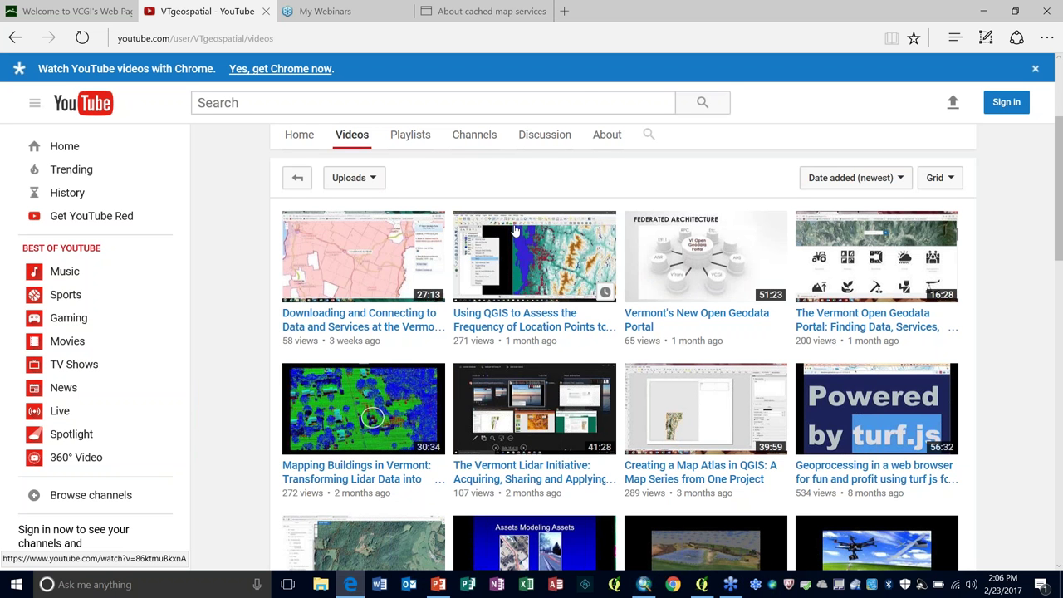
From the VCGI website, open the VT Open Geodata Portal in a new tab
click(71, 11)
click(465, 266)
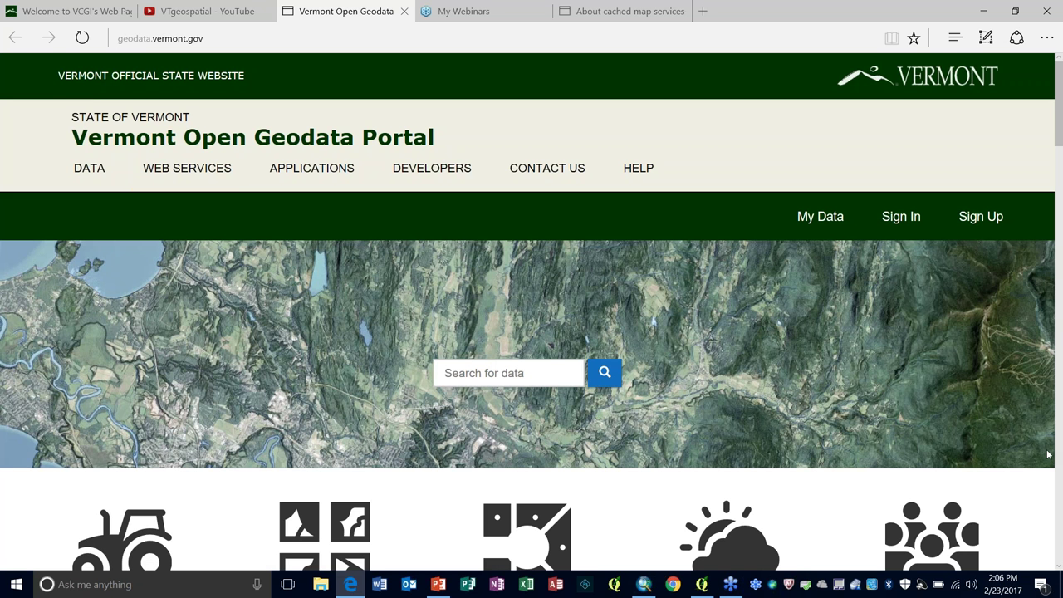
scroll(1048, 455, down, 5)
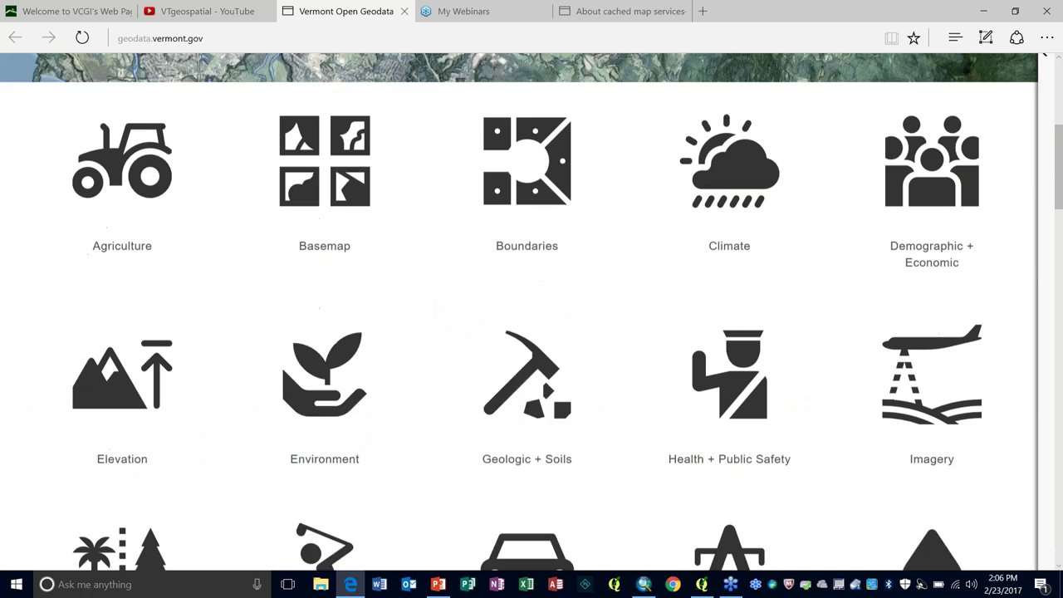
scroll(1042, 568, down, 1)
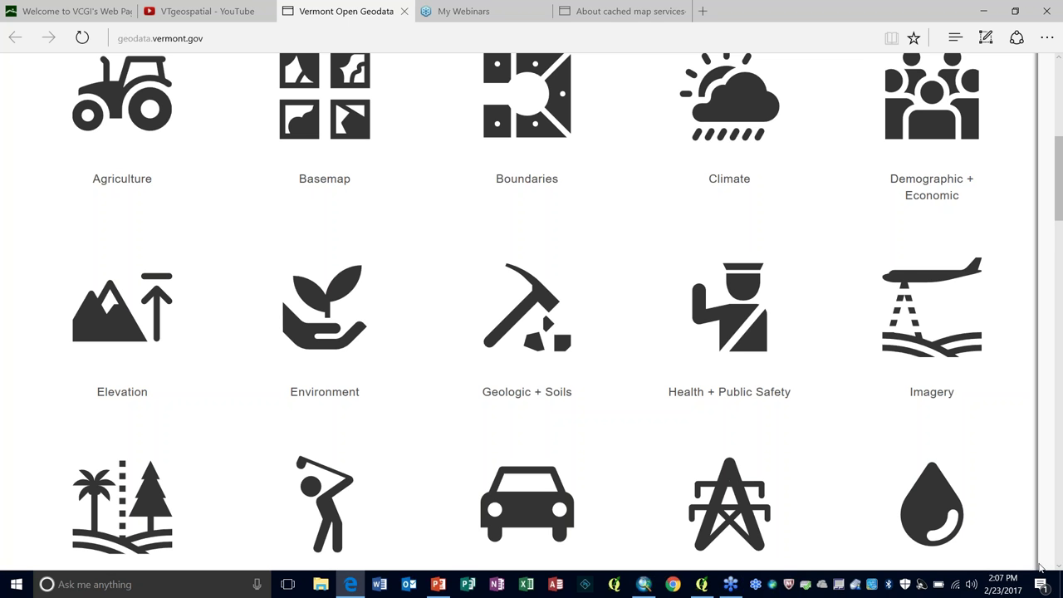
click(1059, 568)
scroll(1059, 568, down, 5)
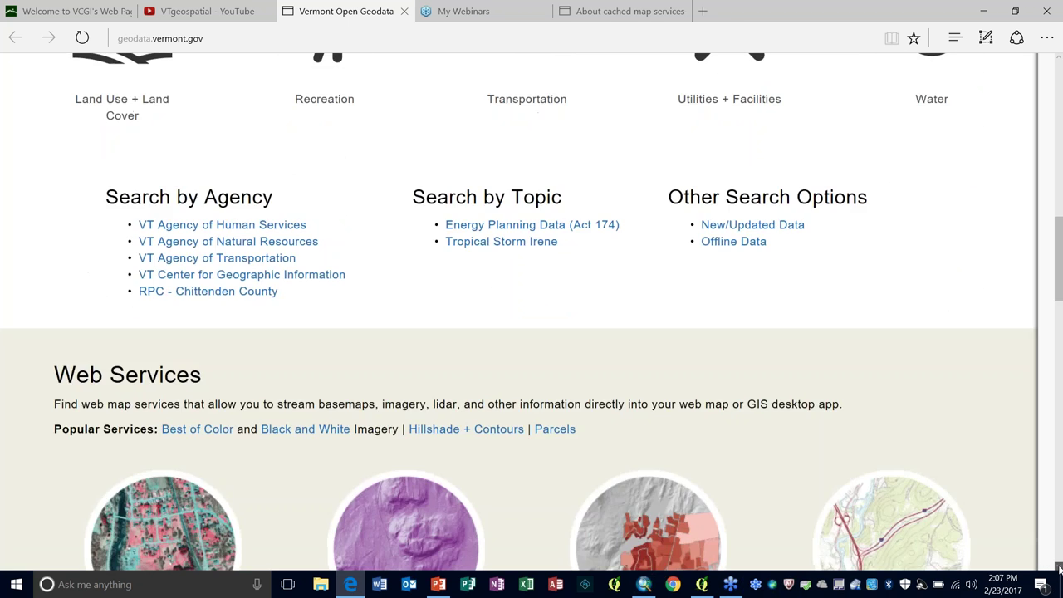
scroll(1059, 568, down, 1)
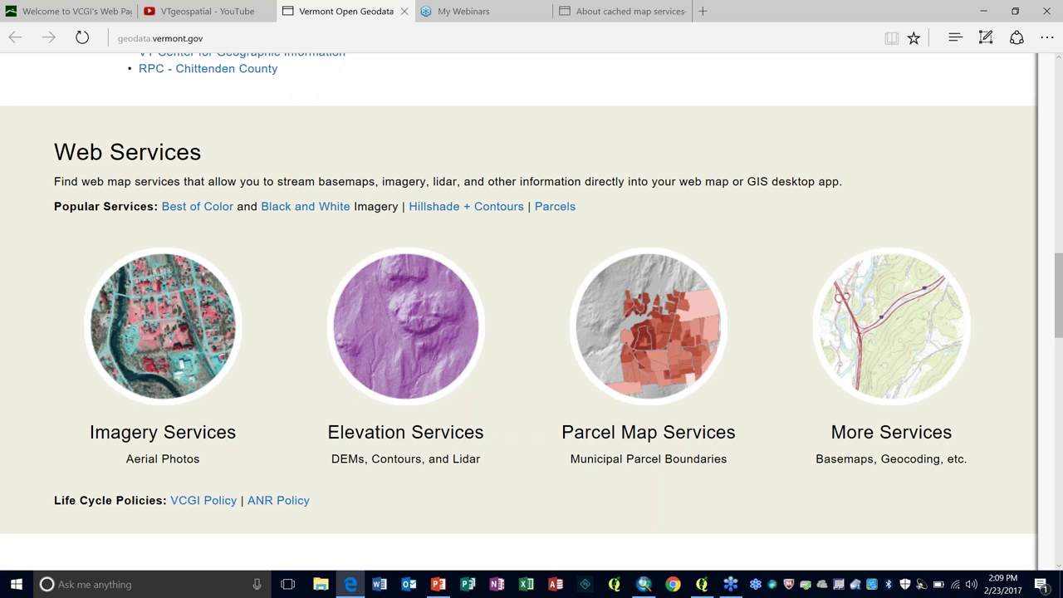
Read through the 'About cached map services' help page and bring up Edge's More menu
click(597, 17)
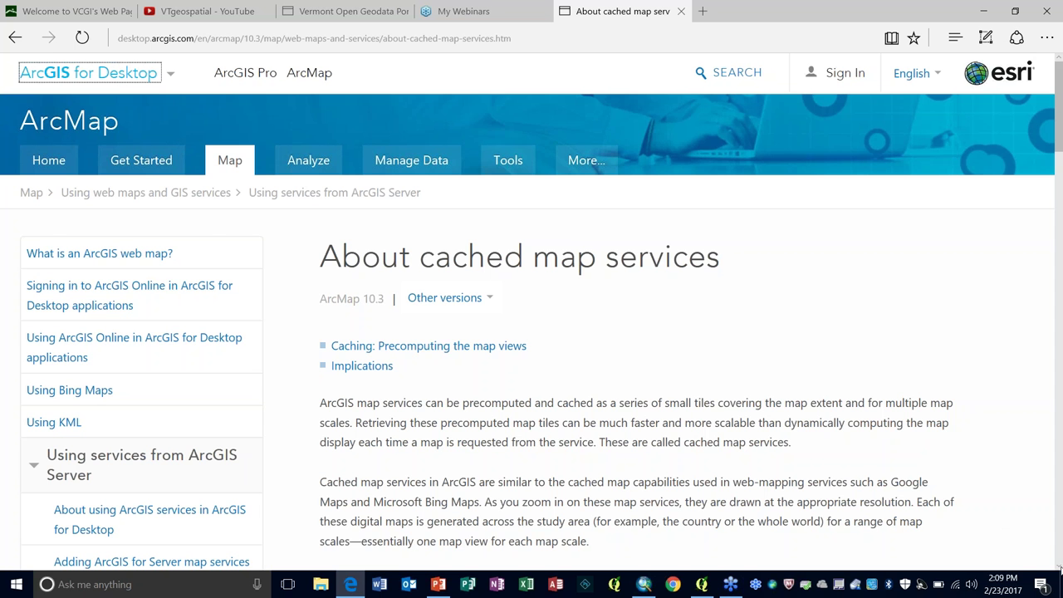
scroll(1059, 567, down, 2)
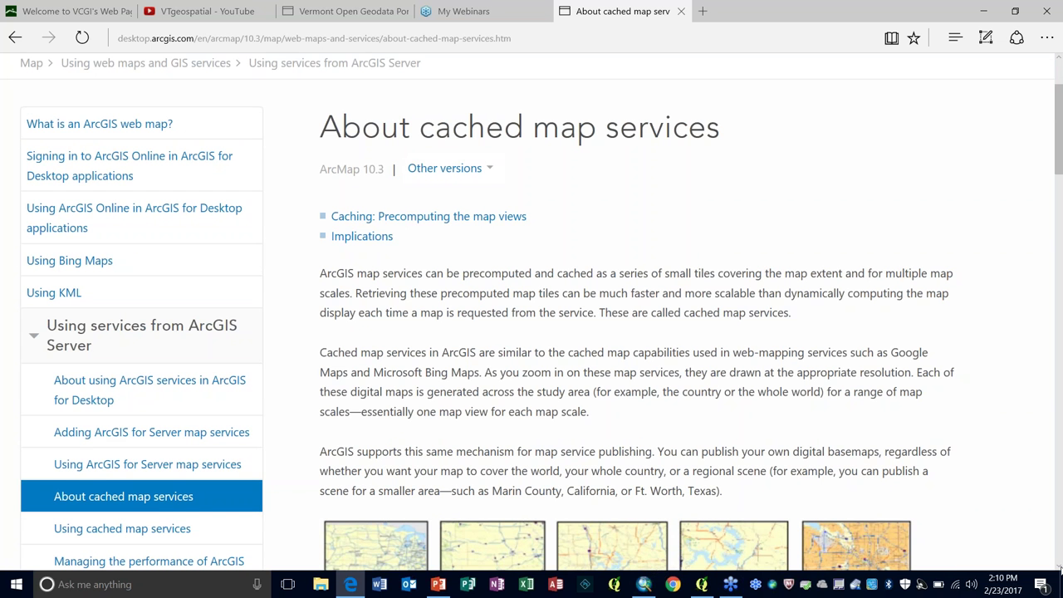
scroll(1059, 568, down, 3)
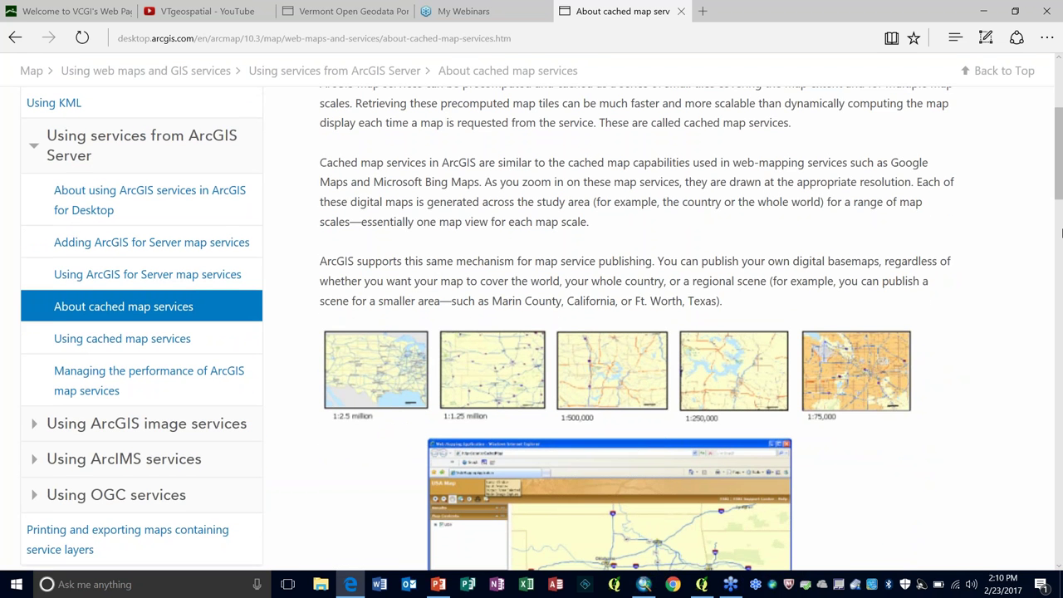
scroll(1060, 143, up, 3)
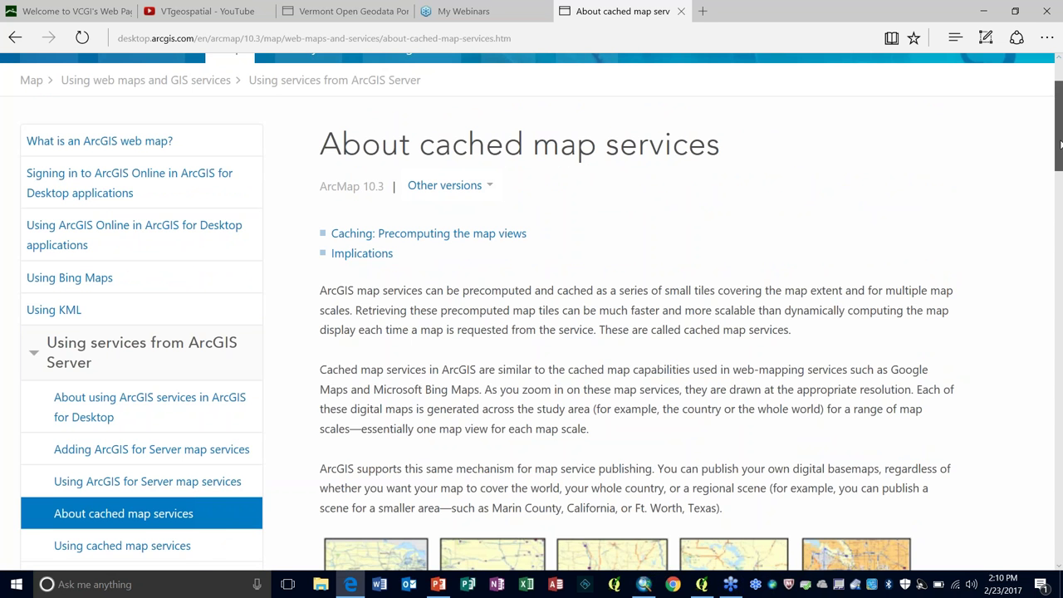
drag(1060, 145, 1052, 217)
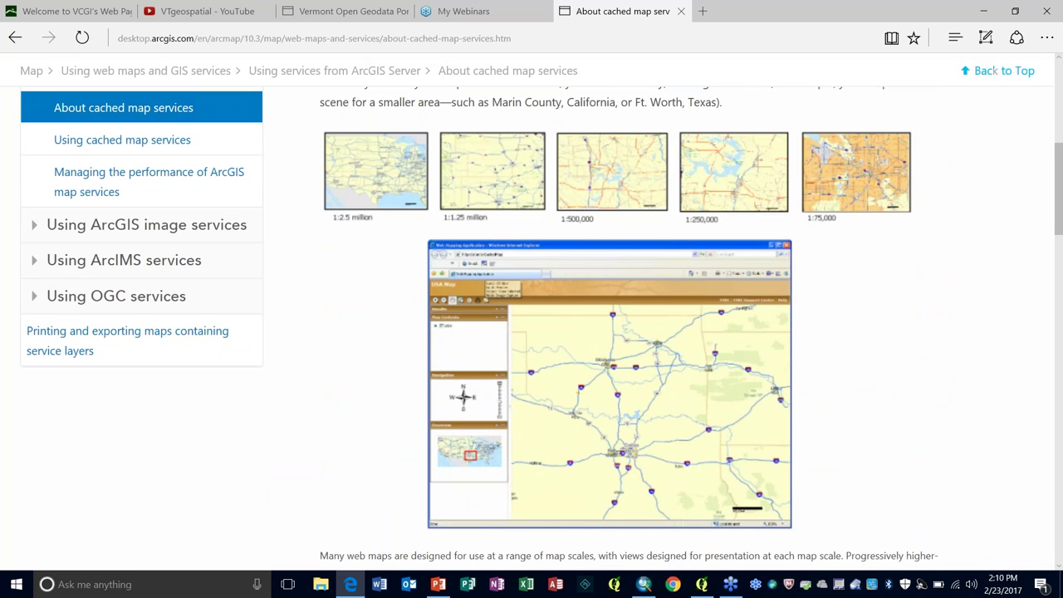
click(1045, 39)
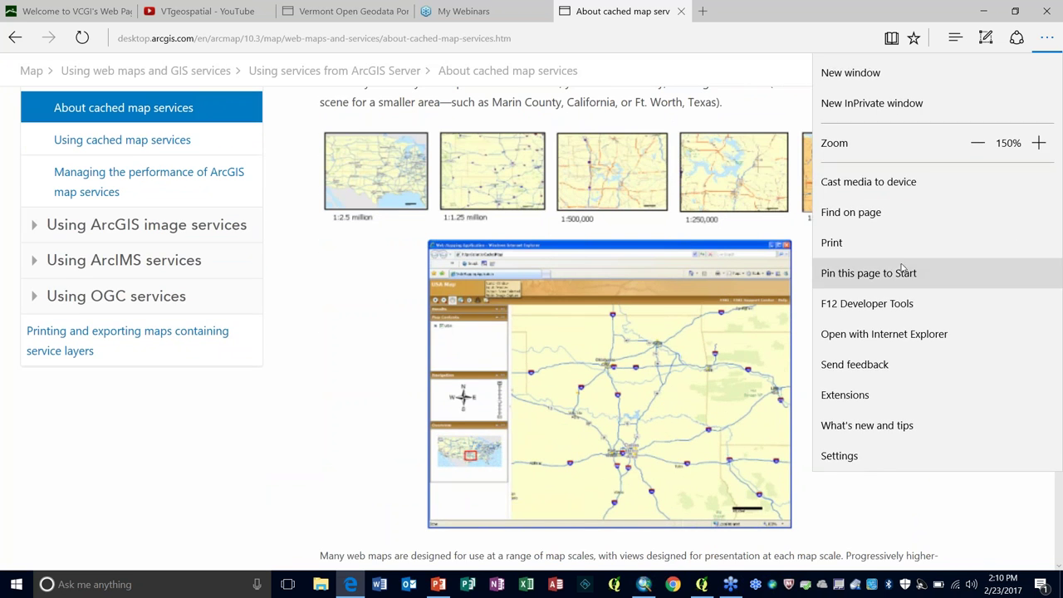
Zoom the help page to 200% and scroll through the cached tile illustrations
click(1039, 143)
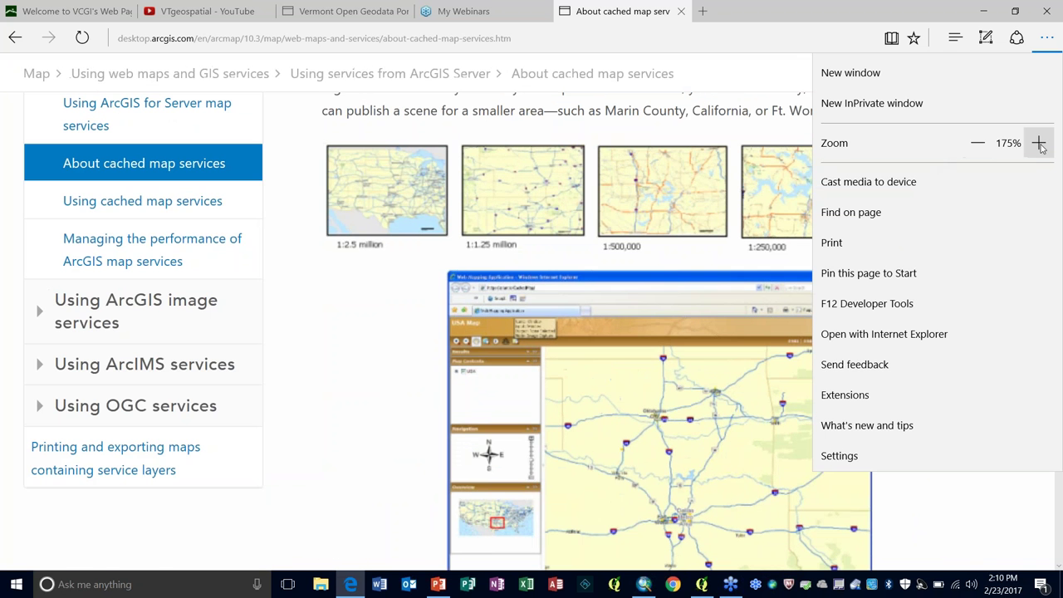
click(1039, 143)
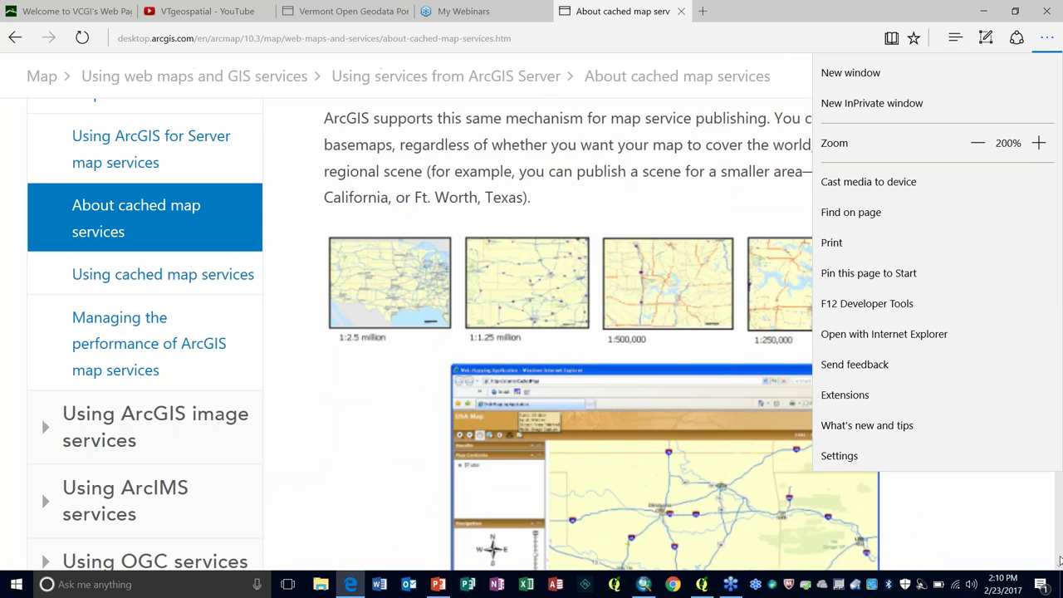
click(1060, 562)
scroll(1060, 562, down, 2)
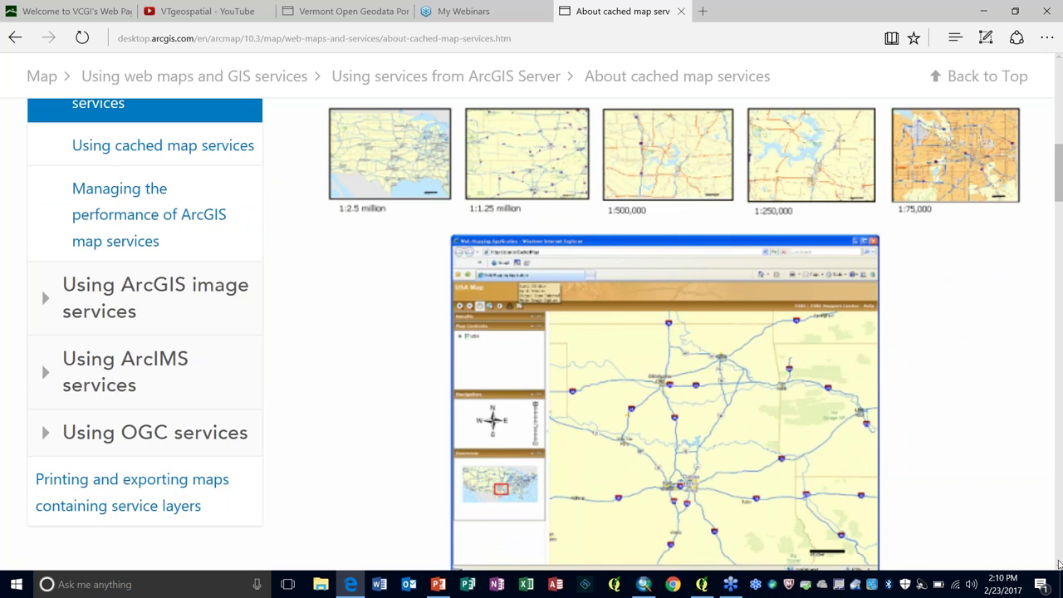
scroll(1059, 565, down, 1)
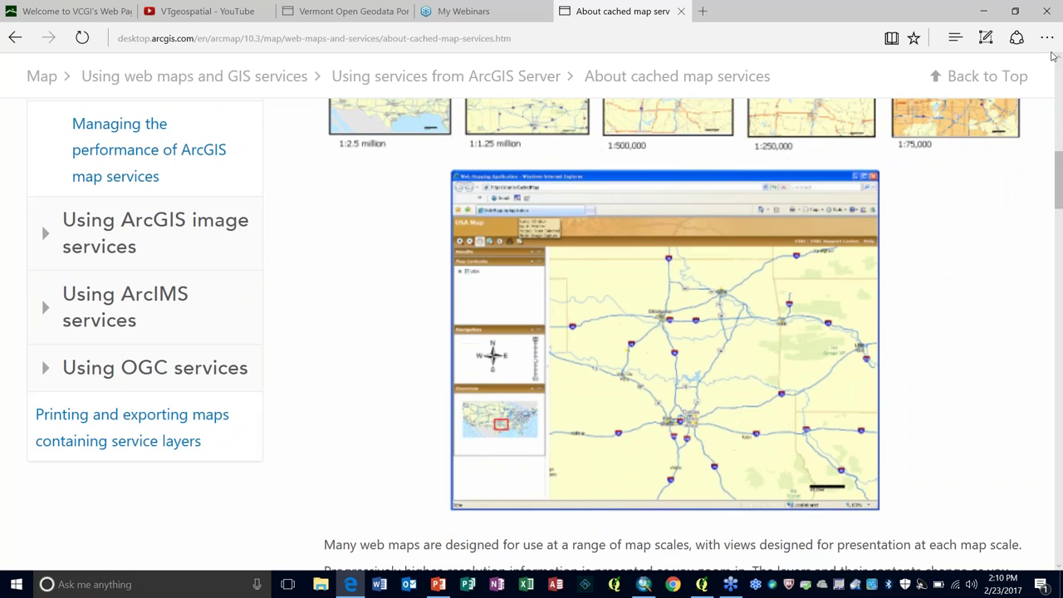
scroll(1060, 73, up, 1)
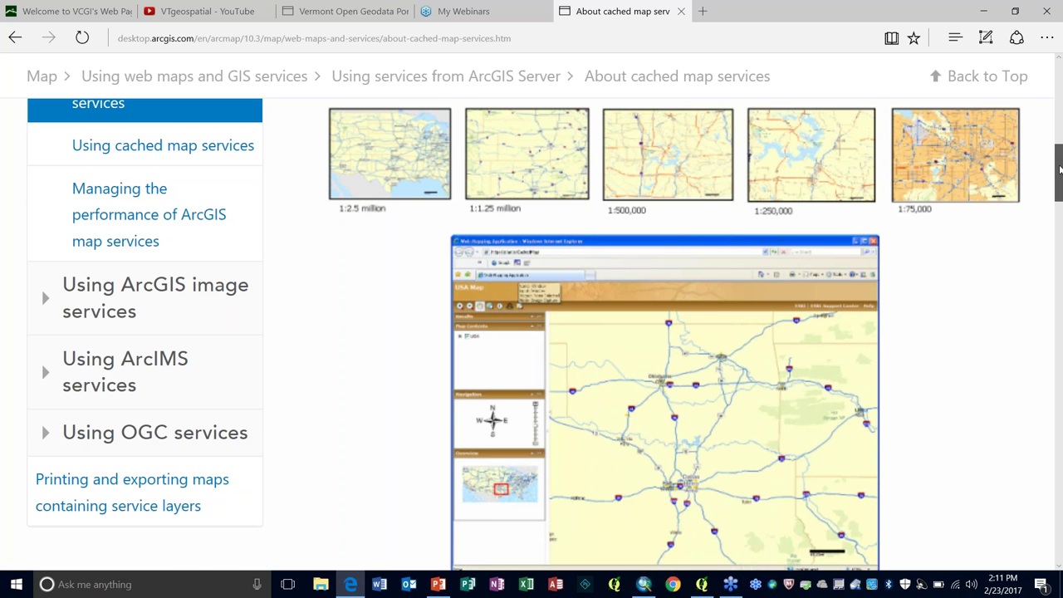
drag(1059, 169, 1060, 100)
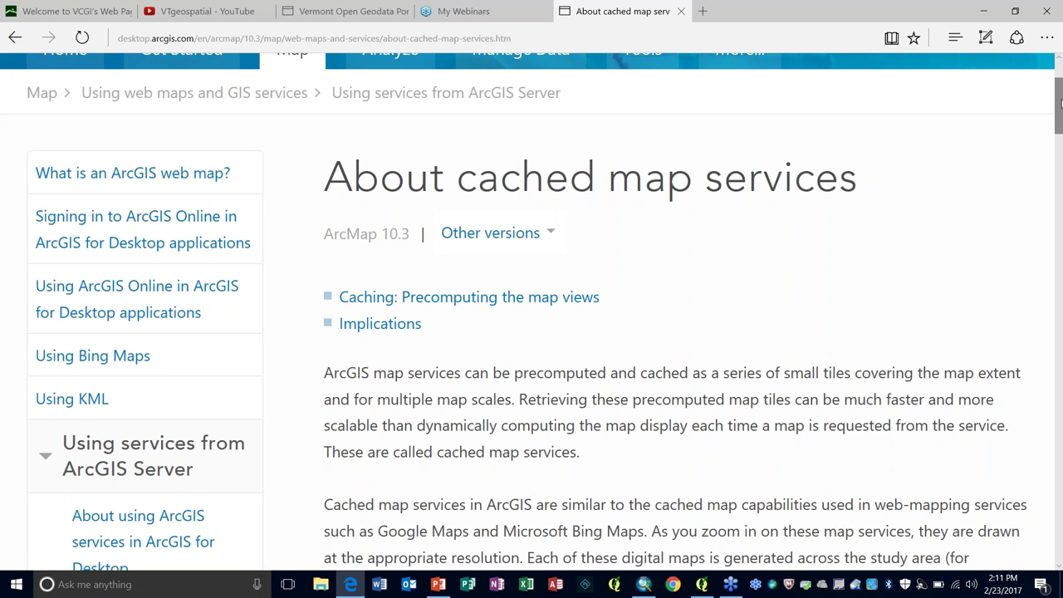
scroll(1060, 101, down, 1)
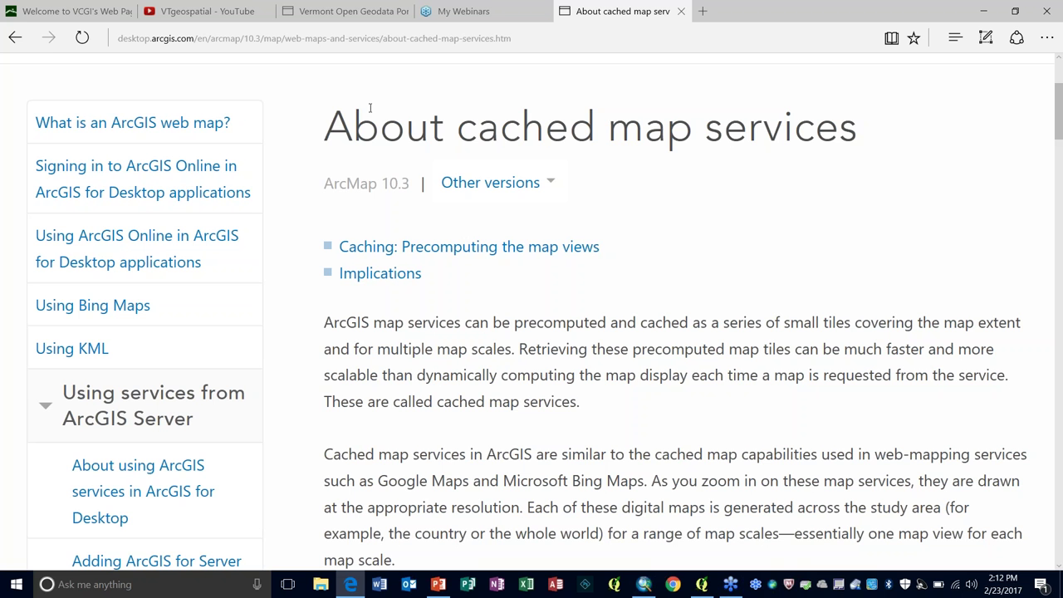
scroll(1059, 106, down, 1)
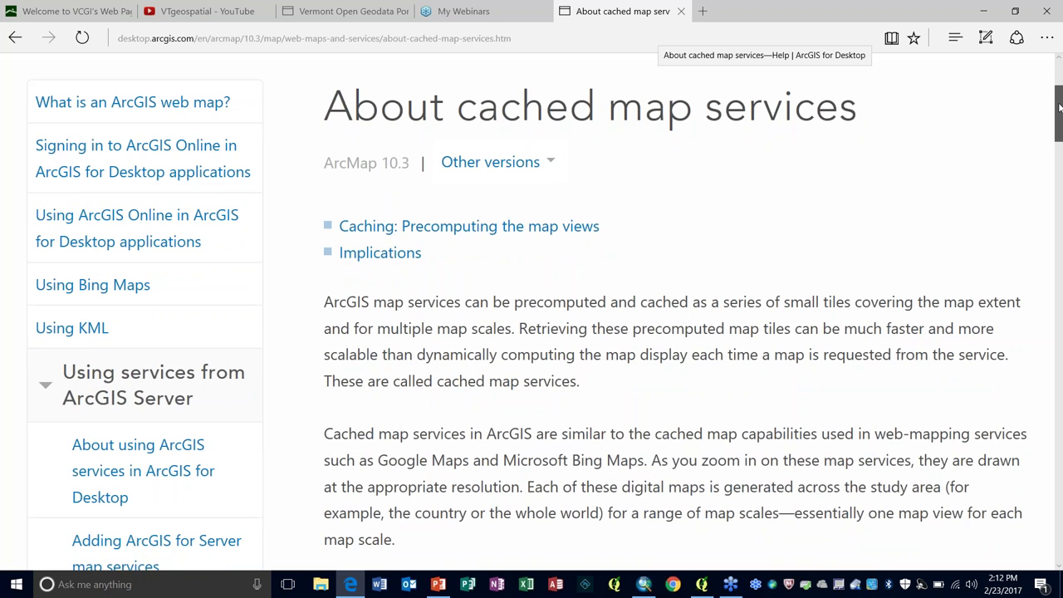
drag(1059, 107, 1059, 238)
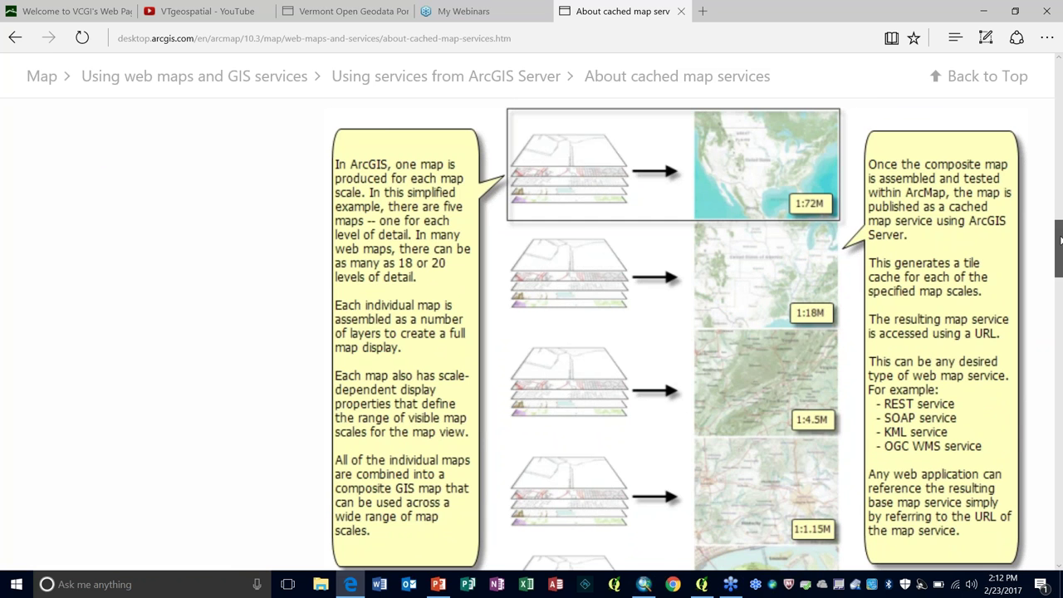
drag(1060, 240, 1060, 243)
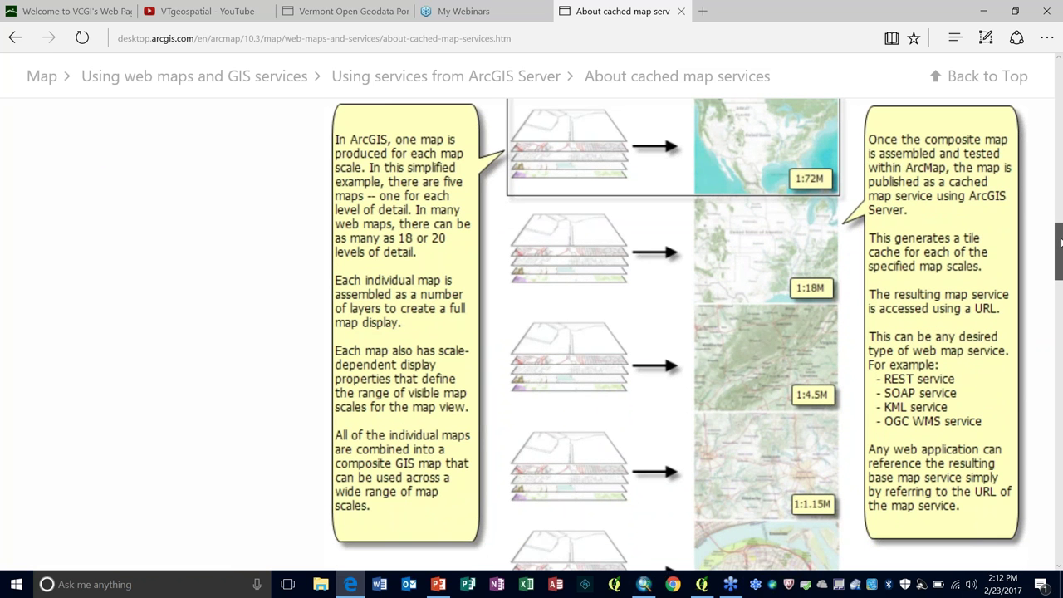
drag(1061, 241, 1060, 123)
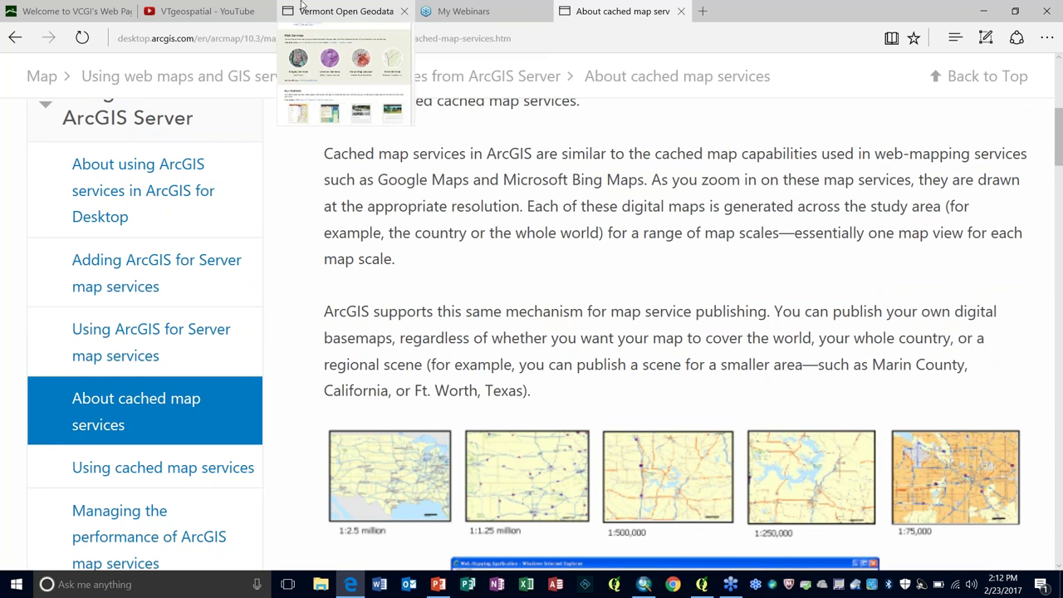
Return to the VCGI homepage and follow its VT Open Geodata Portal link
click(98, 10)
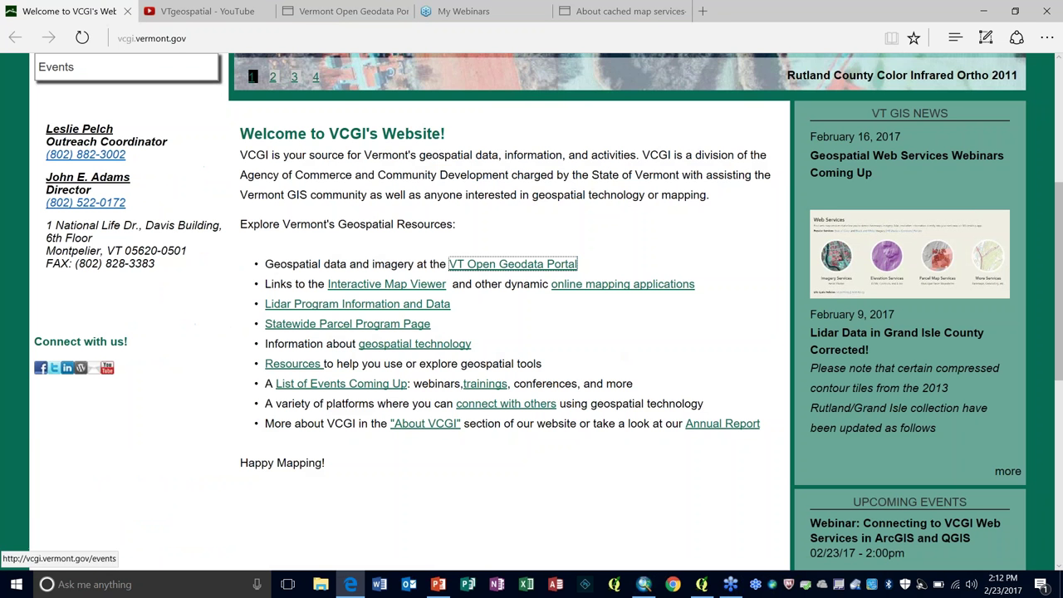
drag(1059, 223, 1062, 139)
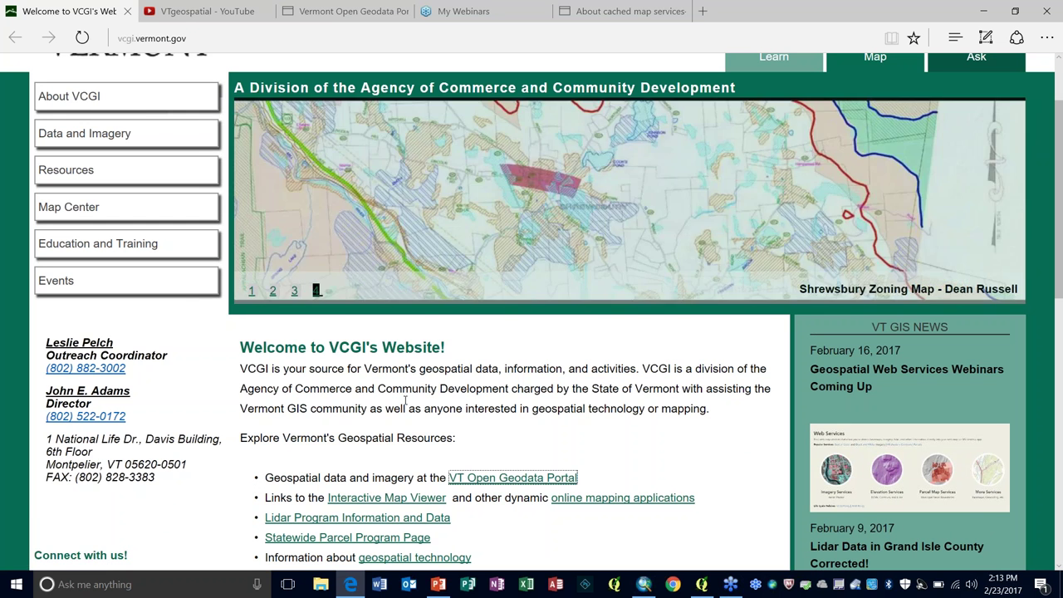
click(508, 479)
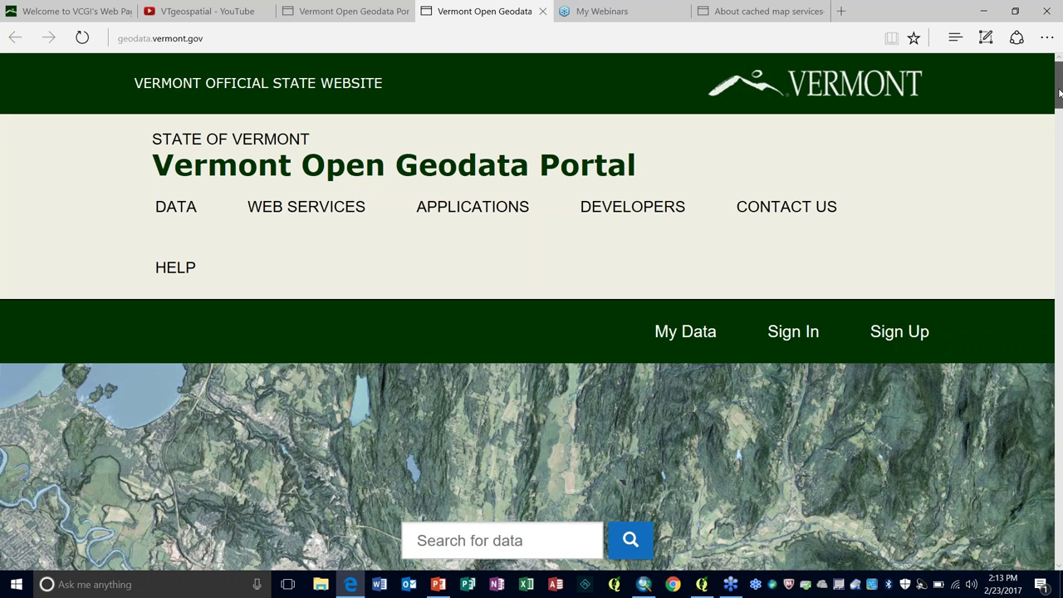
Close the duplicate Geodata Portal tab and scroll the remaining portal page to Web Services
drag(1060, 93, 1059, 88)
click(342, 12)
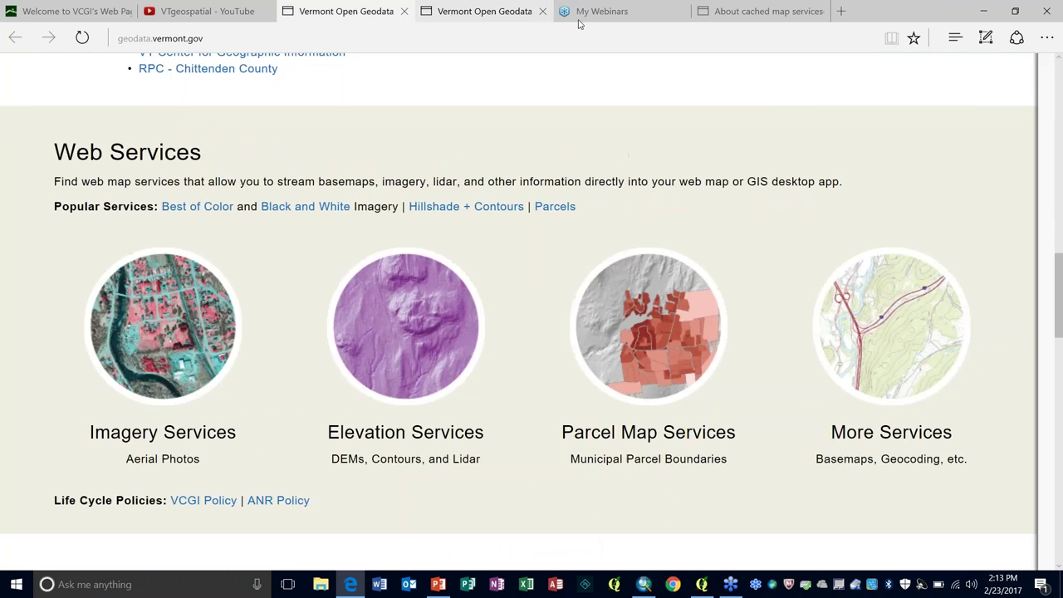
click(542, 12)
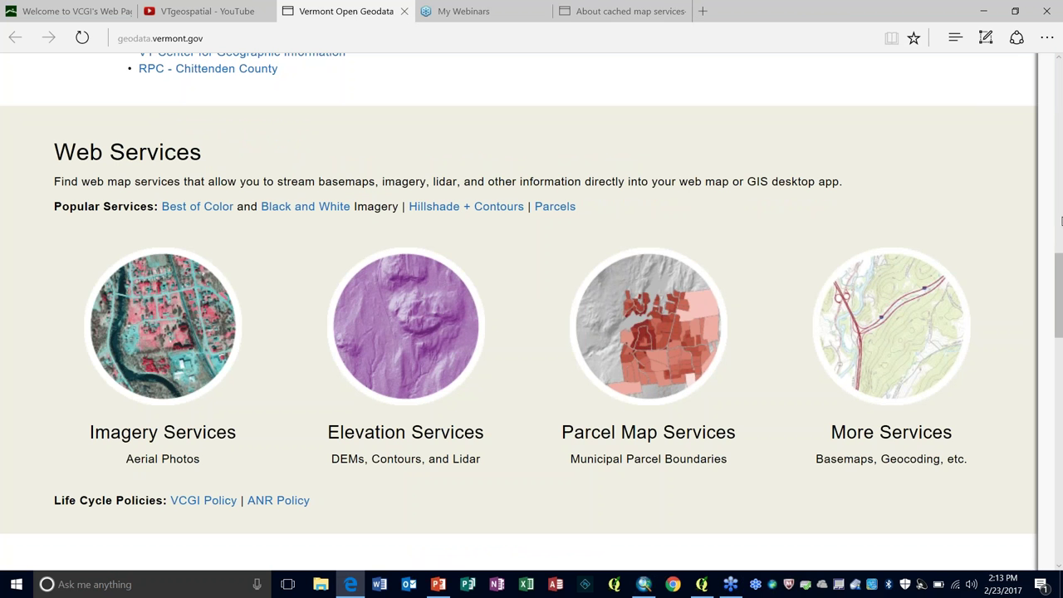
drag(1060, 260, 1060, 69)
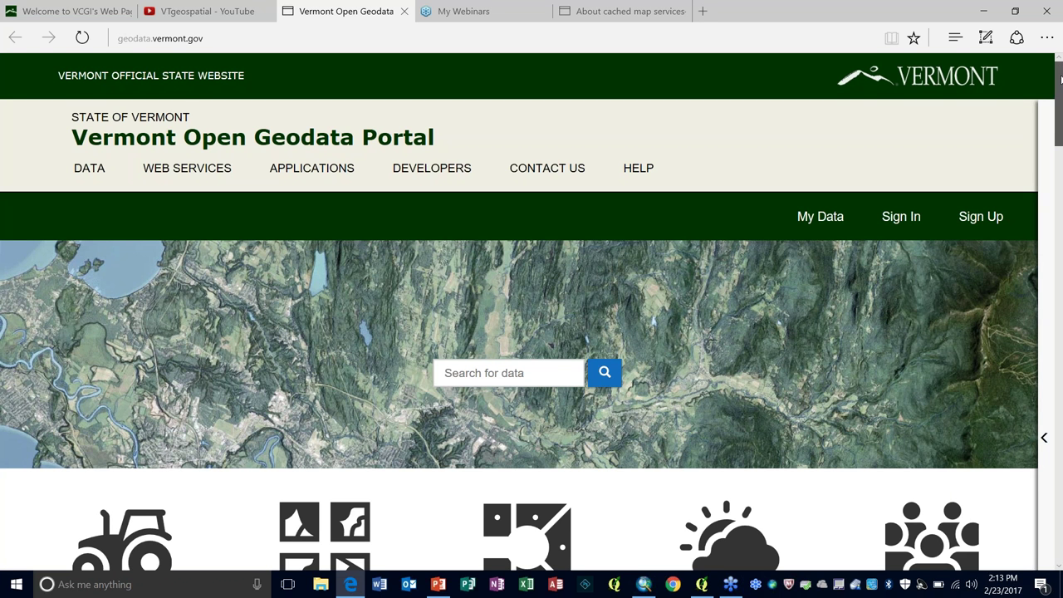
drag(1060, 79, 1061, 288)
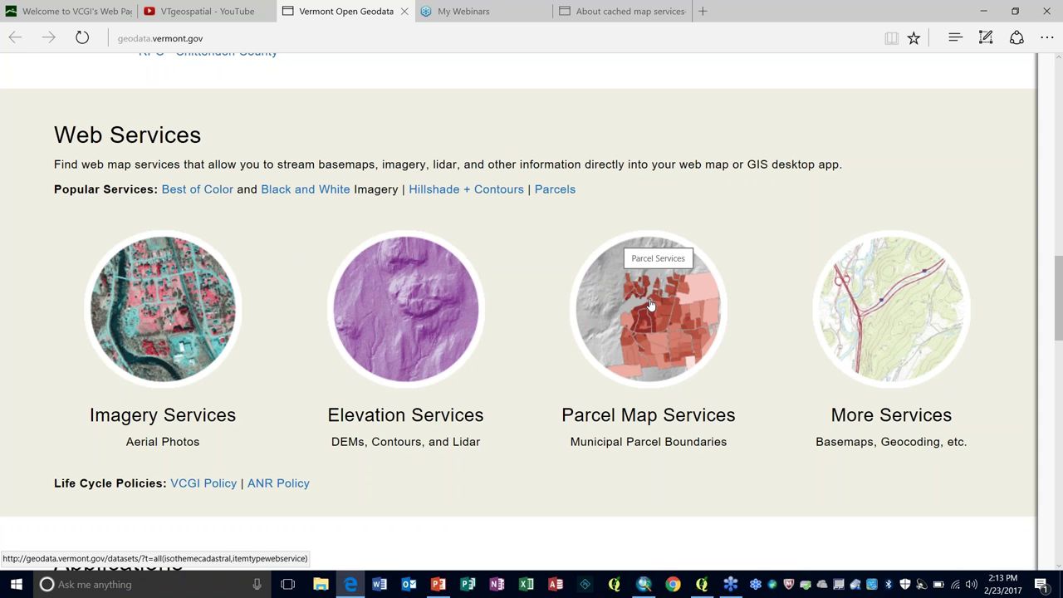
List all 46 web services the portal offers and scroll through the results
click(897, 313)
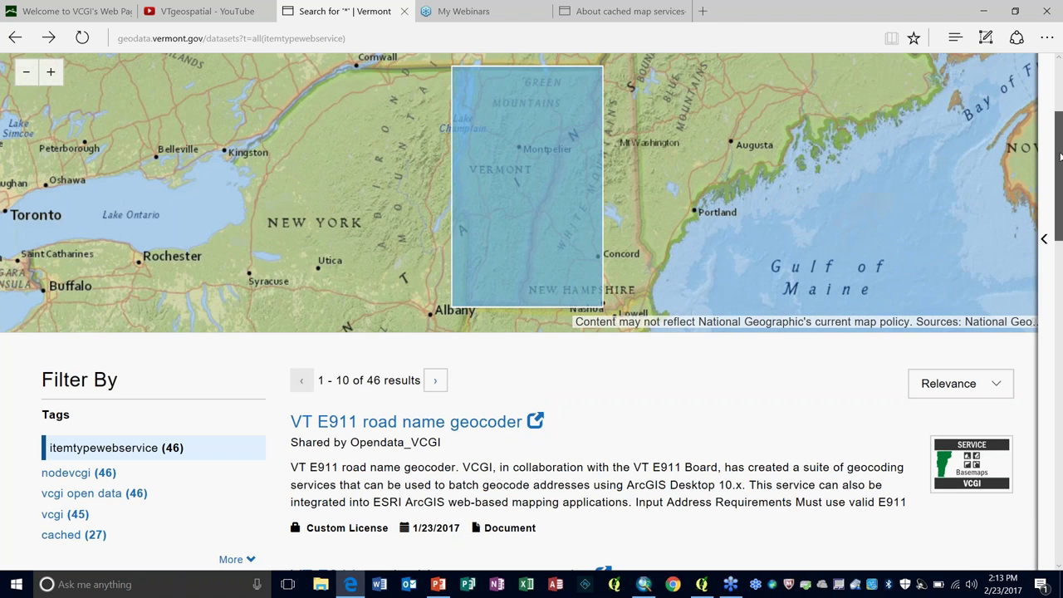
scroll(1062, 161, down, 1)
drag(1061, 161, 1060, 183)
scroll(1061, 183, down, 1)
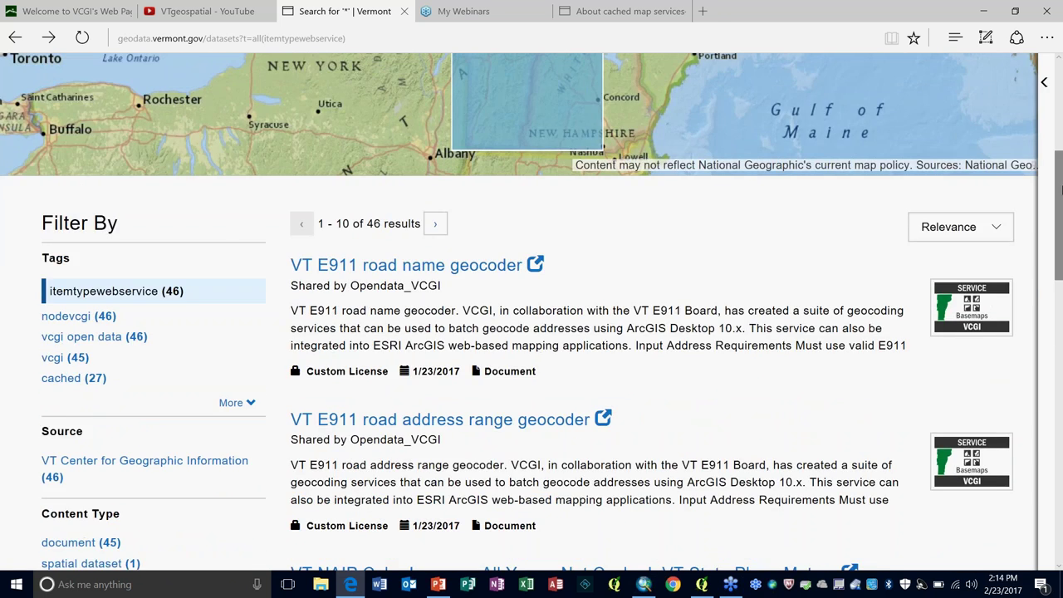
scroll(1060, 181, up, 4)
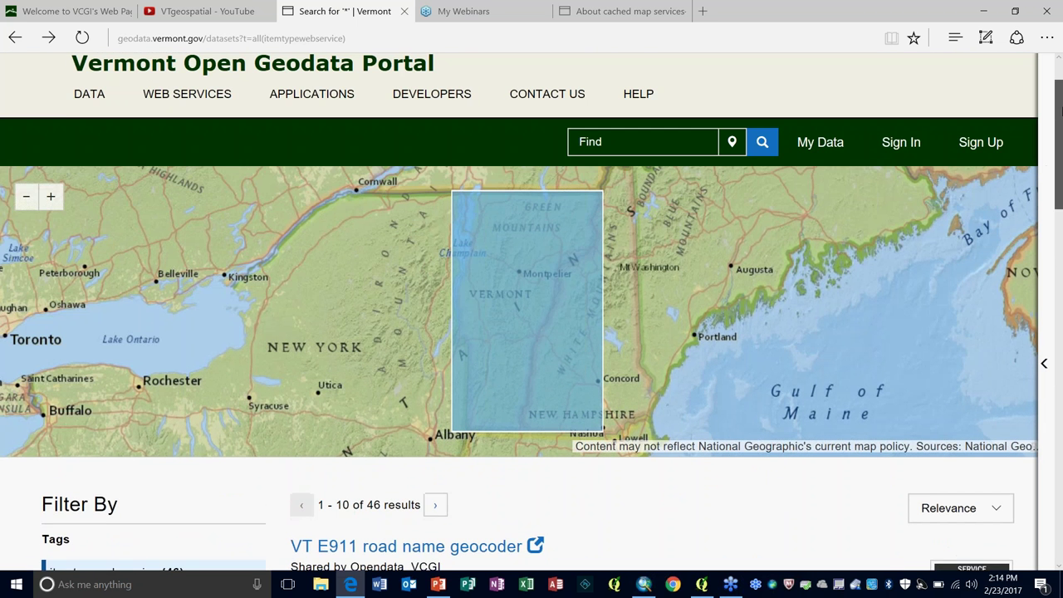
scroll(532, 332, up, 1)
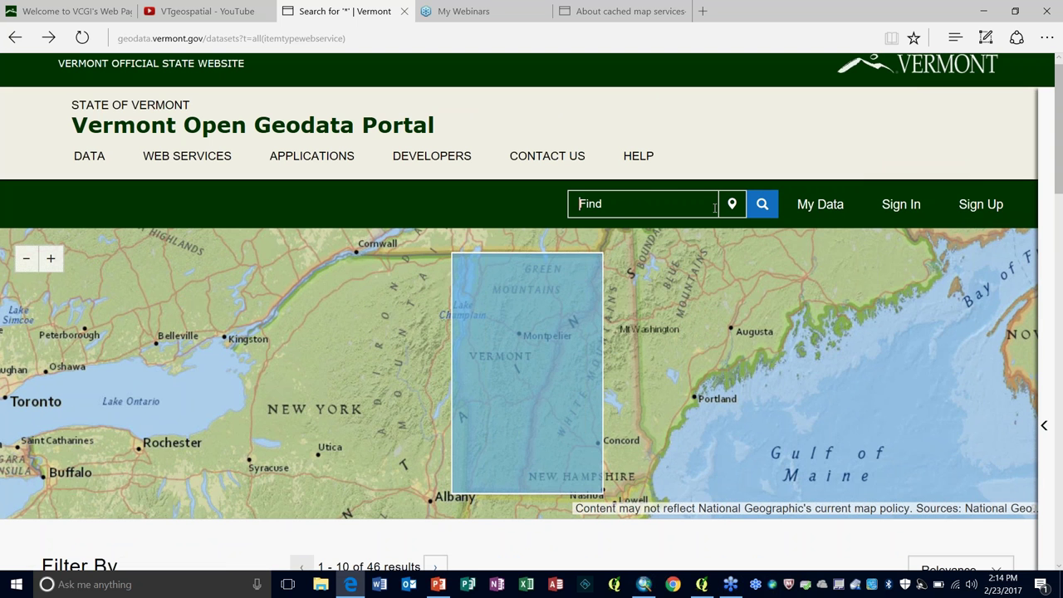
Search the portal for 'basemap' to get 72 matching items
text(ba)
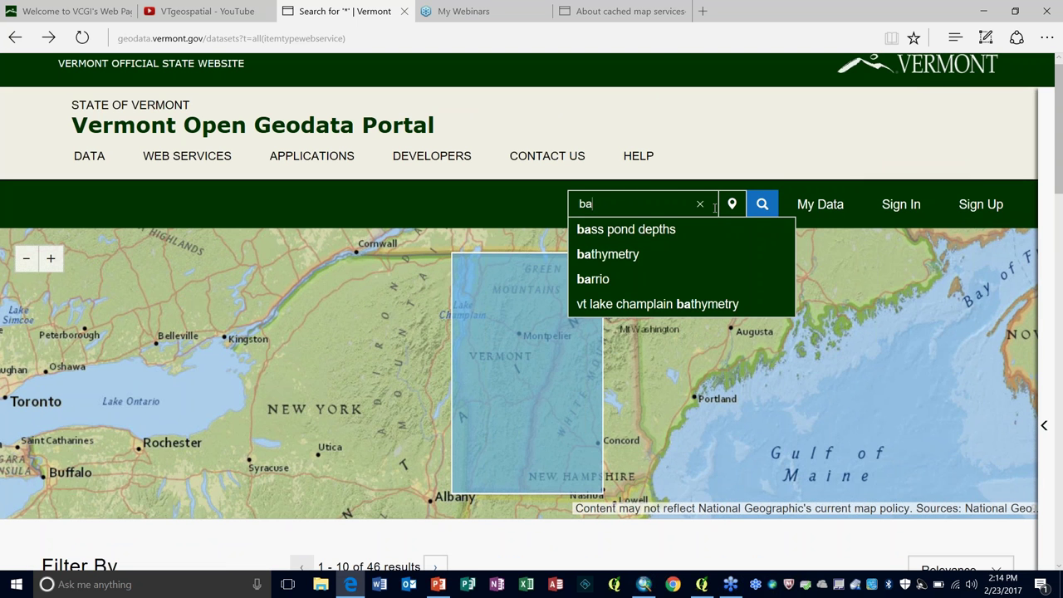
text(semap)
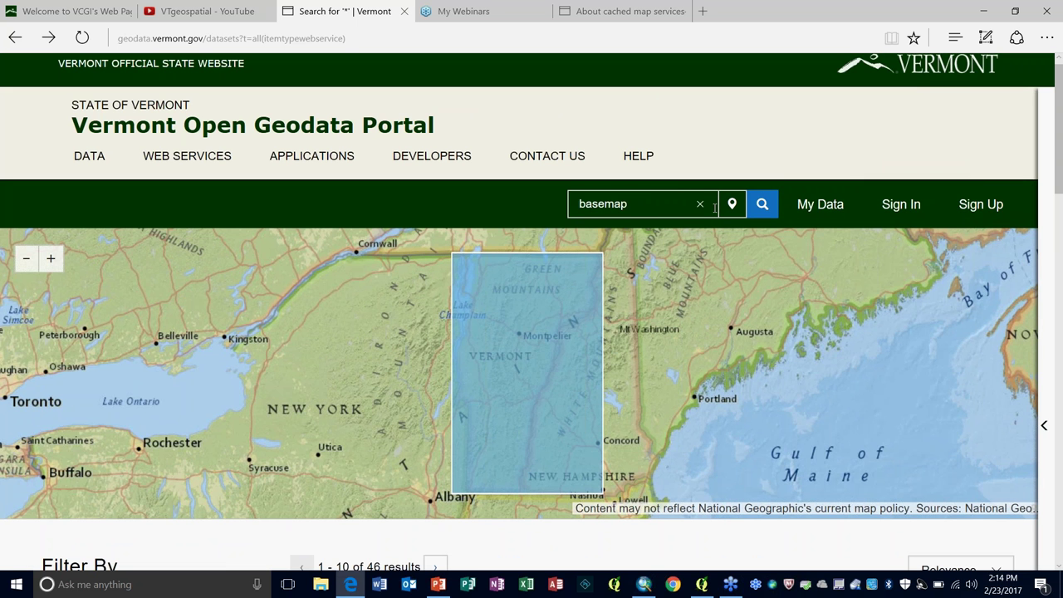
key(Return)
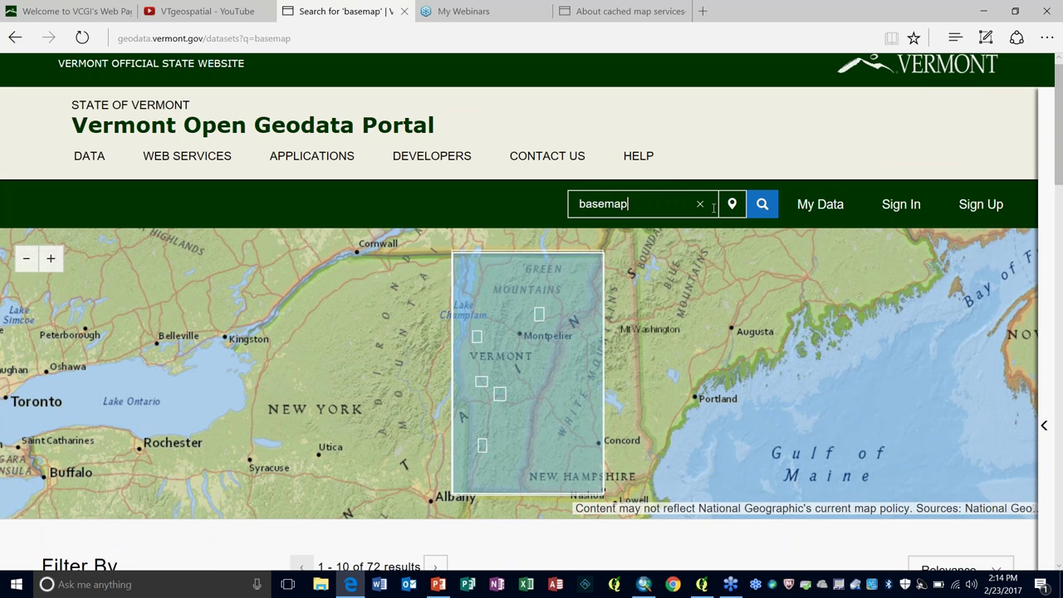
scroll(1060, 108, down, 1)
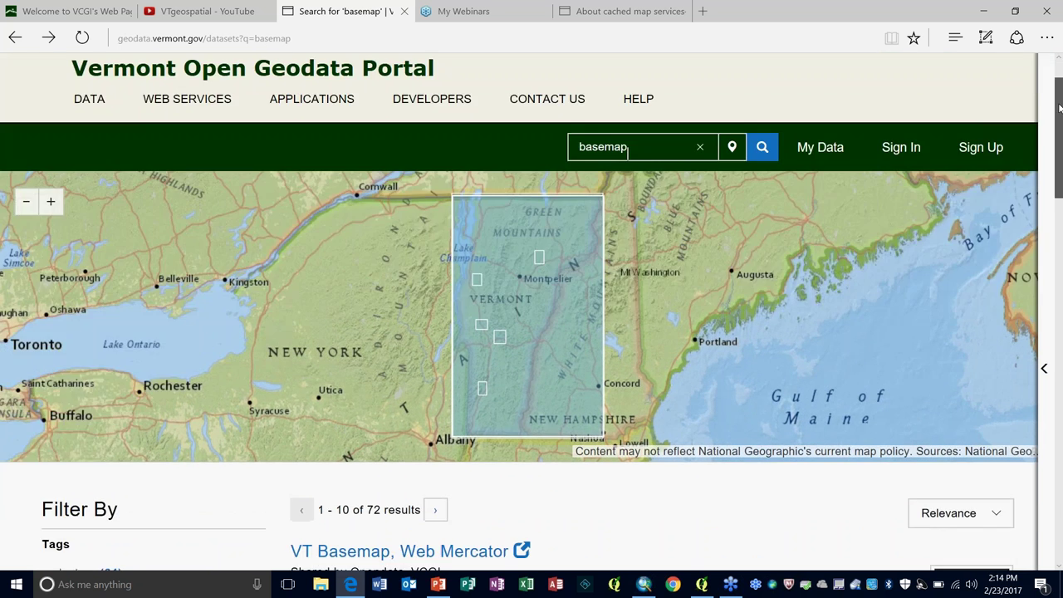
drag(1059, 108, 1060, 181)
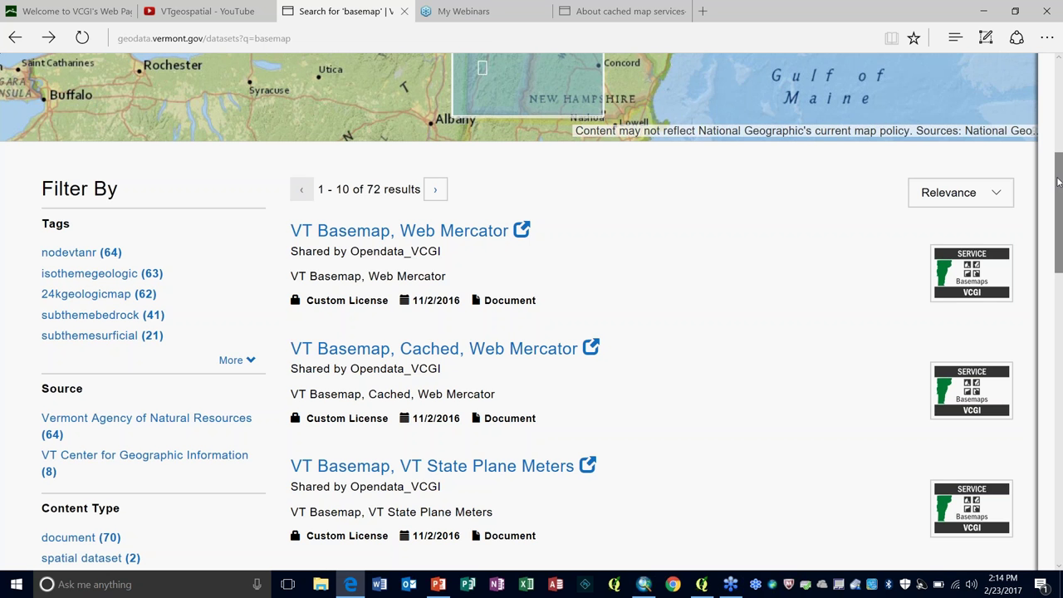
drag(1060, 185, 1060, 204)
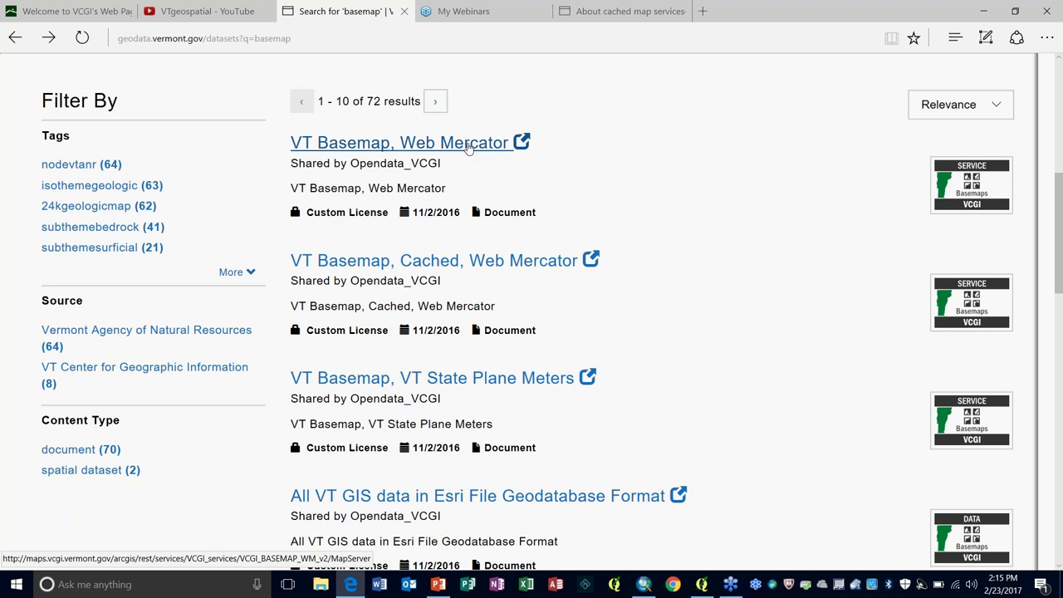
scroll(769, 264, down, 2)
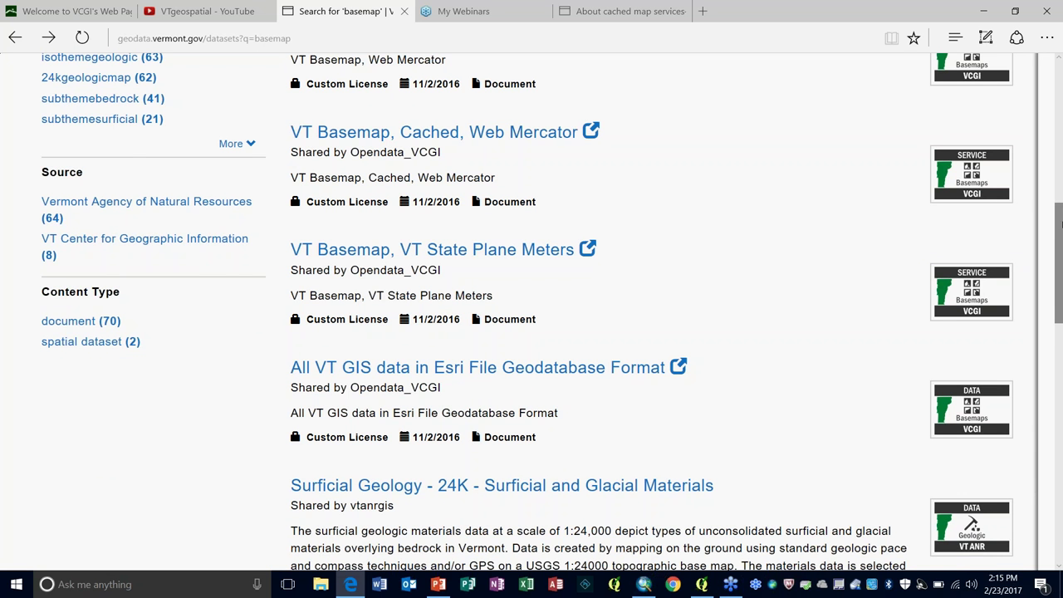
drag(1062, 225, 1062, 196)
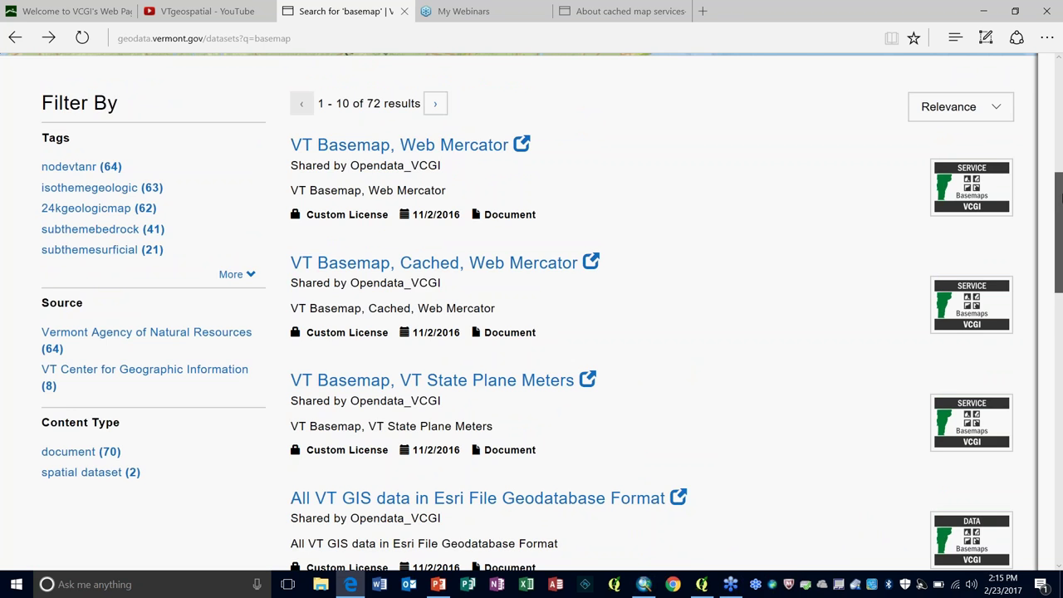
scroll(1060, 209, down, 2)
drag(1061, 209, 1061, 219)
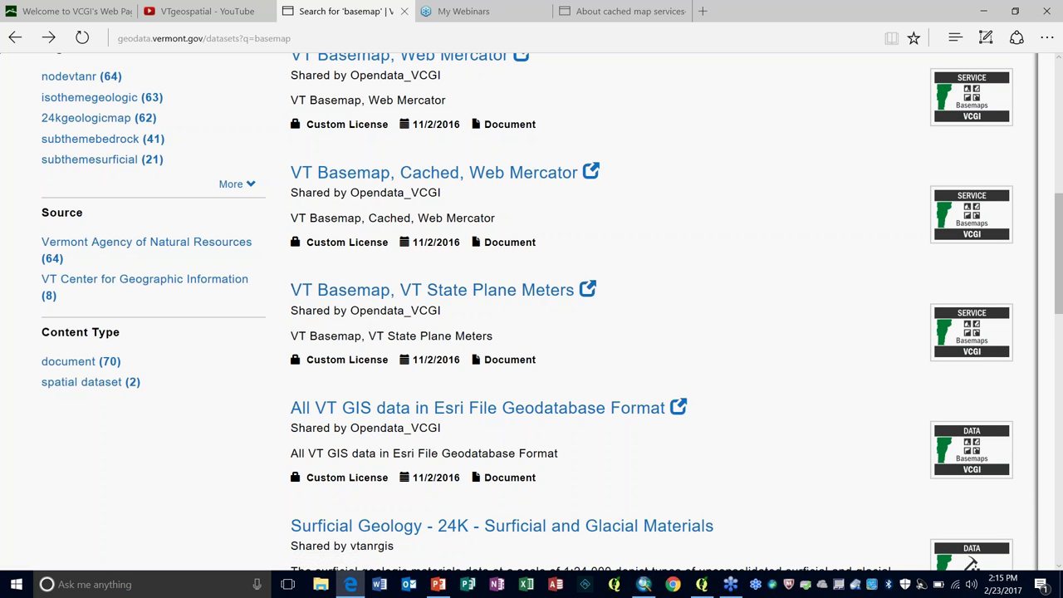
scroll(469, 217, up, 2)
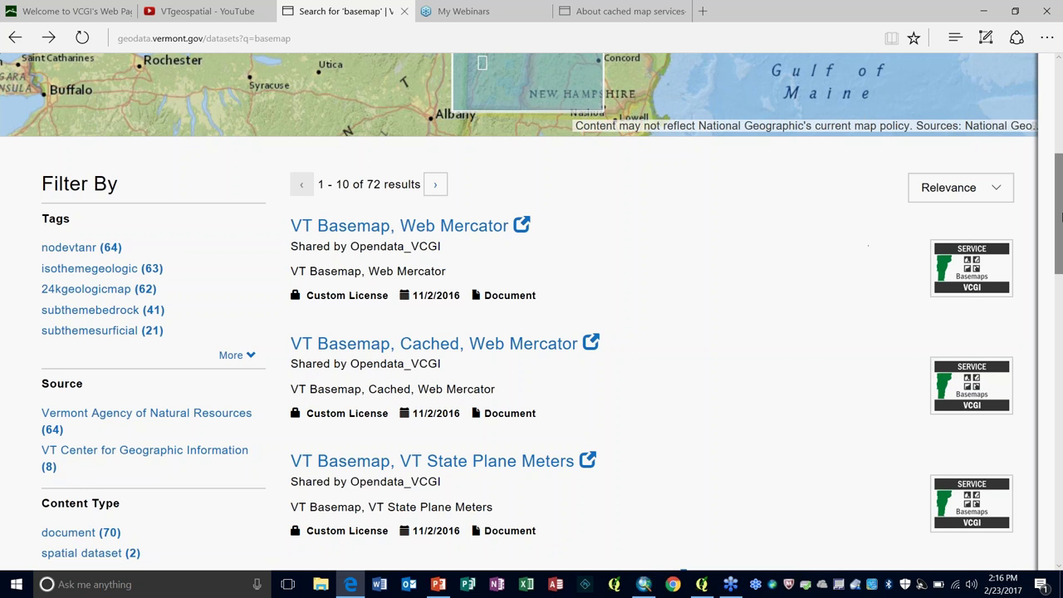
scroll(973, 260, down, 1)
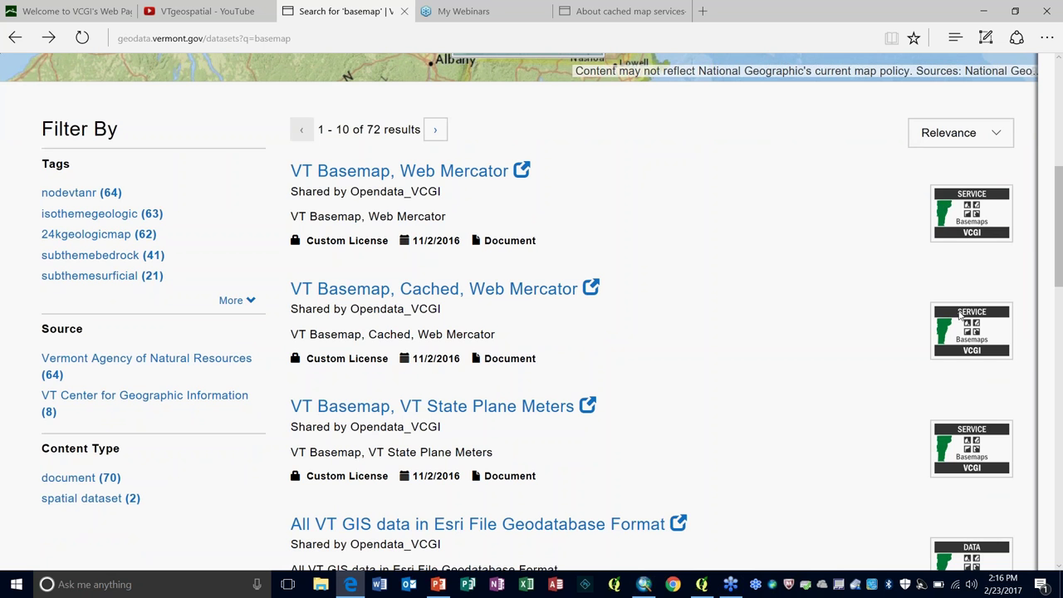
drag(1059, 233, 1061, 237)
scroll(1061, 237, down, 1)
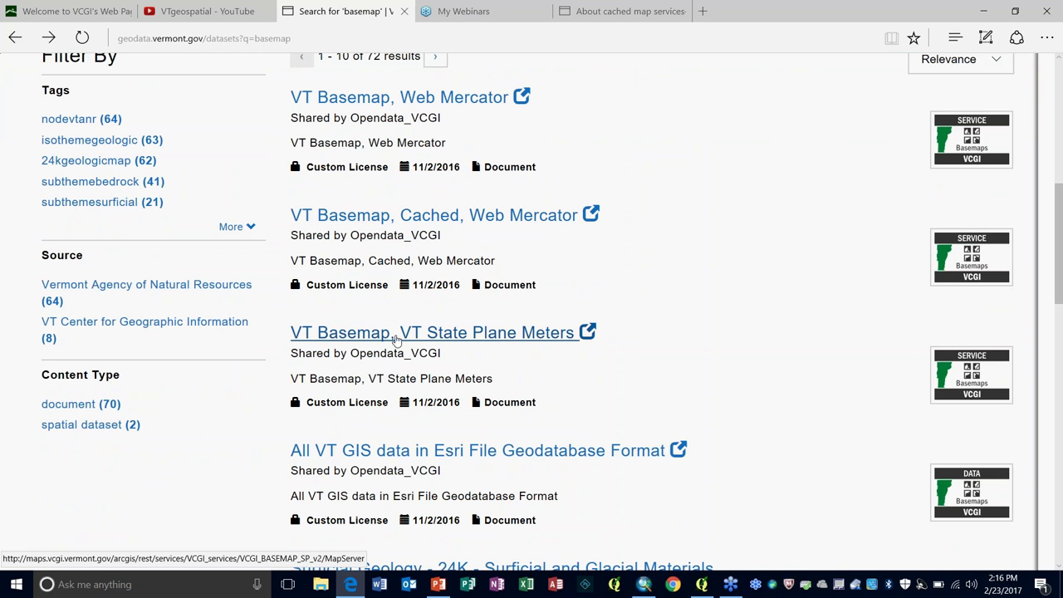
Open the VT Basemap, VT State Plane Meters service and request its ArcMap layer file
click(508, 341)
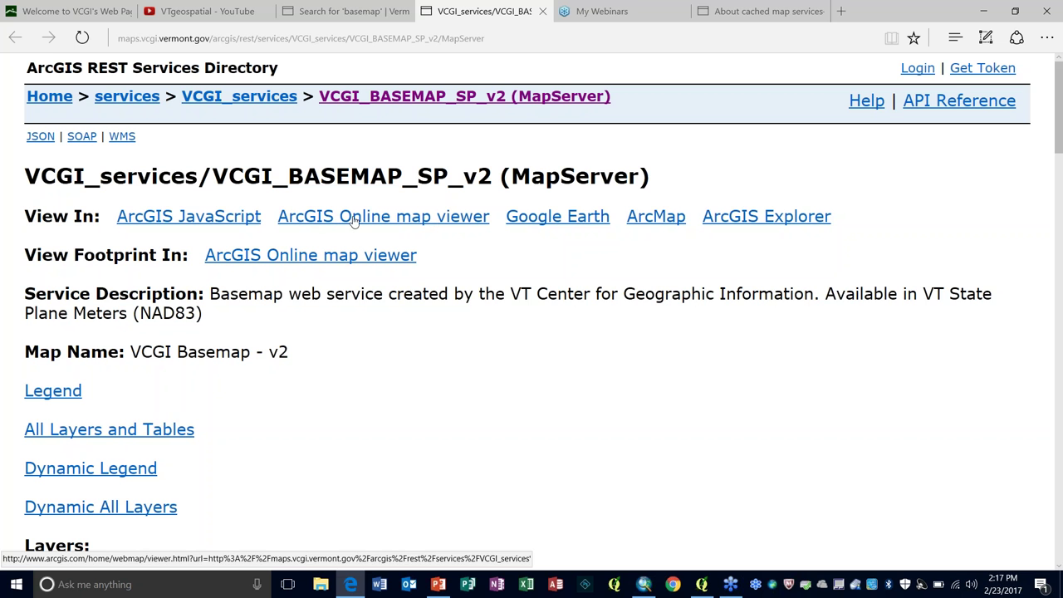
click(645, 223)
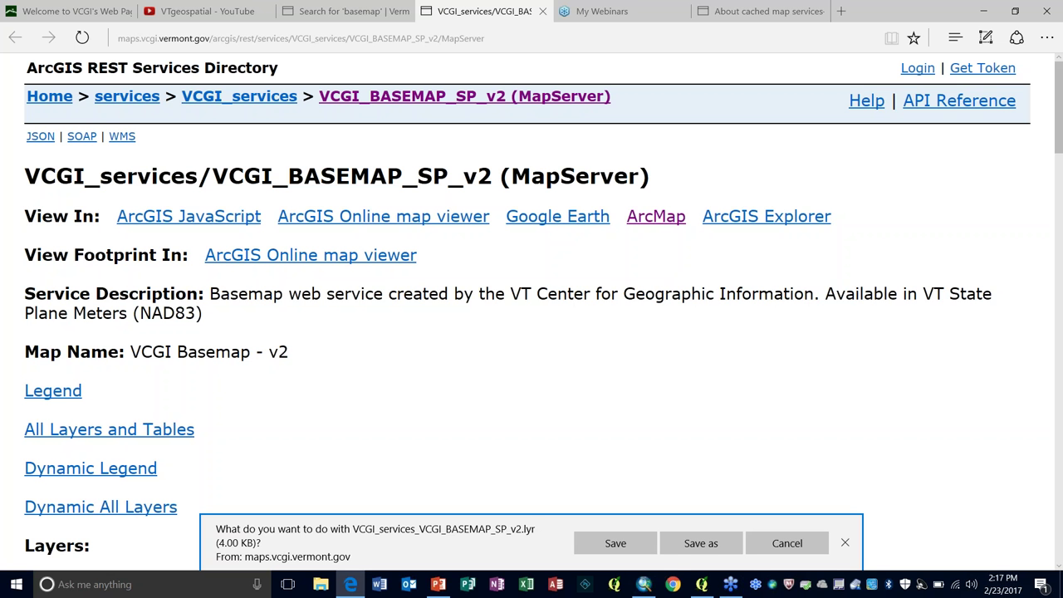
Save the VCGI_services_VCGI_BASEMAP_SP_v2 .lyr download and open it
click(615, 543)
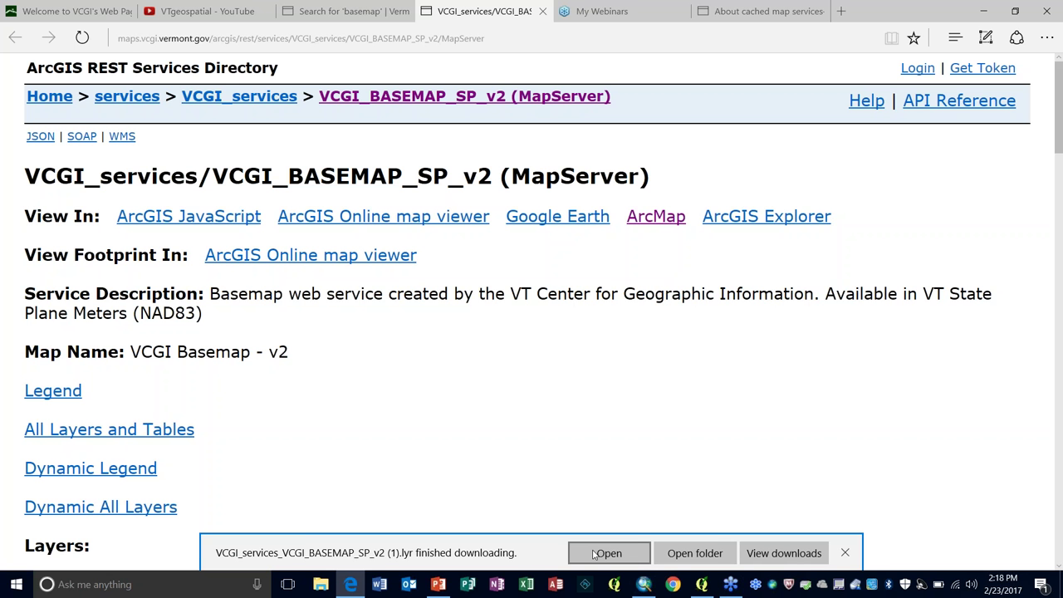
click(598, 553)
click(631, 563)
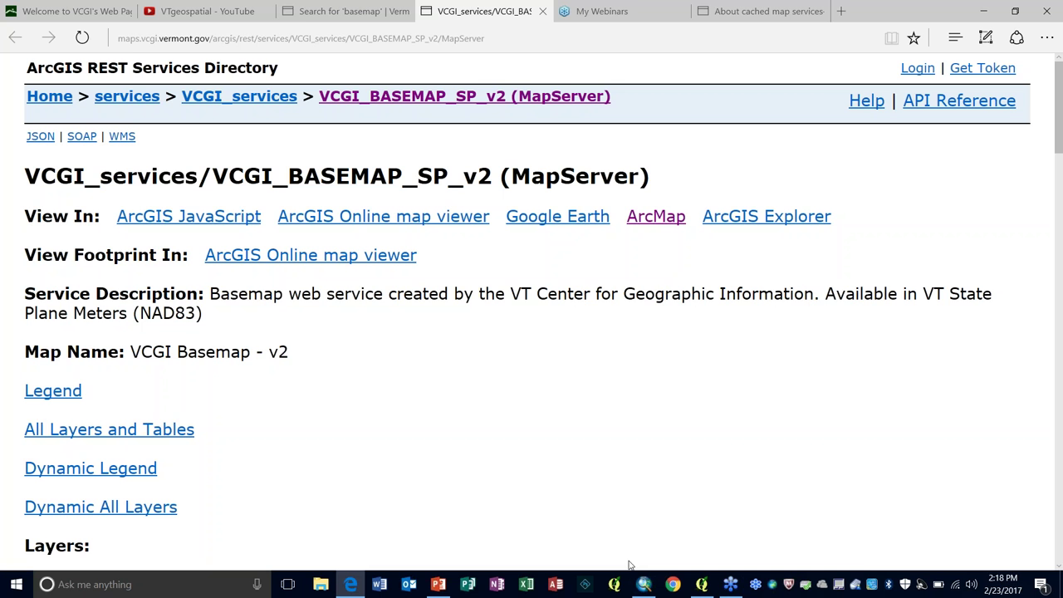
Set the map scale to 1:2,500,000, then zoom in with a box around Vermont
mouse_move(350, 584)
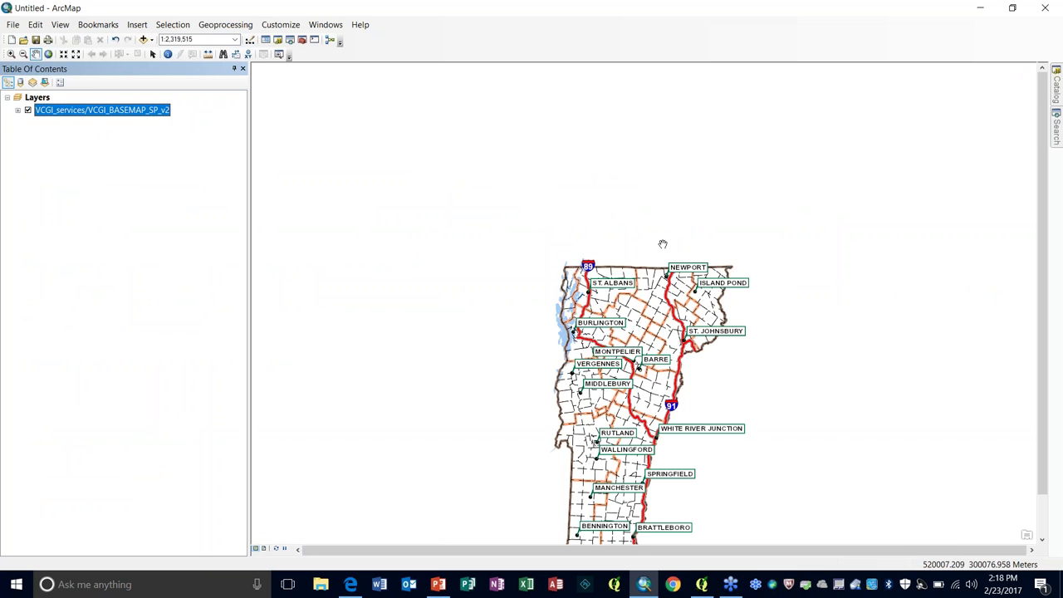
click(199, 39)
text(2500000)
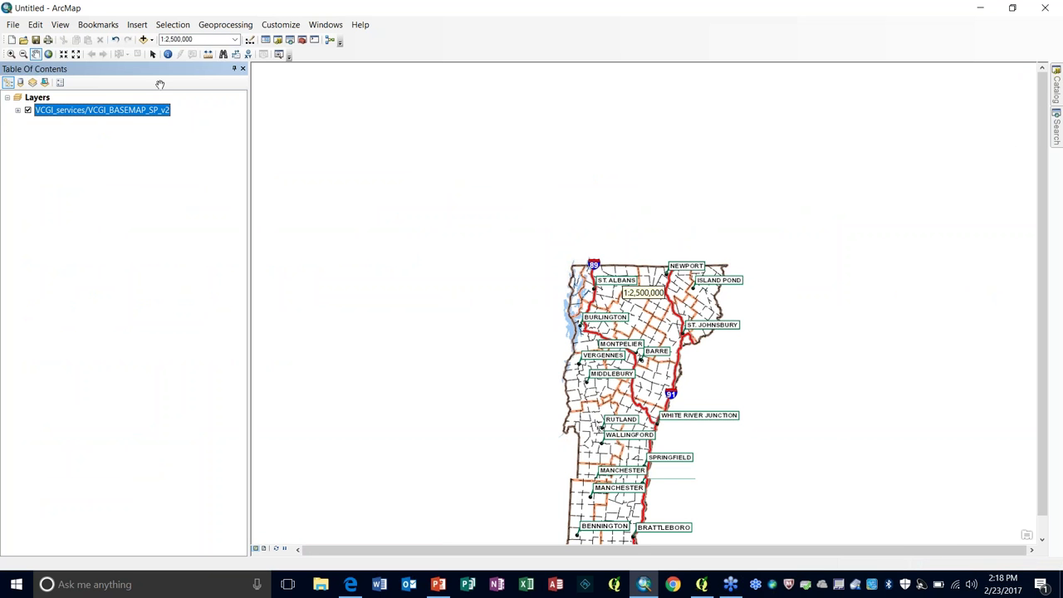
key(Return)
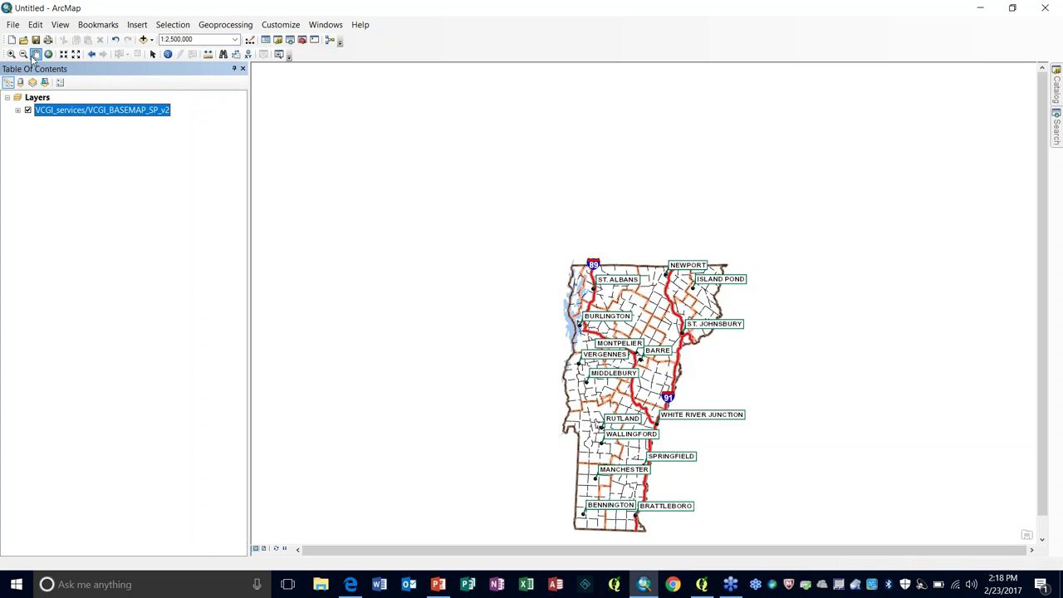
click(10, 54)
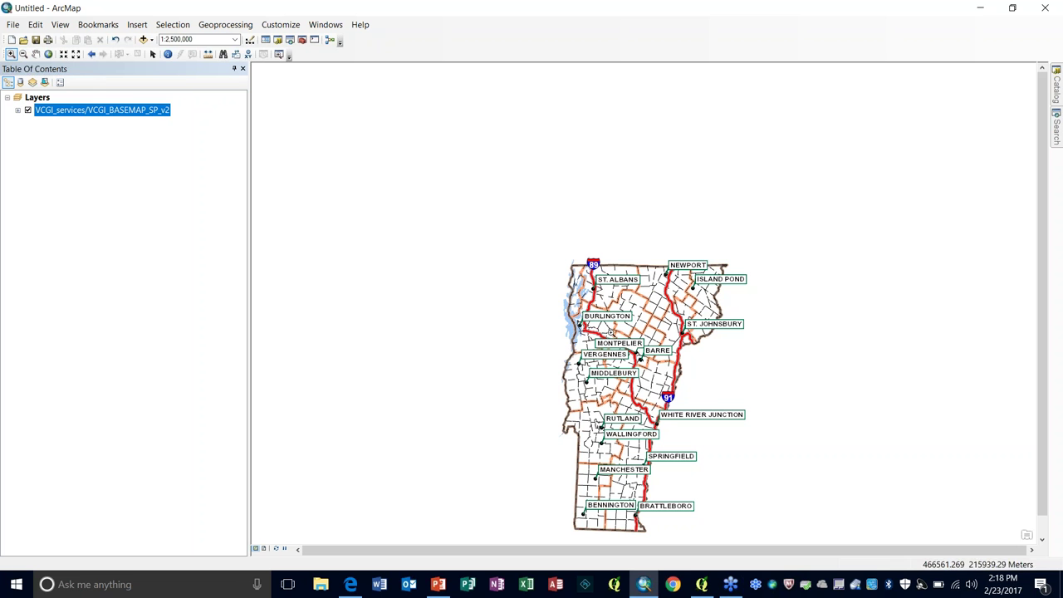
drag(551, 255, 767, 547)
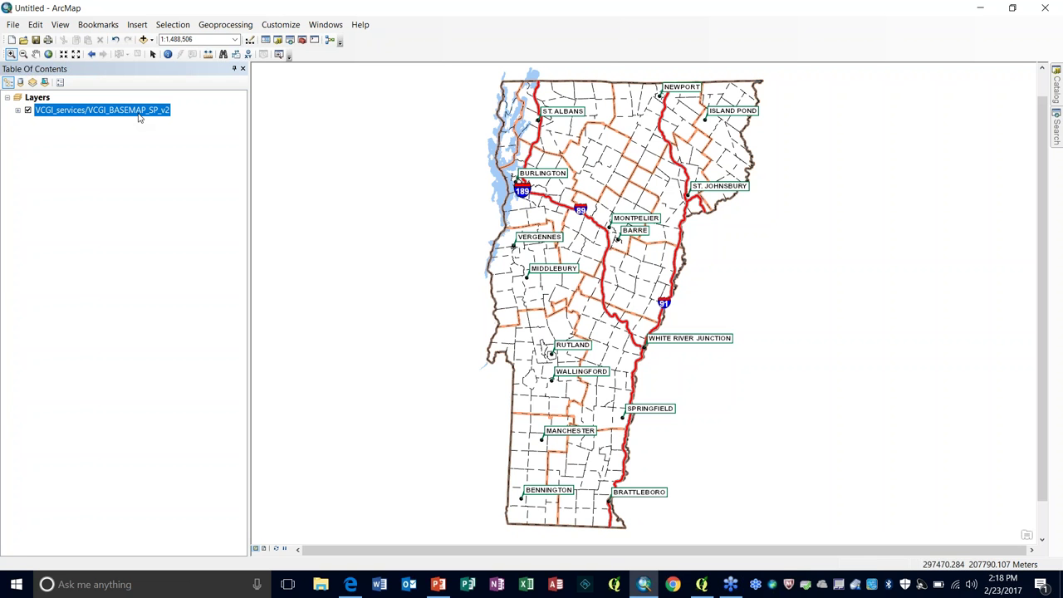
Expand VCGI_BASEMAP_SP_v2 and its Roads group, briefly expanding then collapsing Roads - Highways
click(18, 111)
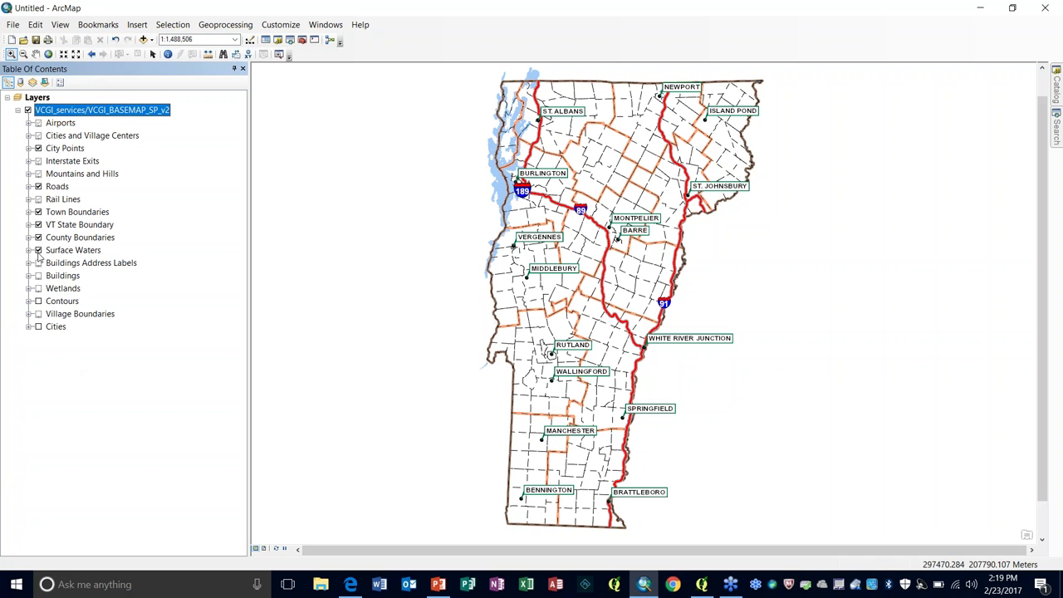
click(28, 186)
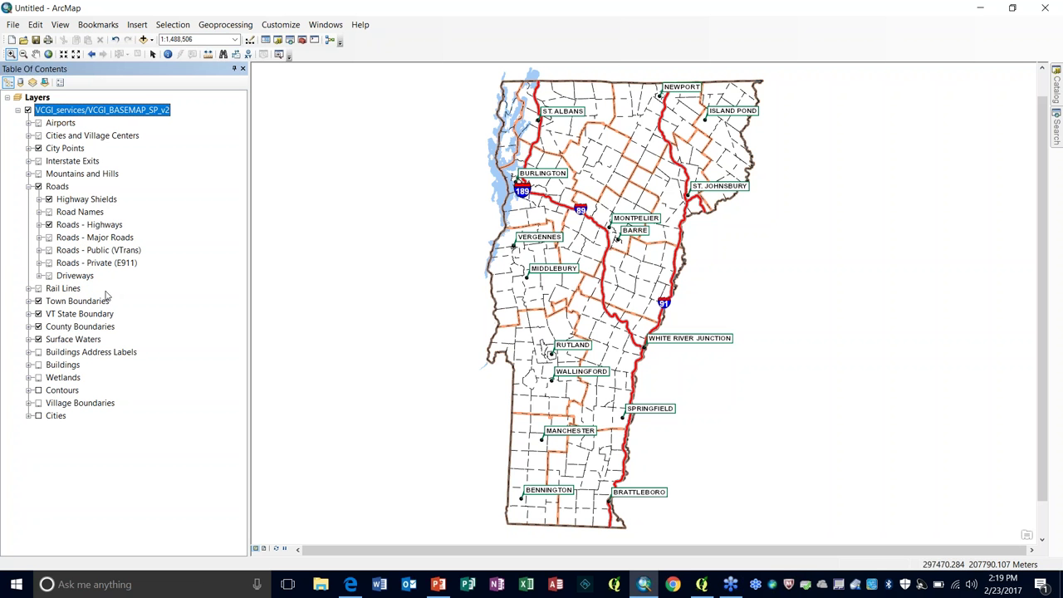
click(39, 224)
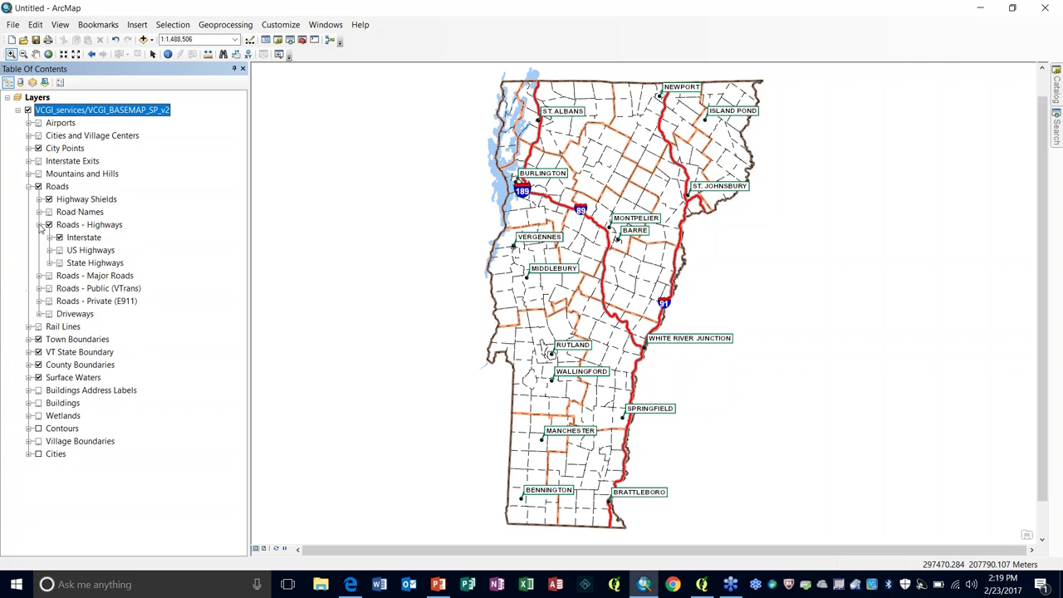
click(39, 224)
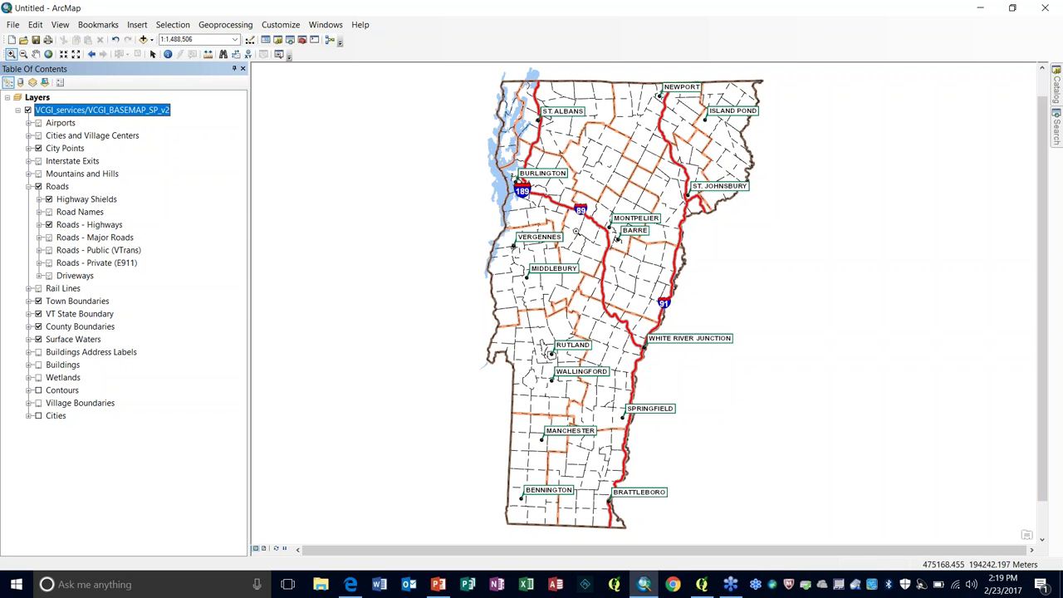
Zoom into downtown Montpelier at about 1:16,158, and toggle the Buildings layer on and off
drag(566, 202, 586, 213)
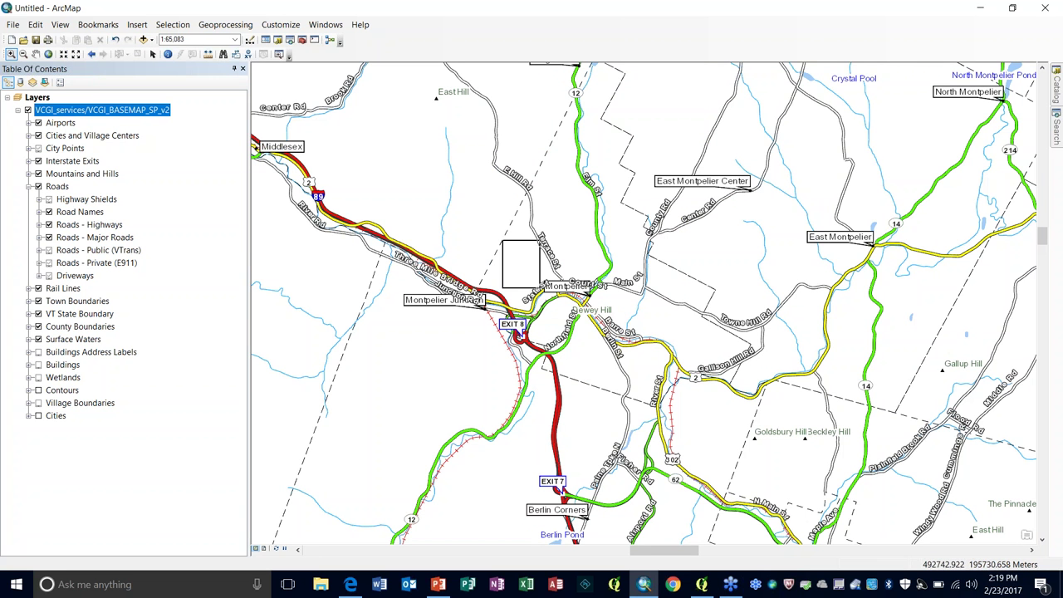
click(638, 361)
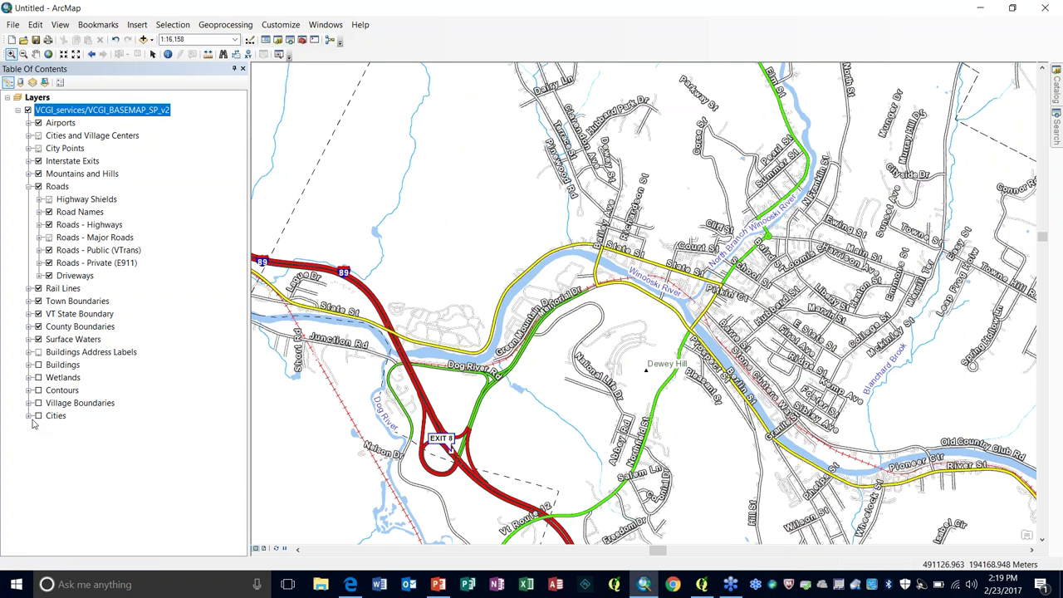
click(38, 365)
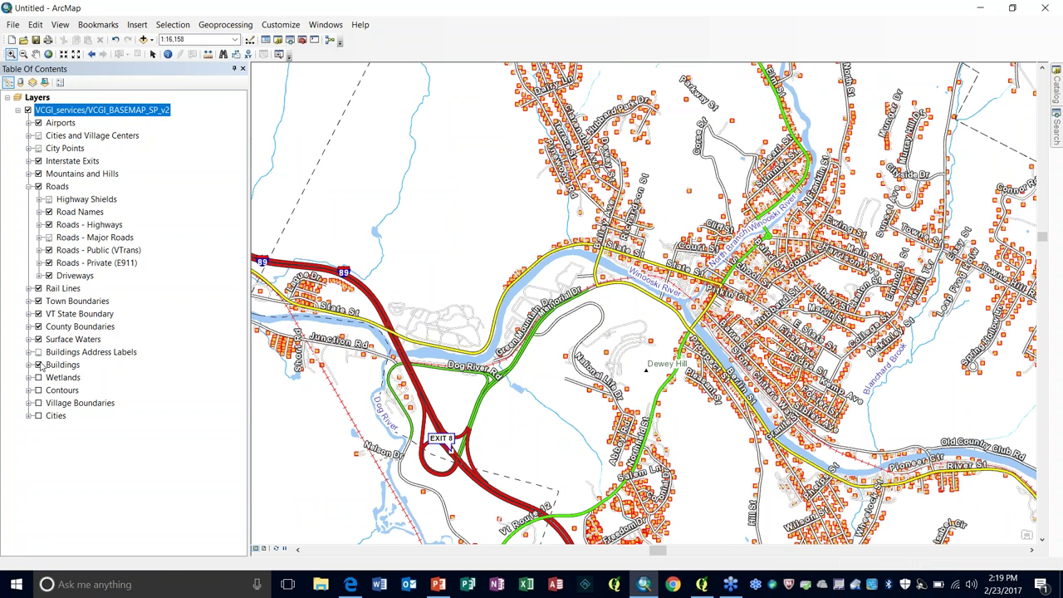
click(39, 369)
click(39, 365)
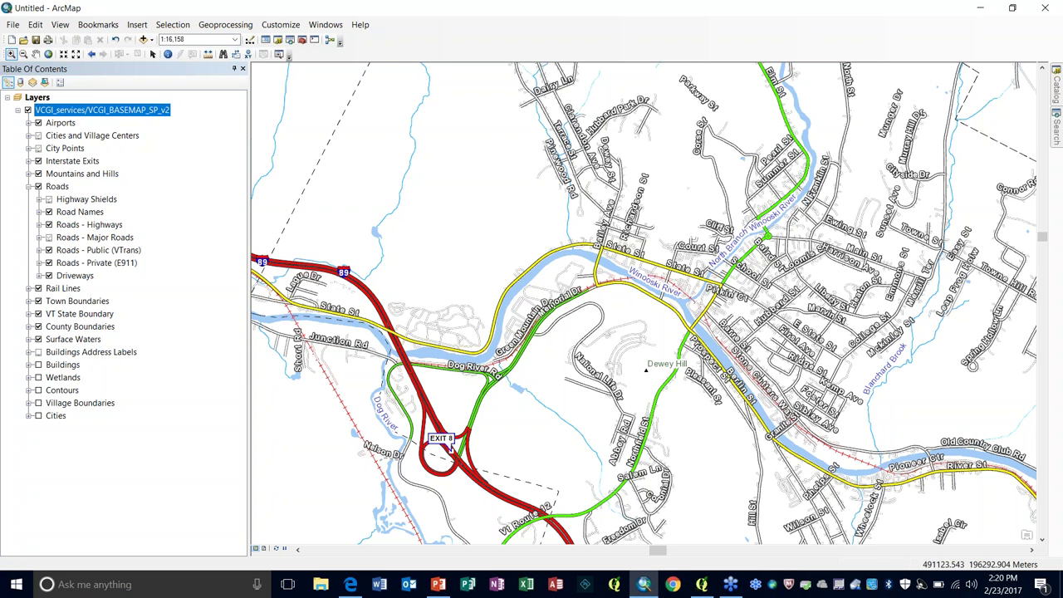
Expand Airports to show its plane symbol and review its Scale Range in Layer Properties
click(28, 123)
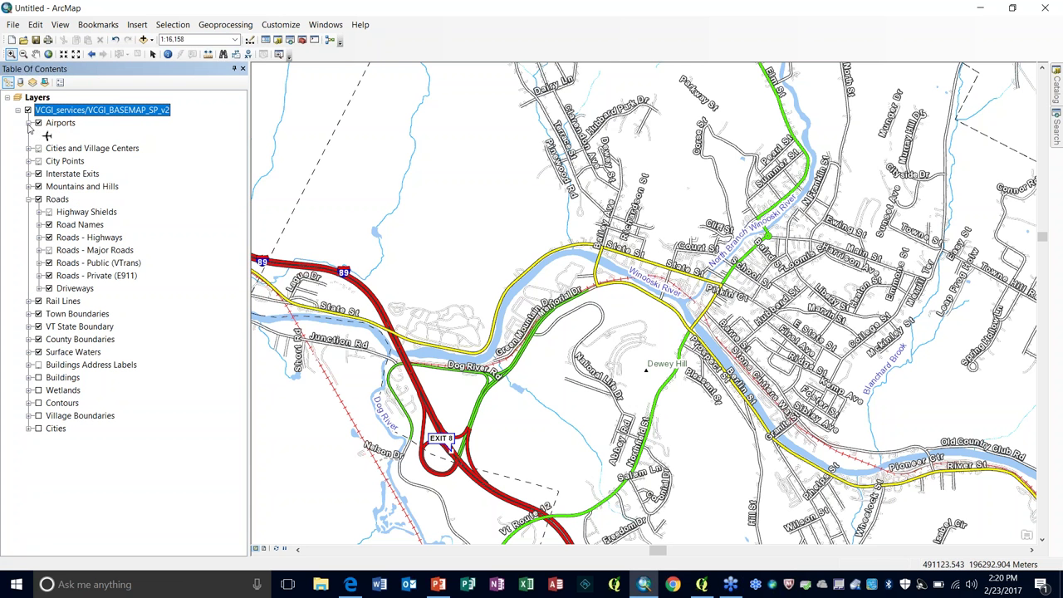
click(58, 123)
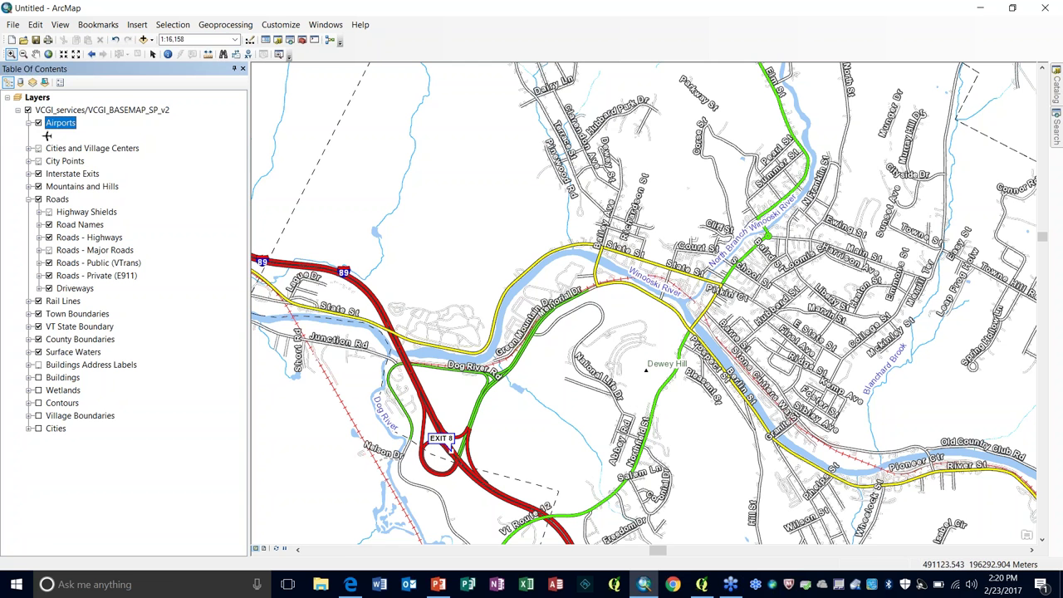
right_click(55, 123)
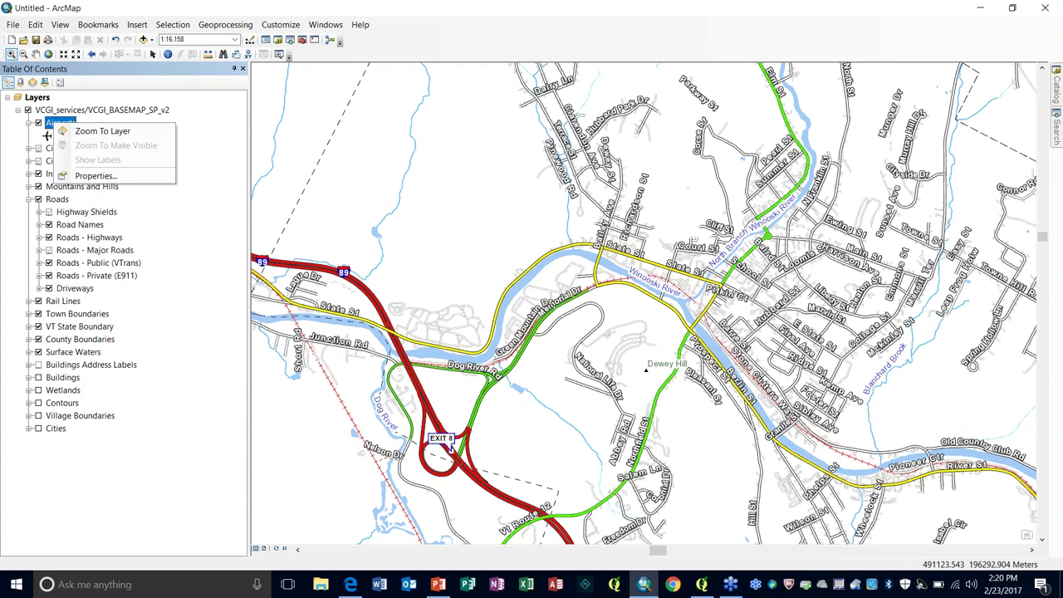
click(95, 176)
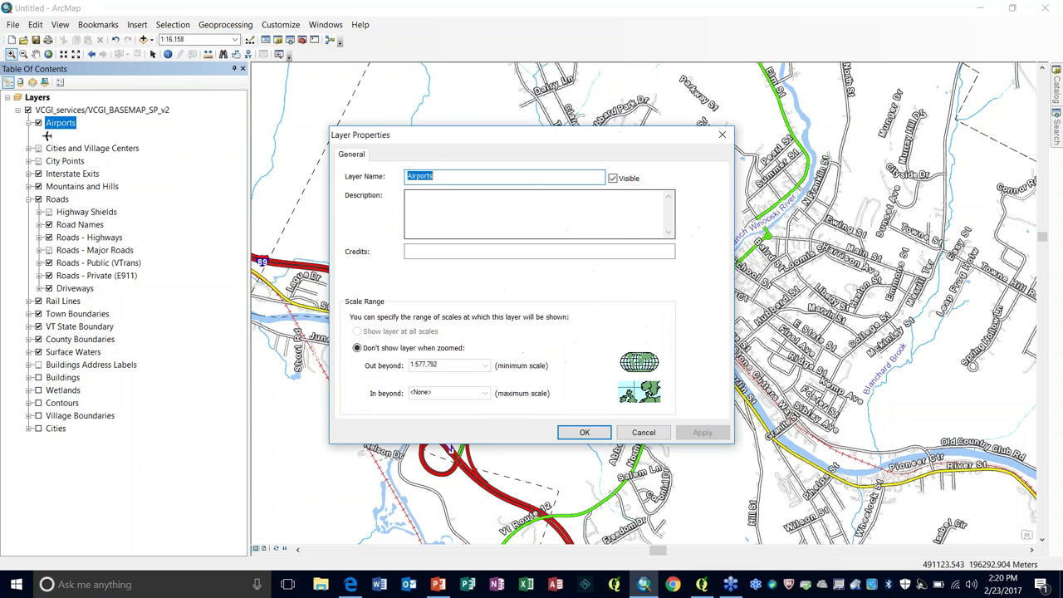
click(723, 138)
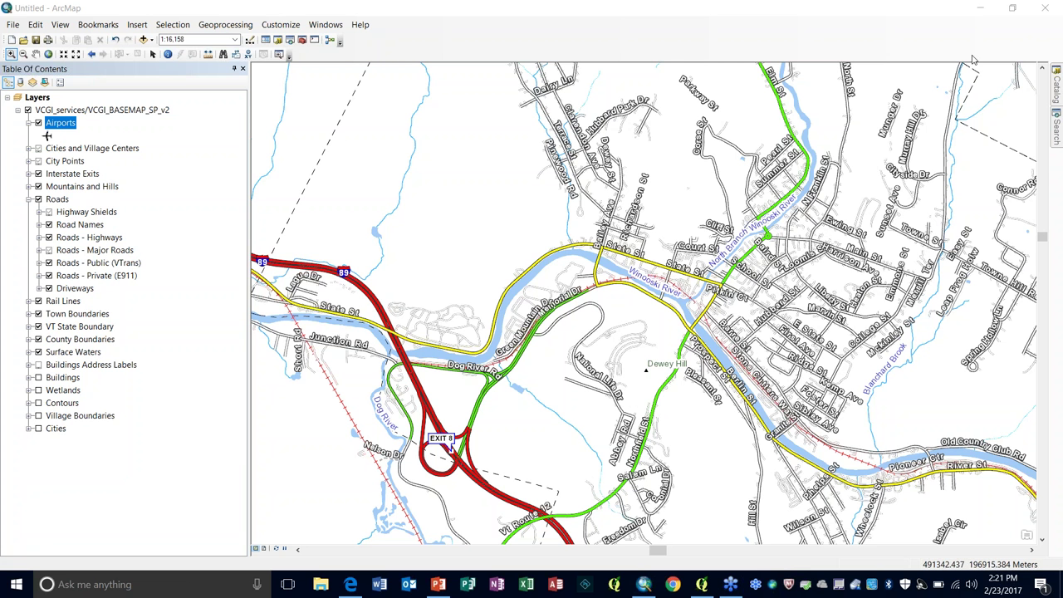
View the Catalog's GIS Servers entries, then return to the Edge browser
mouse_move(1057, 90)
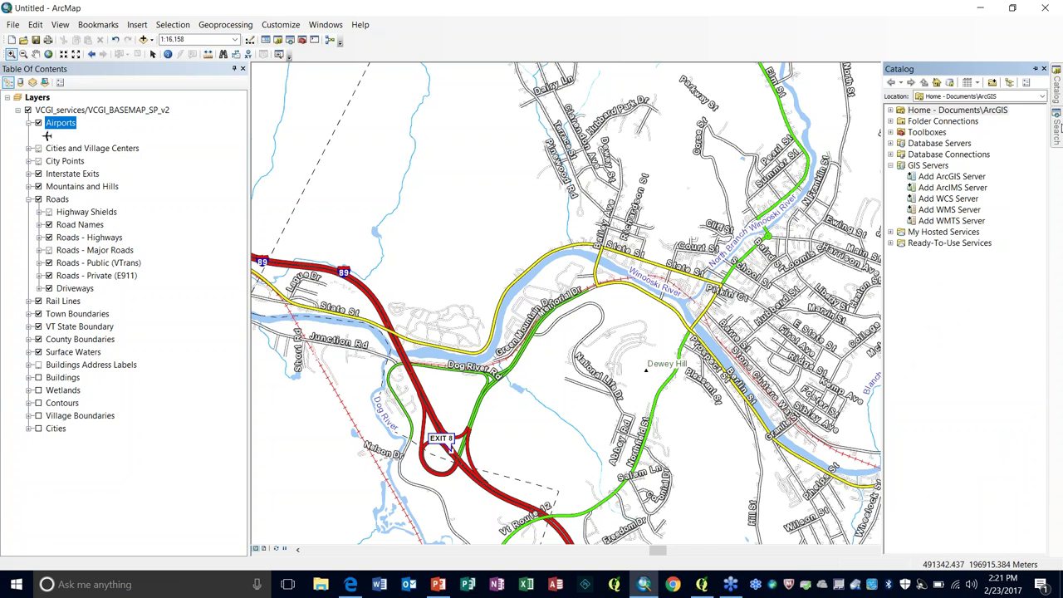
mouse_move(1057, 129)
click(351, 584)
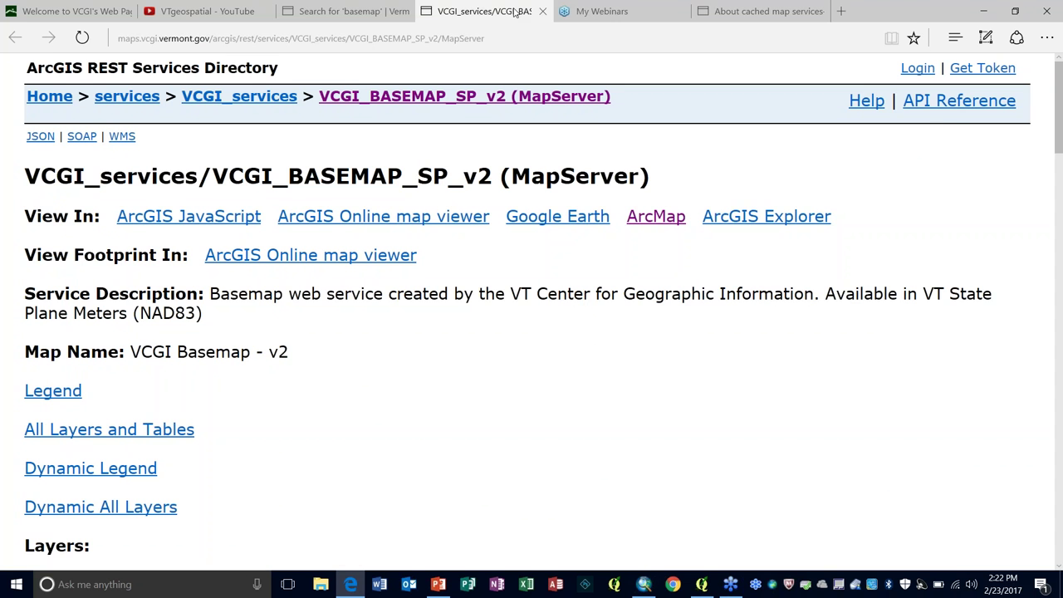
Close the REST tab and search the portal for 'all imagery' instead of 'basemap'
click(544, 12)
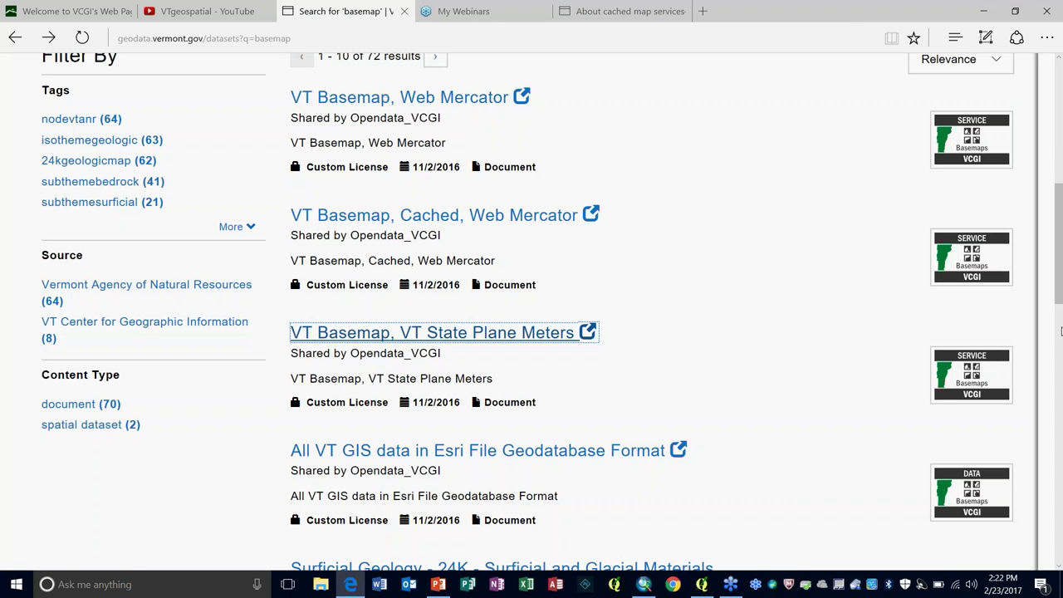
drag(1060, 252, 1060, 125)
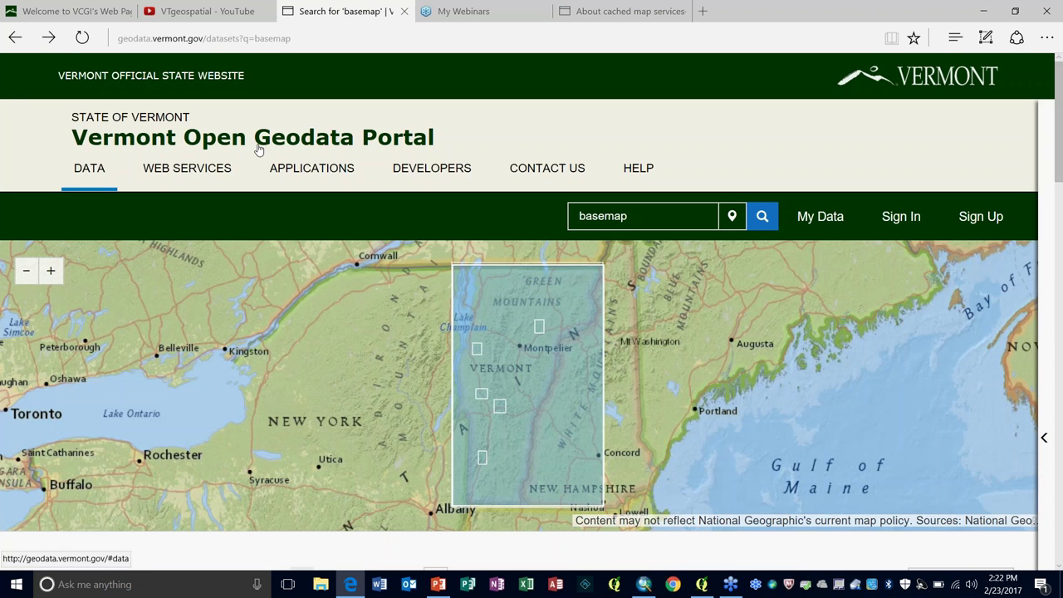
drag(640, 216, 515, 213)
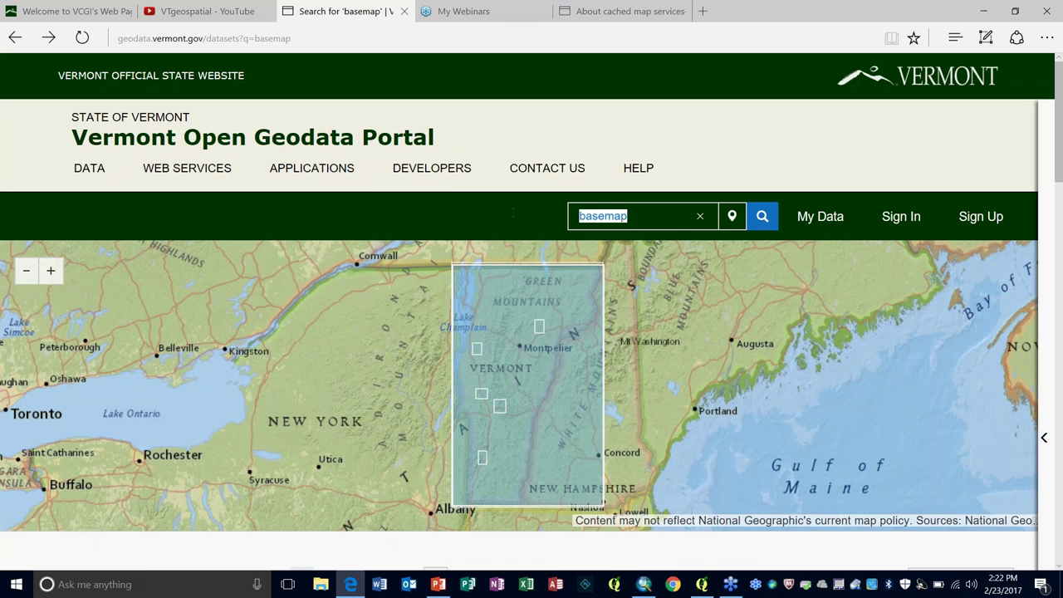
text(all )
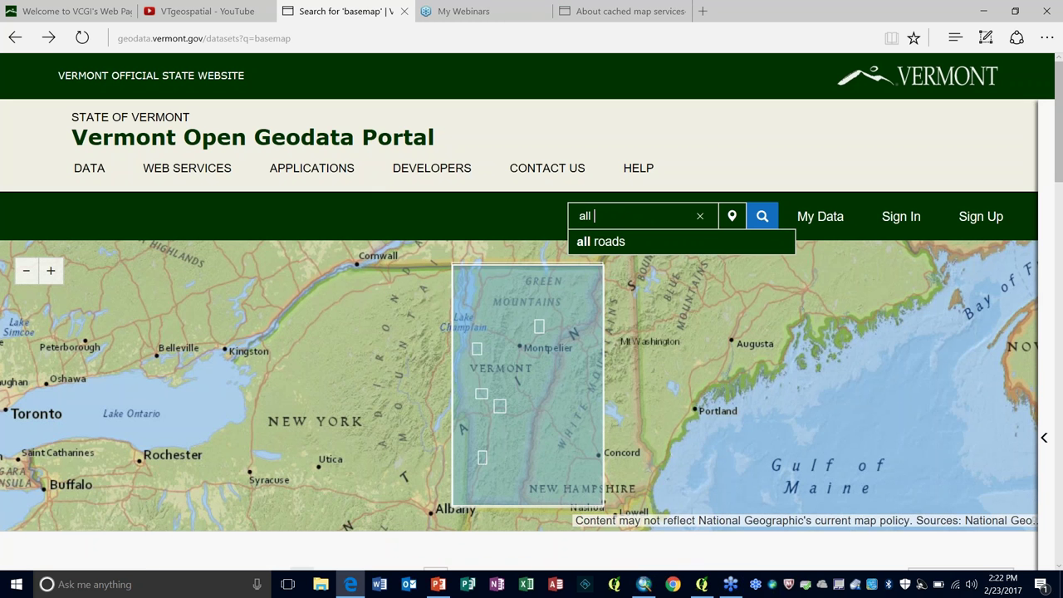
text(imagery)
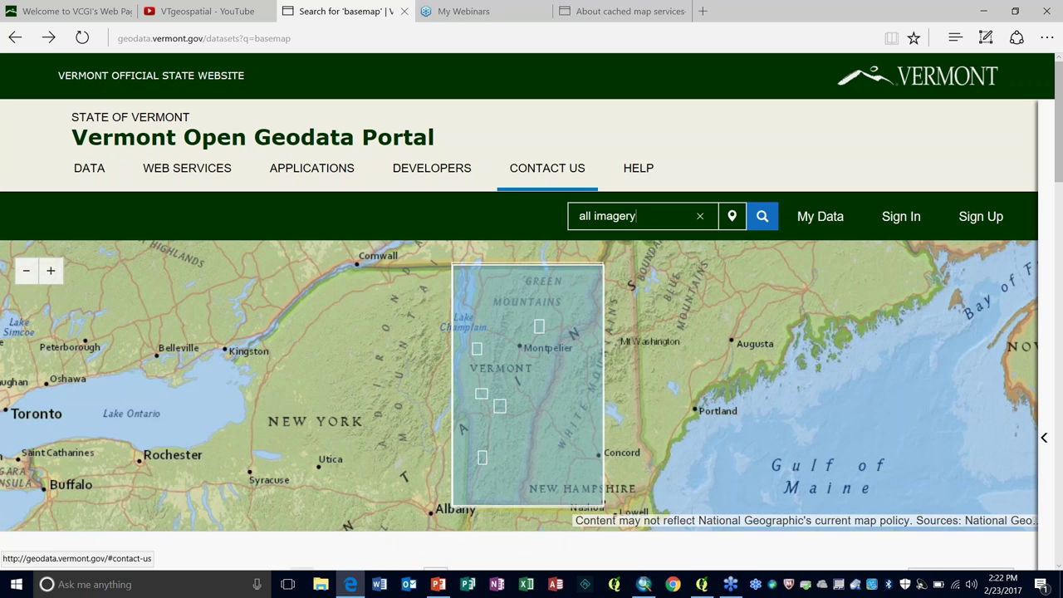
click(762, 216)
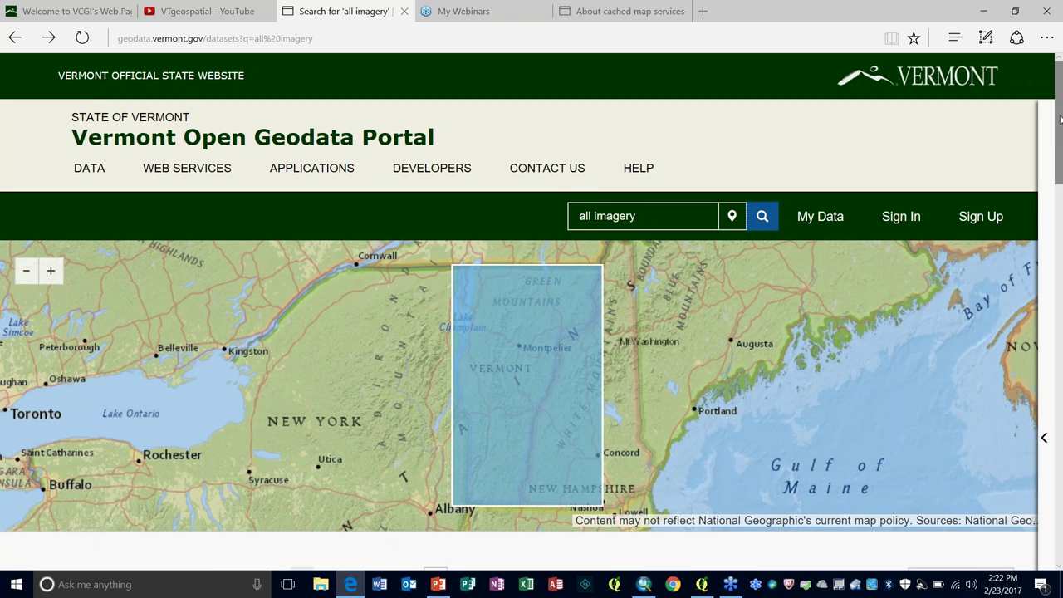
Open the first result, the MAP_VCGI_ALLIMAGERY_SP_NOCACHE_v3 MapServer
drag(1060, 129, 1060, 136)
scroll(225, 322, down, 4)
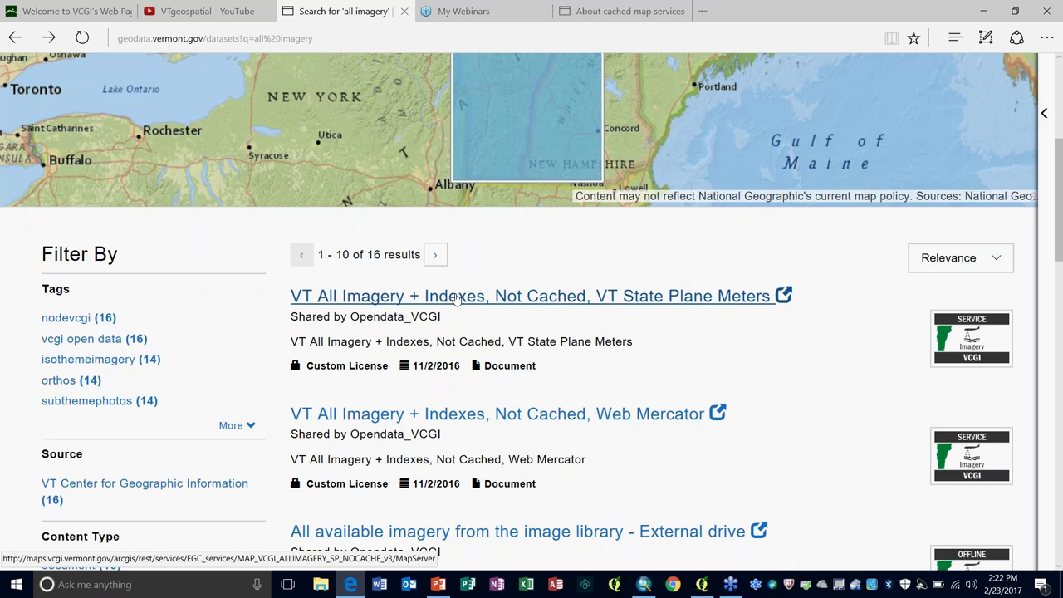
click(456, 299)
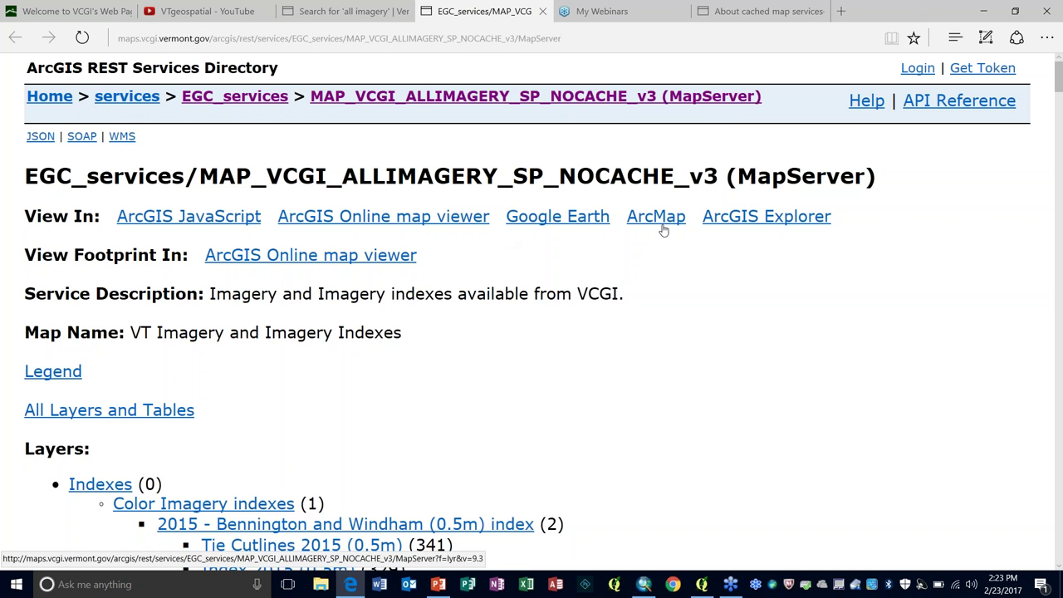
click(247, 36)
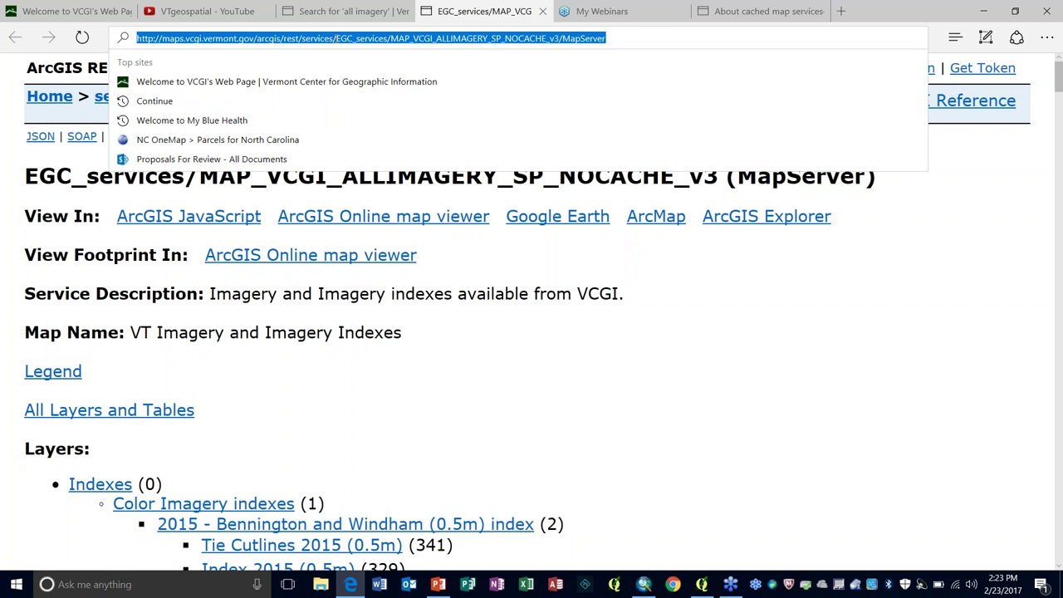
click(335, 38)
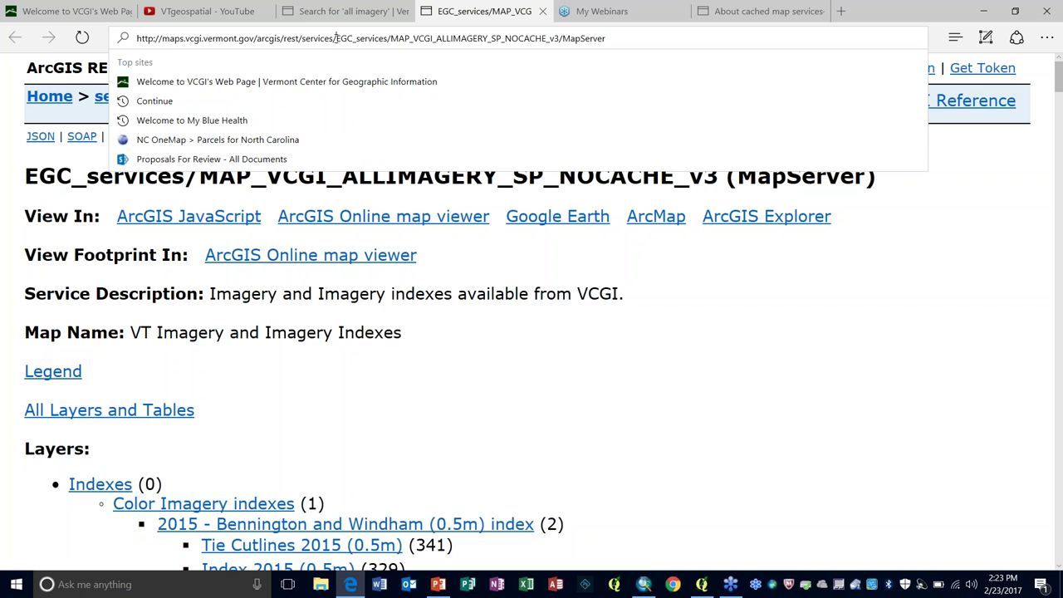
drag(335, 38, 133, 39)
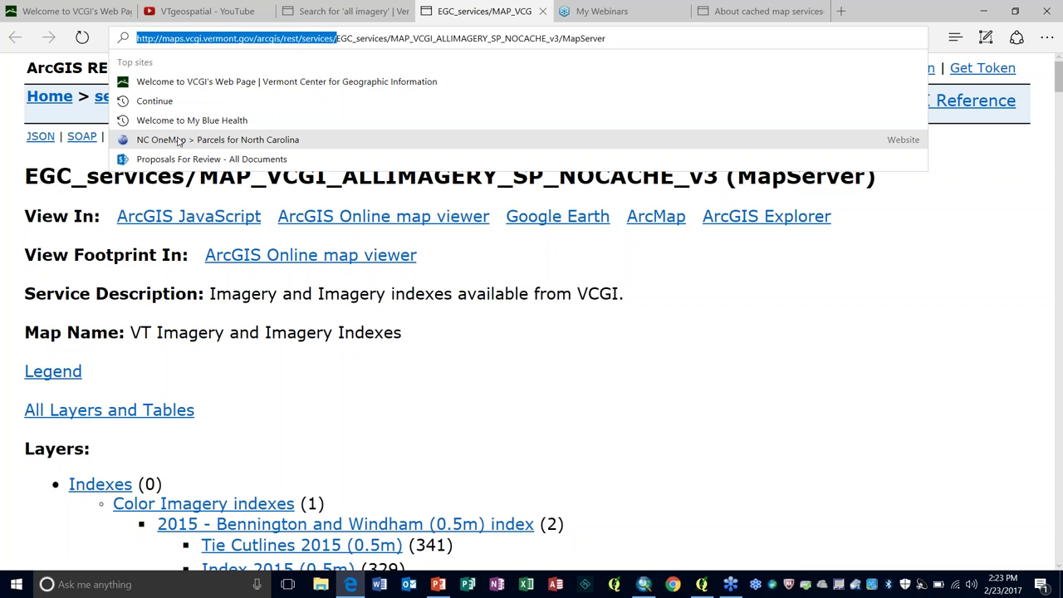
right_click(288, 40)
click(280, 79)
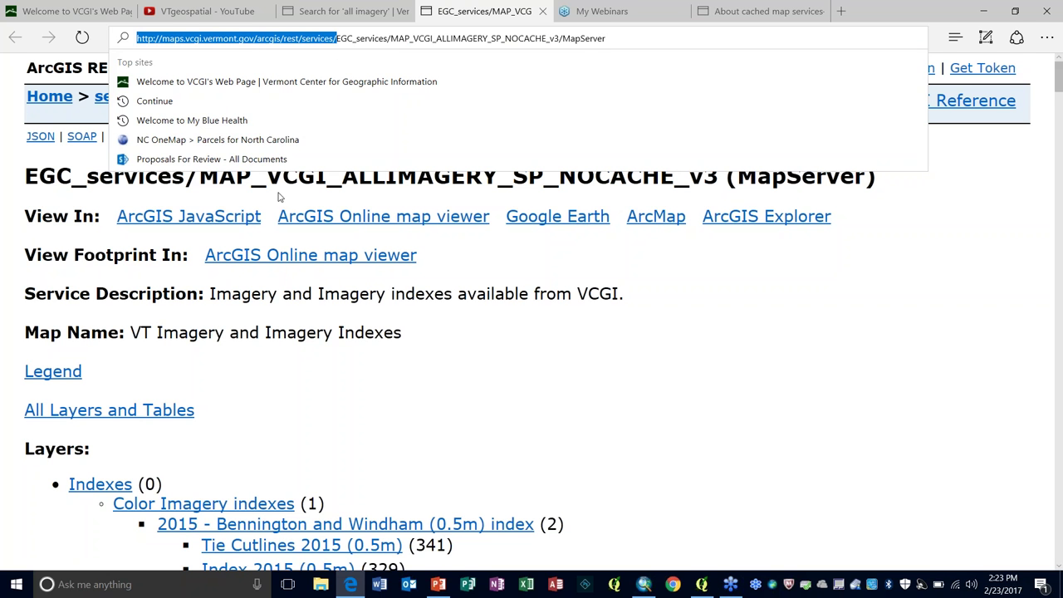
click(585, 373)
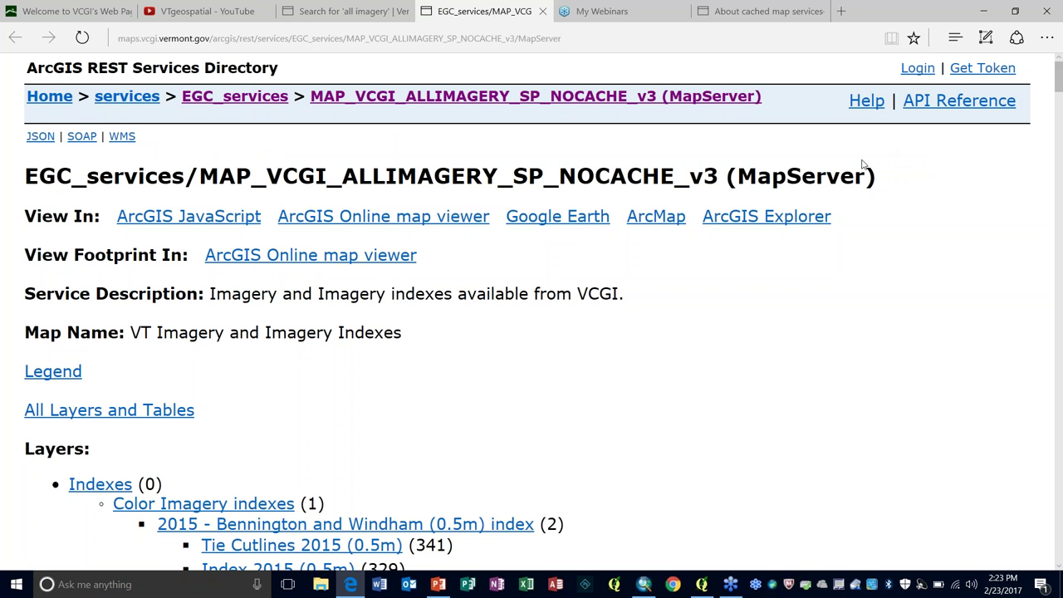
Create an ArcGIS Server connection using GIS services with the pasted VCGI REST services URL
click(647, 586)
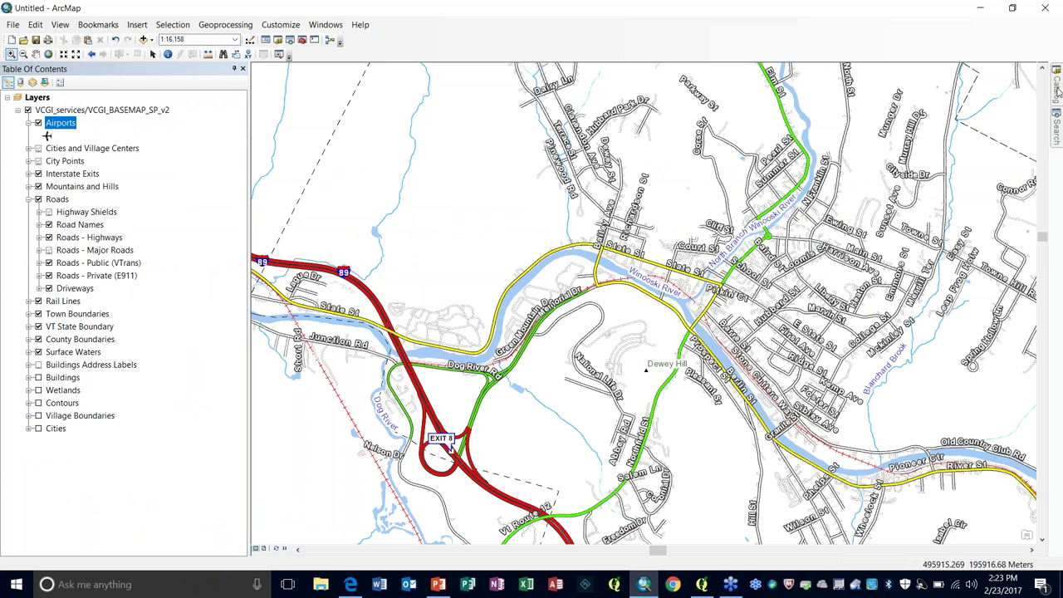
mouse_move(1058, 91)
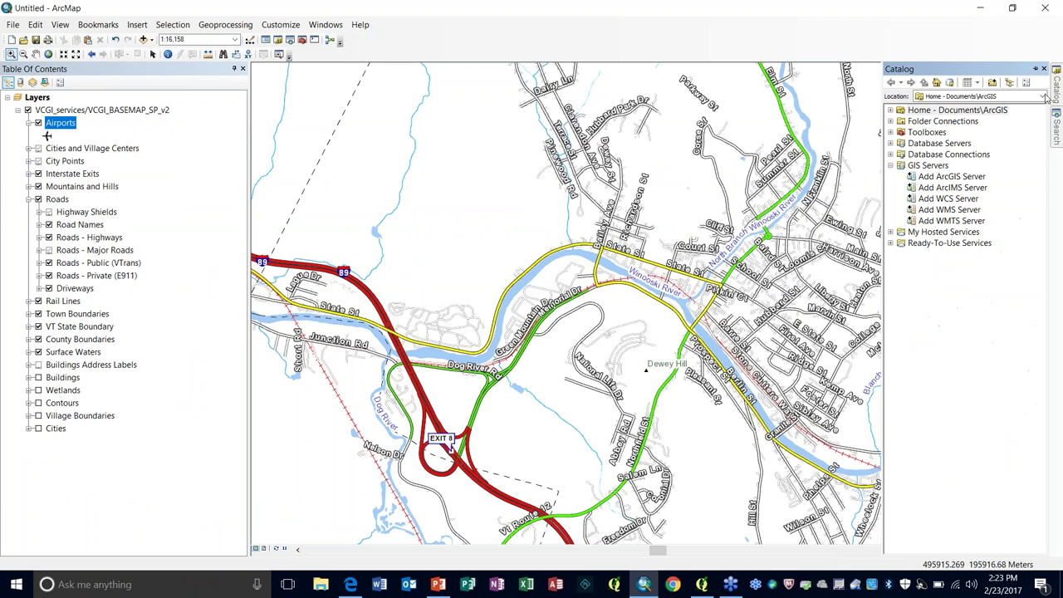
click(941, 177)
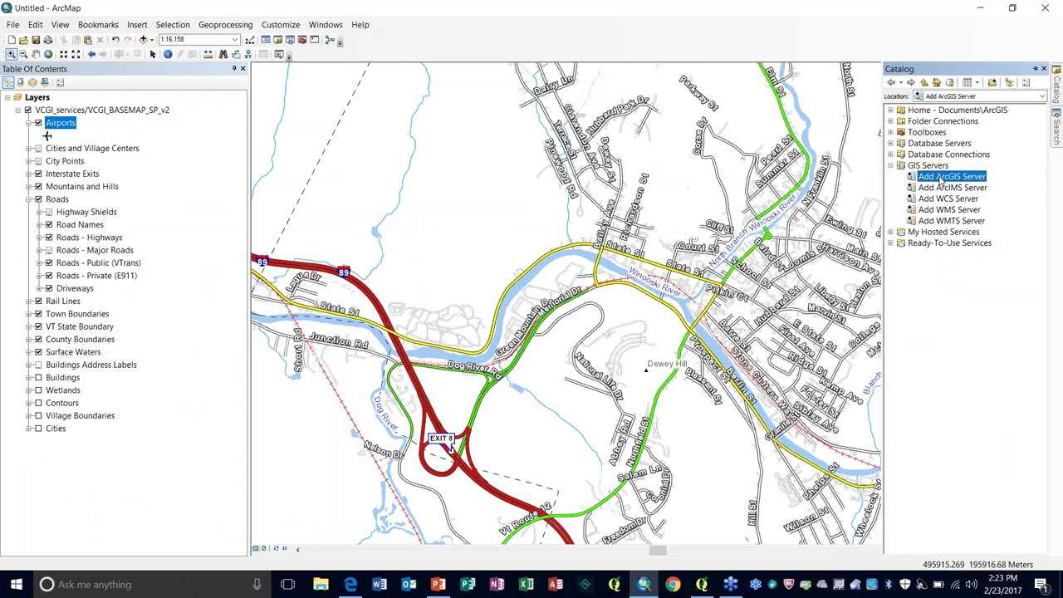
double_click(941, 178)
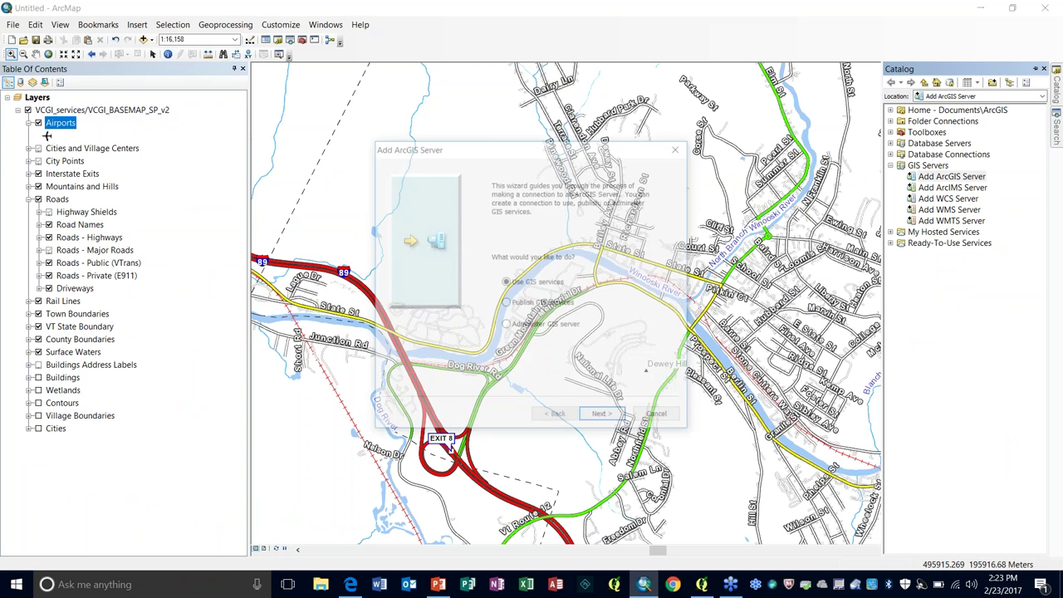
click(604, 417)
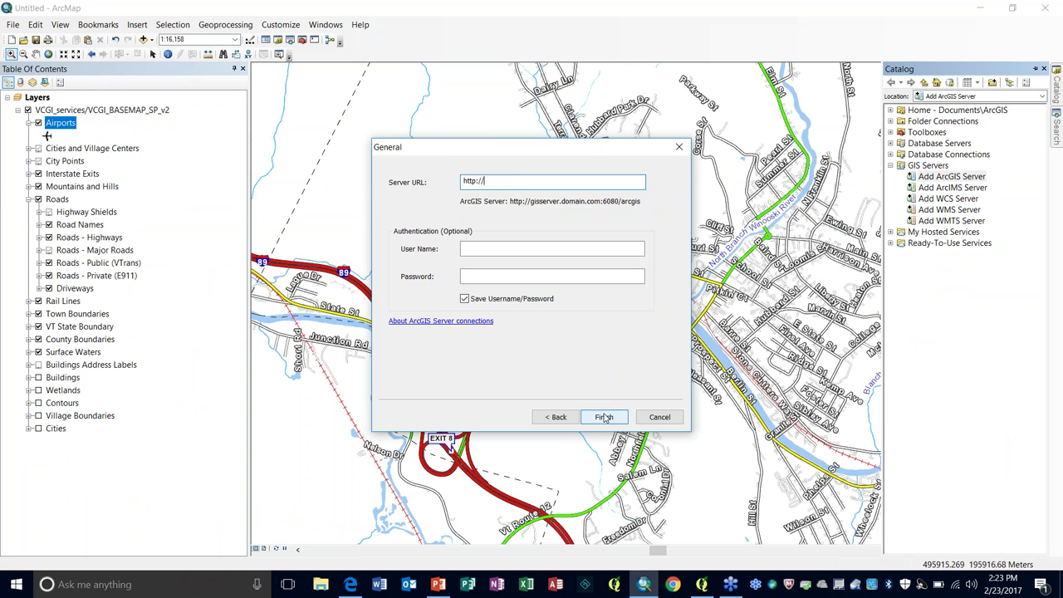
drag(486, 182, 464, 182)
right_click(487, 181)
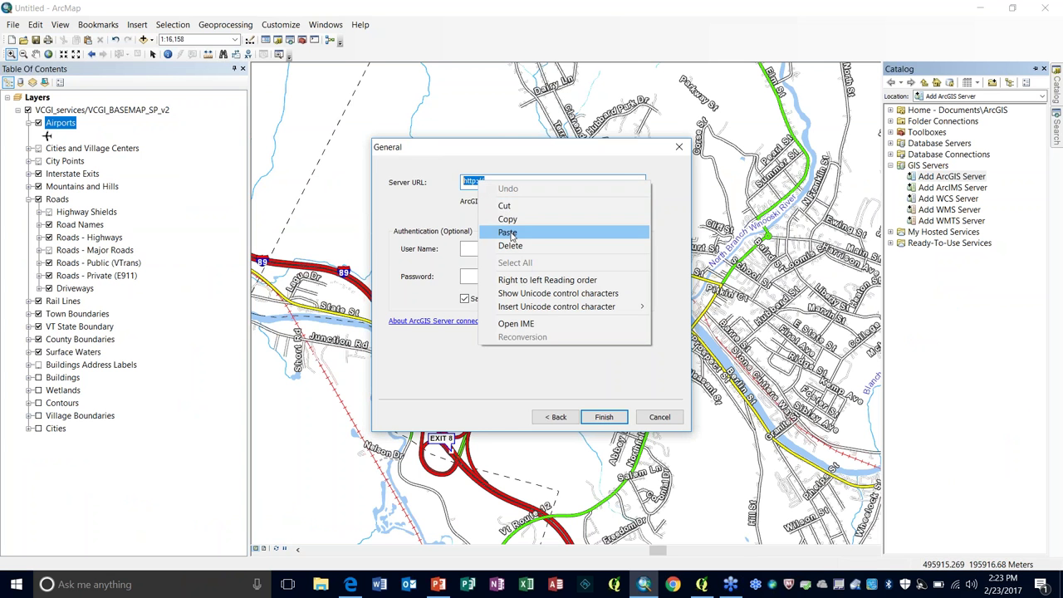
click(511, 229)
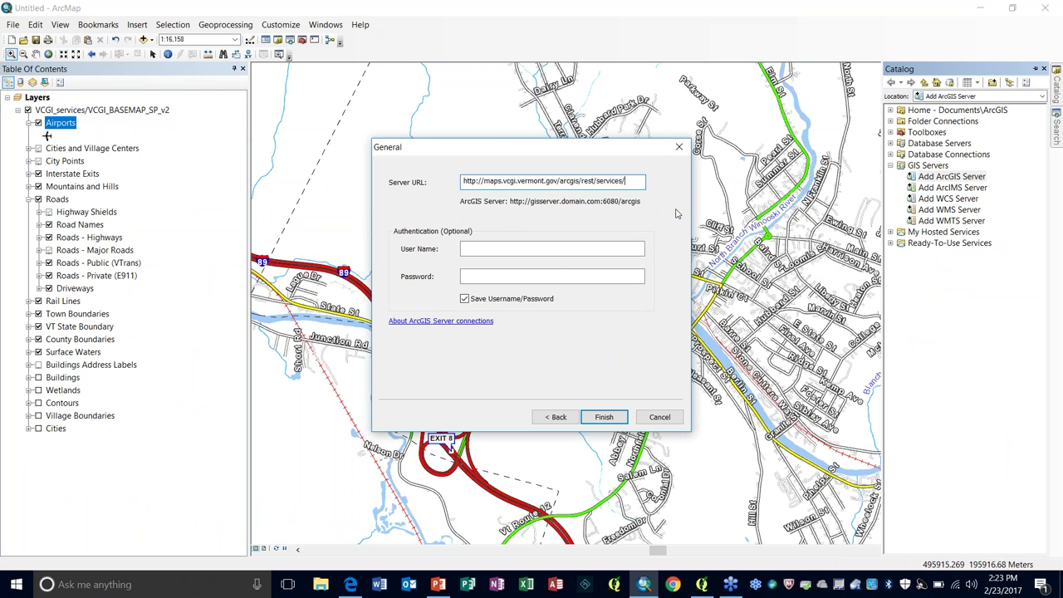
click(603, 417)
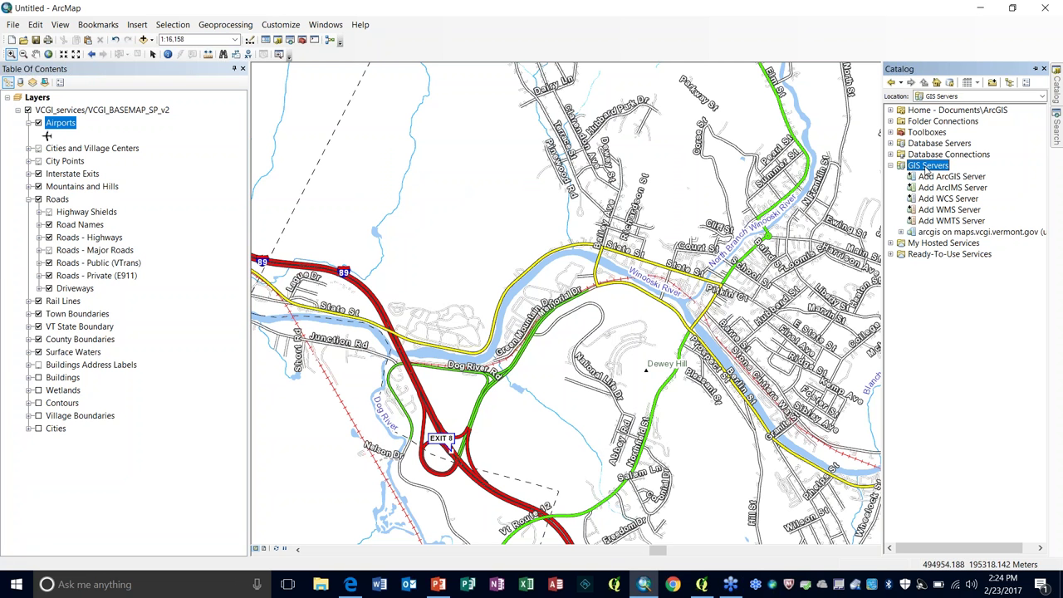
Expand the maps.vcgi.vermont.gov connection and browse, then collapse, EGC_services and VCGI_services
click(901, 233)
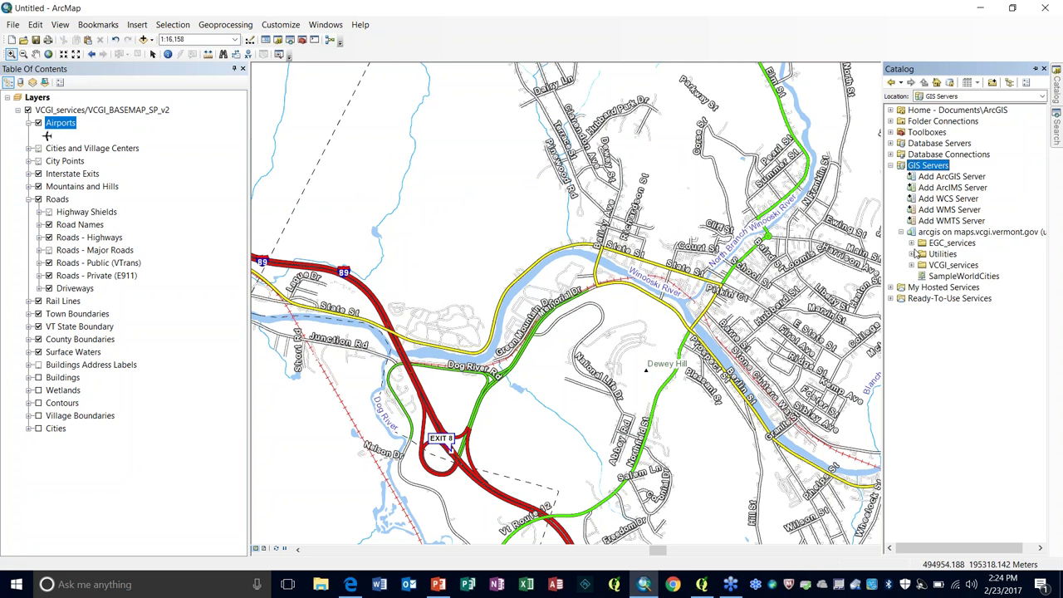
click(911, 243)
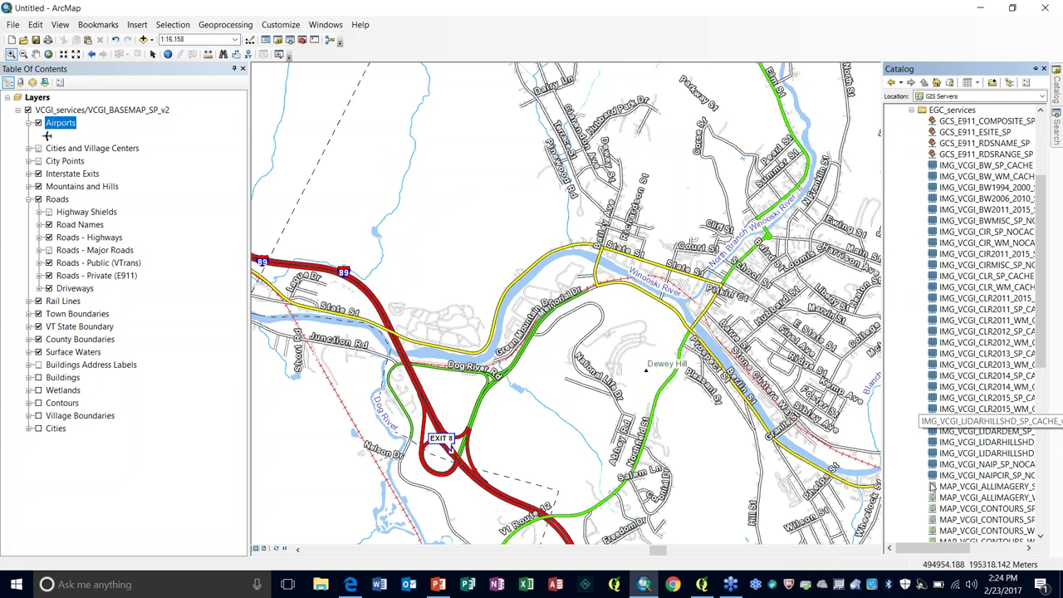
drag(910, 549, 935, 552)
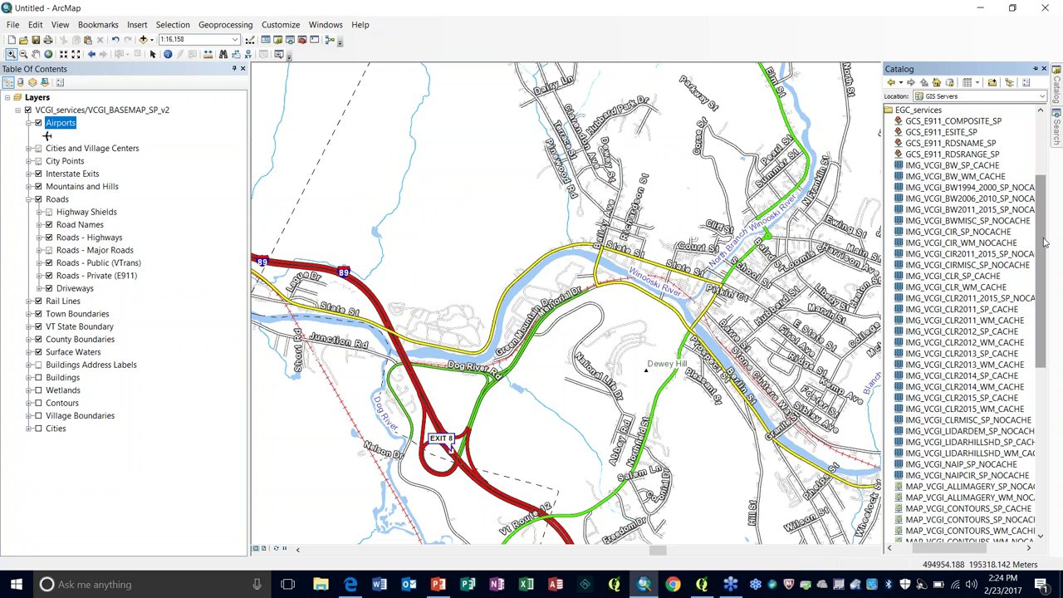
mouse_move(1044, 242)
mouse_down()
mouse_move(1050, 203)
mouse_move(1050, 250)
mouse_up()
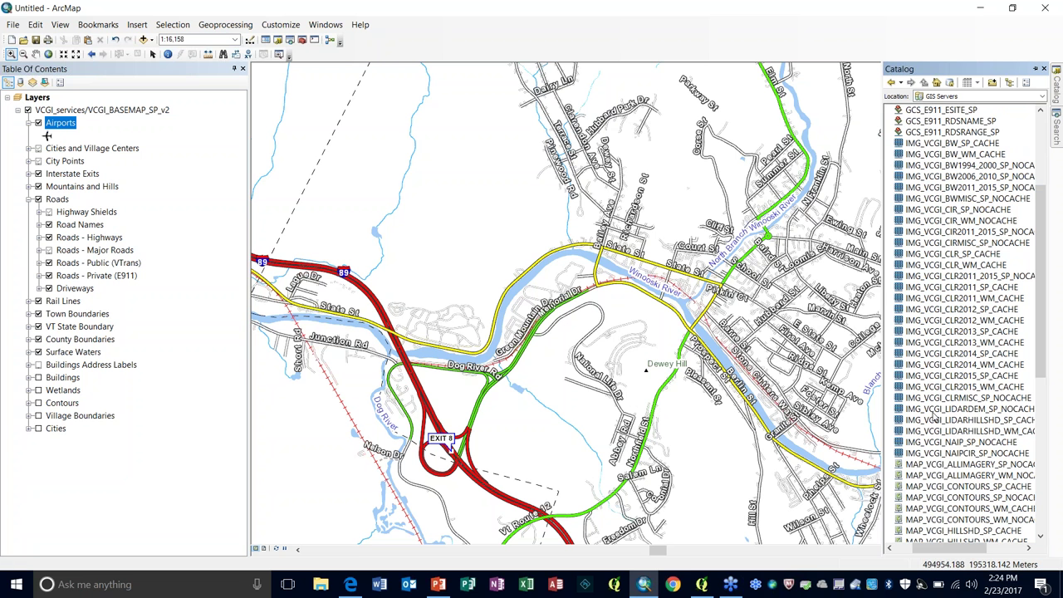
drag(1041, 193, 1041, 140)
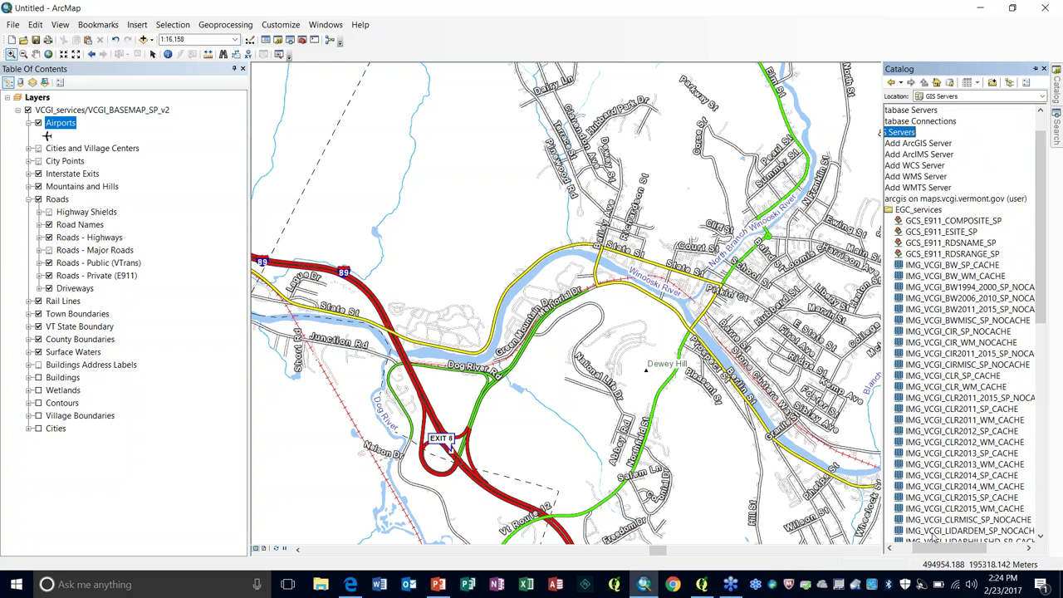
scroll(913, 229, left, 2)
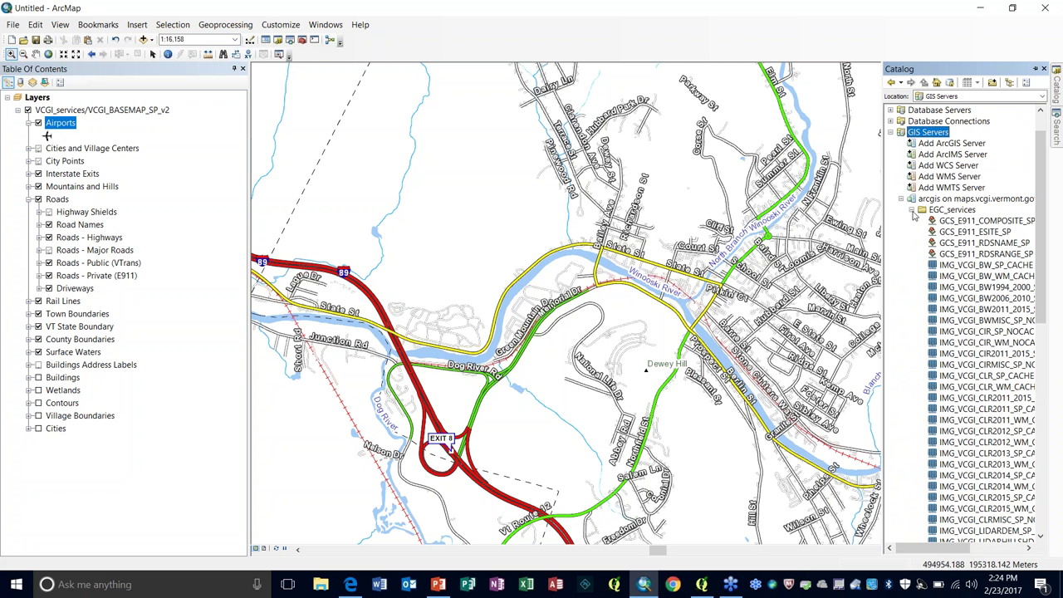
click(922, 209)
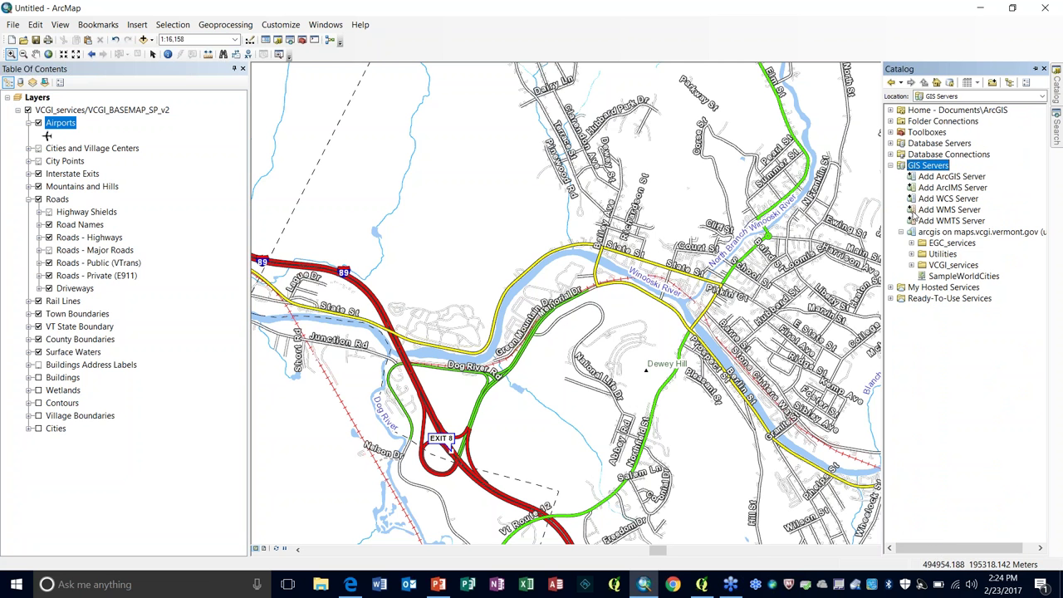
click(911, 265)
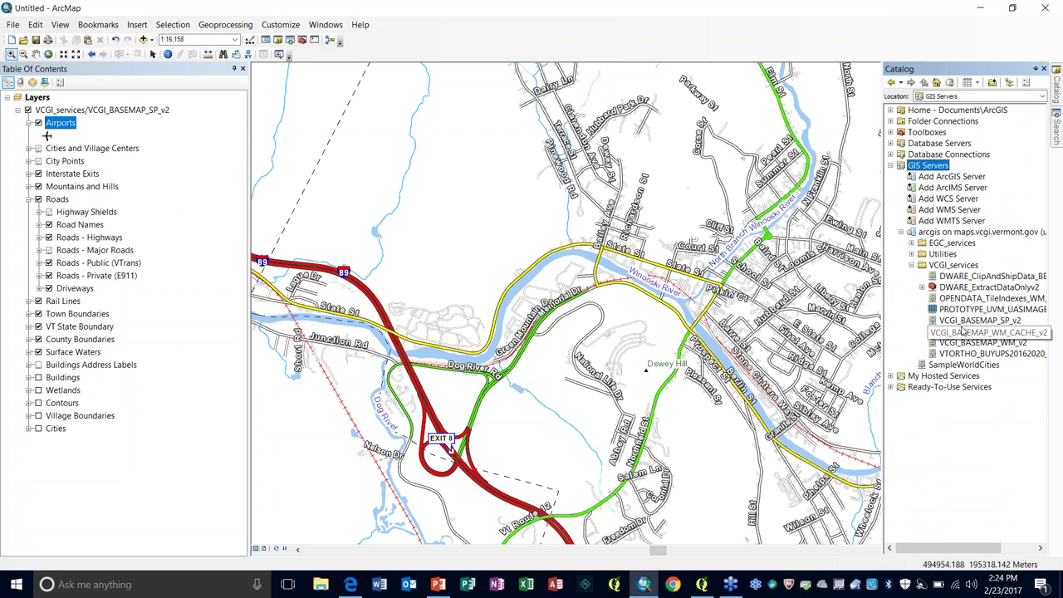
click(911, 265)
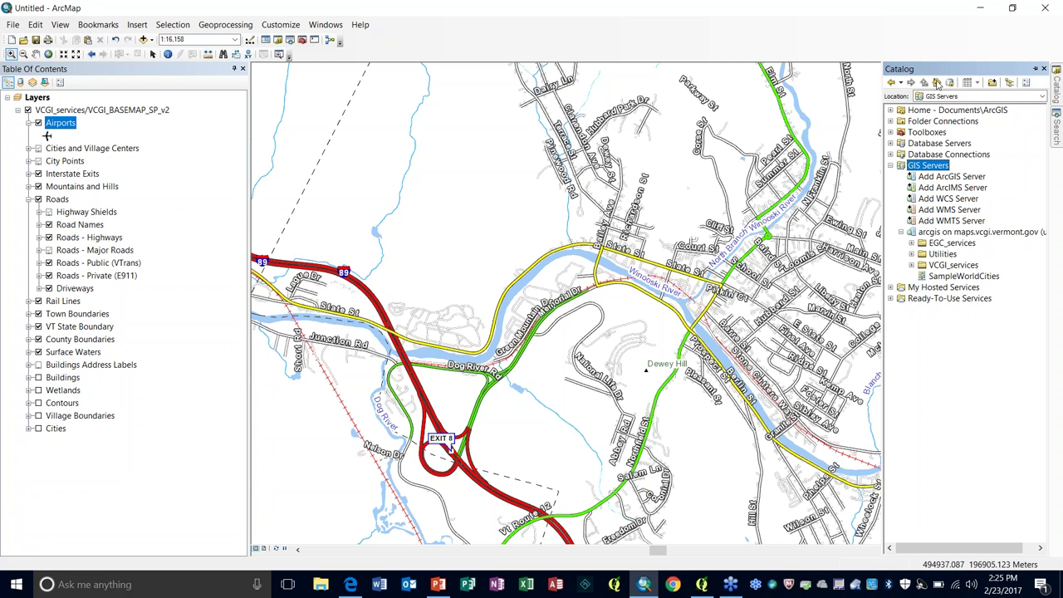
Set the map scale to 1:15,000
click(199, 39)
text(15000)
key(Return)
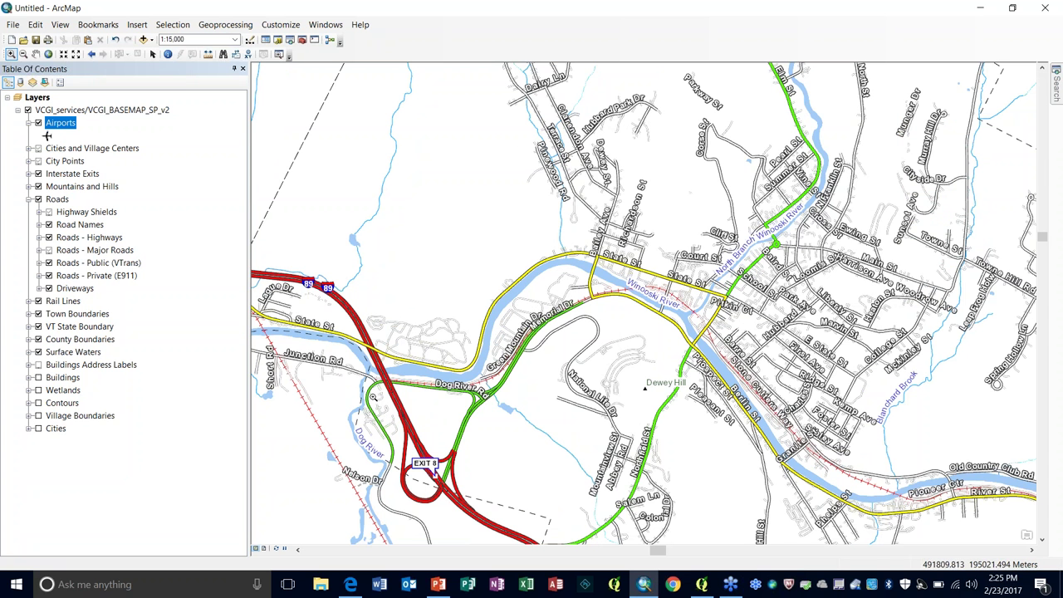
In Edge, close the all-imagery tab and search the portal for 'basemap cached'
click(351, 583)
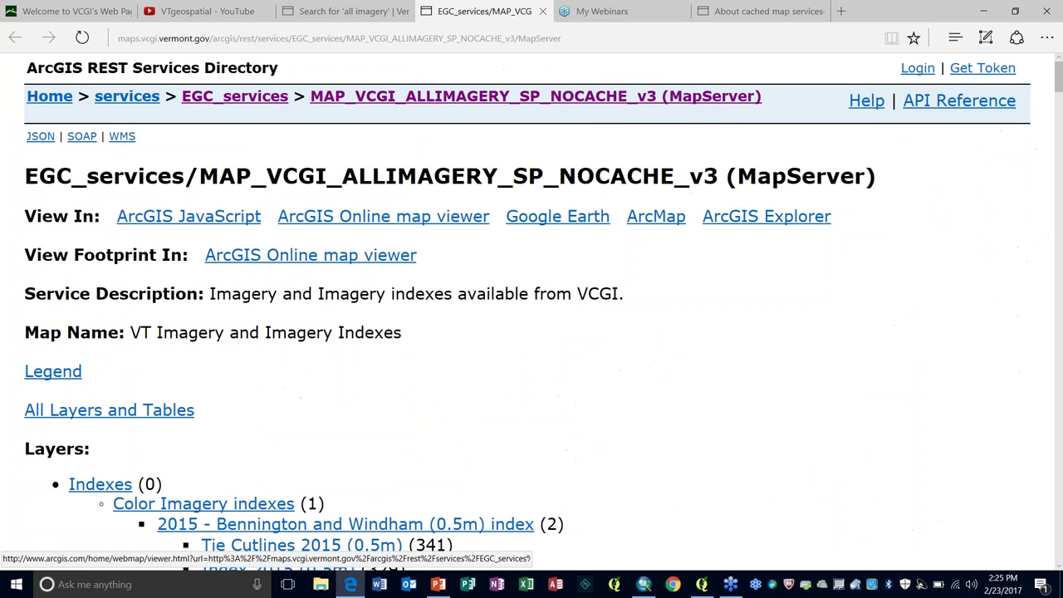
click(542, 11)
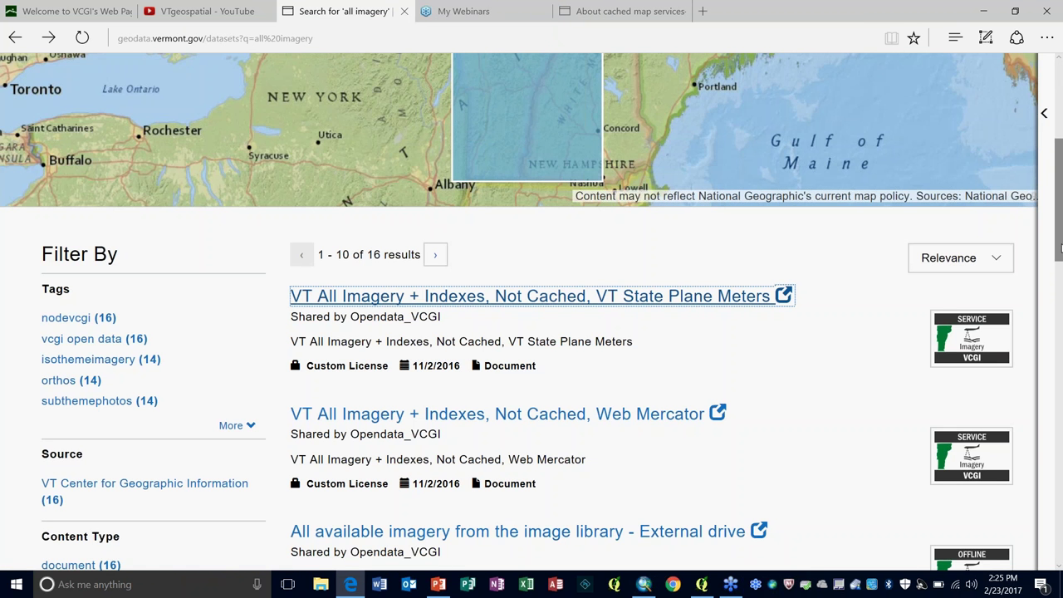
drag(1061, 247, 1060, 503)
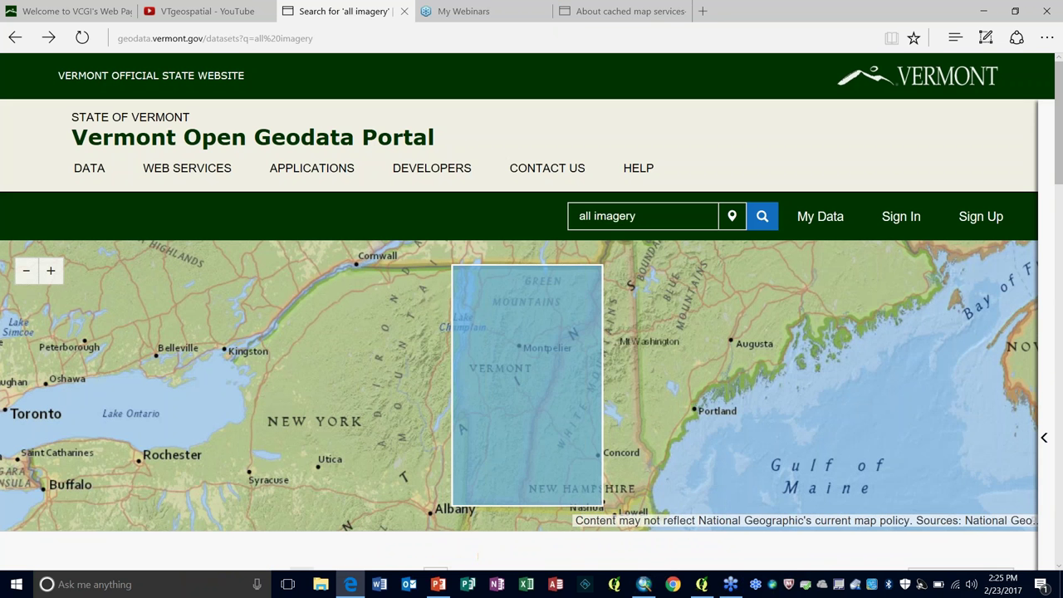
text(basemap cached)
key(Return)
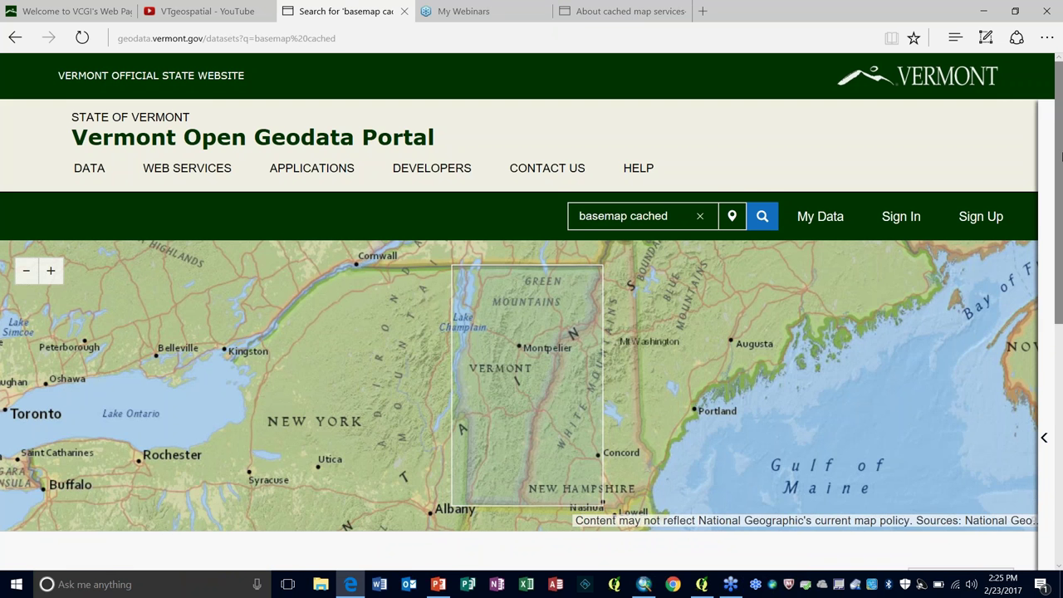
Open the 'VT Basemap, Cached, Web Mercator' result, then return to ArcMap
scroll(1060, 247, down, 2)
scroll(1060, 247, down, 2)
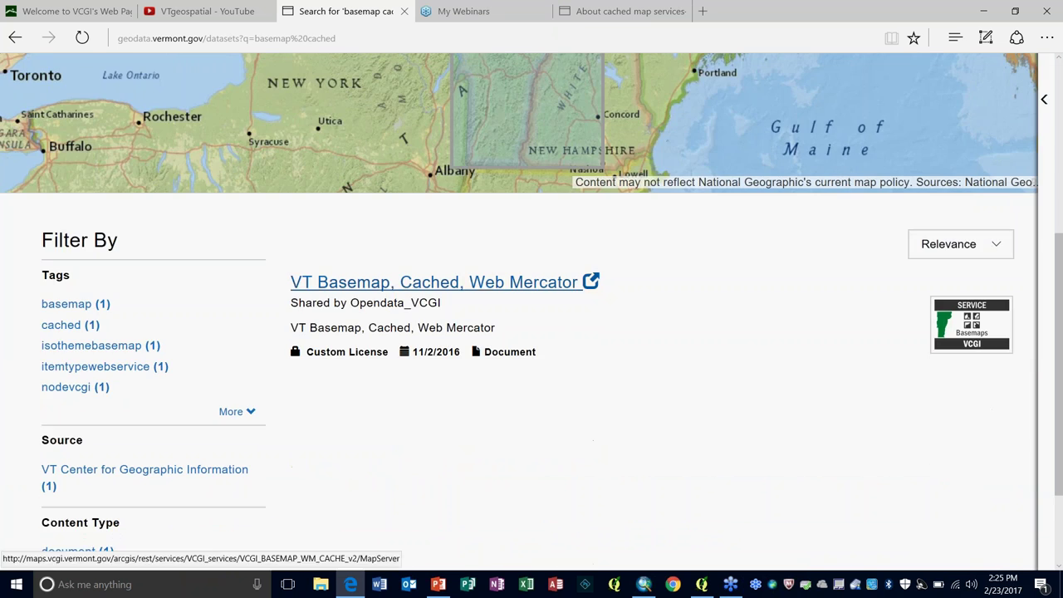
click(485, 283)
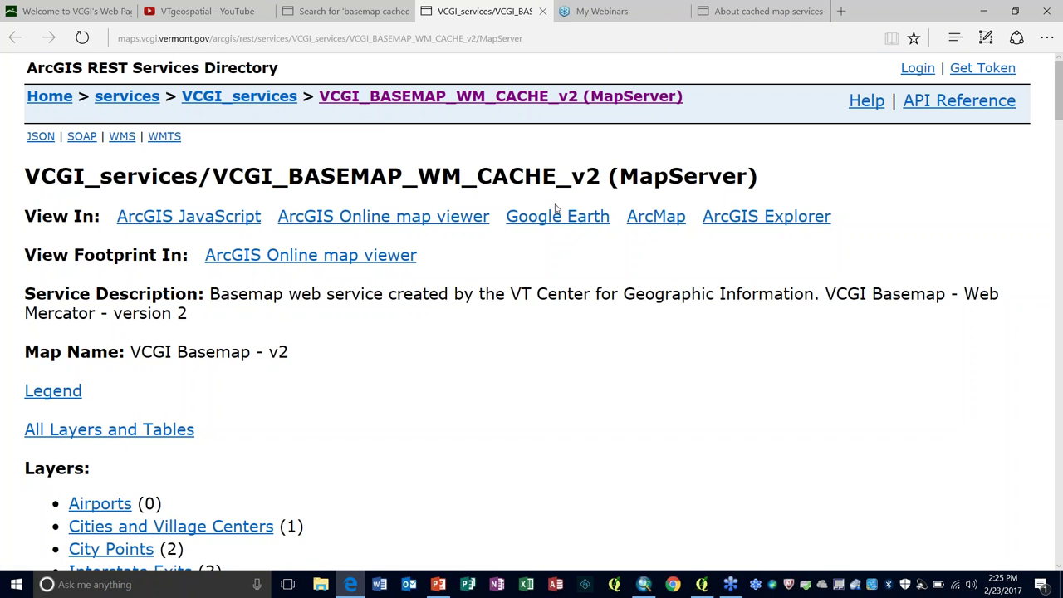
click(644, 584)
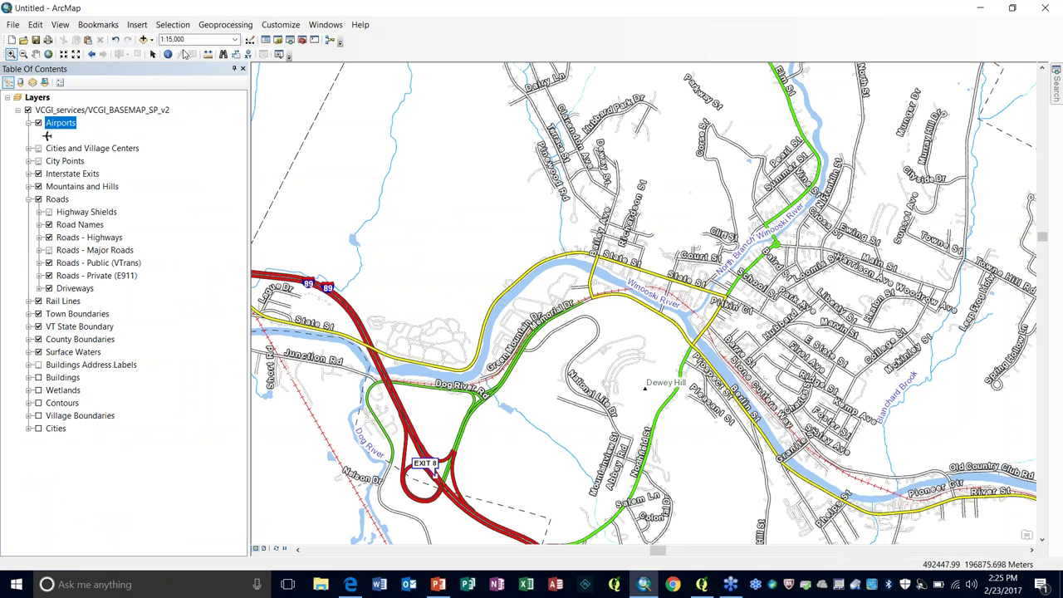
Drag VCGI_BASEMAP_WM_CACHE_v2 from Catalog's VCGI_services onto the map, accepting the coordinate warning
click(279, 41)
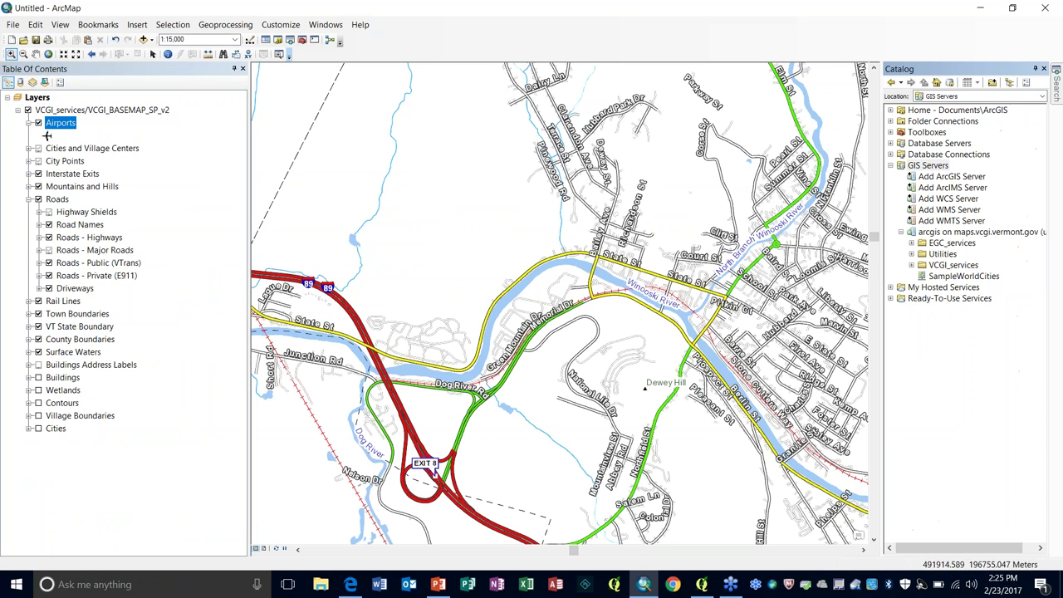
click(912, 265)
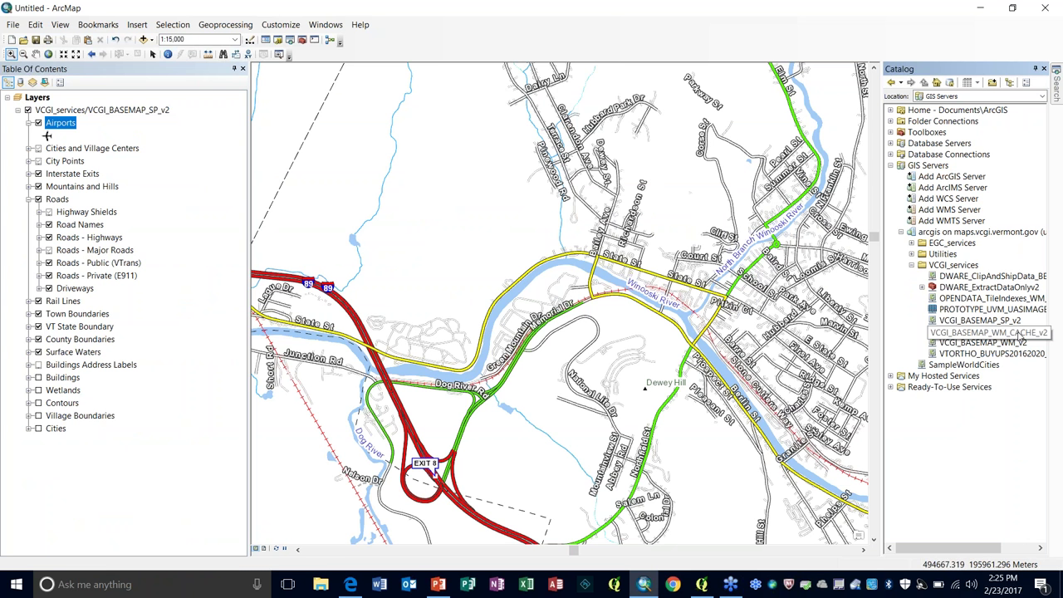
drag(1022, 332, 503, 219)
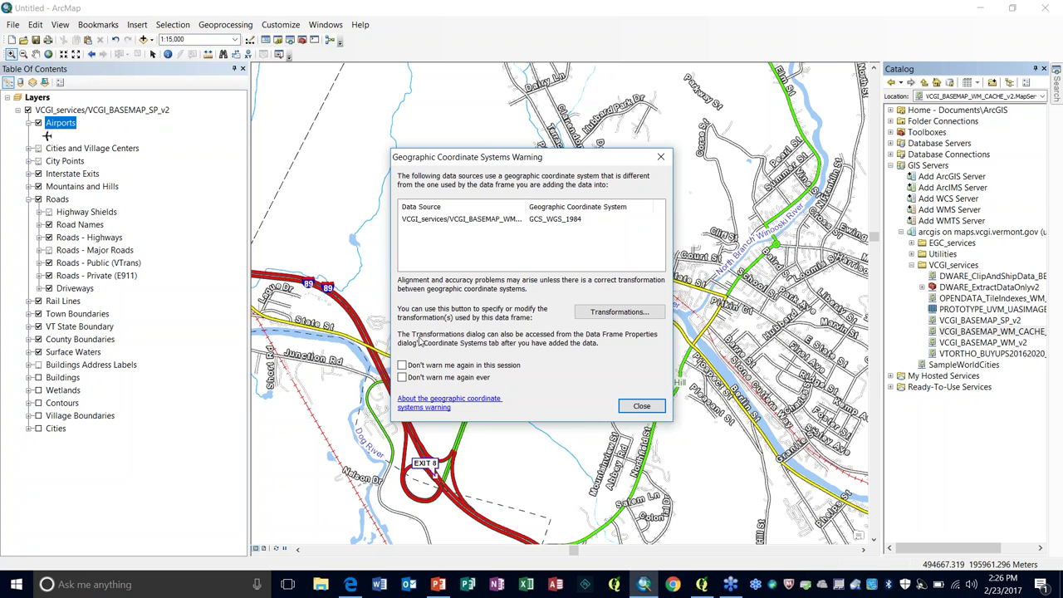
click(642, 406)
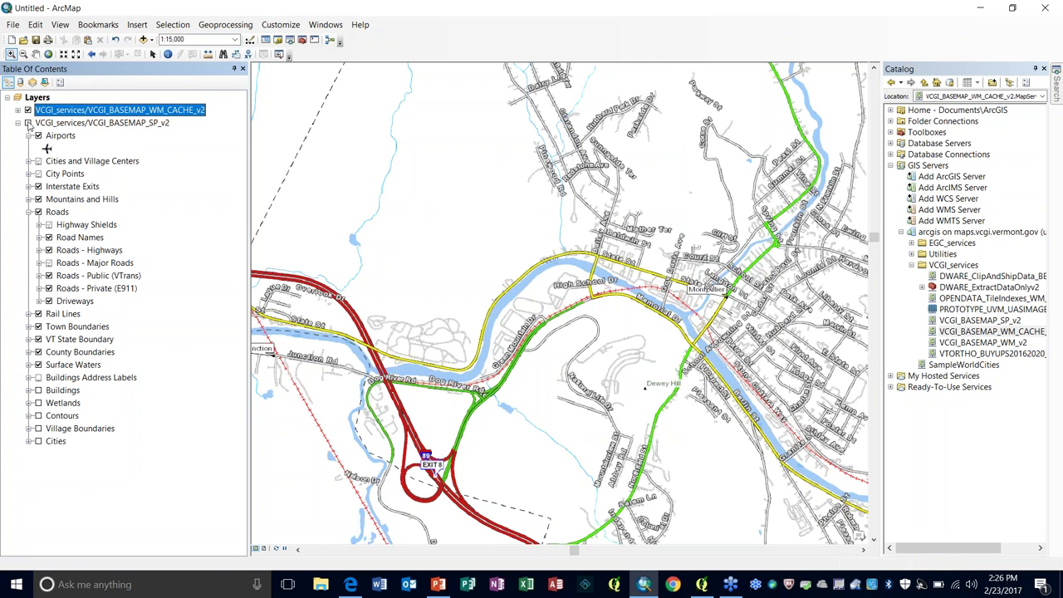
Expand the WM_CACHE_v2 group and its Airports, Cities and Village Centers, City Points, Interstate Exits and Roads sublayers
click(17, 109)
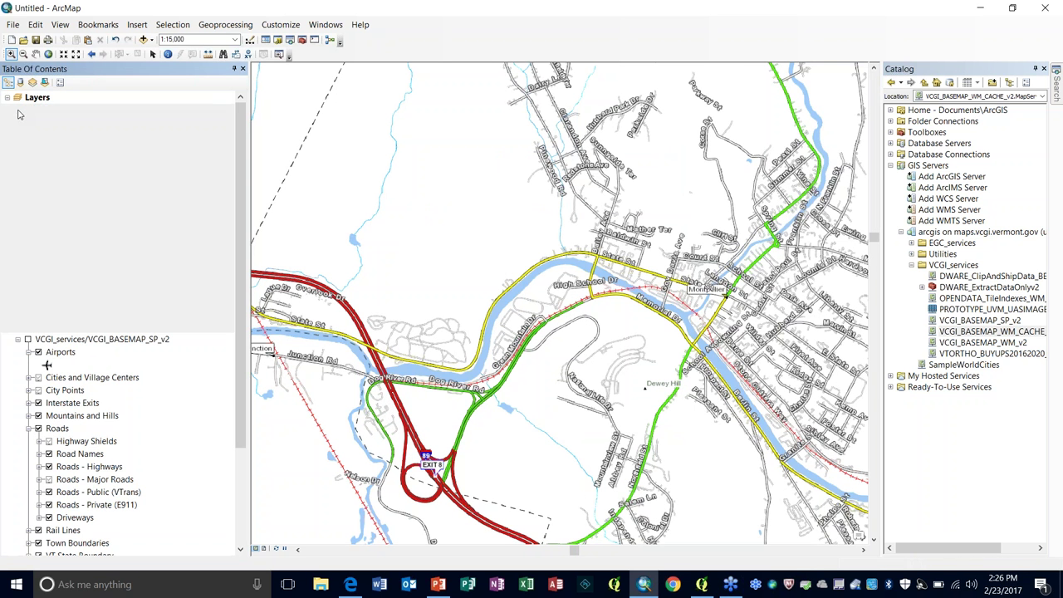
click(28, 123)
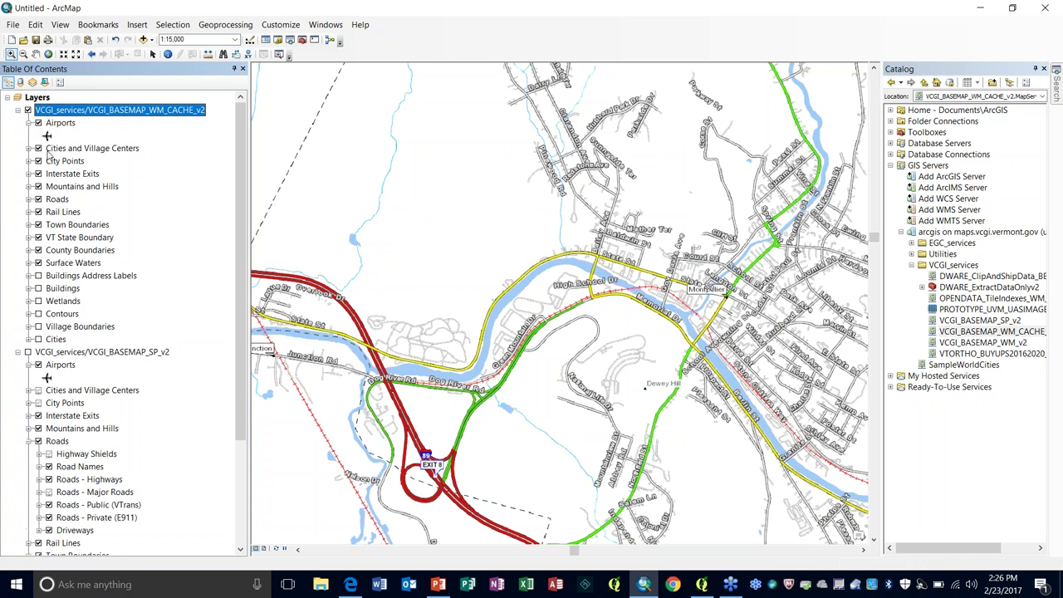
click(28, 148)
click(28, 174)
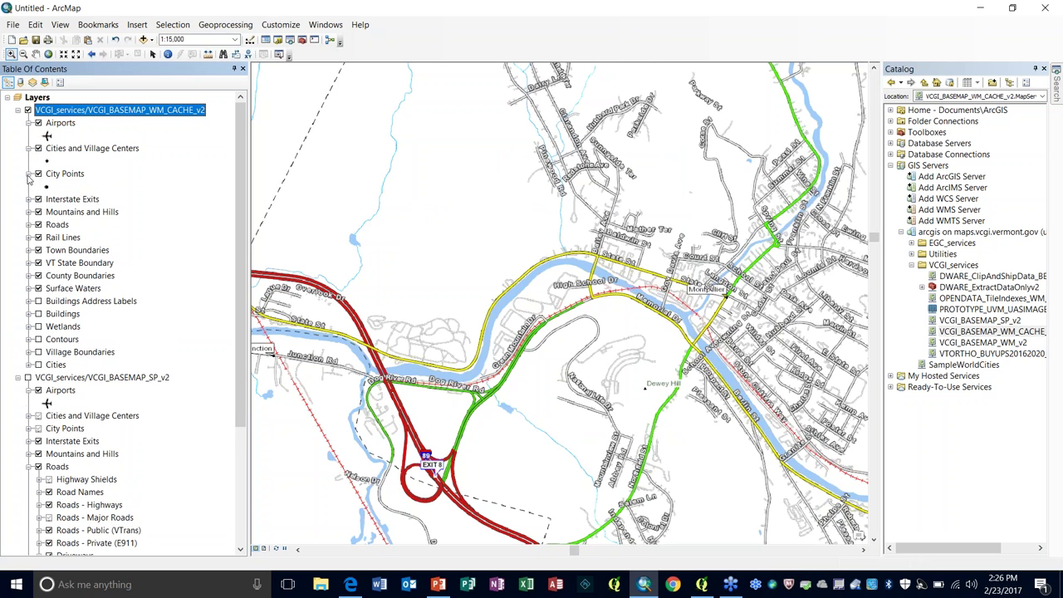
click(29, 199)
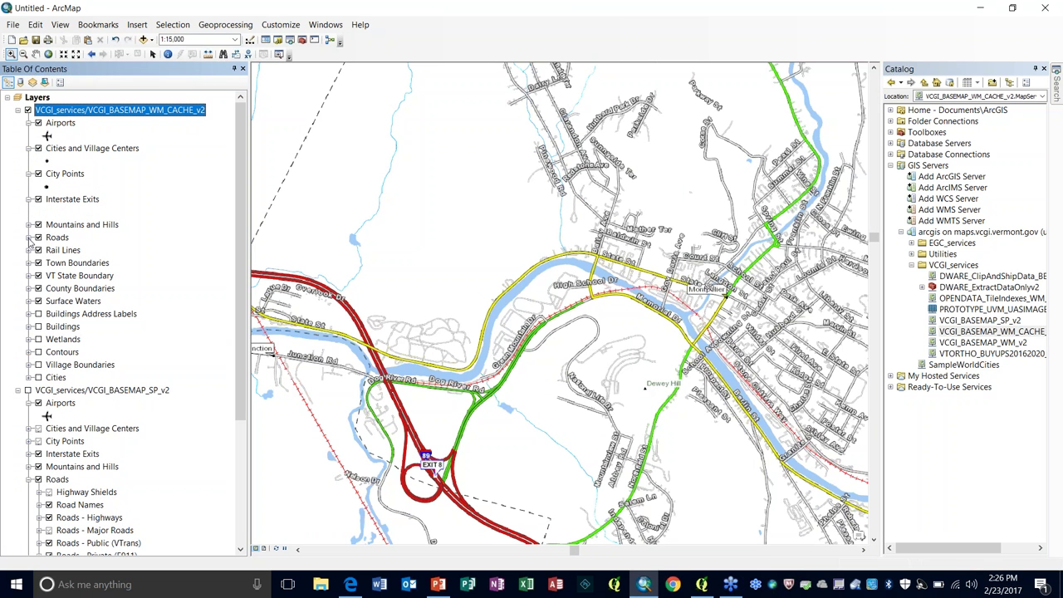
click(28, 237)
scroll(245, 218, up, 2)
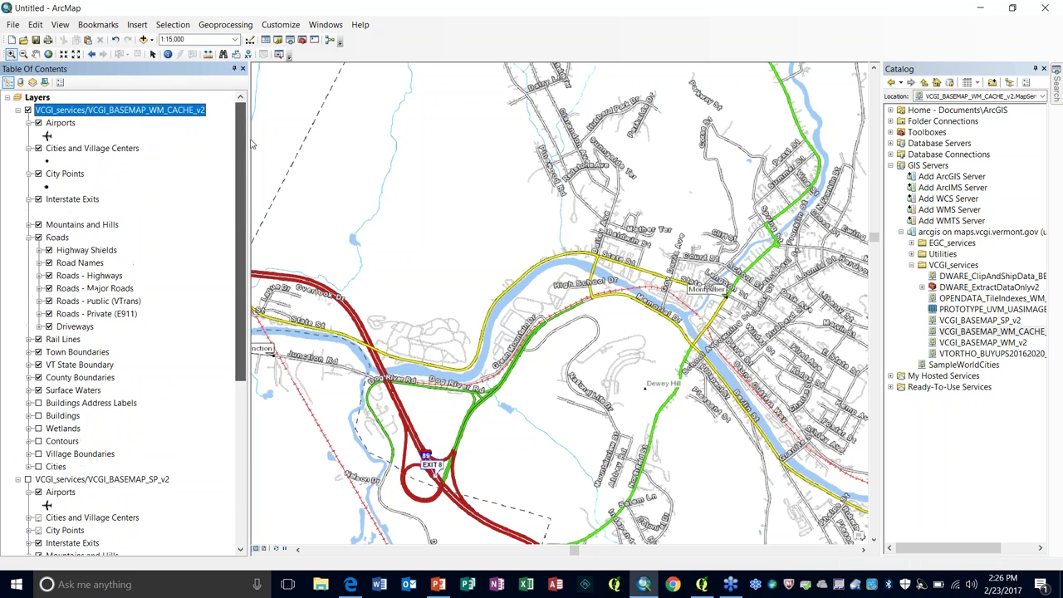
Zoom to the river bend at 1:6,397, pan around, then uncheck and collapse the basemap group
drag(444, 188, 648, 365)
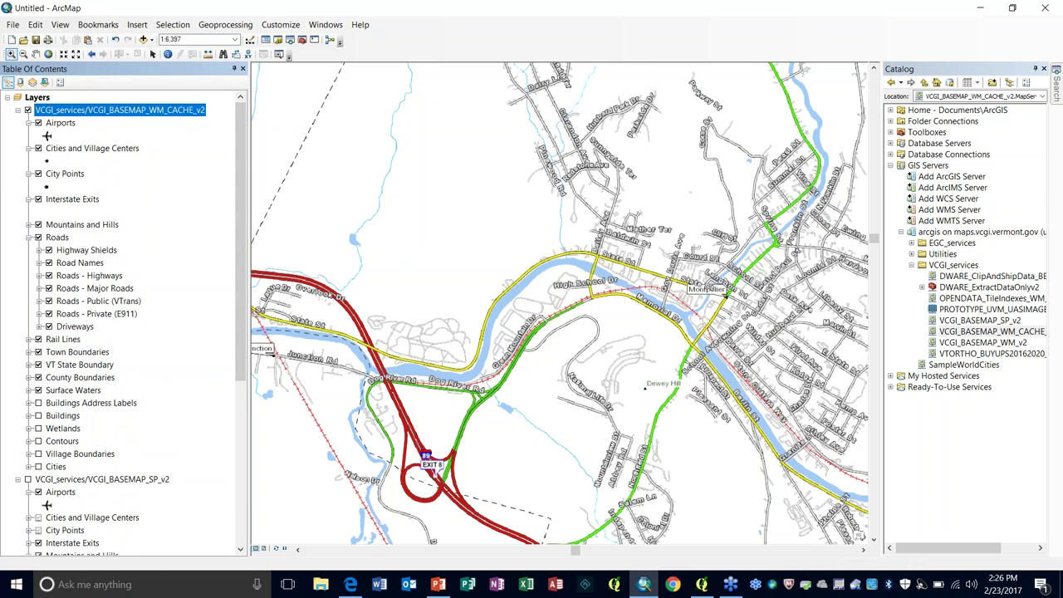
click(36, 54)
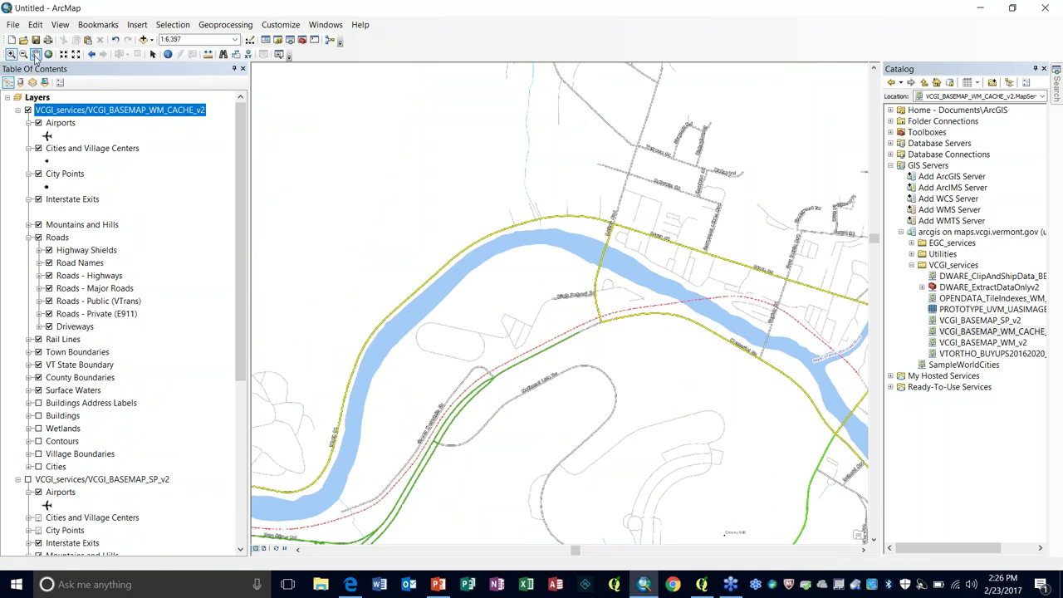
drag(743, 106, 565, 266)
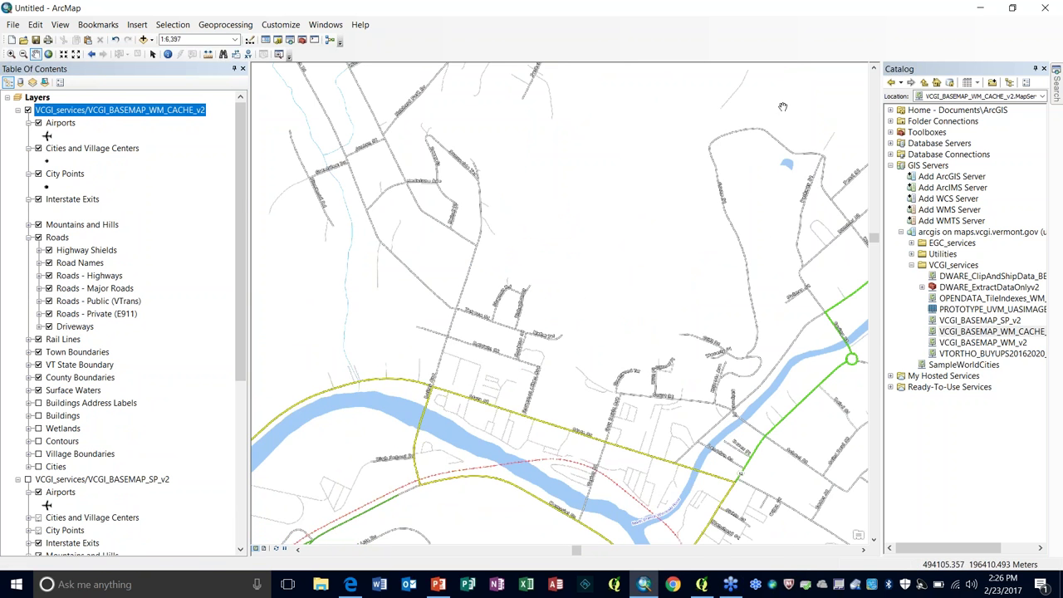
drag(807, 143, 593, 285)
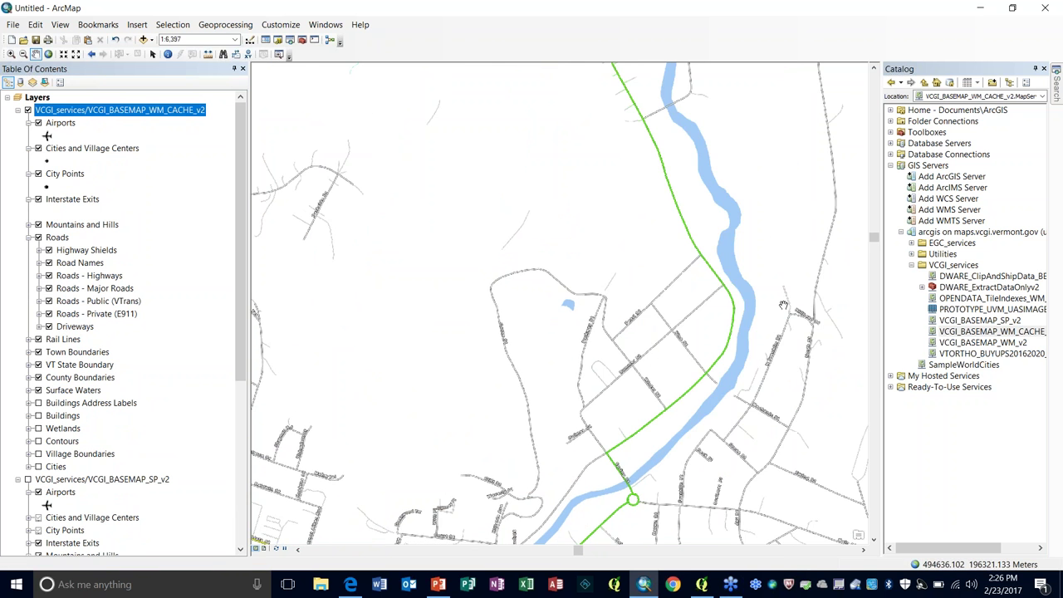
drag(373, 256, 559, 381)
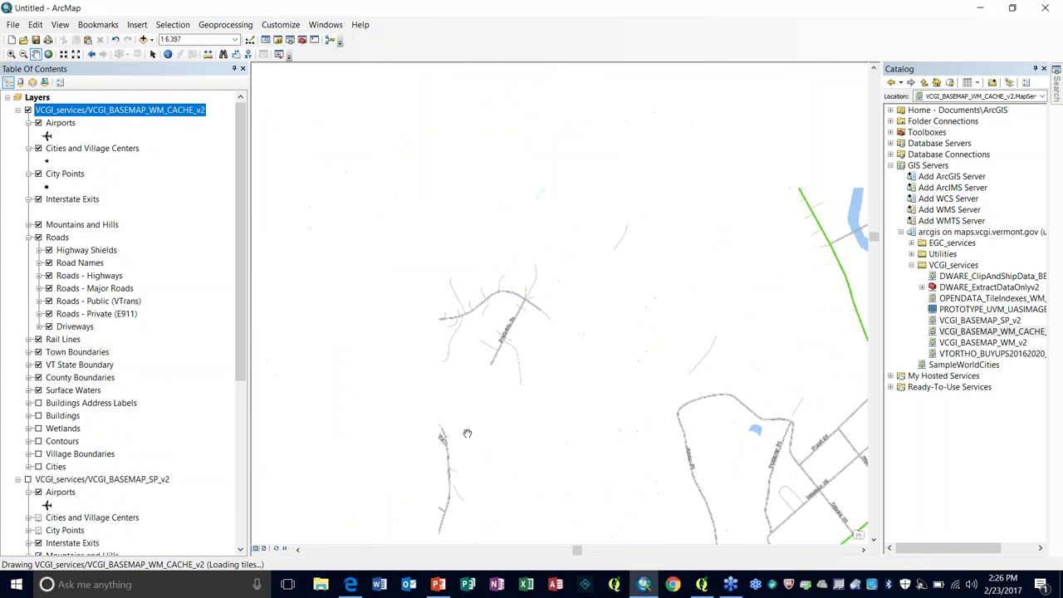
drag(357, 224, 712, 407)
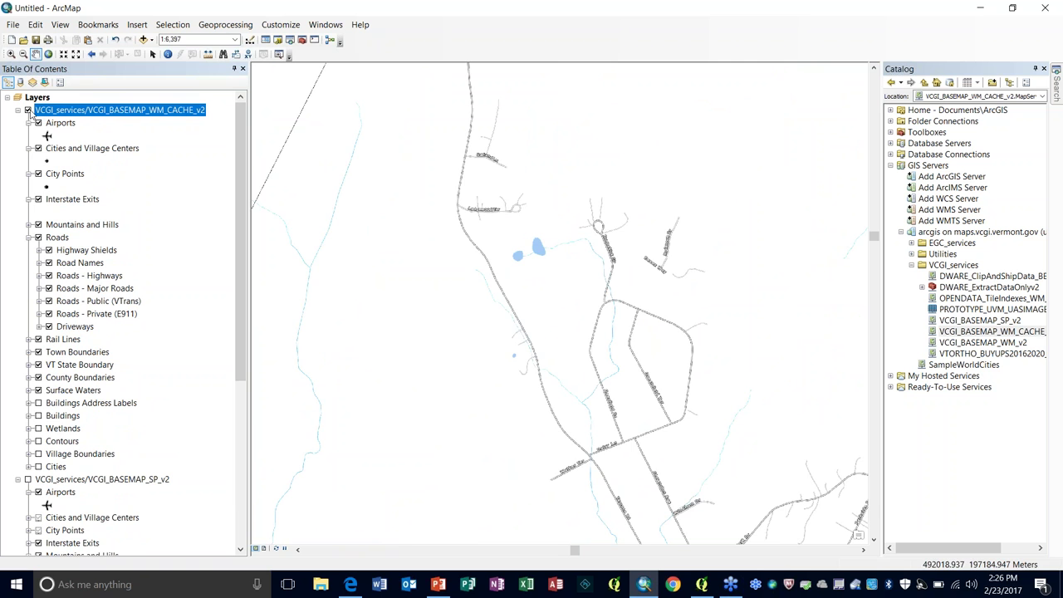
click(28, 110)
click(18, 109)
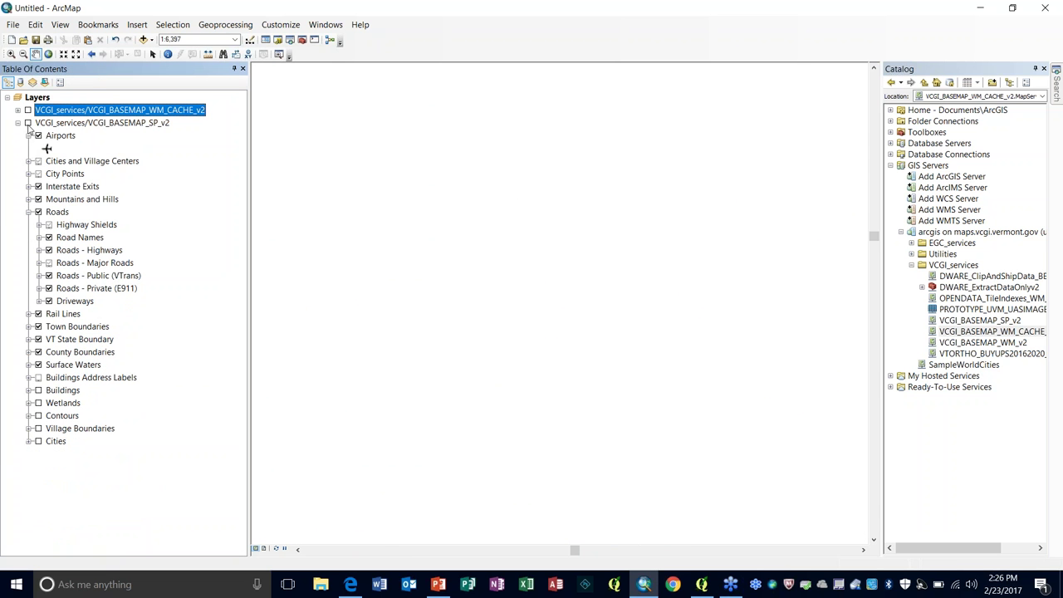
click(28, 122)
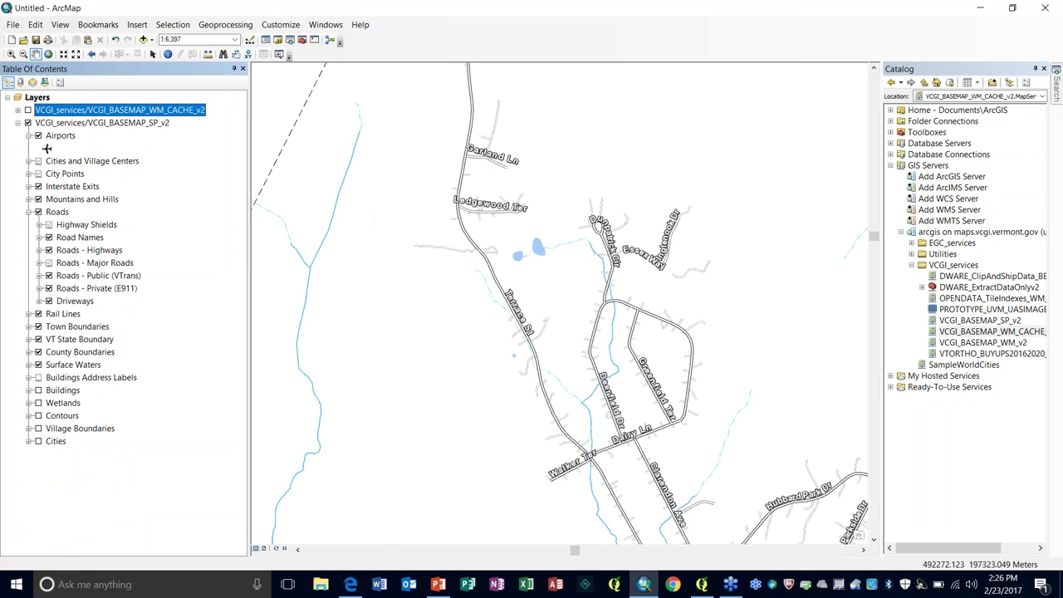
drag(414, 191, 614, 372)
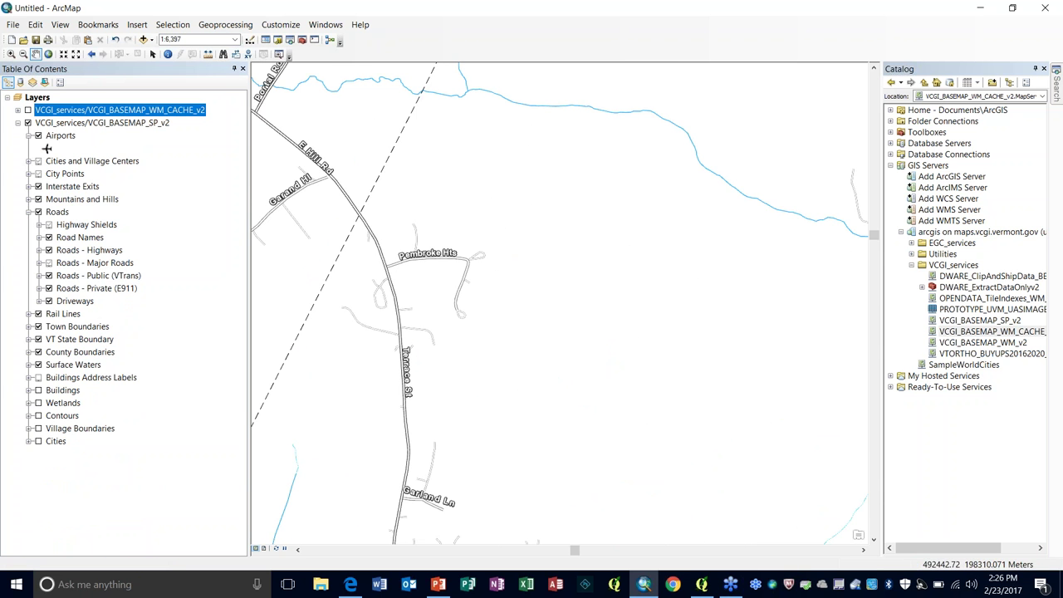
drag(506, 266, 748, 475)
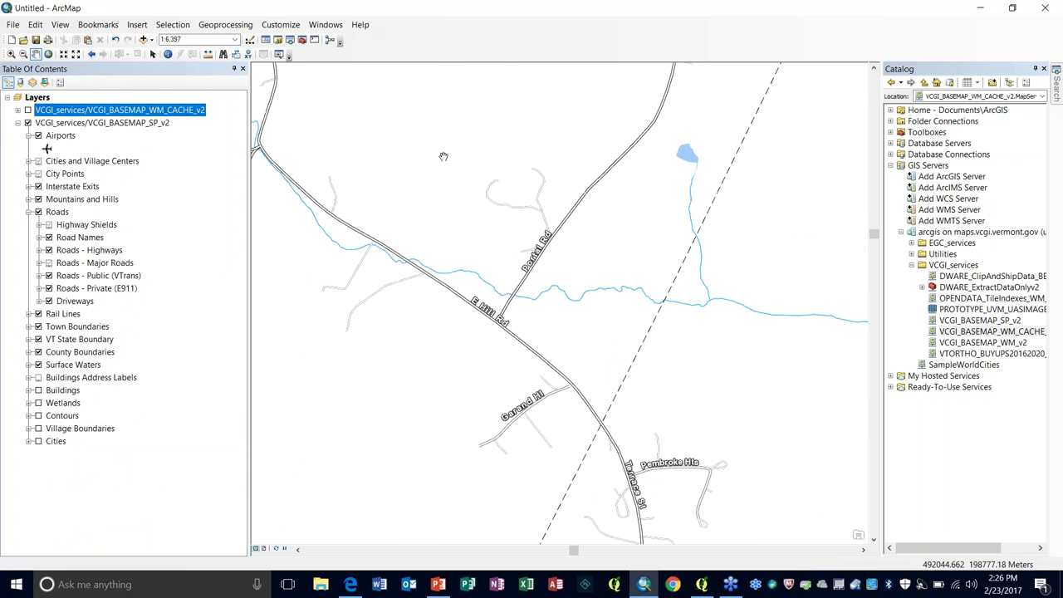
drag(443, 157, 597, 373)
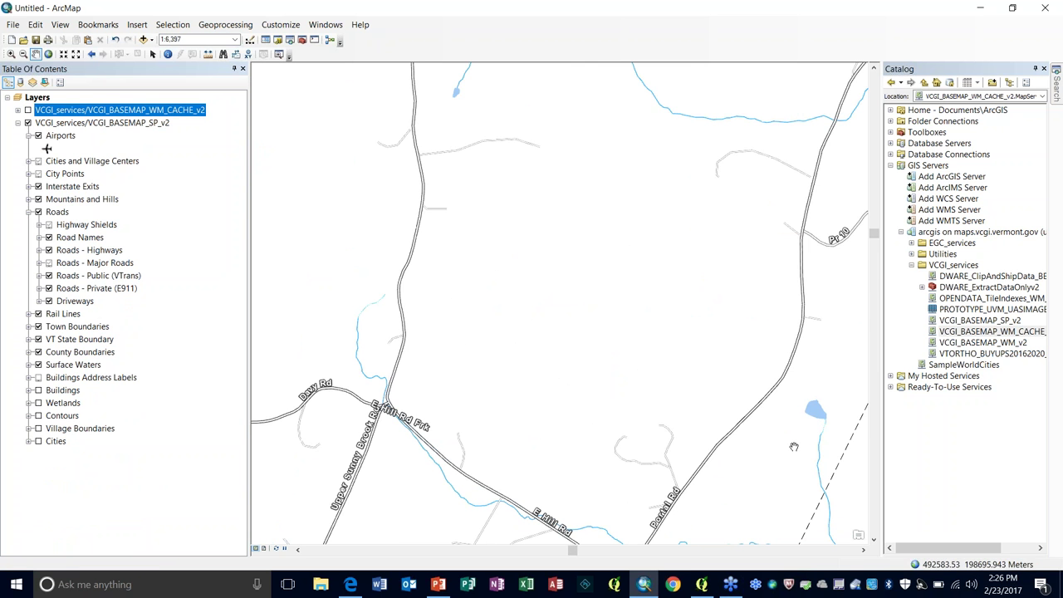
drag(794, 449, 611, 485)
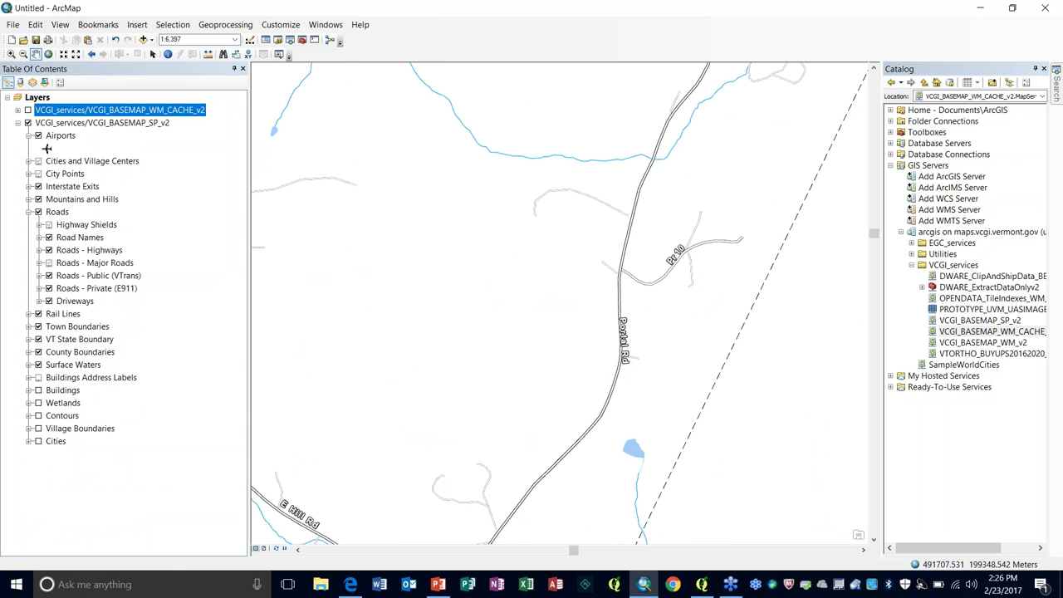
click(27, 123)
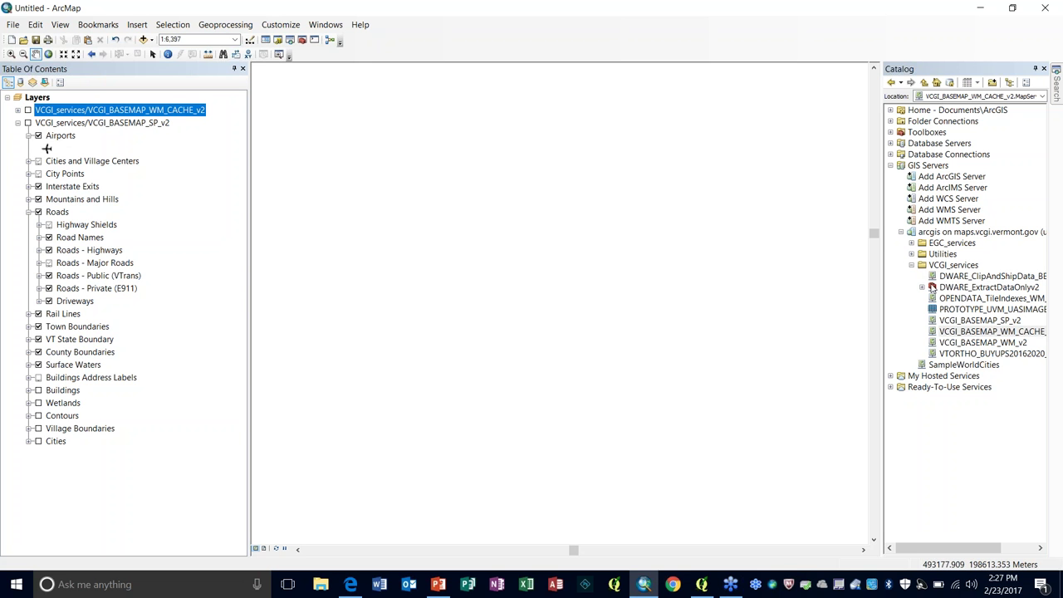
Expand EGC_services in the Catalog and drag MAP_VCGI_ALLIMAGERY_SP_NOCACHE_v3 onto the map
click(911, 243)
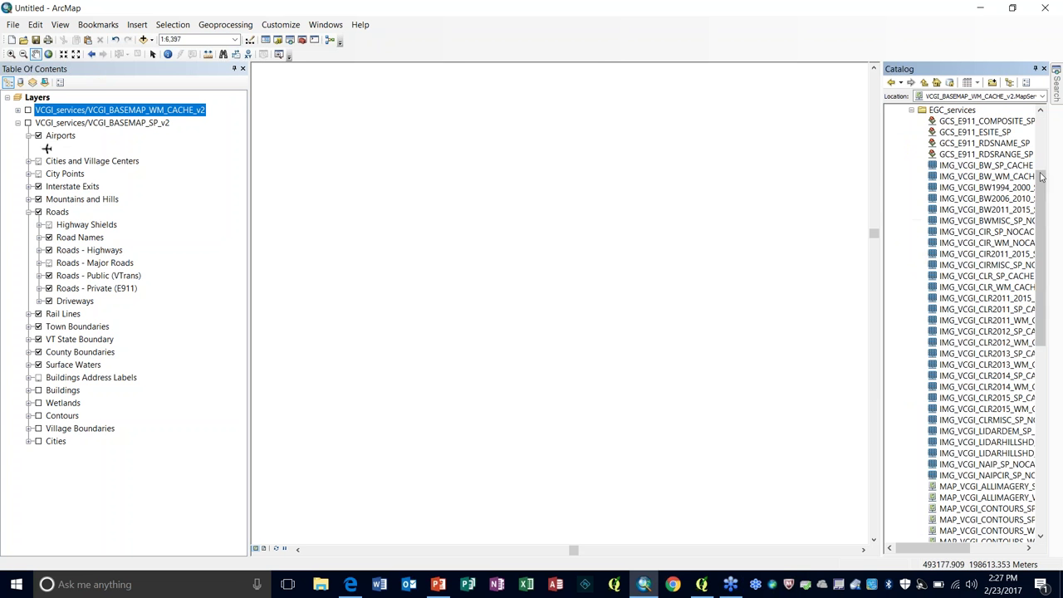
drag(1045, 184, 1045, 177)
scroll(965, 474, down, 8)
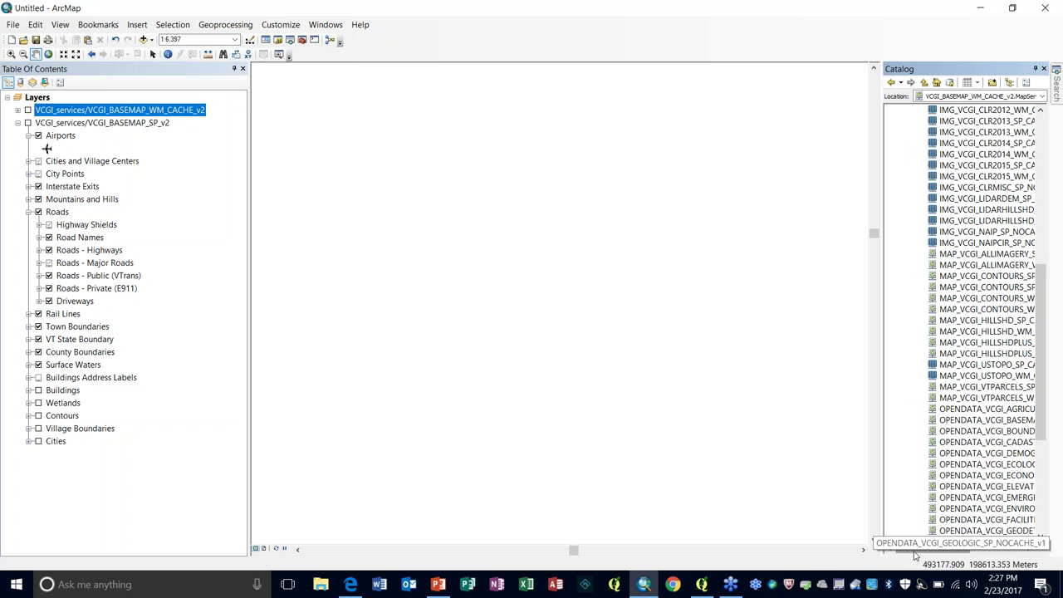
mouse_move(913, 550)
mouse_down()
mouse_move(947, 555)
mouse_move(930, 554)
mouse_up()
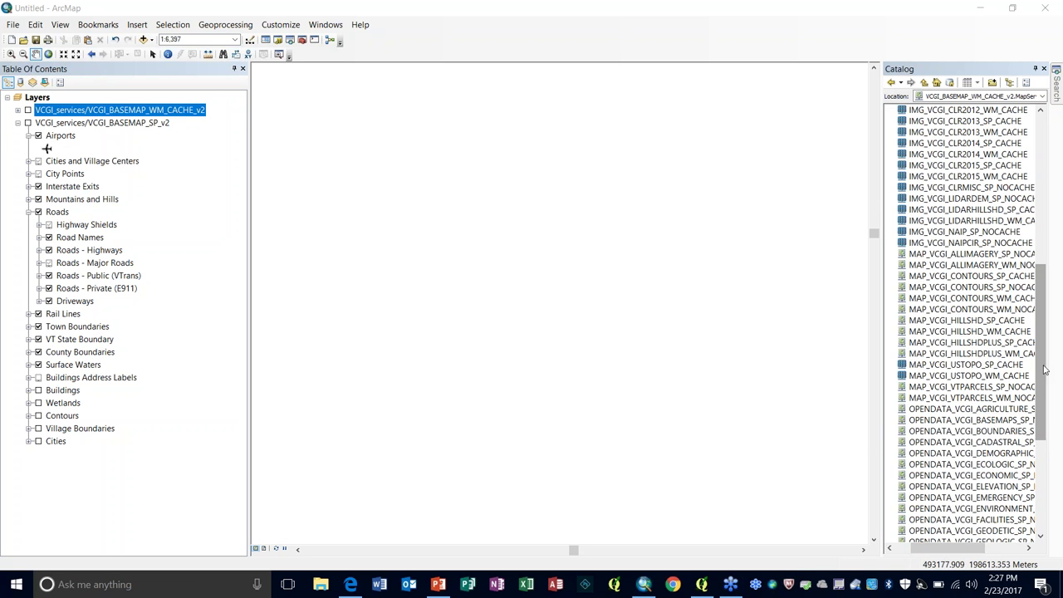
mouse_move(1046, 370)
mouse_down()
mouse_move(1046, 420)
mouse_move(1052, 382)
mouse_up()
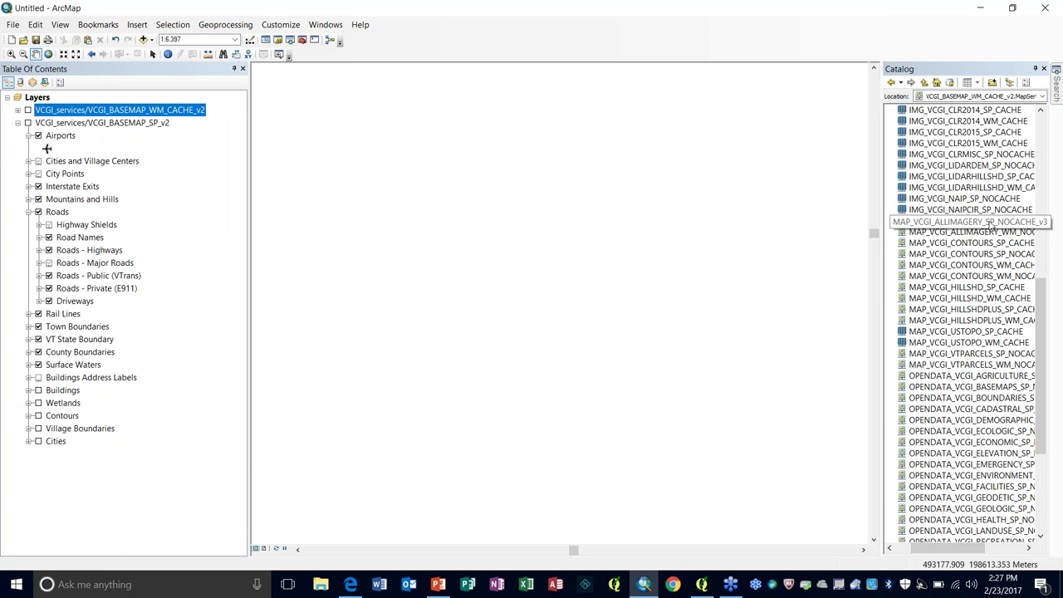
drag(971, 221, 704, 372)
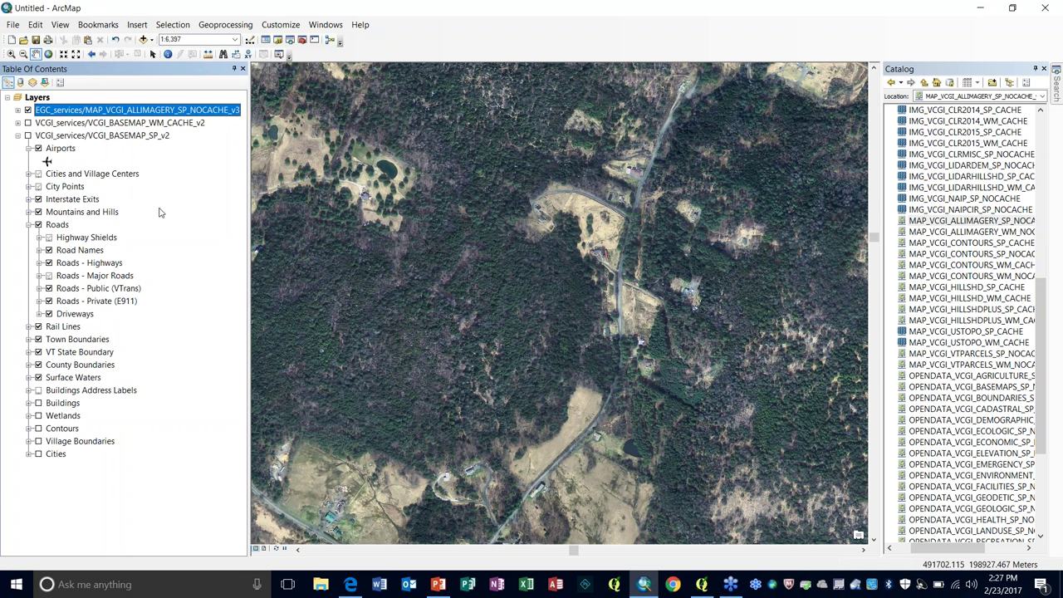
Zoom the aerial imagery out to 1:10,000 and expand the ALLIMAGERY service layer's groups
click(24, 53)
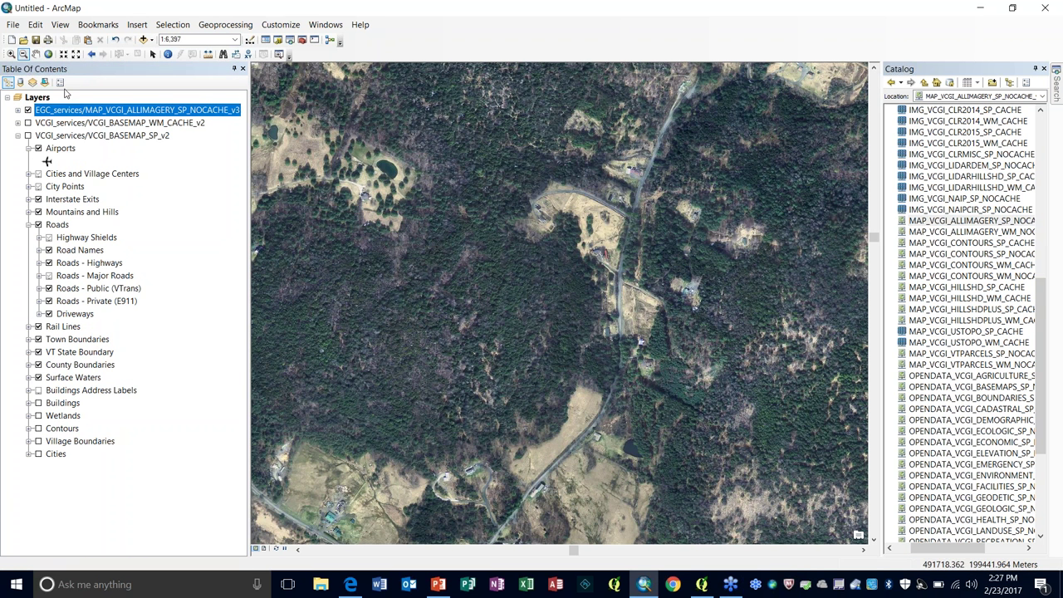
click(612, 354)
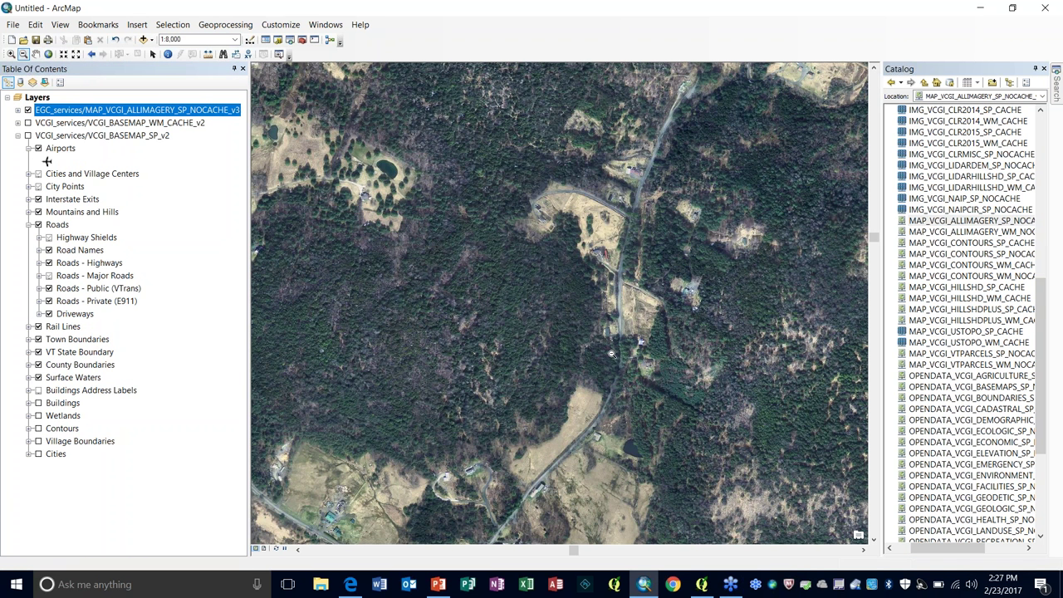
scroll(612, 353, down, 1)
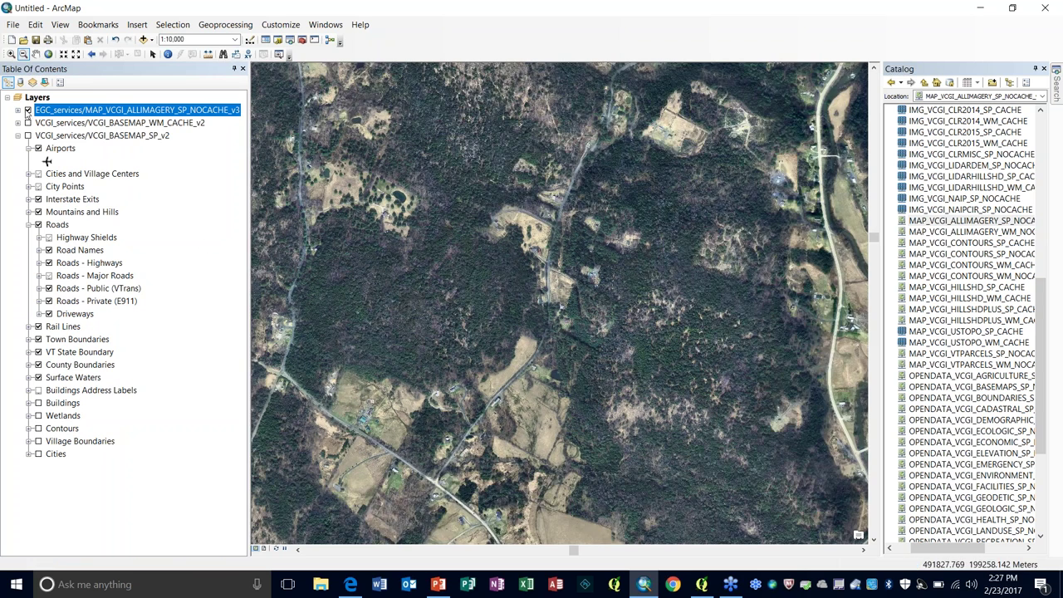
click(17, 109)
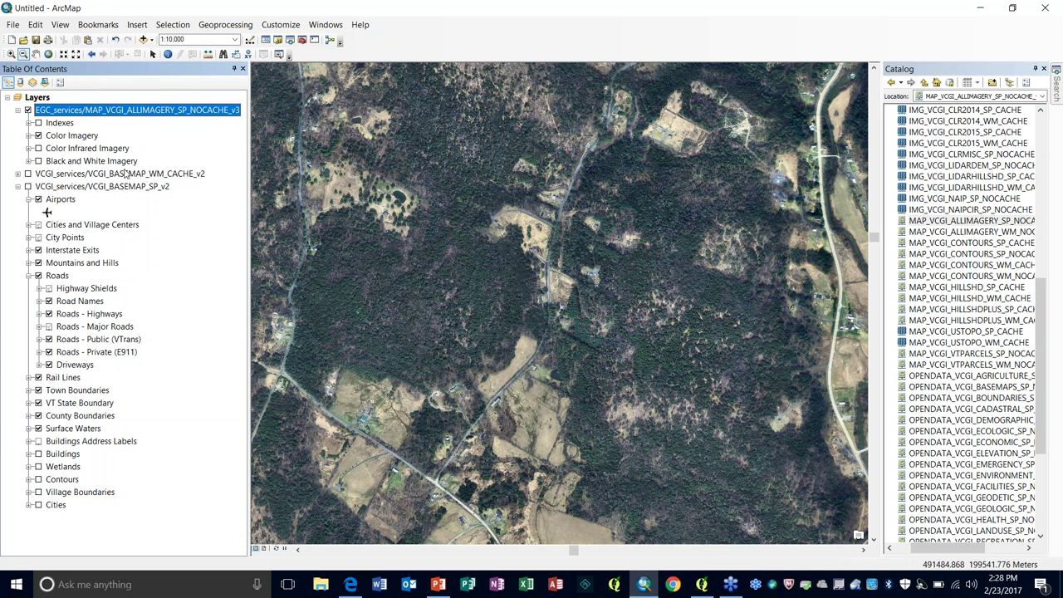
Expand the Color Imagery and Black and White Imagery year layers, review them, then collapse Black and White
click(29, 136)
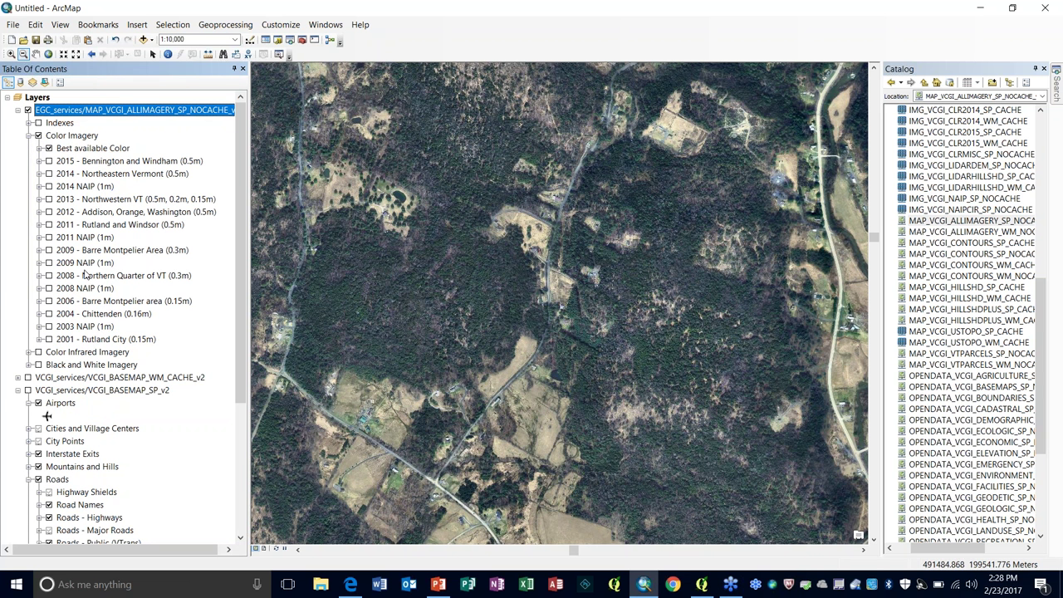
drag(246, 170, 246, 213)
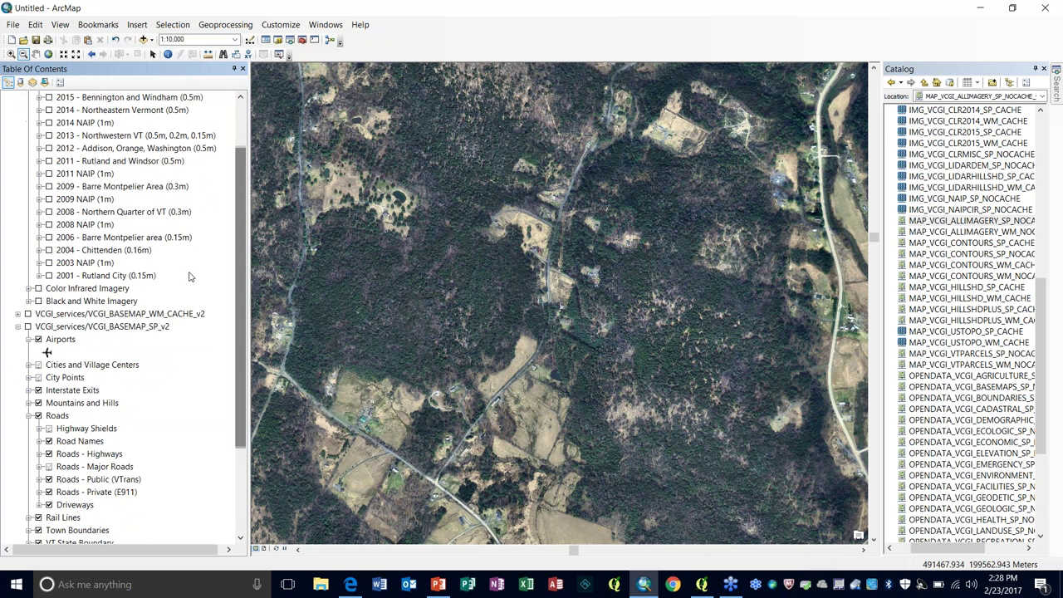
click(28, 300)
drag(242, 175, 249, 236)
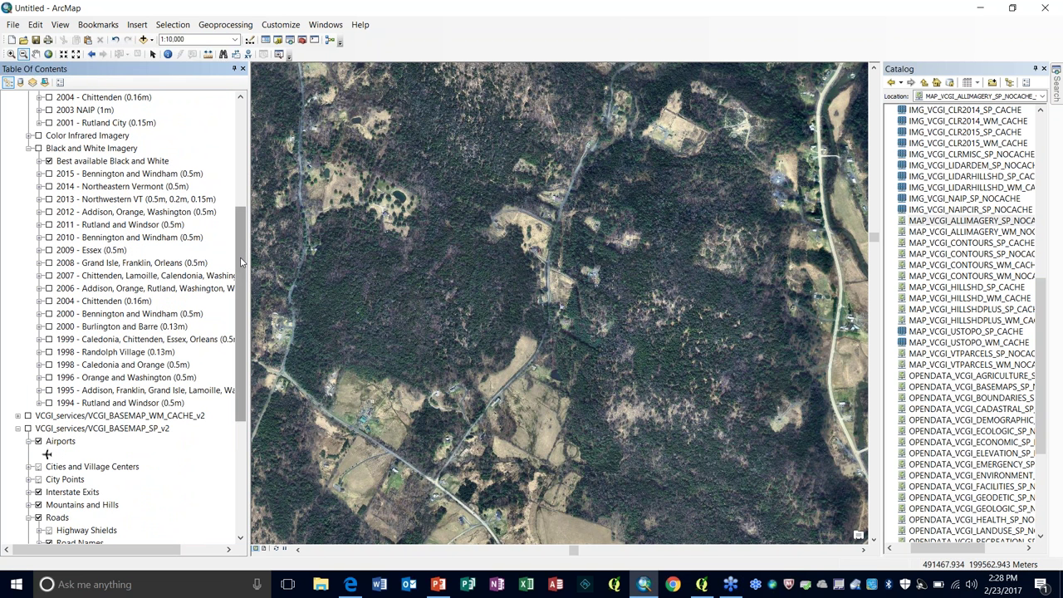
scroll(238, 295, down, 1)
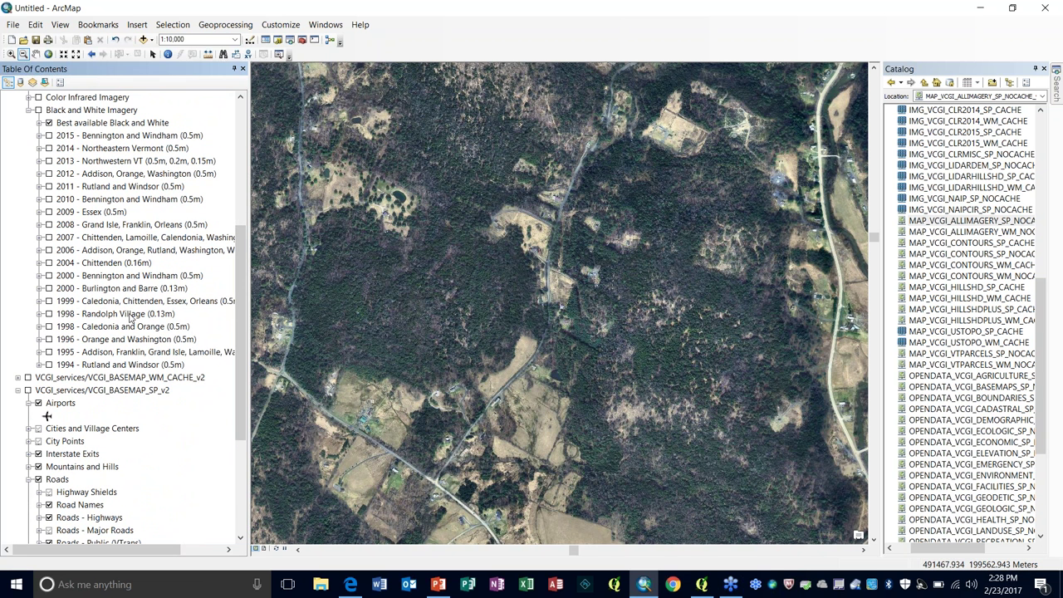
scroll(235, 324, up, 5)
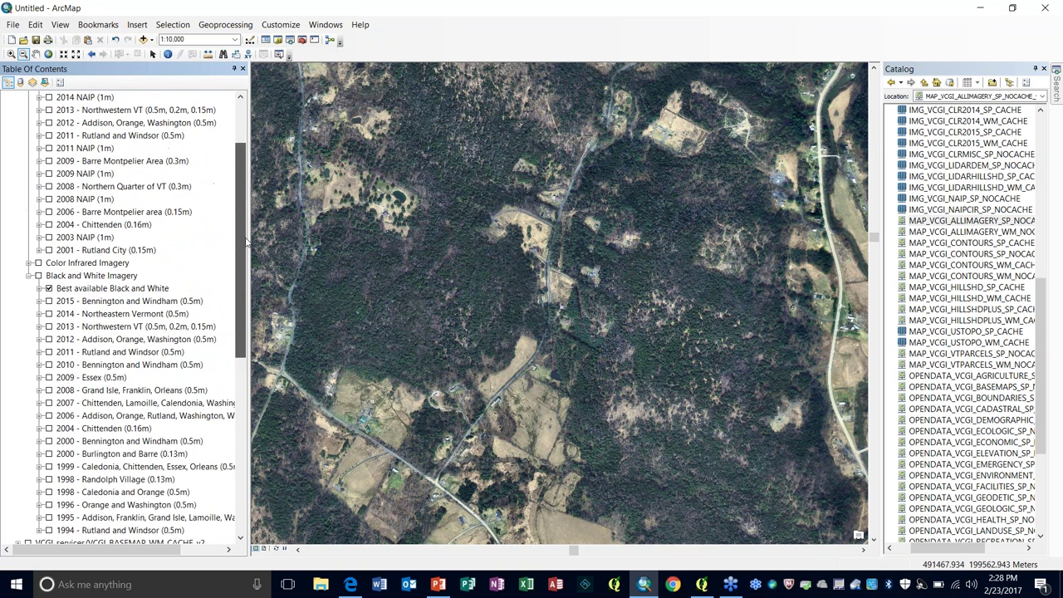
click(29, 288)
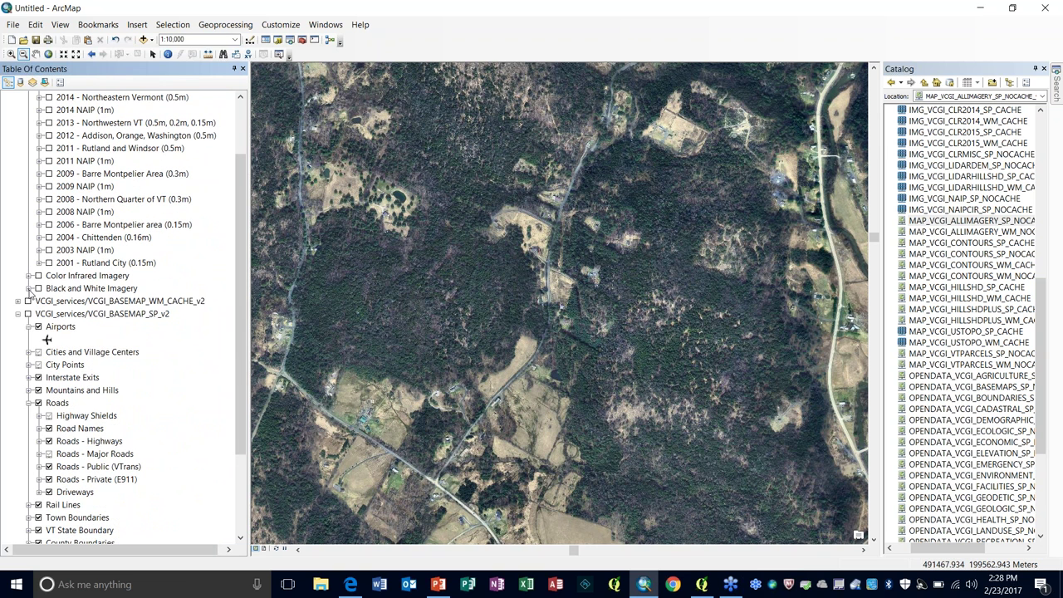
Turn off and collapse Color Imagery, expand the Indexes group, and zoom to full extent
scroll(241, 232, up, 2)
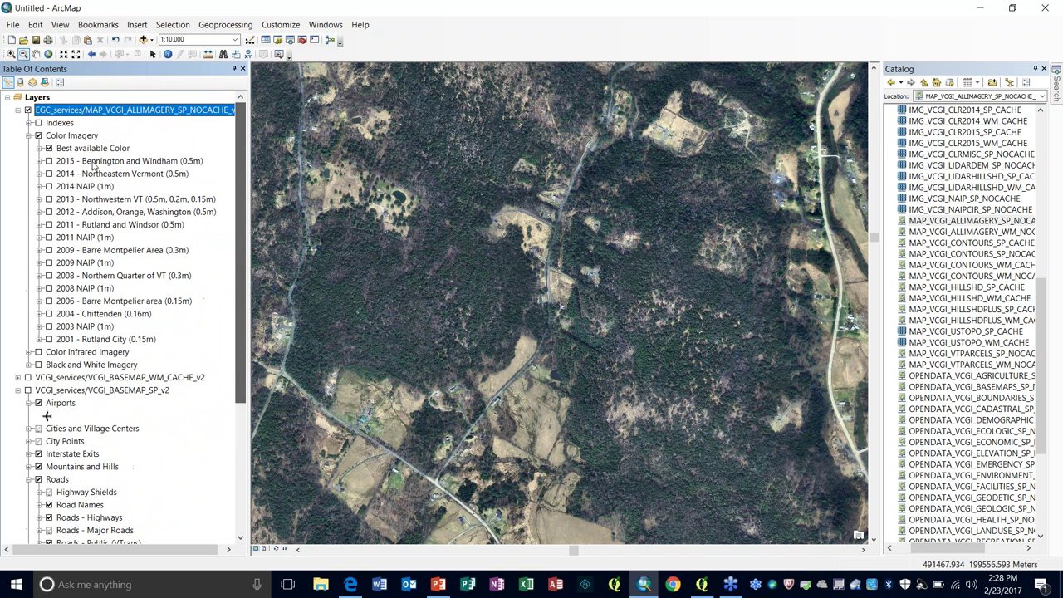
click(38, 136)
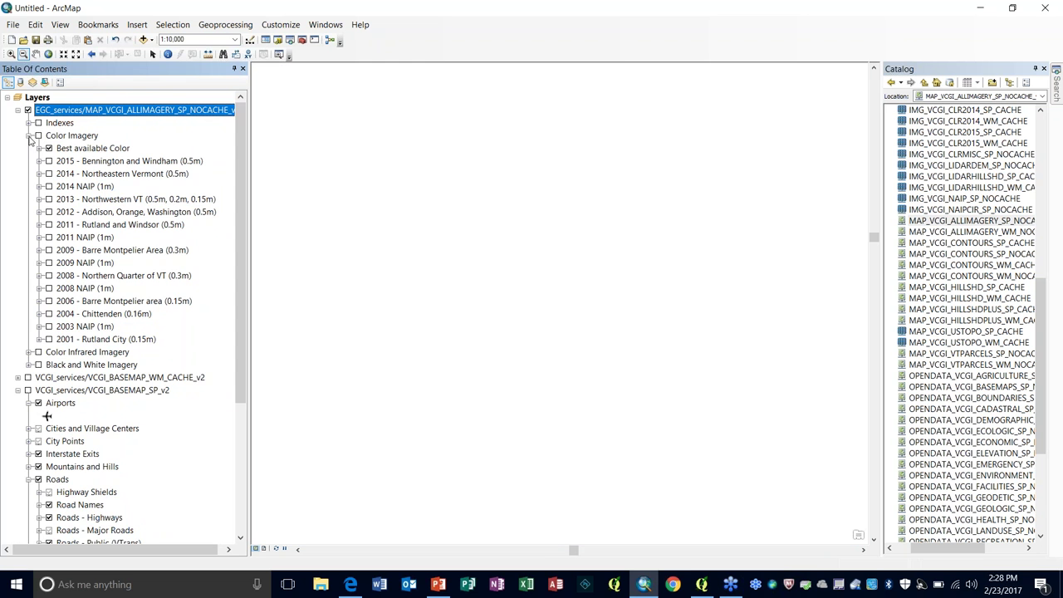
click(29, 135)
click(29, 123)
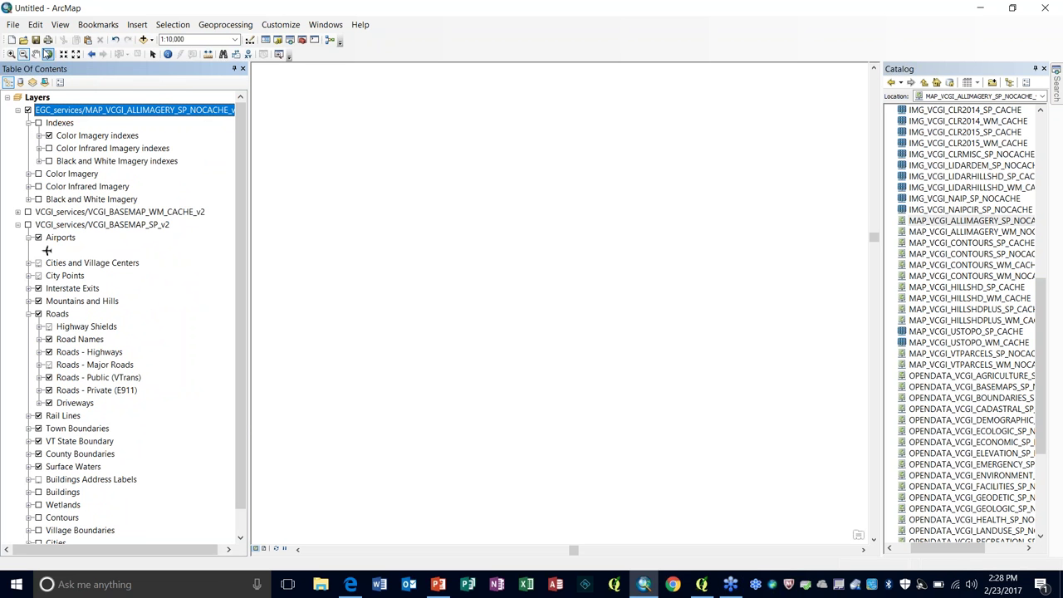
click(48, 54)
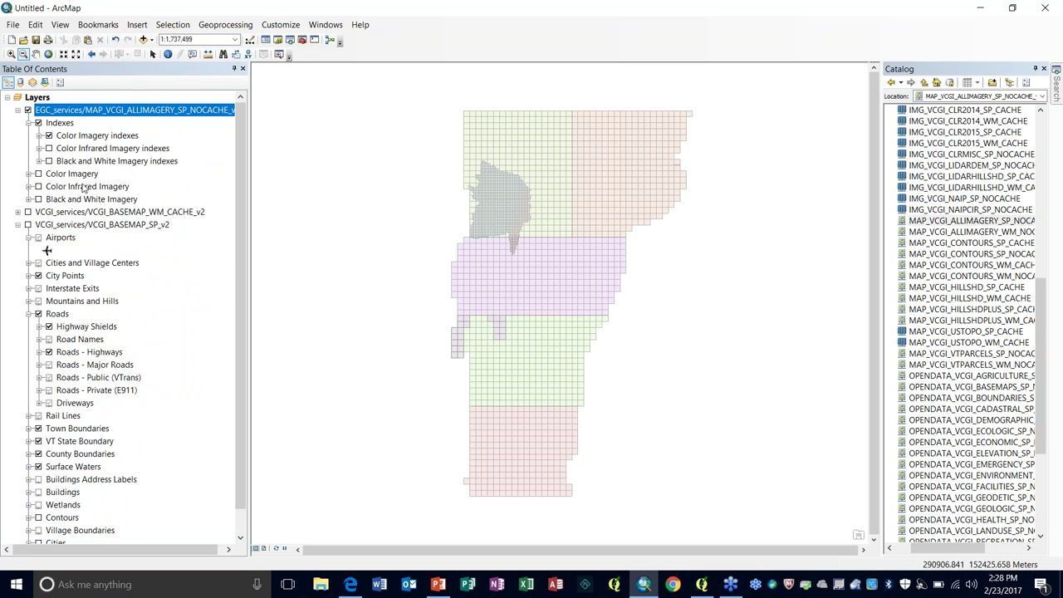
Expand the Color Imagery indexes and turn on the 2009 - Barre Montpelier Area (0.3m) index
click(38, 136)
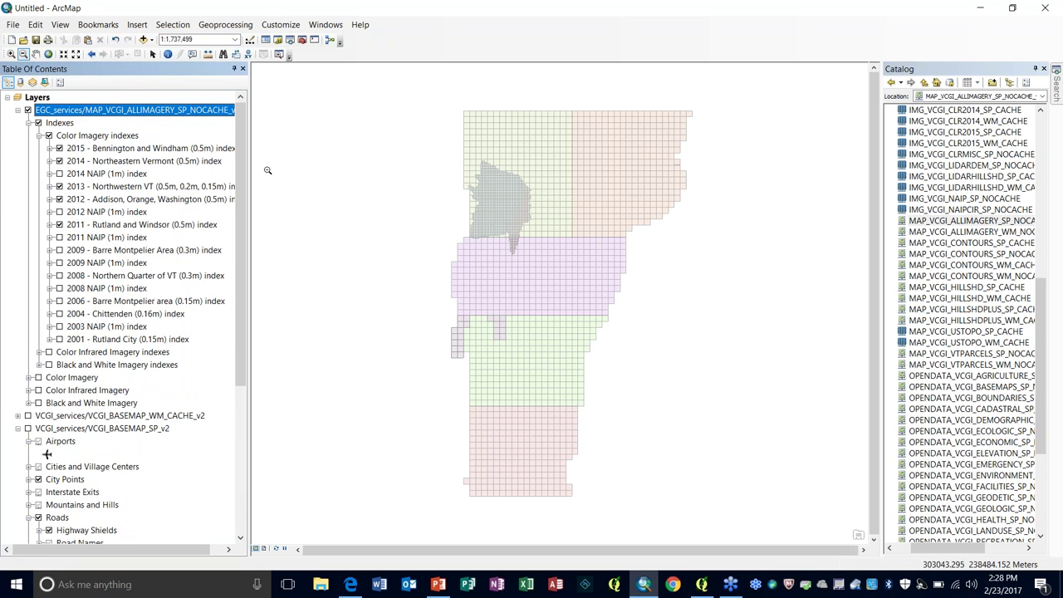
scroll(241, 167, down, 1)
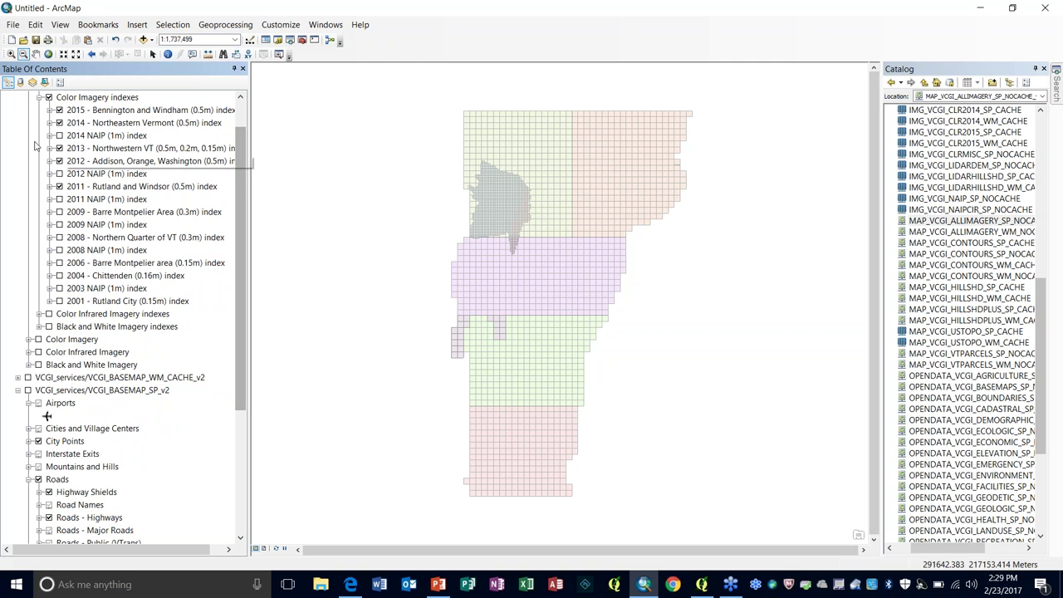
scroll(241, 215, up, 1)
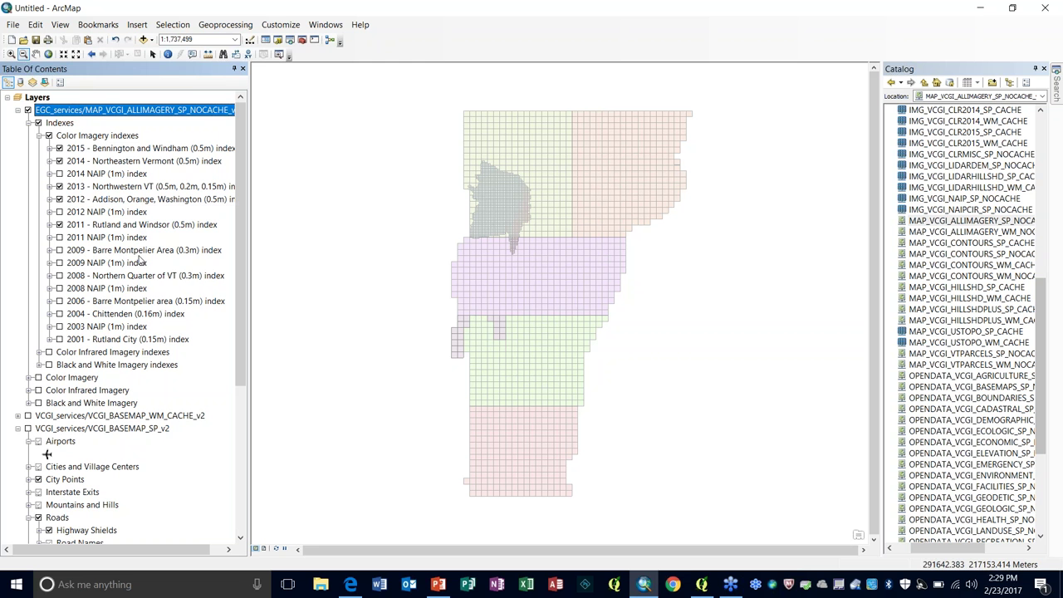
click(23, 55)
click(59, 250)
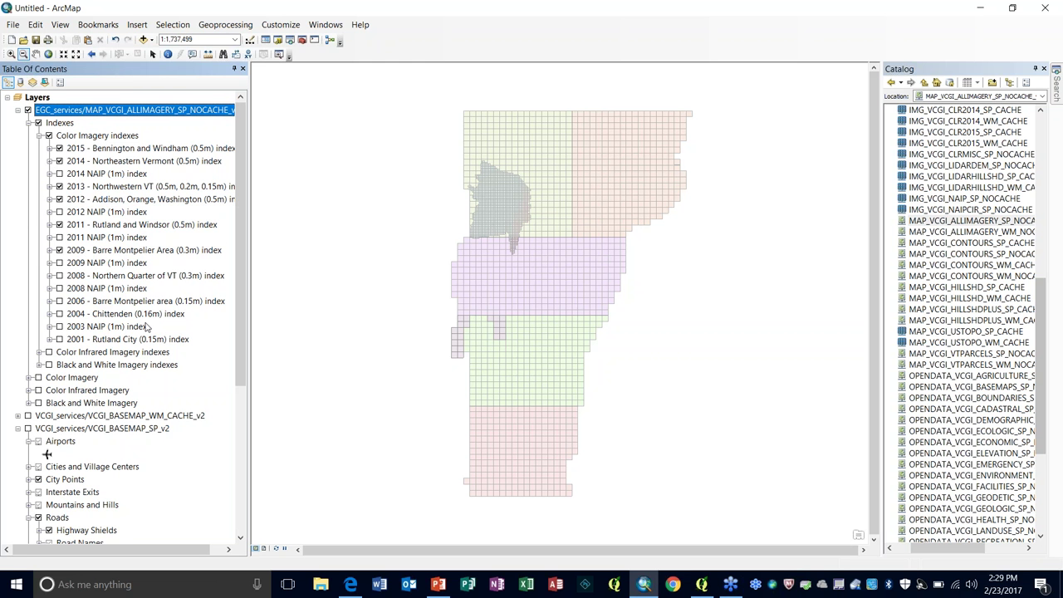
click(11, 53)
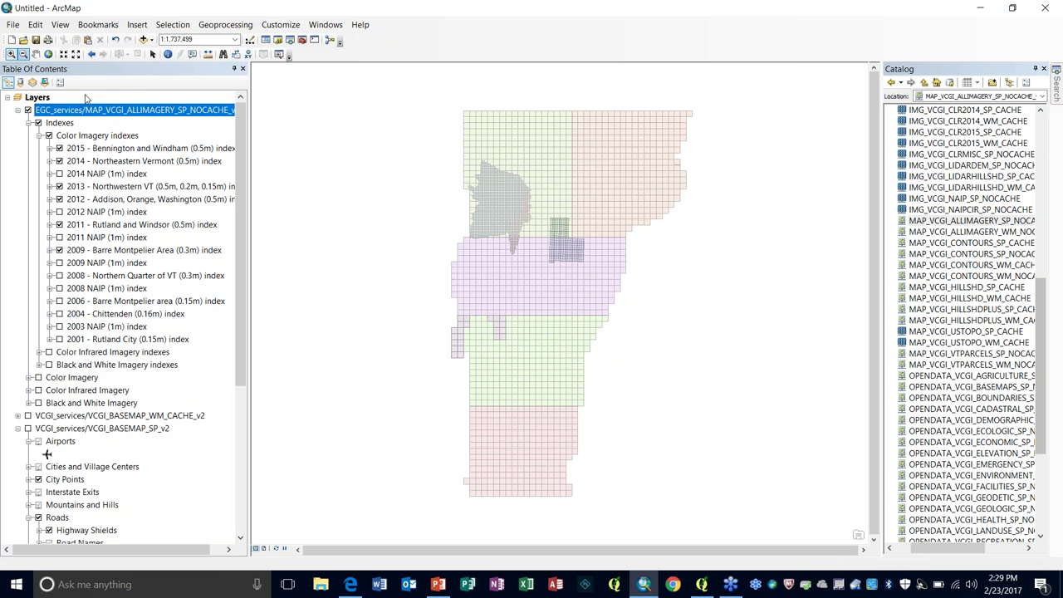
Zoom into central Vermont and turn on the Color Infrared Imagery indexes and 2014 NAIP (1m) index
drag(535, 204, 608, 284)
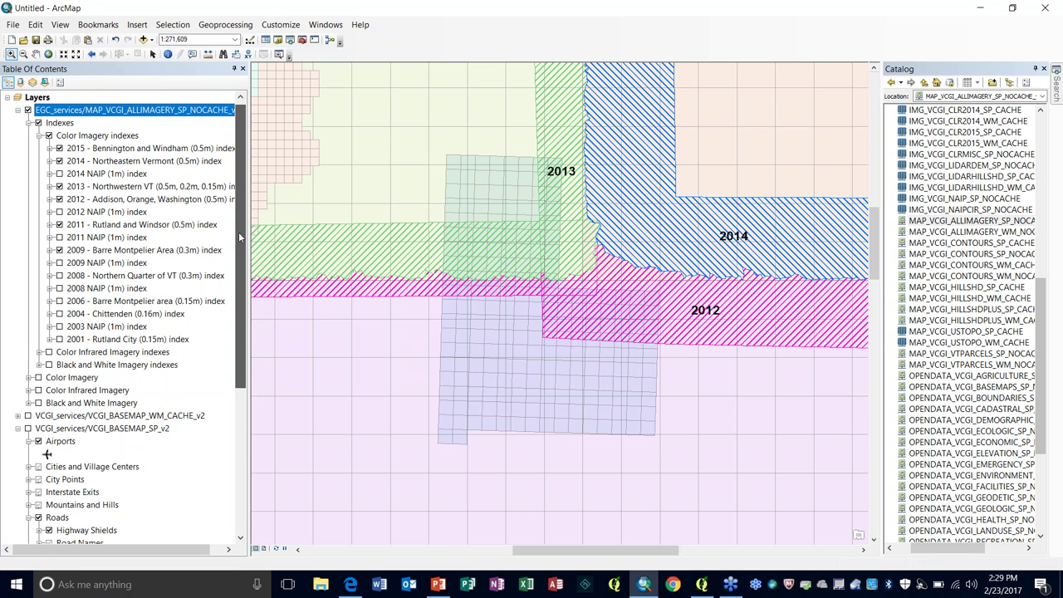
drag(239, 232, 237, 260)
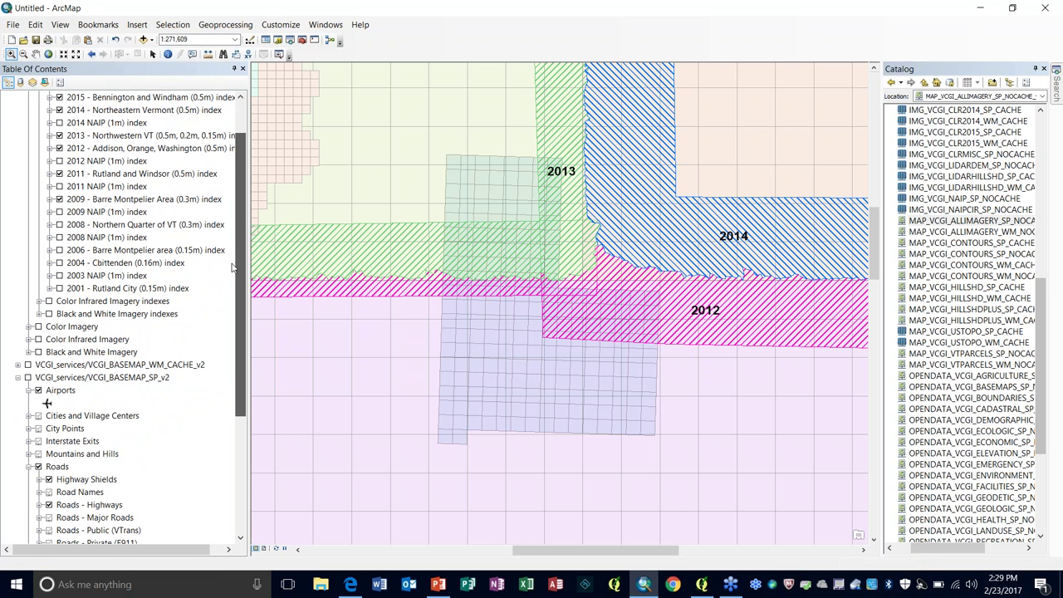
click(49, 300)
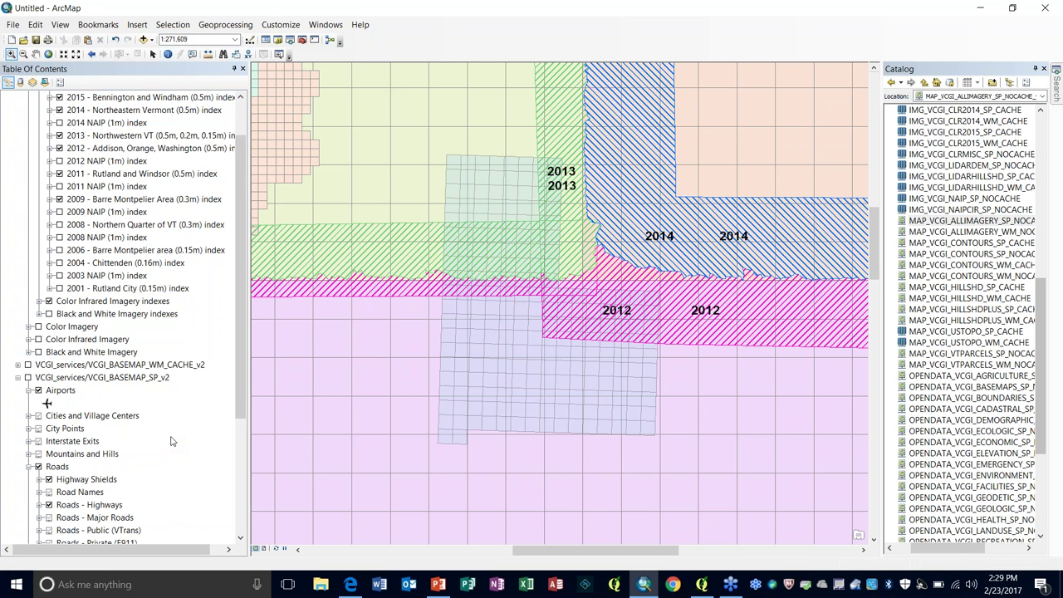
click(39, 302)
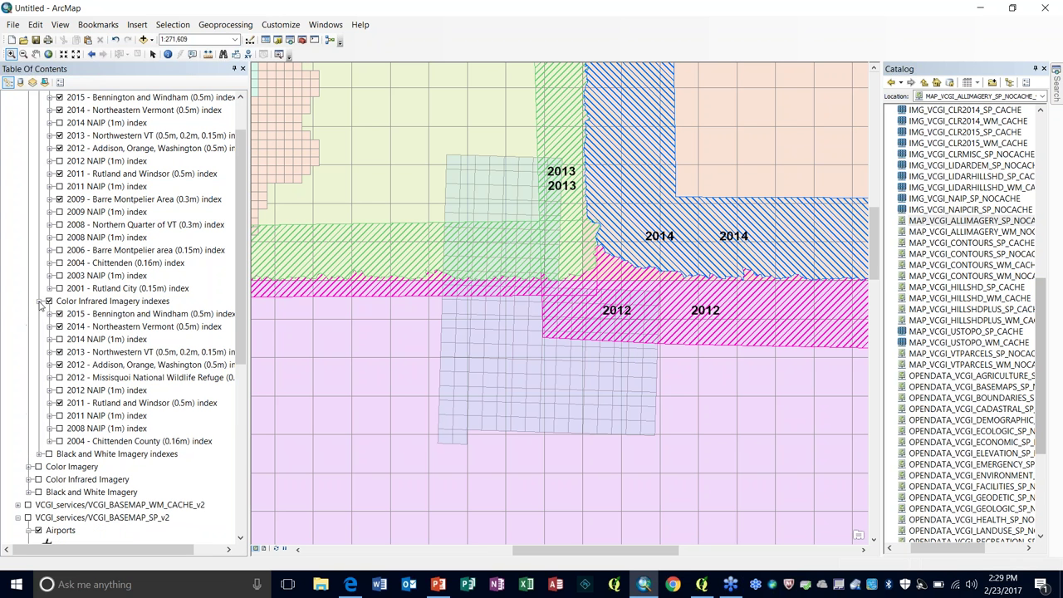
click(59, 339)
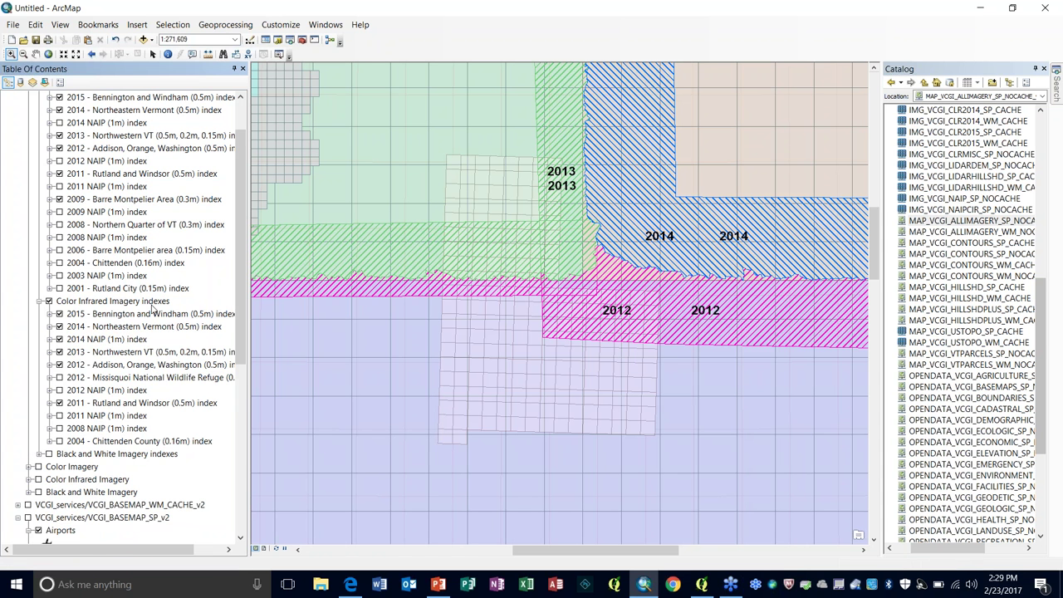
Turn Color Imagery back on and hide the 2014 Northeastern Vermont (0.5m) and 2013 Northwestern VT indexes
scroll(42, 302, down, 3)
click(40, 301)
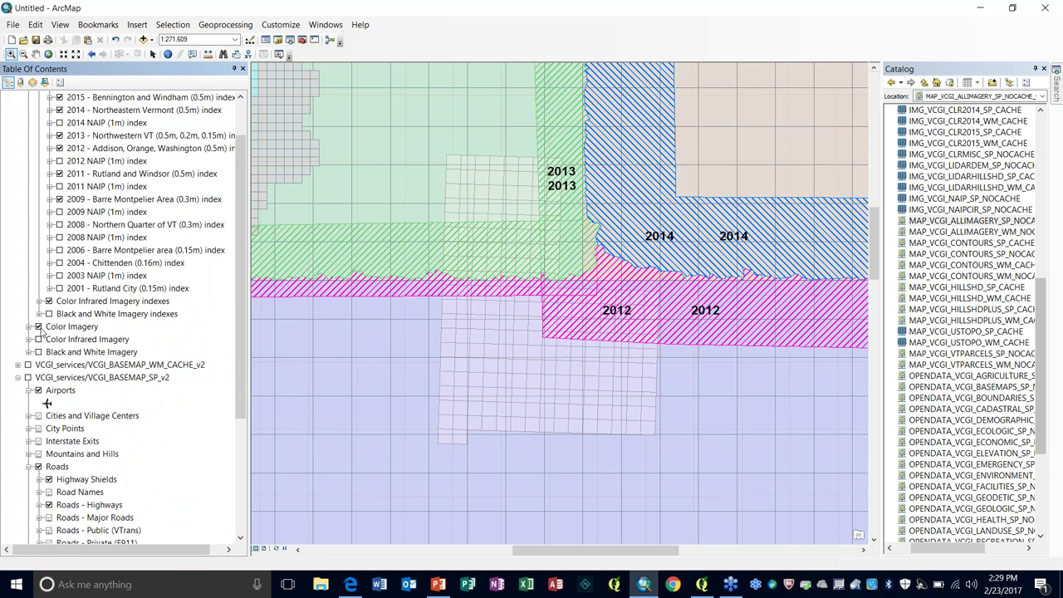
click(37, 327)
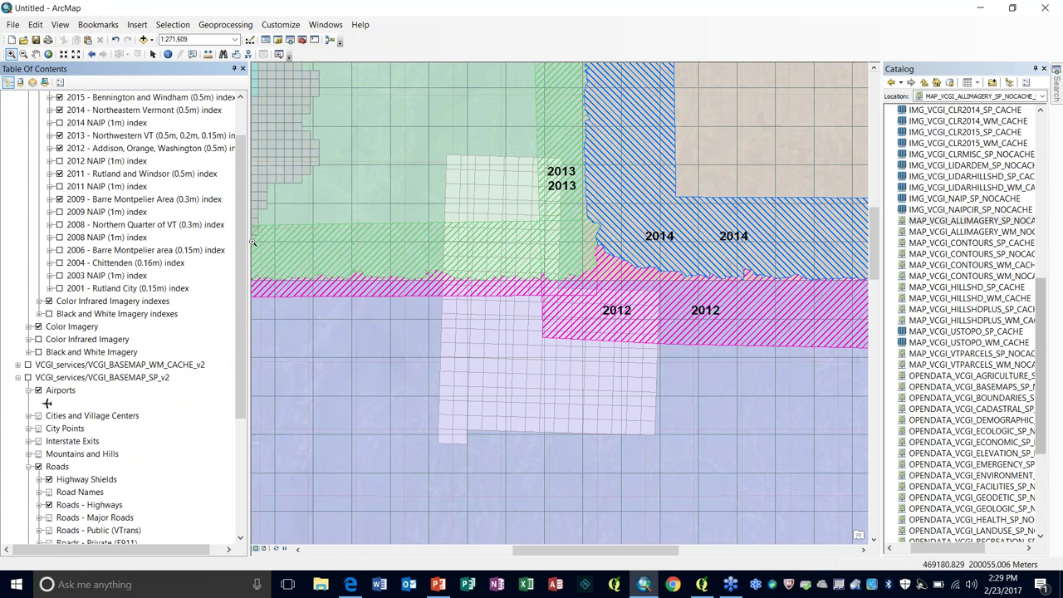
scroll(240, 238, up, 5)
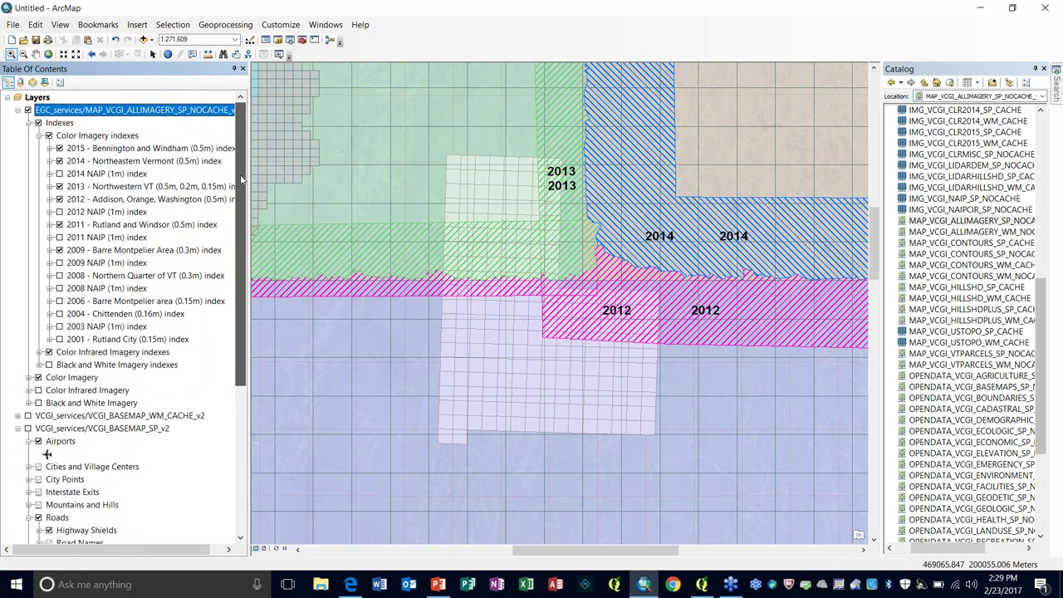
click(59, 160)
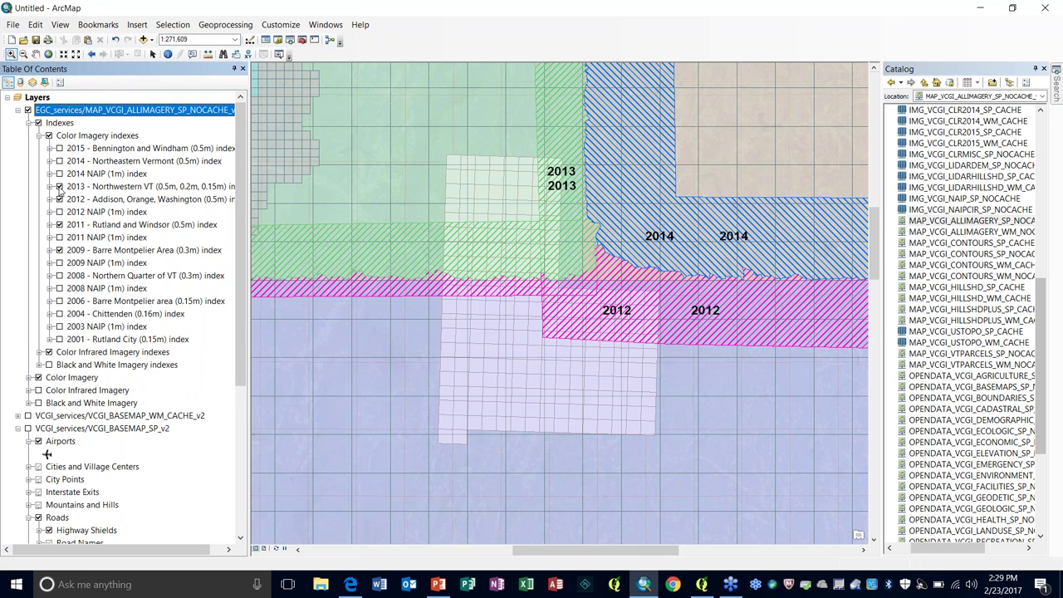
click(59, 186)
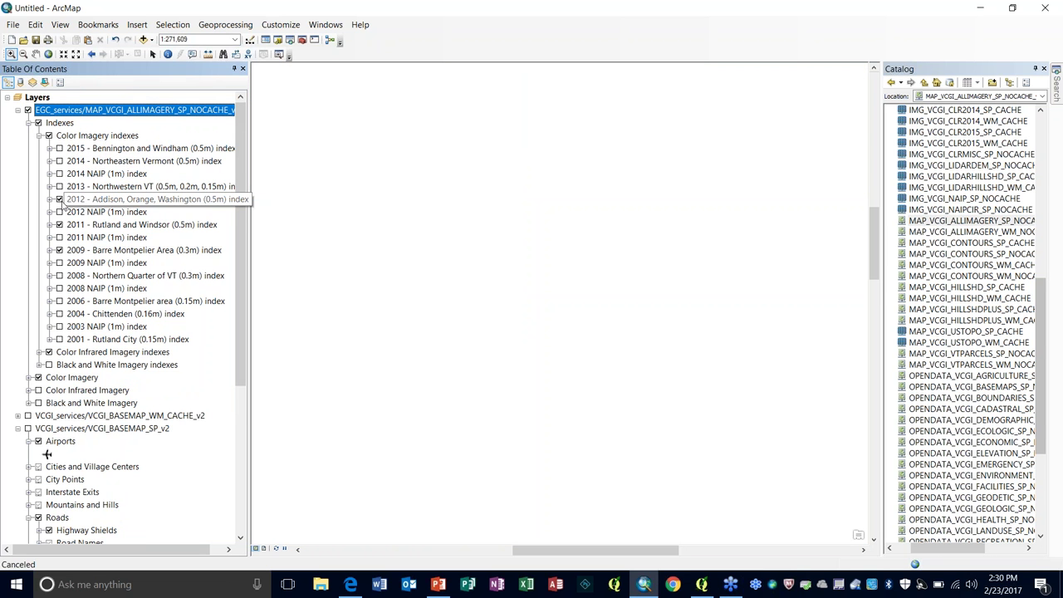
Uncheck the 2012 Addison, Orange, Washington and 2011 Rutland and Windsor indexes, then switch to Edge
click(59, 199)
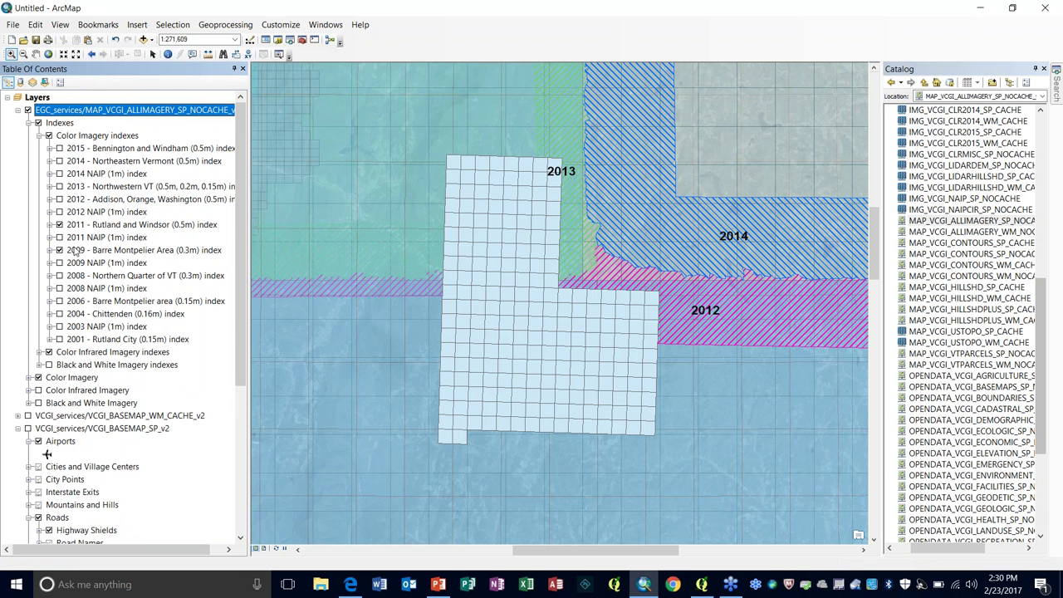
click(59, 224)
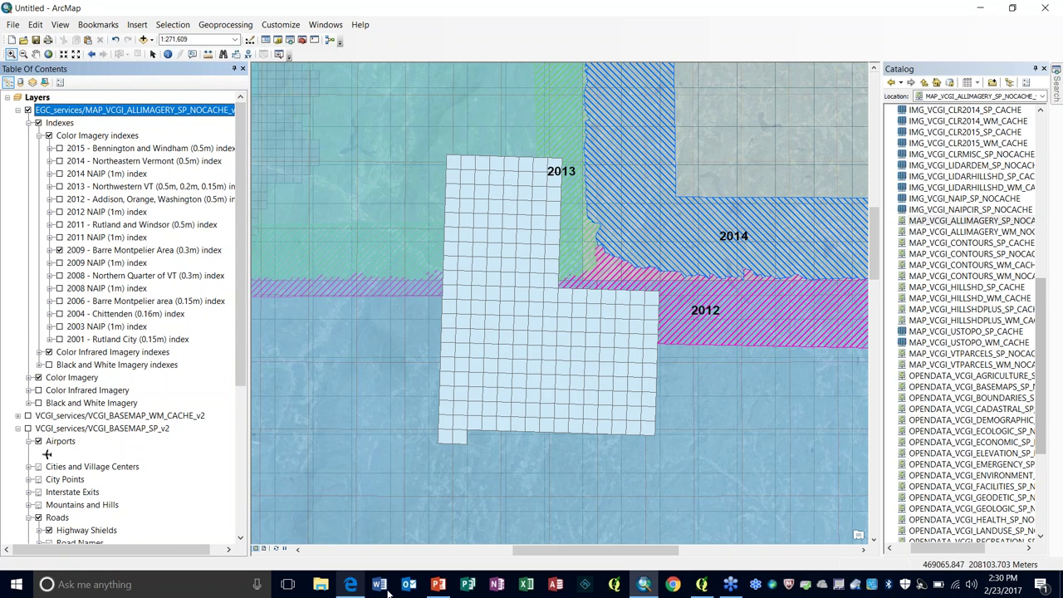
click(351, 584)
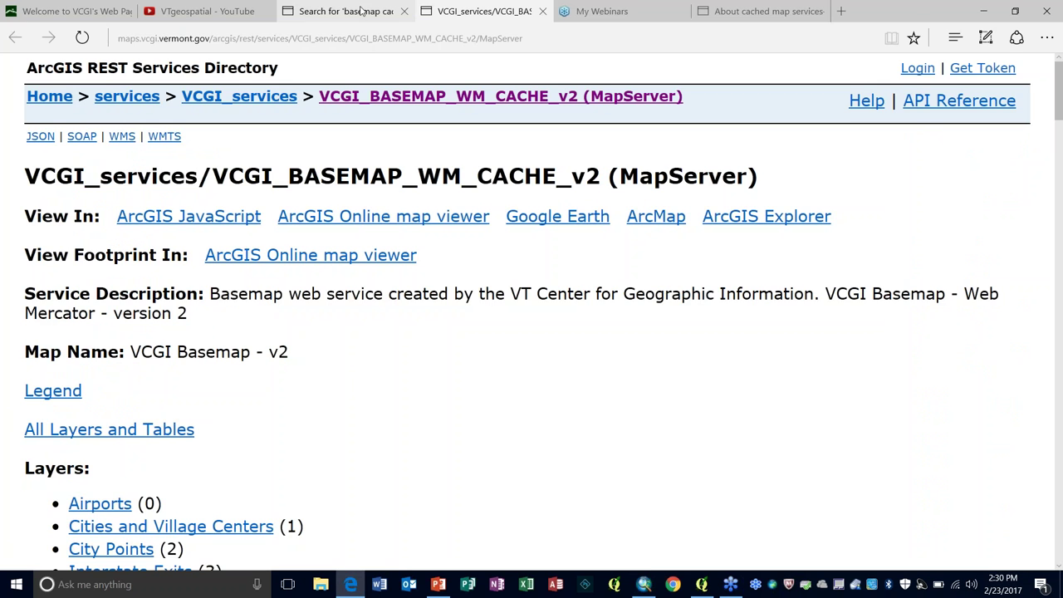
From the 'basemap cached' results tab, open the Vermont Open Geodata Portal home page in a new tab
click(361, 11)
drag(1061, 300, 1060, 166)
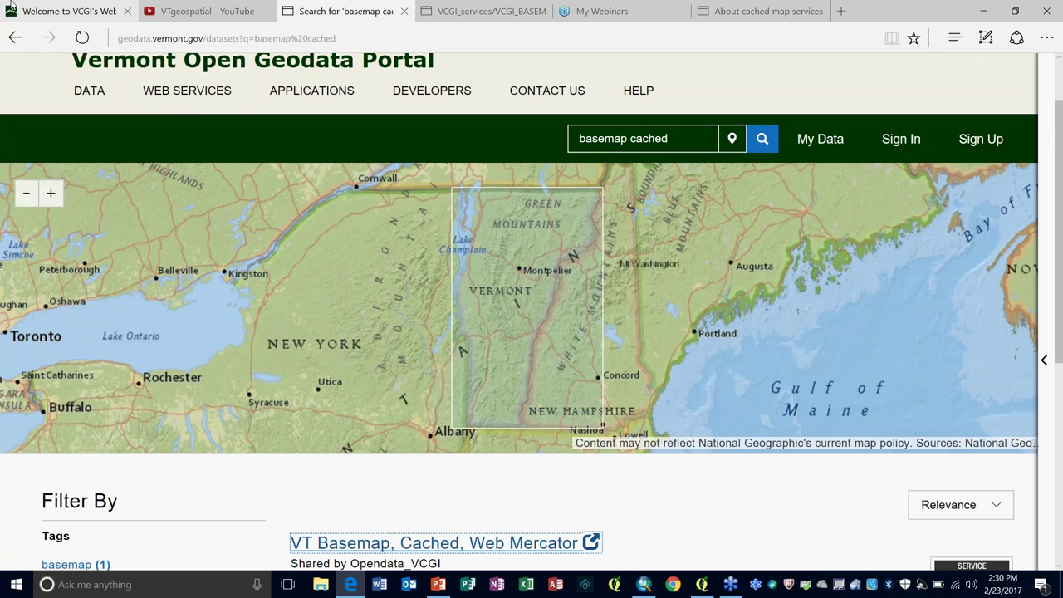
key(Return)
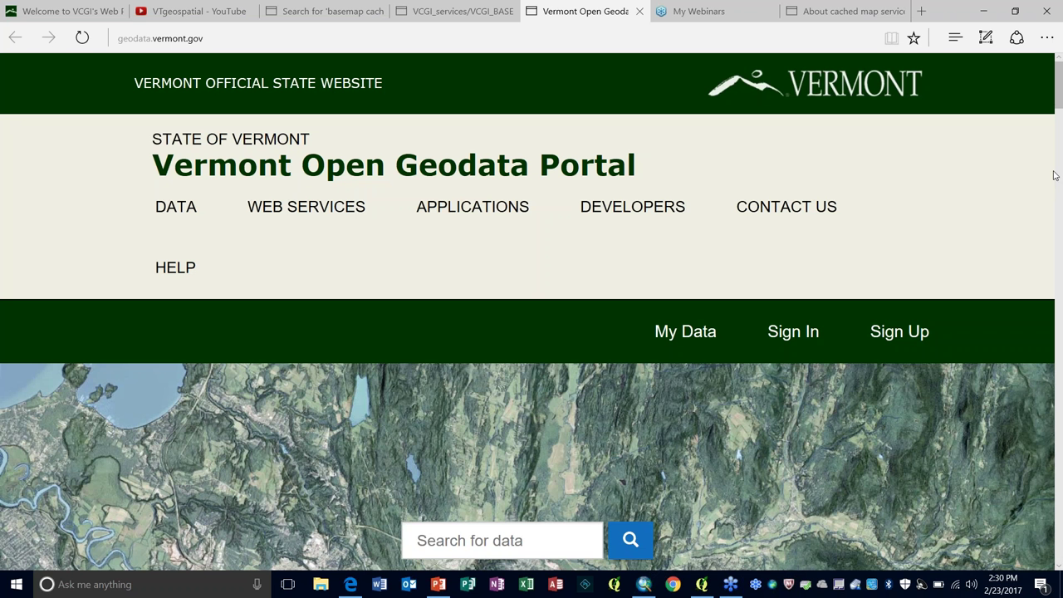
Open Imagery Services under Web Services, review the 26 results, and close that tab
scroll(1055, 175, down, 5)
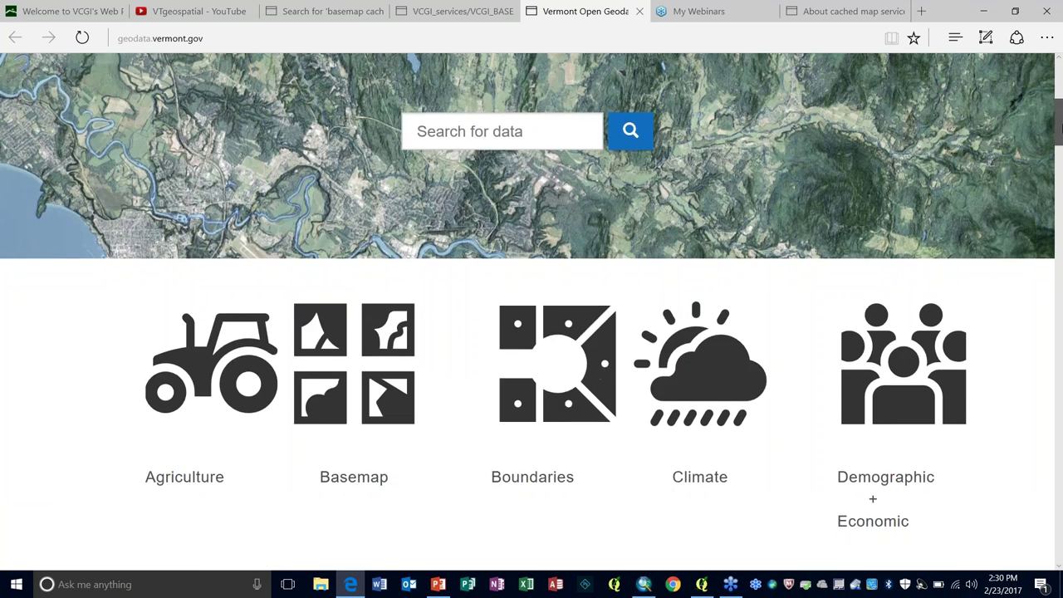
scroll(1055, 175, down, 13)
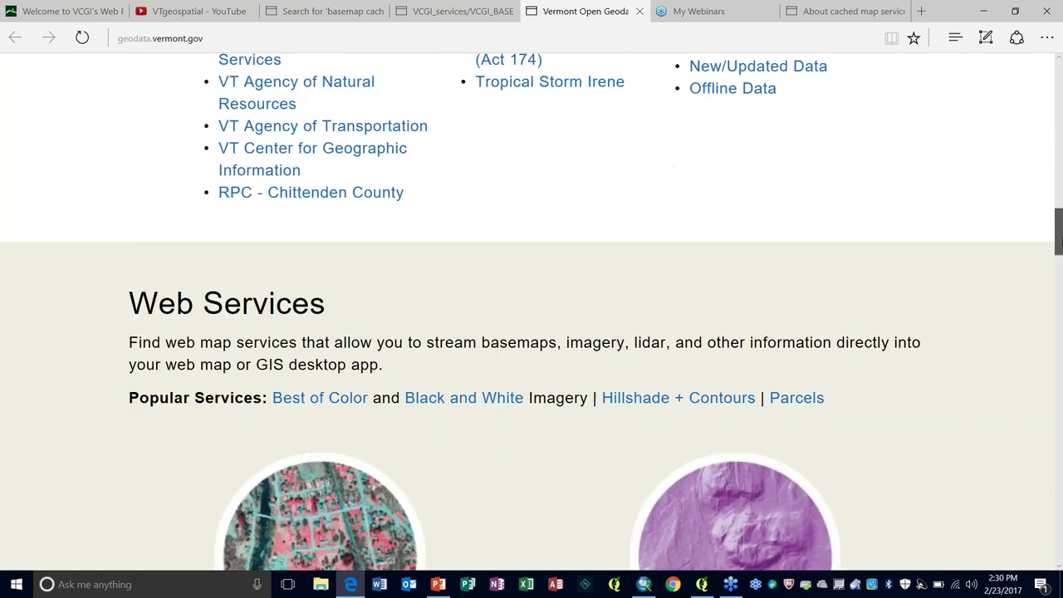
scroll(1055, 241, down, 4)
click(496, 265)
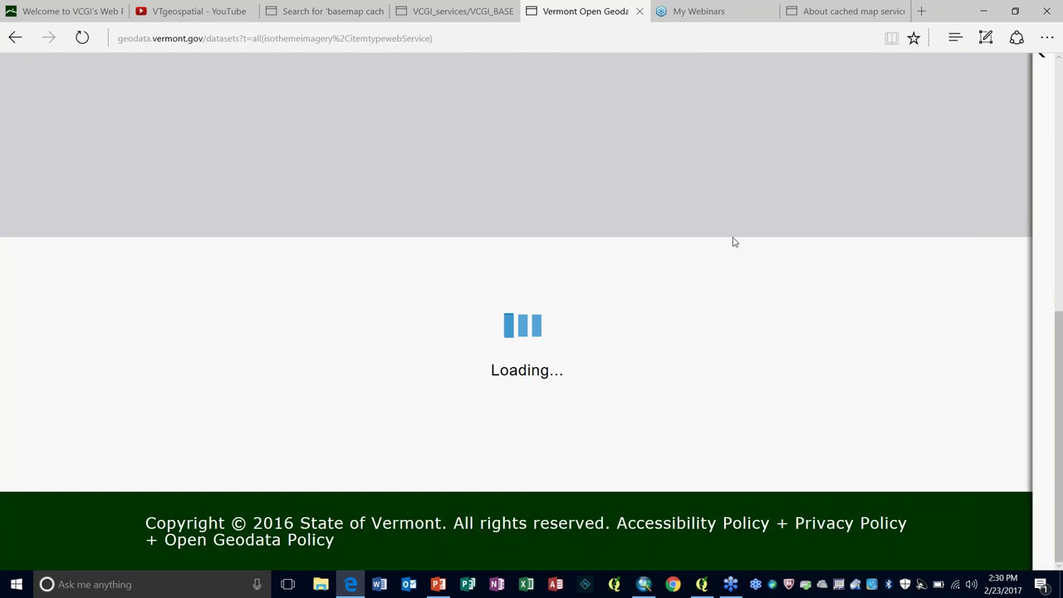
scroll(1059, 177, down, 1)
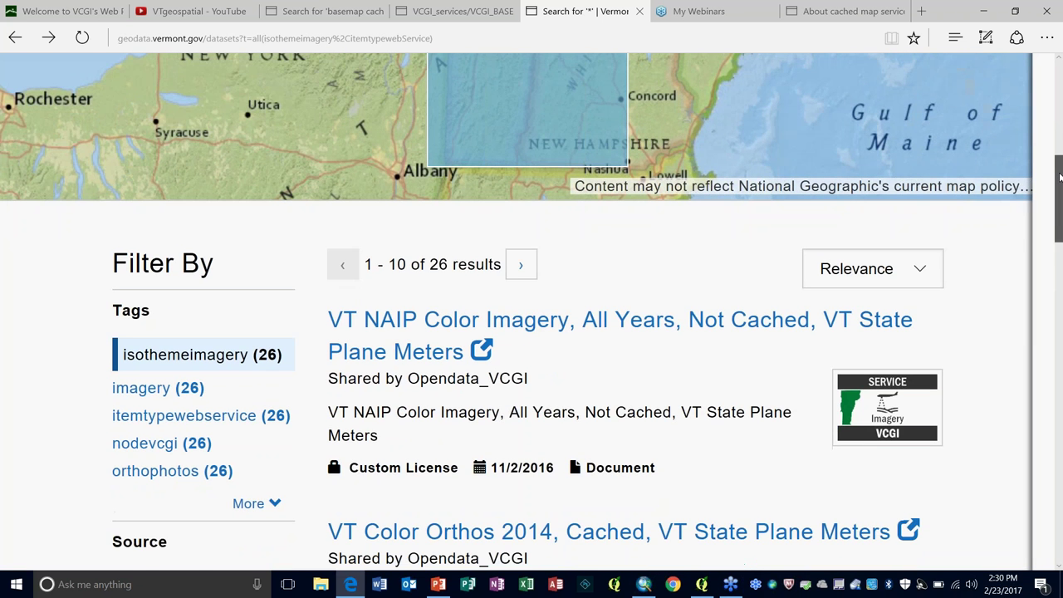
drag(1060, 177, 1061, 124)
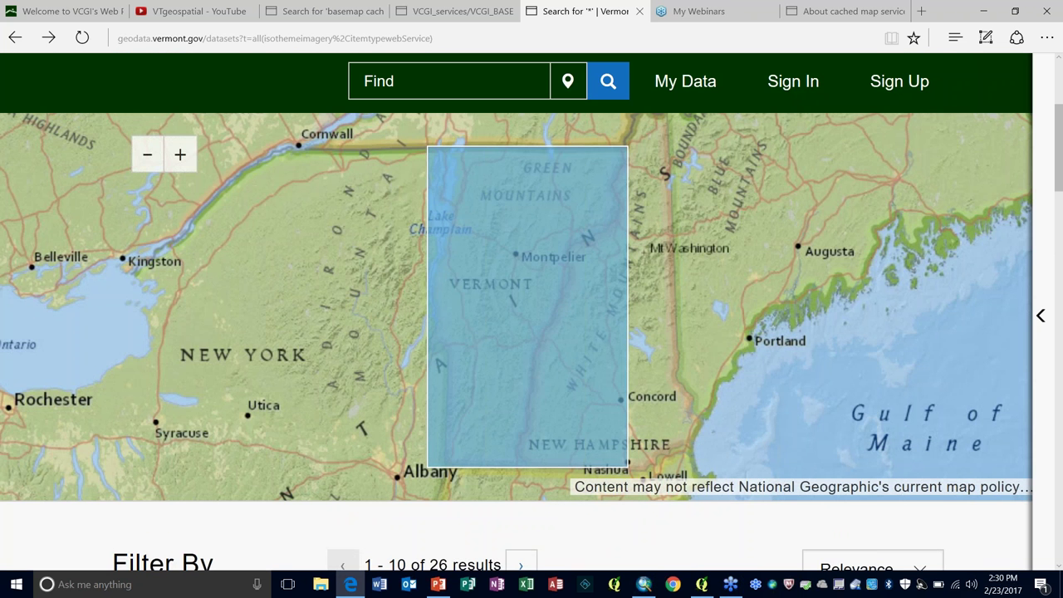
click(640, 12)
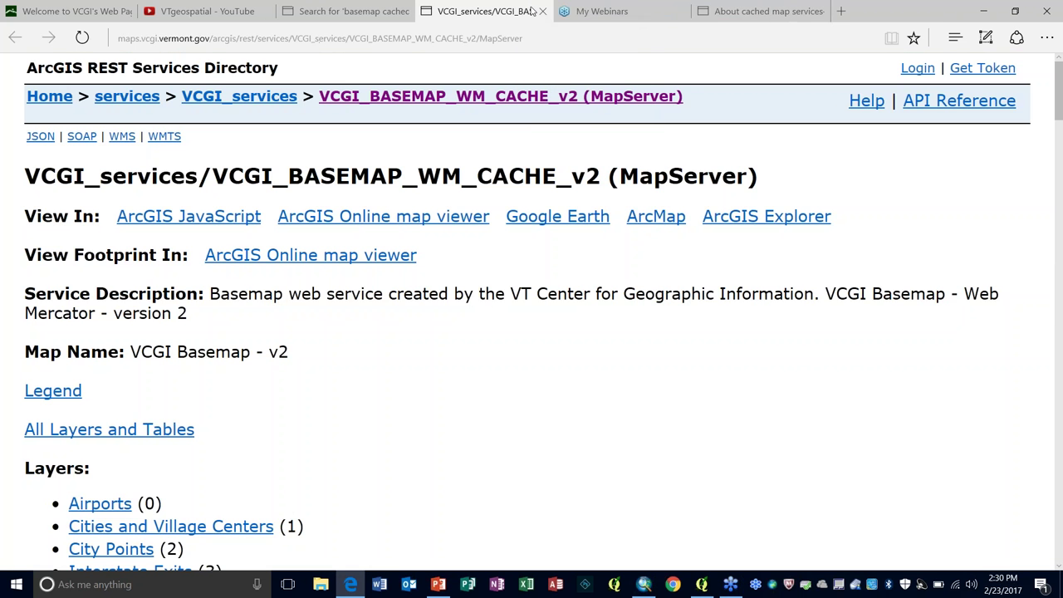
Close the cached basemap REST tab, check QGIS, then return to the geodata portal browser
click(546, 12)
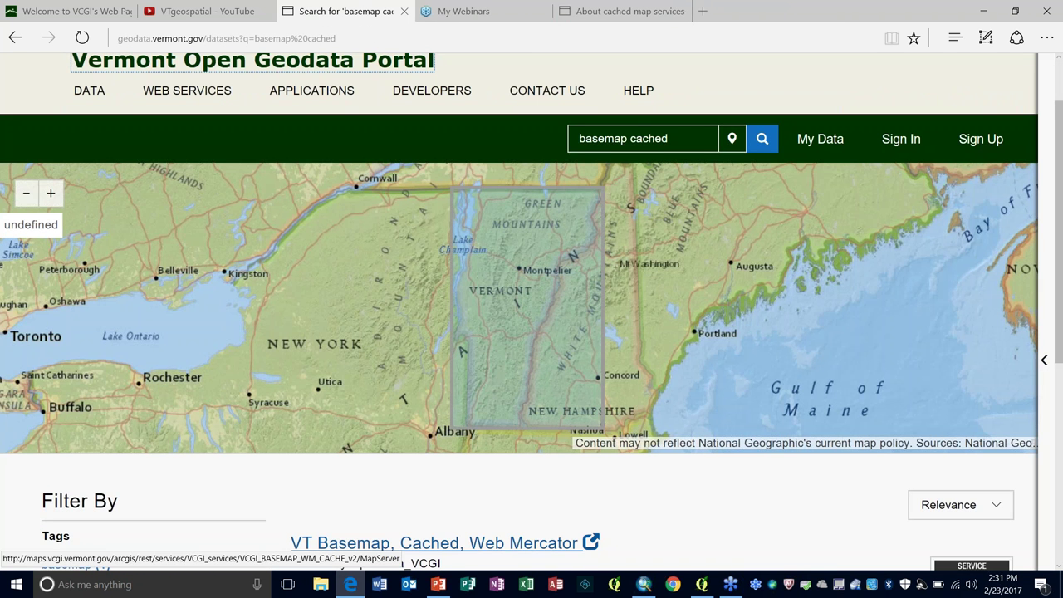
click(702, 586)
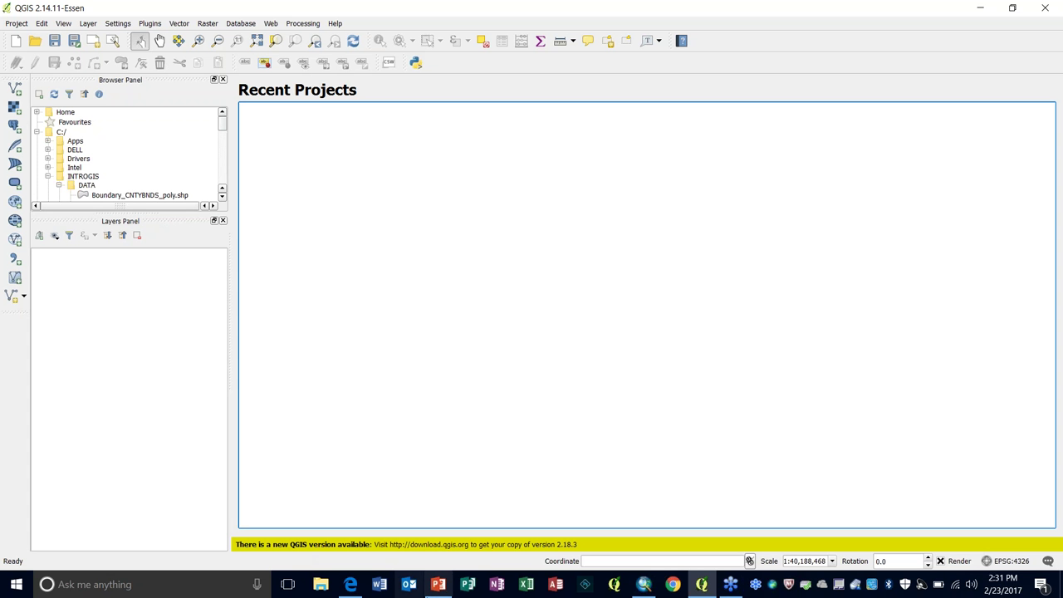
click(350, 584)
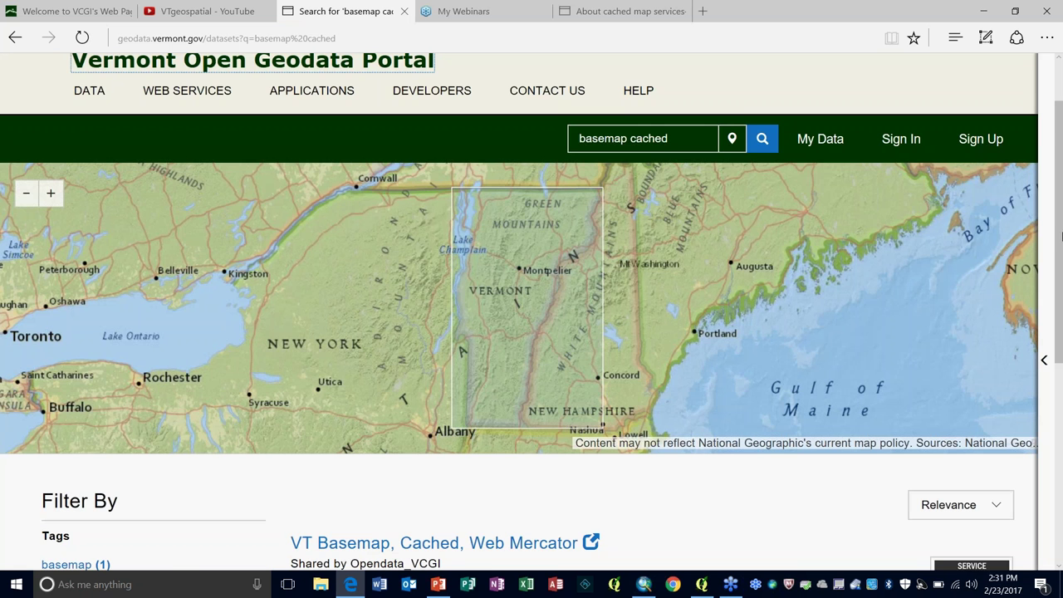
Search the portal for 'basemap' and open the VT Basemap, VT State Plane Meters result
scroll(1059, 194, down, 2)
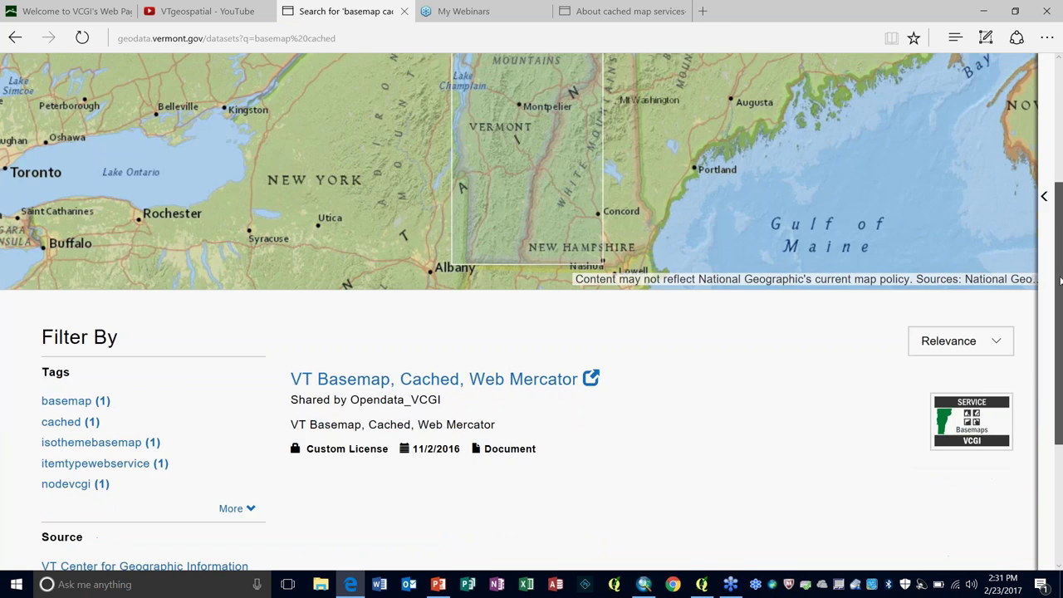
scroll(652, 200, up, 3)
click(681, 175)
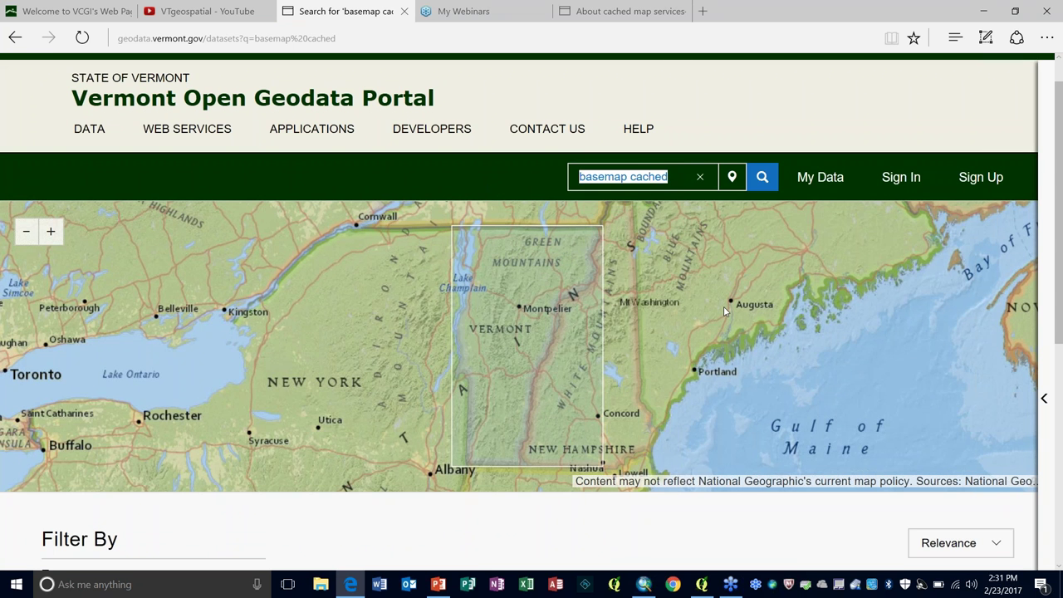
text(basemap)
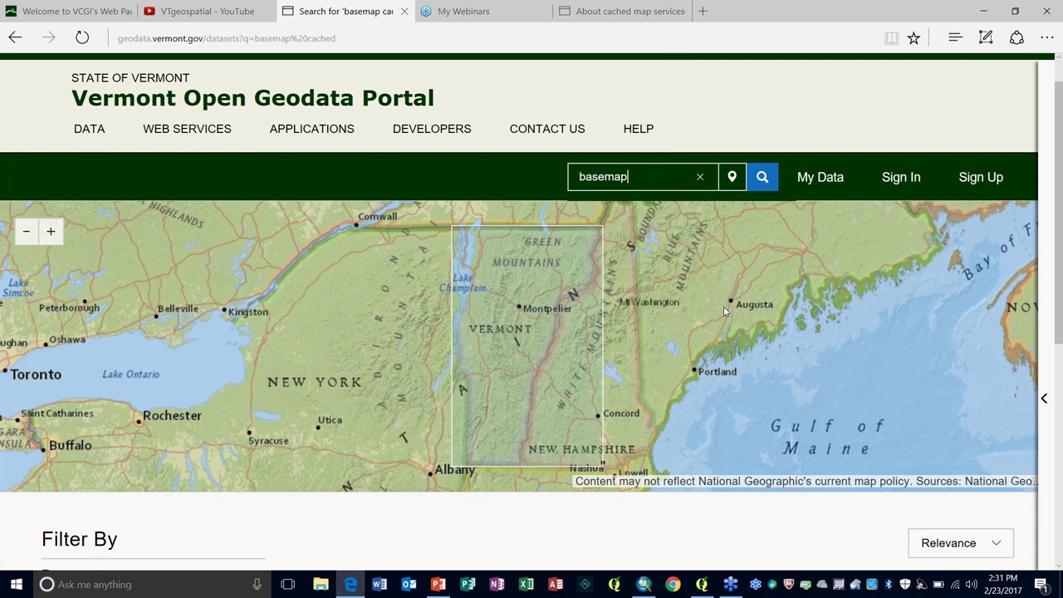
key(Return)
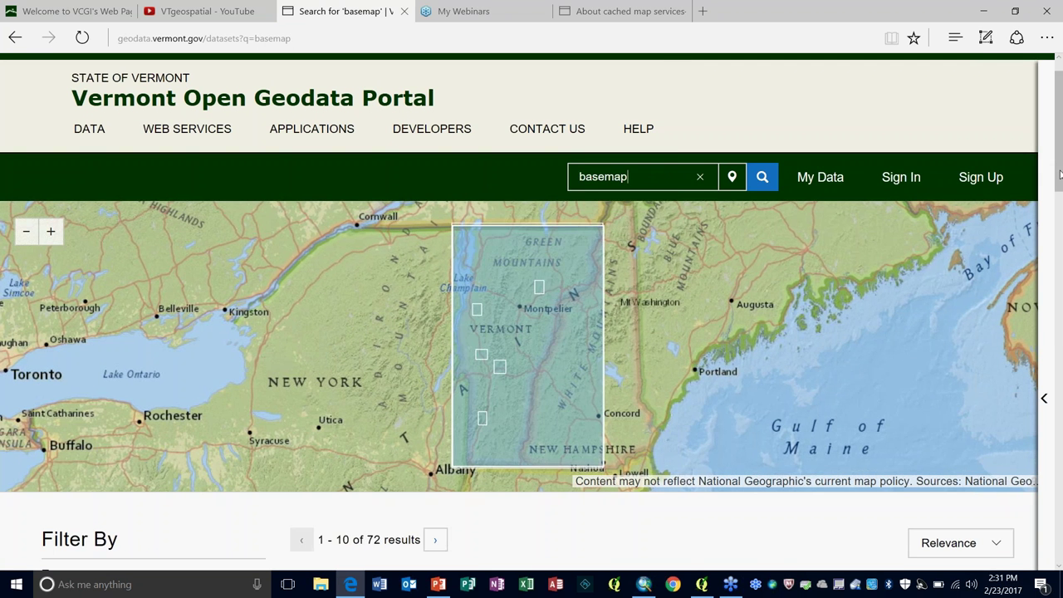
scroll(1059, 172, down, 4)
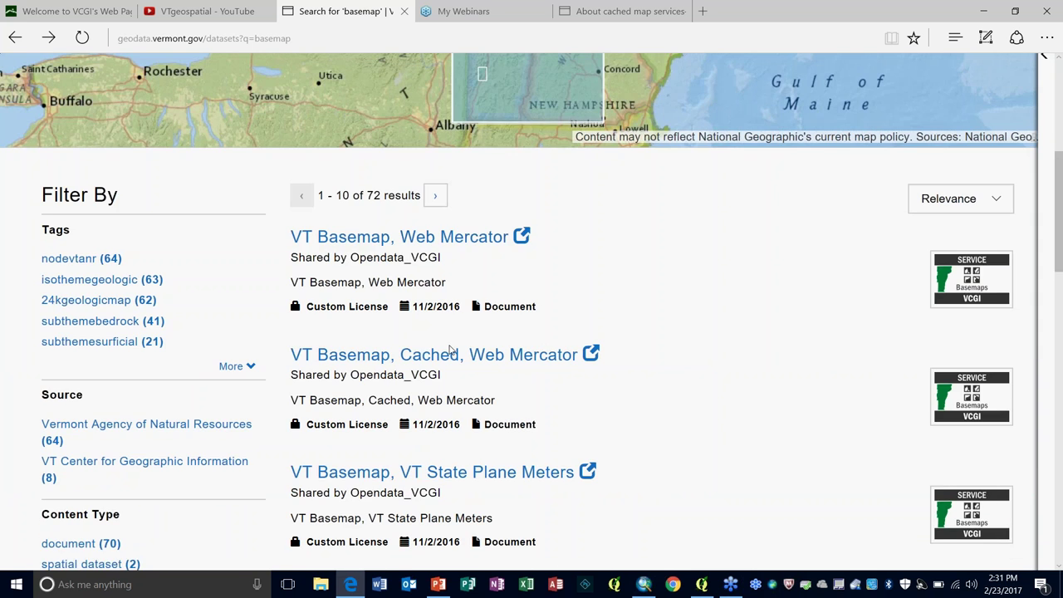
click(450, 475)
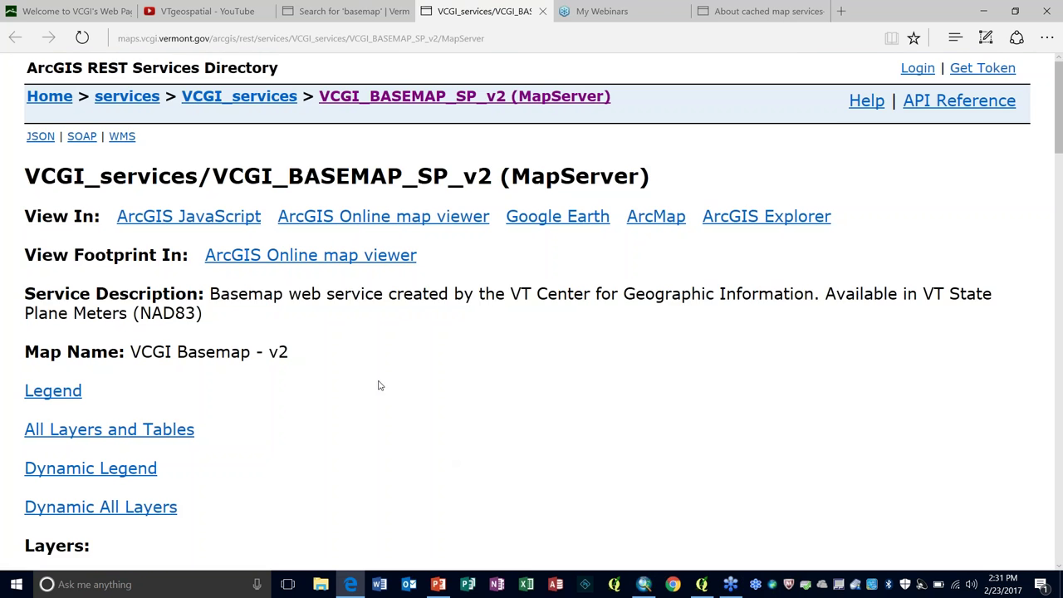
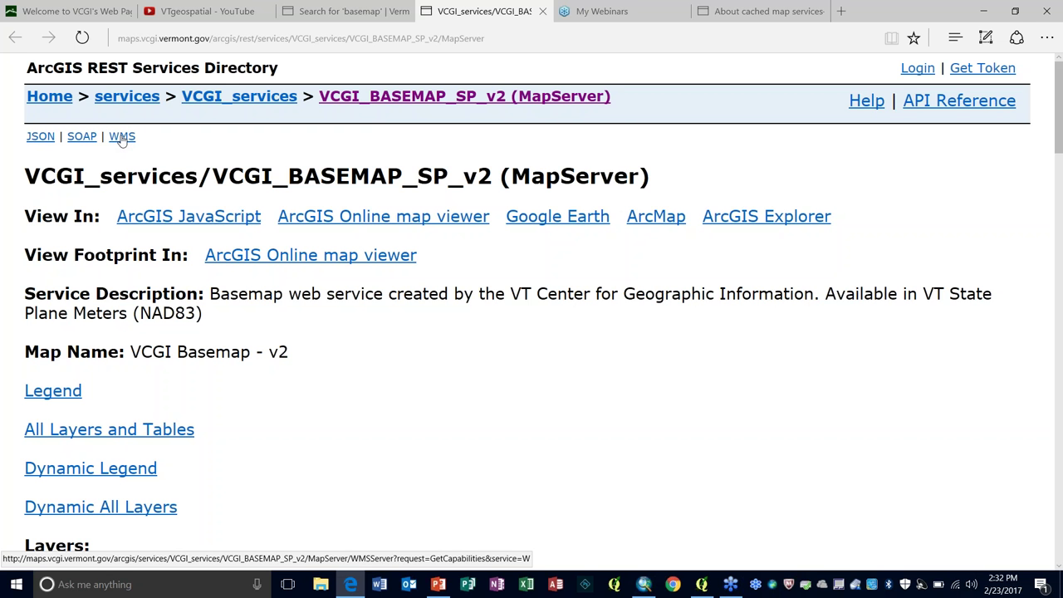
Copy the WMS link of the VCGI_BASEMAP_SP_v2 map service and switch to QGIS
right_click(122, 142)
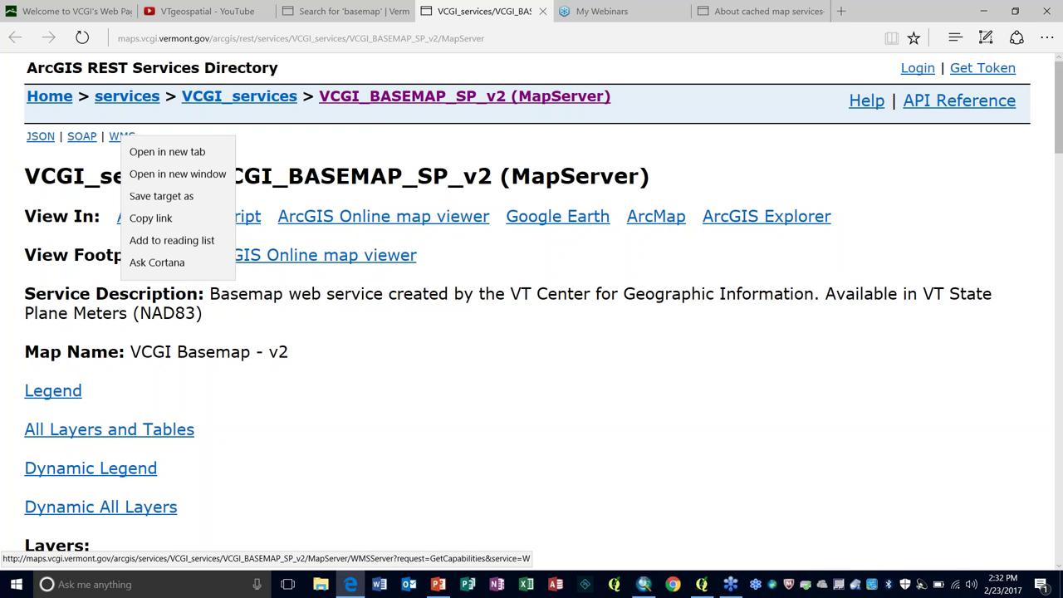
click(141, 221)
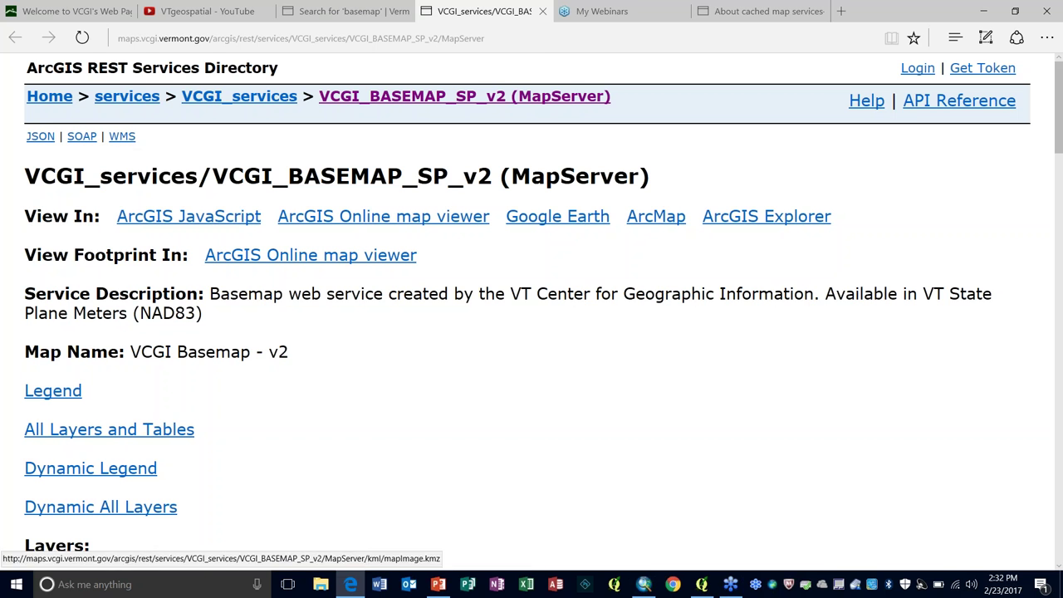
click(702, 583)
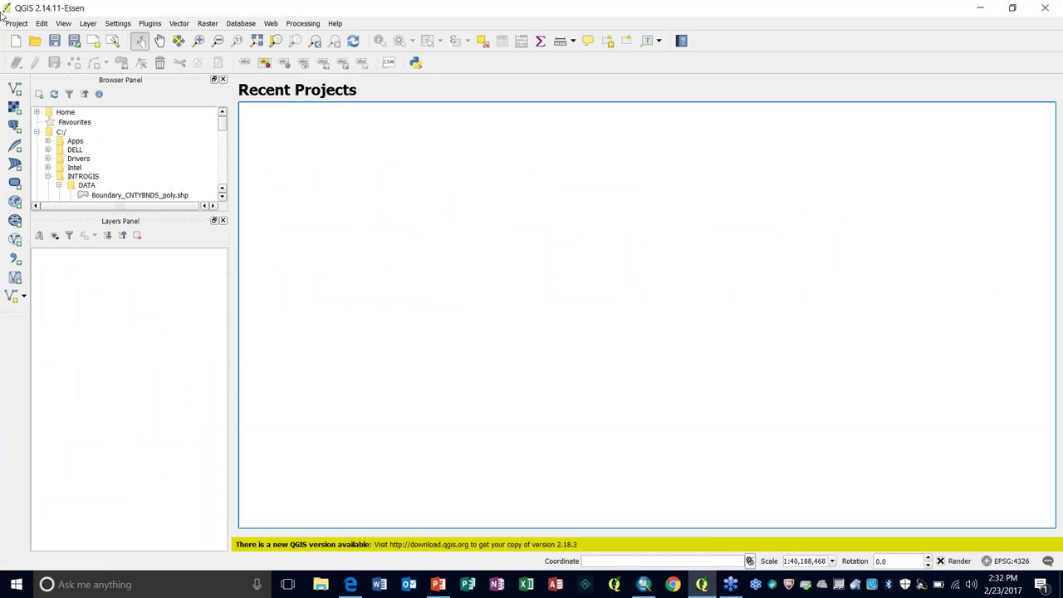
Start a new WMS connection using the pasted VCGI basemap URL and name it basemap
click(14, 202)
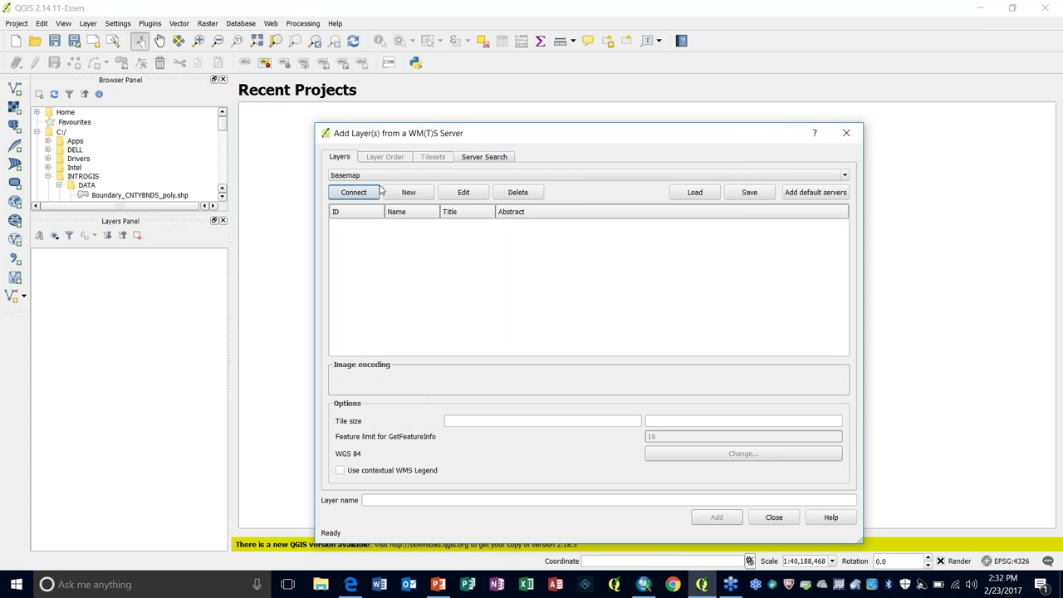
click(407, 192)
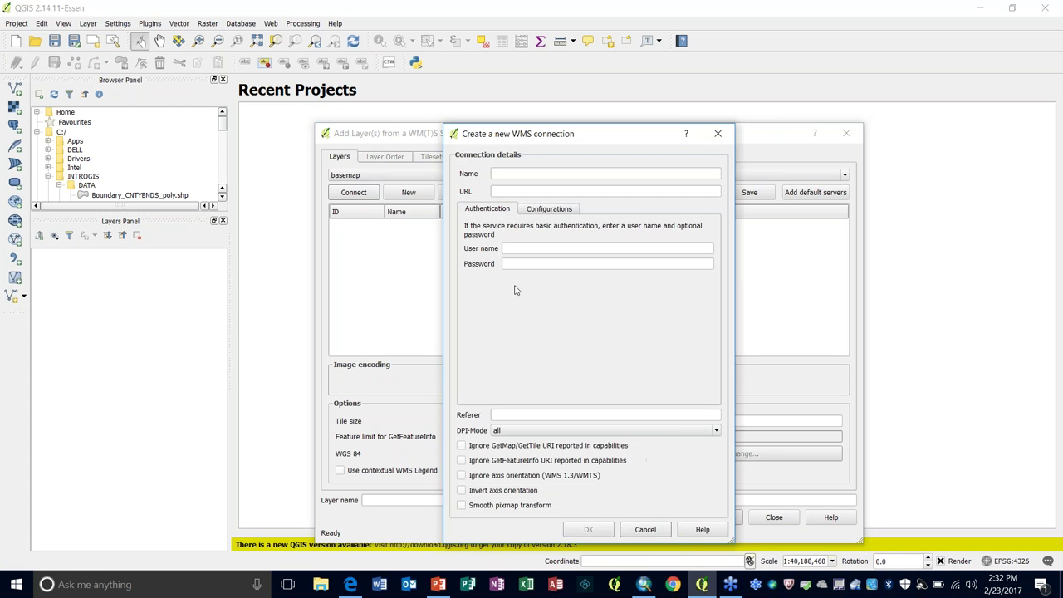
right_click(507, 191)
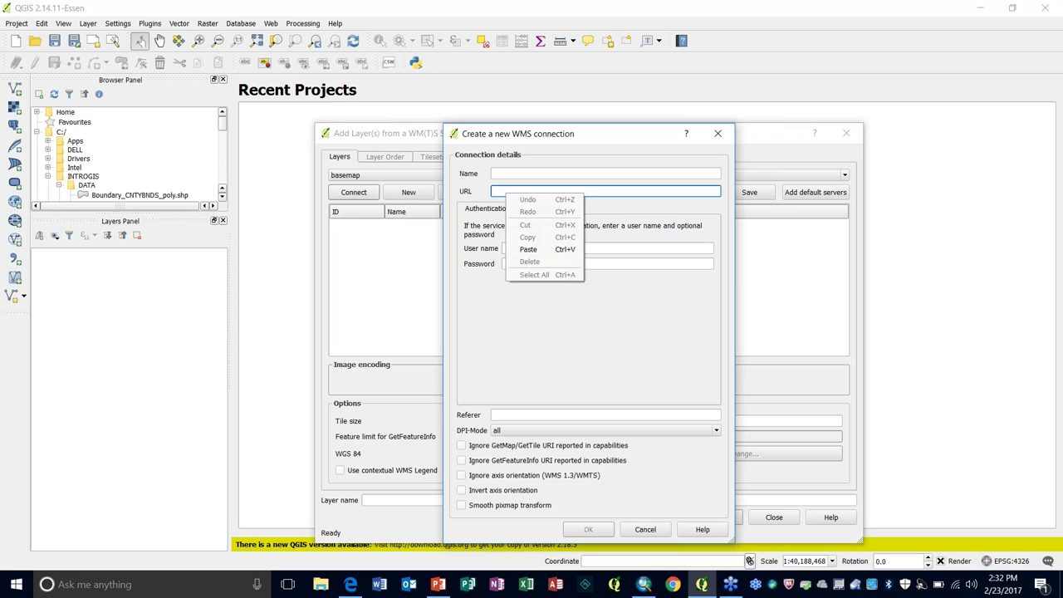
click(528, 249)
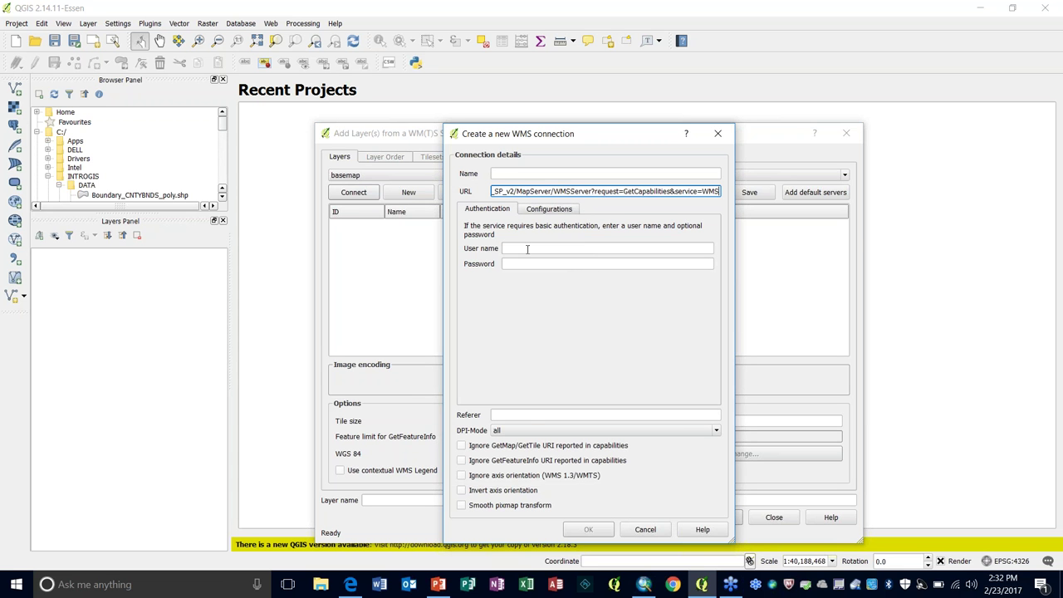
click(520, 175)
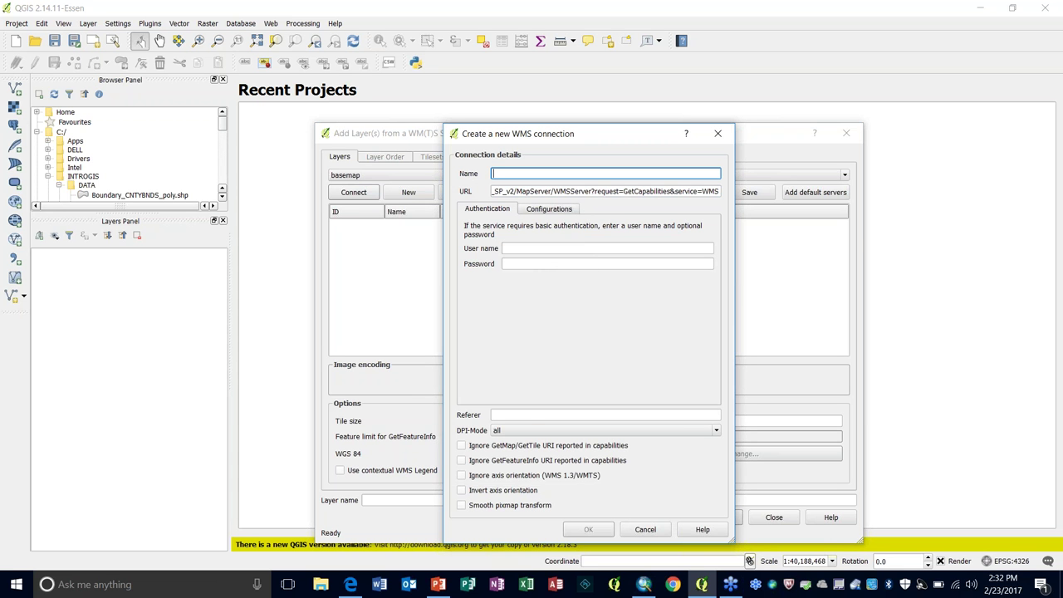
text(basemap)
Save the basemap connection, overwriting the existing one, and keep basemap selected
click(588, 529)
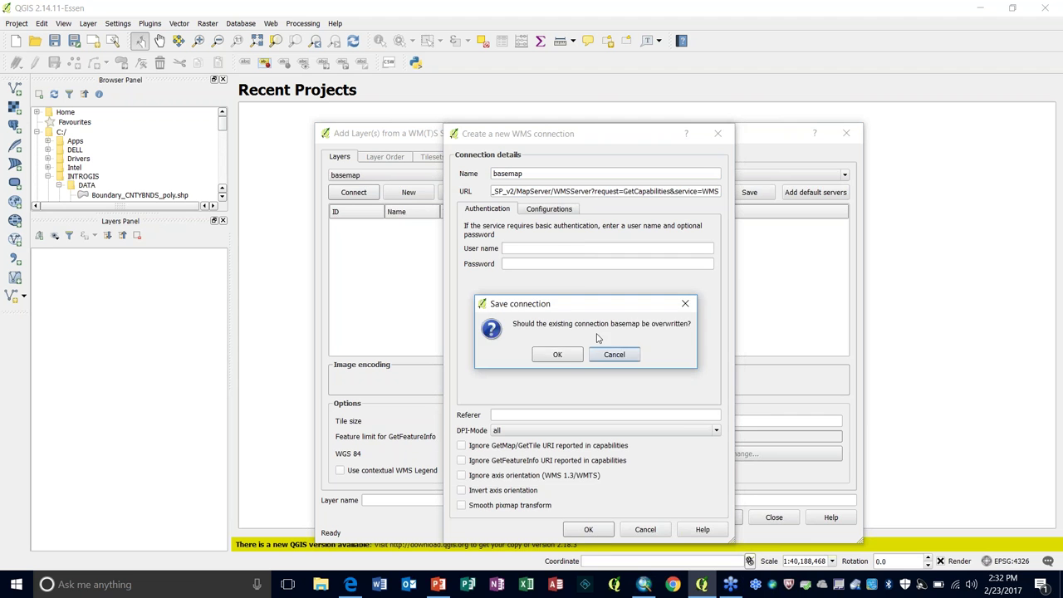
click(559, 354)
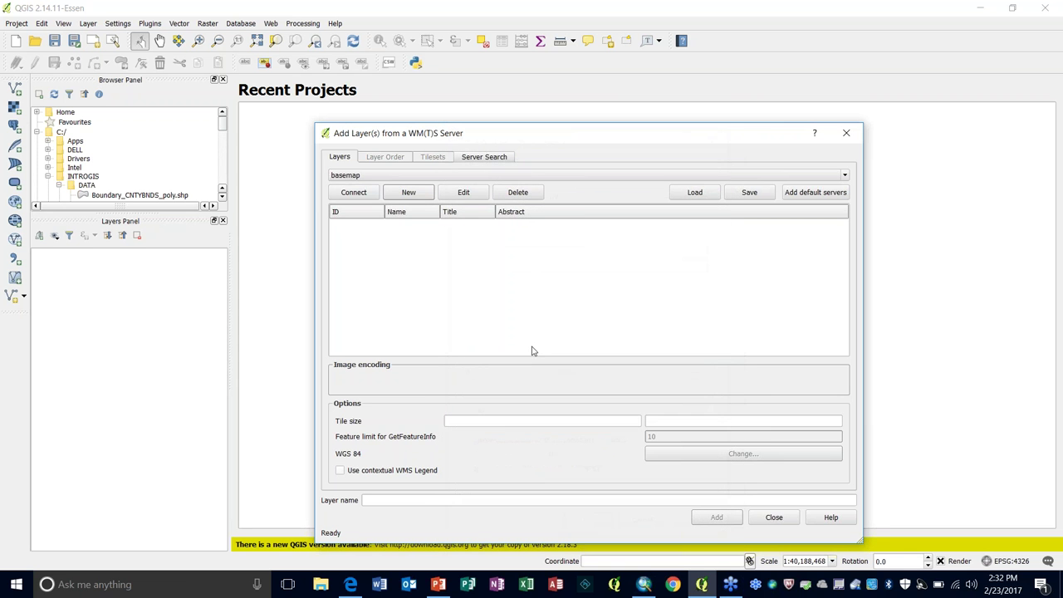
click(353, 177)
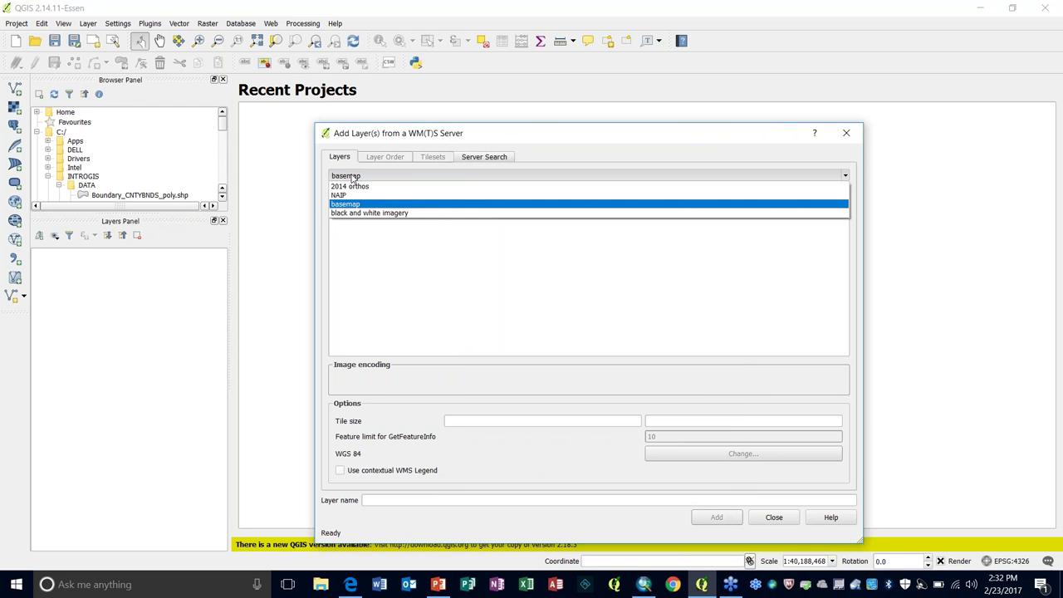
click(461, 181)
click(462, 178)
click(460, 178)
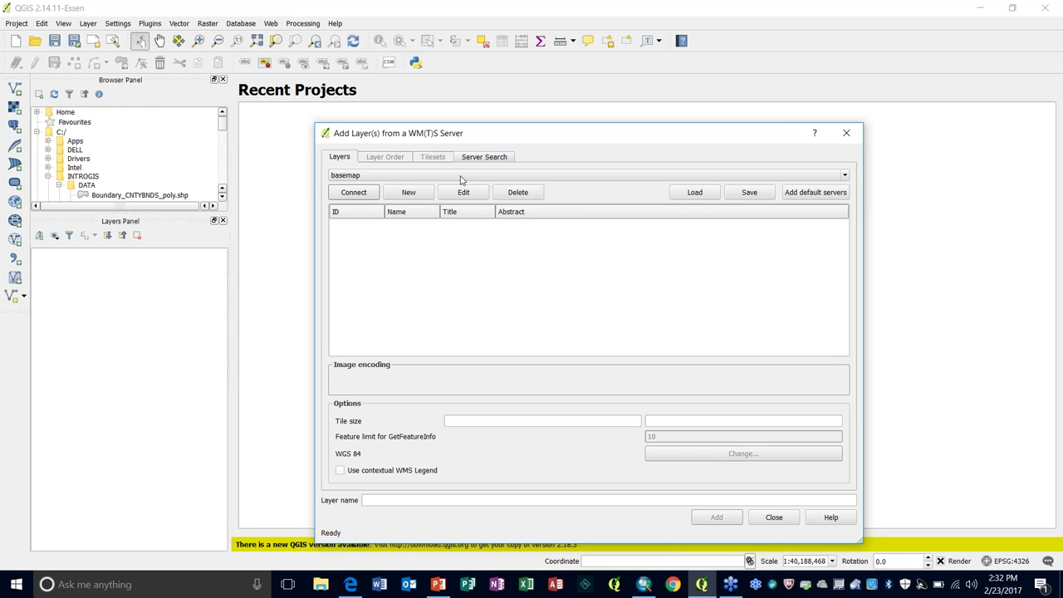
Connect to the basemap server and widen the Title column so full layer titles show
click(349, 193)
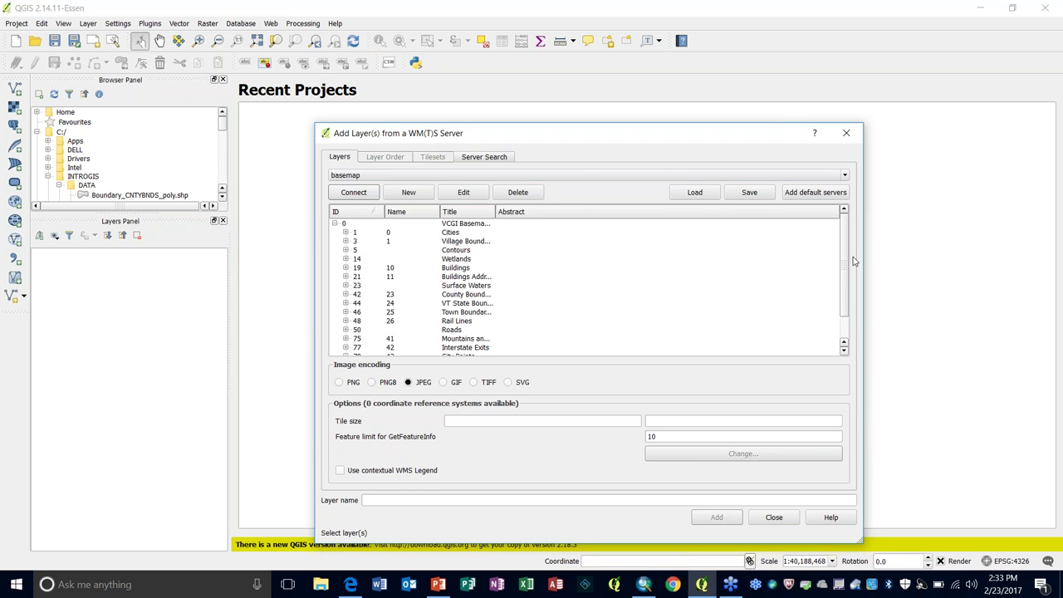
drag(843, 254, 846, 272)
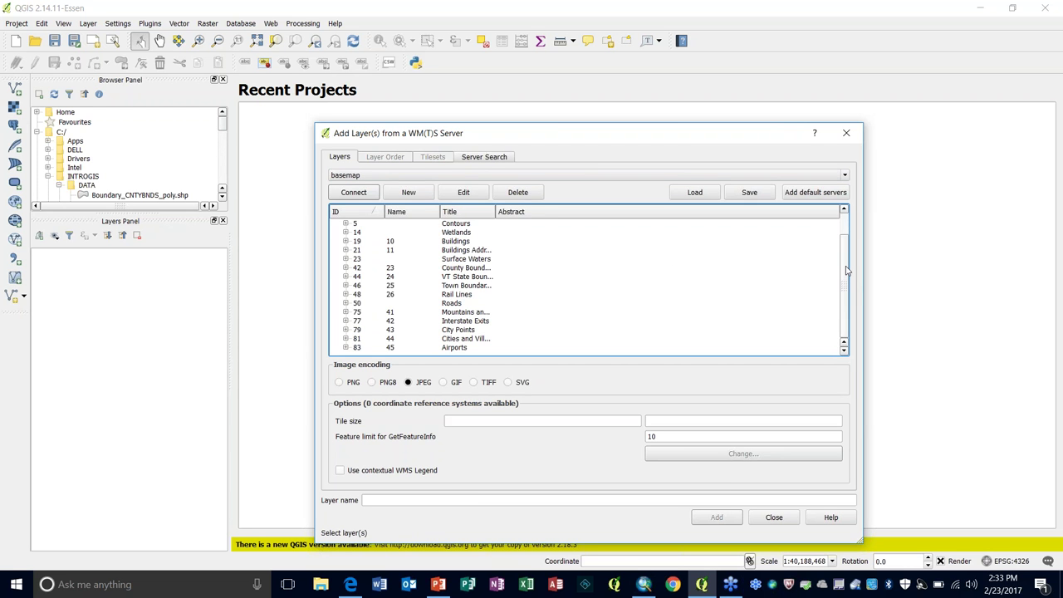
scroll(847, 270, up, 1)
scroll(850, 295, down, 1)
scroll(857, 270, up, 2)
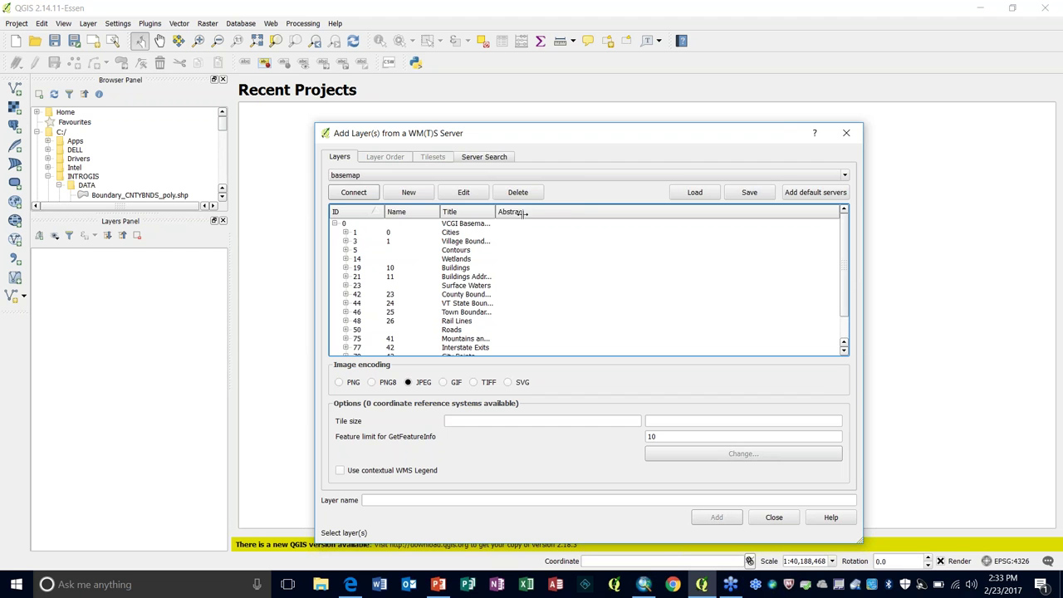
drag(496, 211, 566, 212)
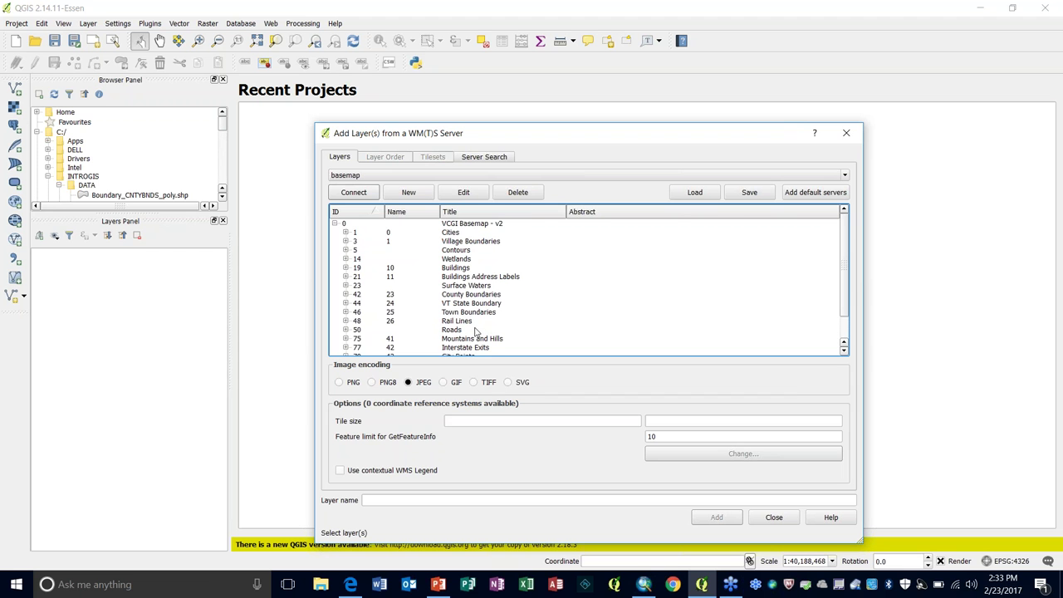
scroll(845, 273, down, 1)
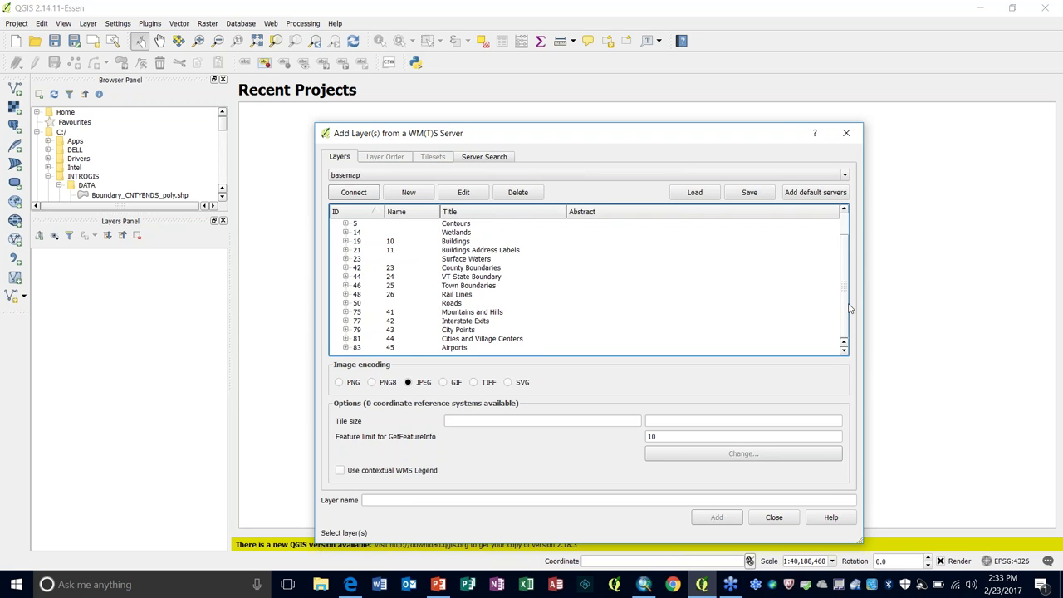
scroll(854, 270, up, 1)
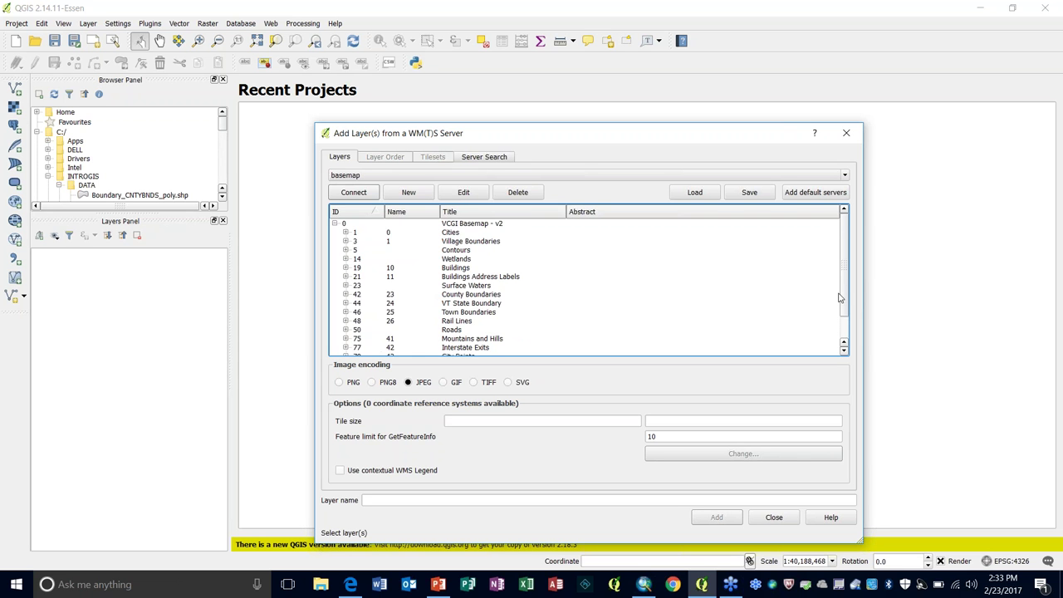
scroll(843, 301, down, 1)
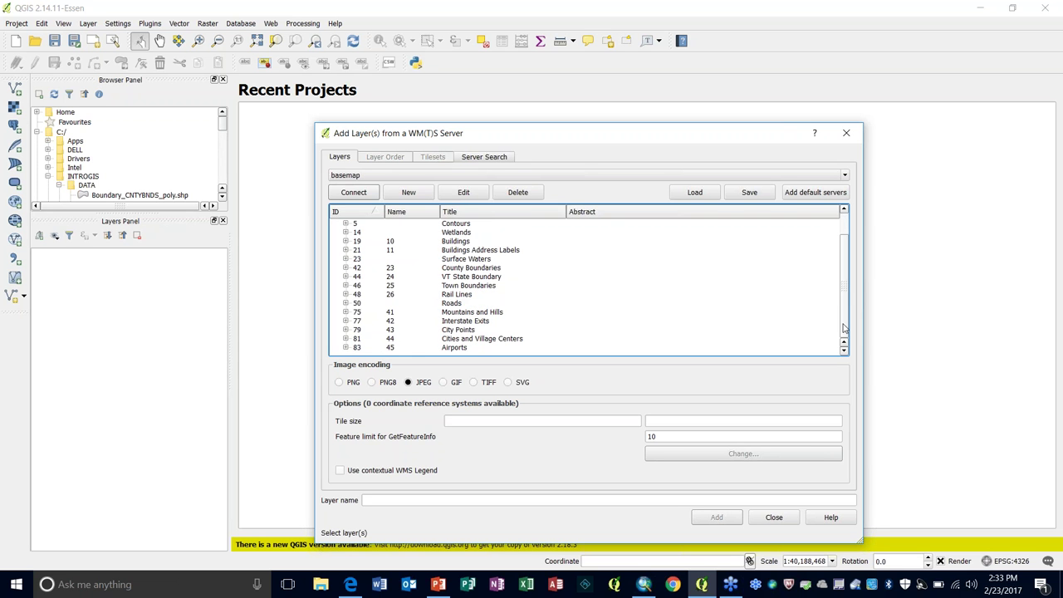
Expand the Roads (50) group to reveal sublayers like Driveways and Road Names
click(346, 303)
drag(847, 282, 845, 301)
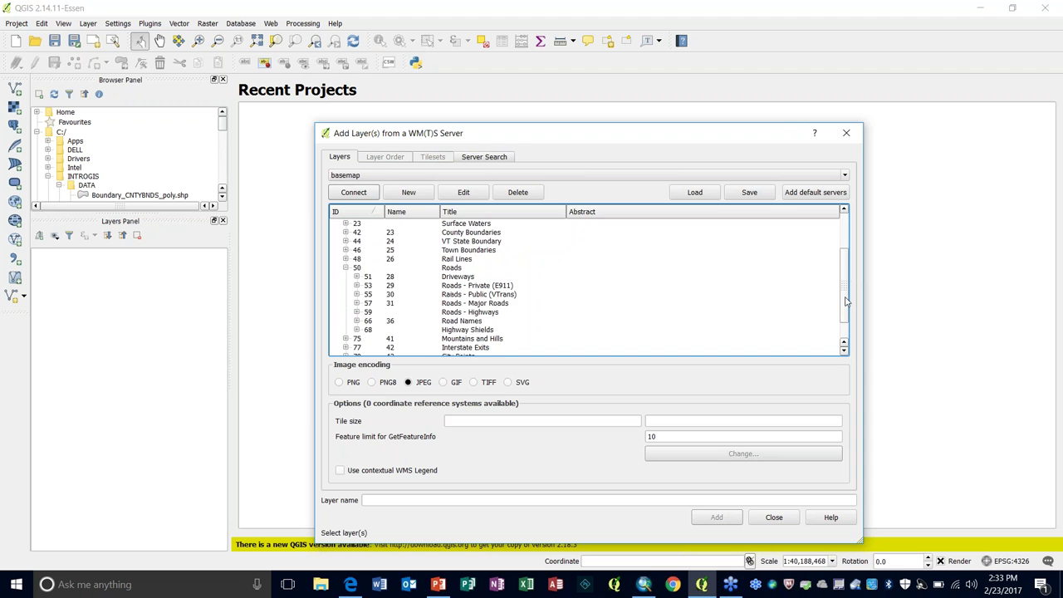
scroll(846, 301, down, 1)
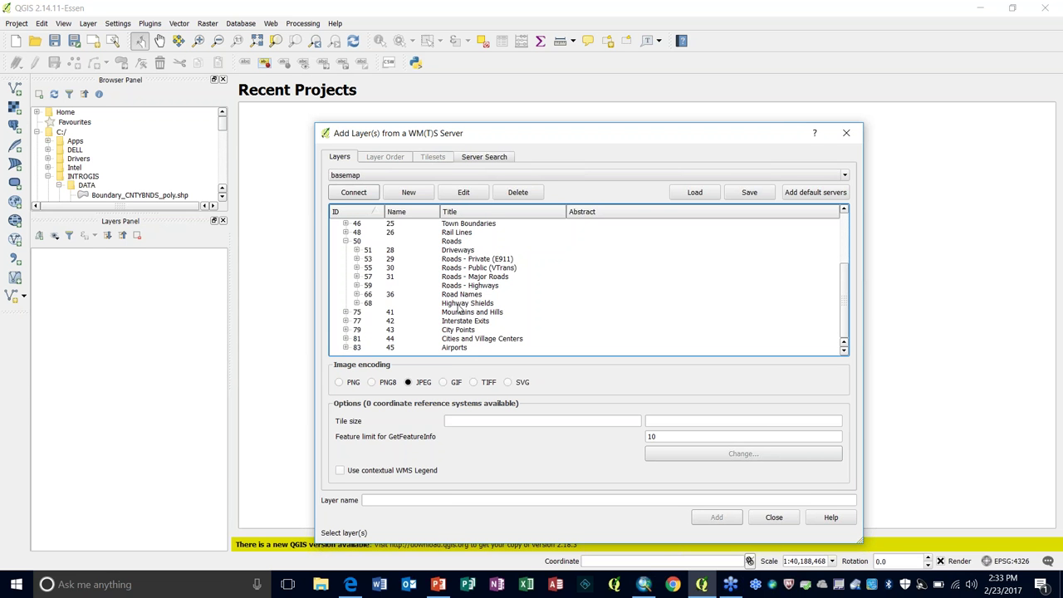
drag(845, 316, 847, 245)
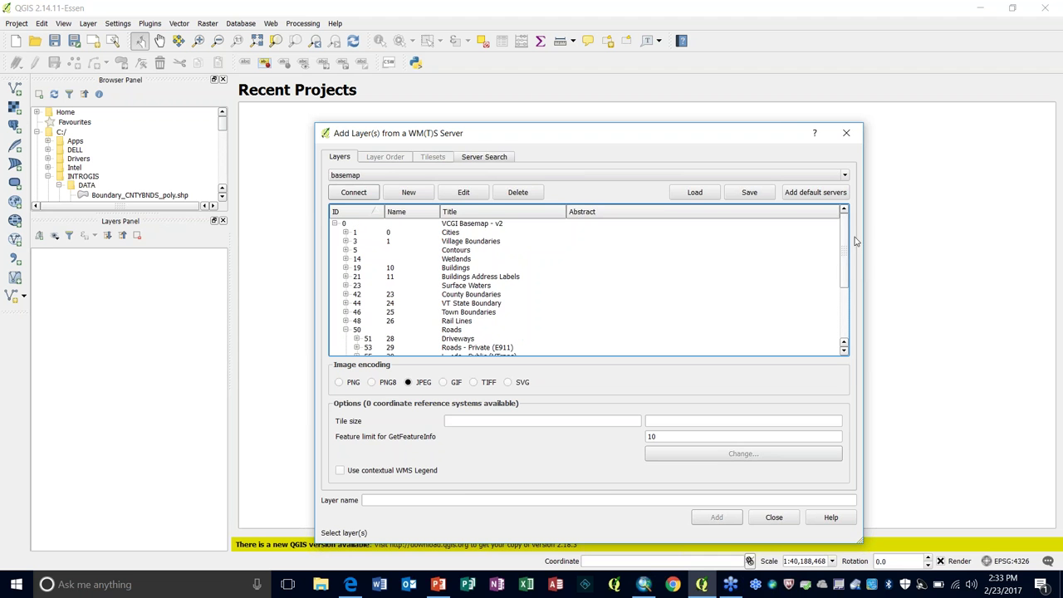
Add the entire VCGI Basemap - v2 service (row 0) as one PNG-encoded layer
click(485, 224)
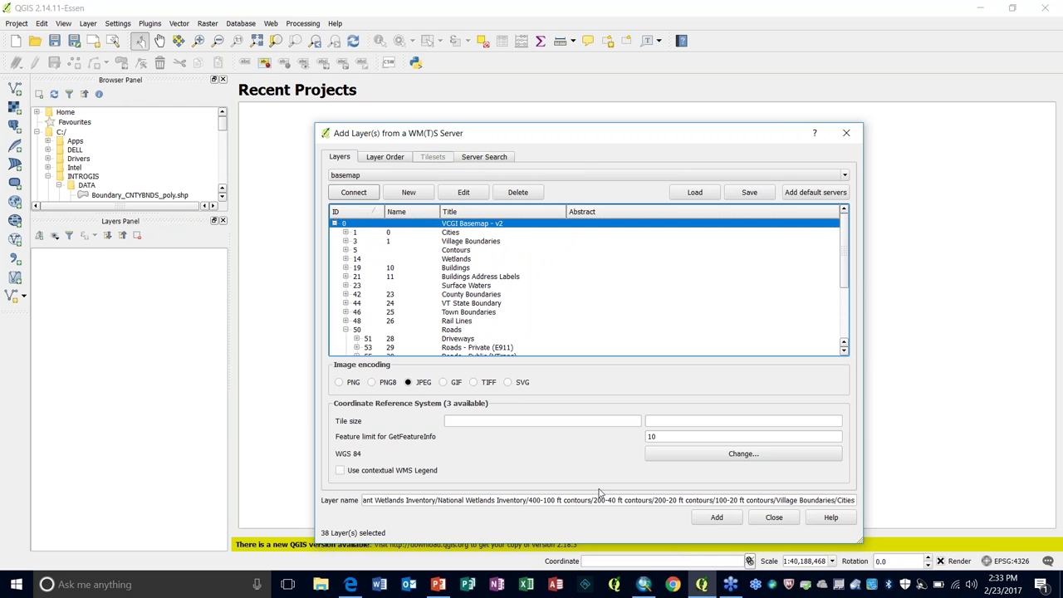
click(340, 382)
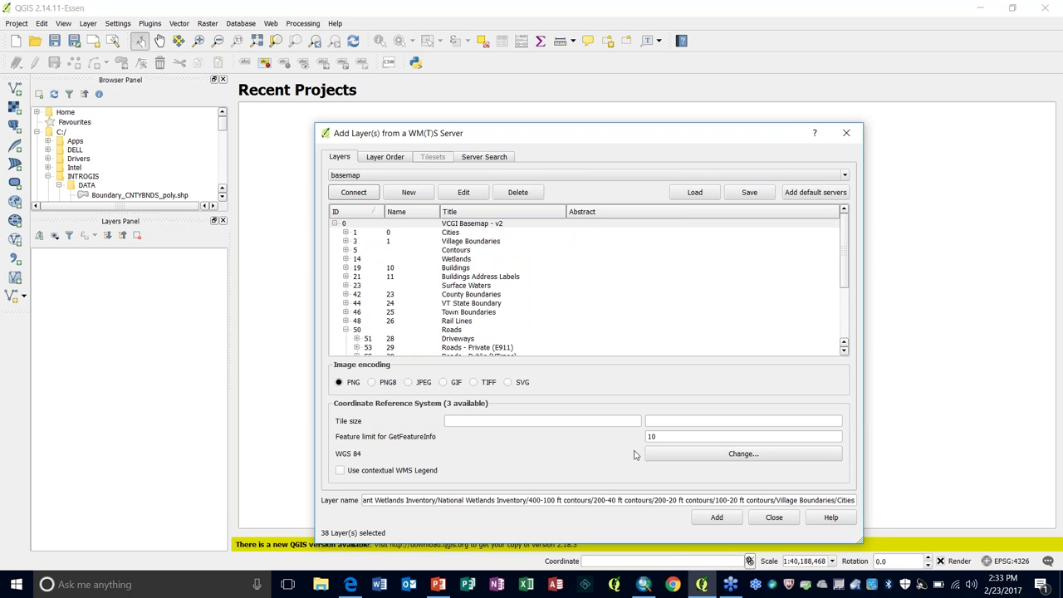
click(408, 383)
click(338, 383)
click(716, 517)
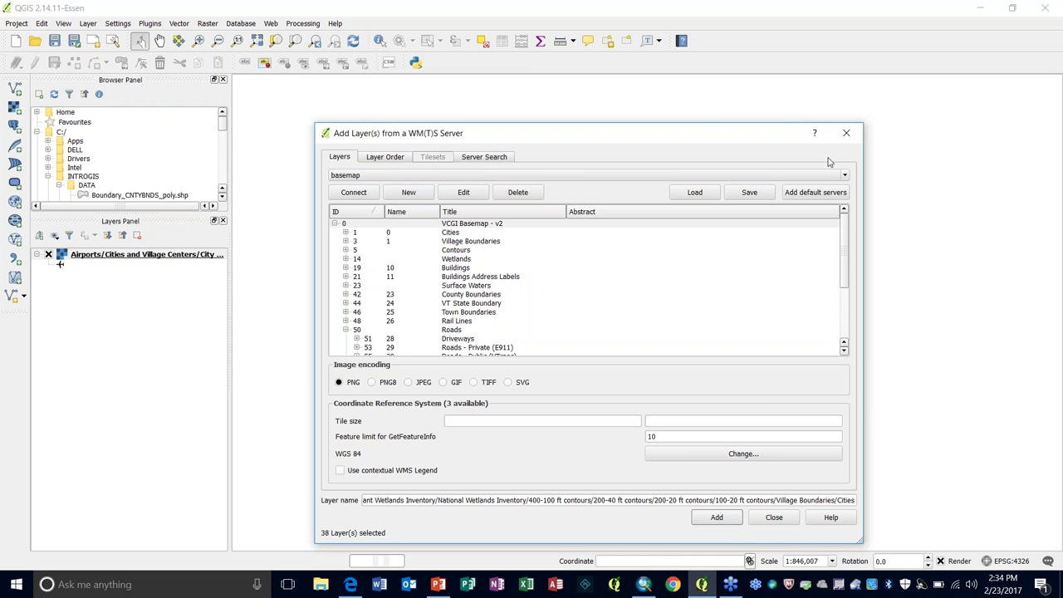
drag(708, 139, 635, 174)
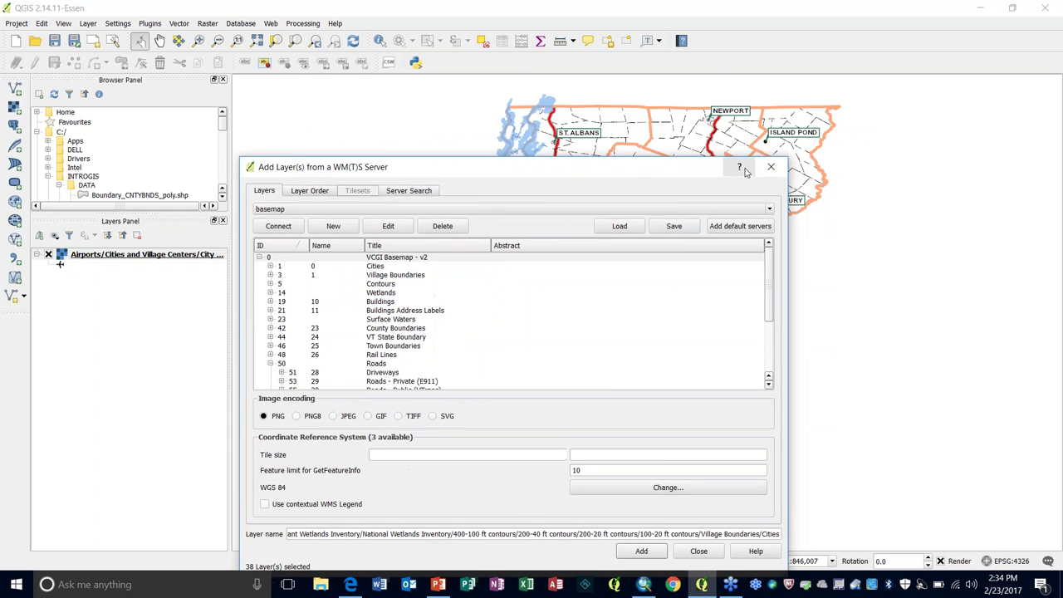
click(773, 166)
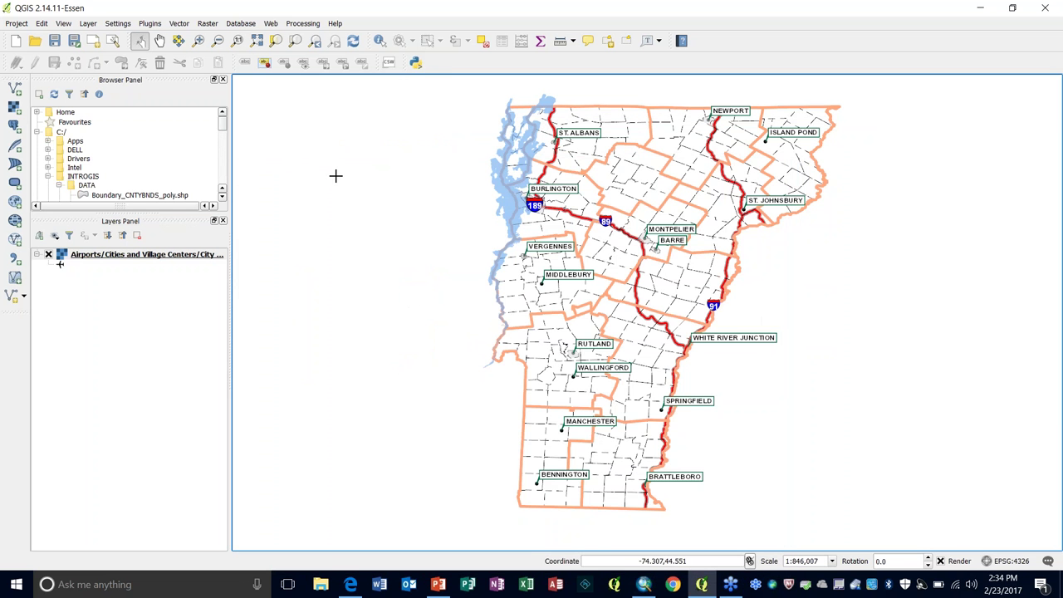
click(16, 23)
Apply the NAD83 / Vermont projection and zoom twice into the Montpelier–Barre area
click(39, 141)
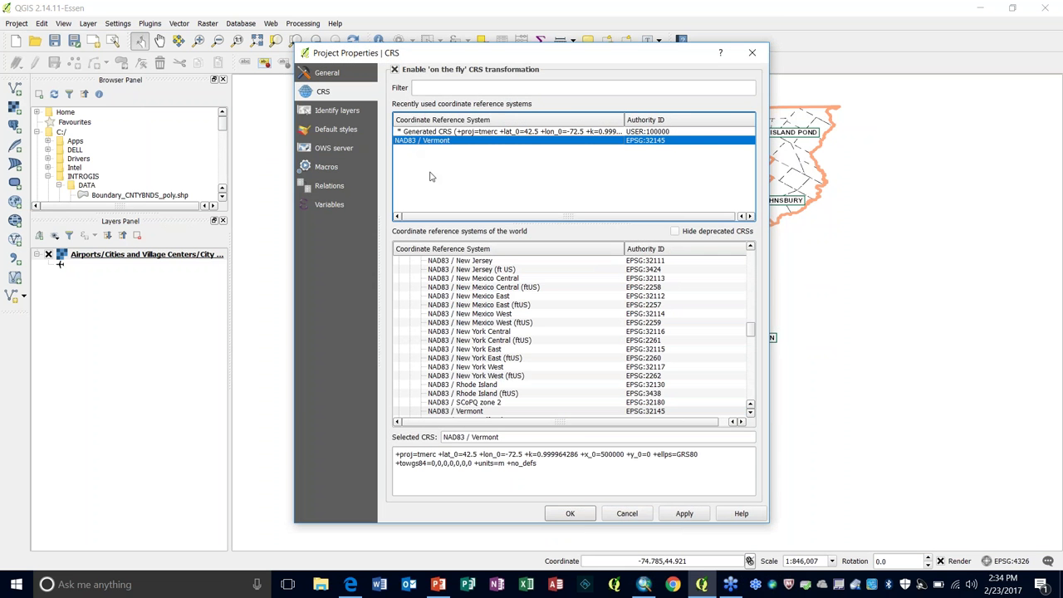
click(569, 515)
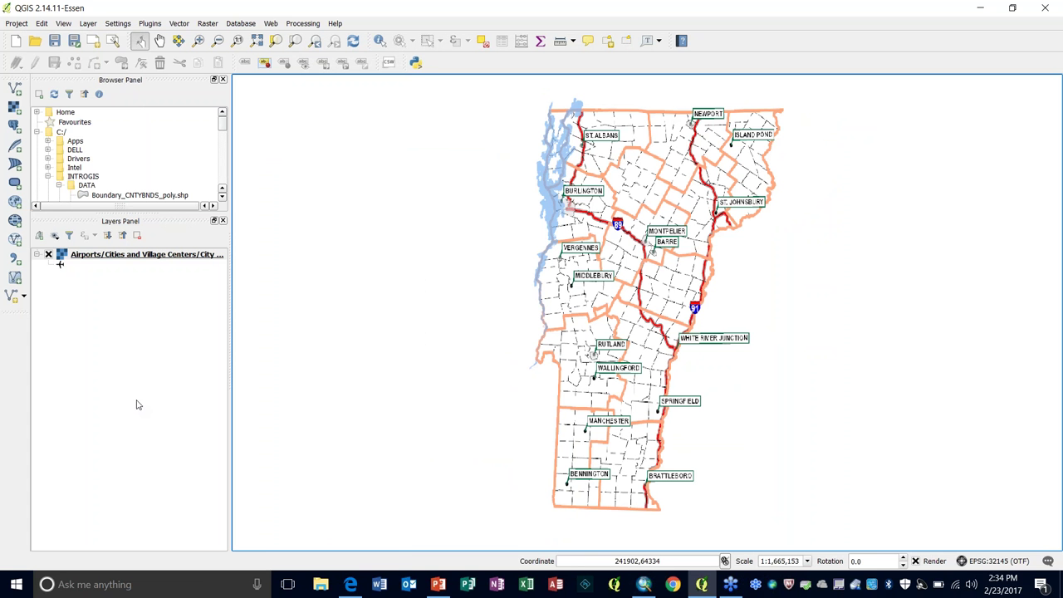
click(197, 41)
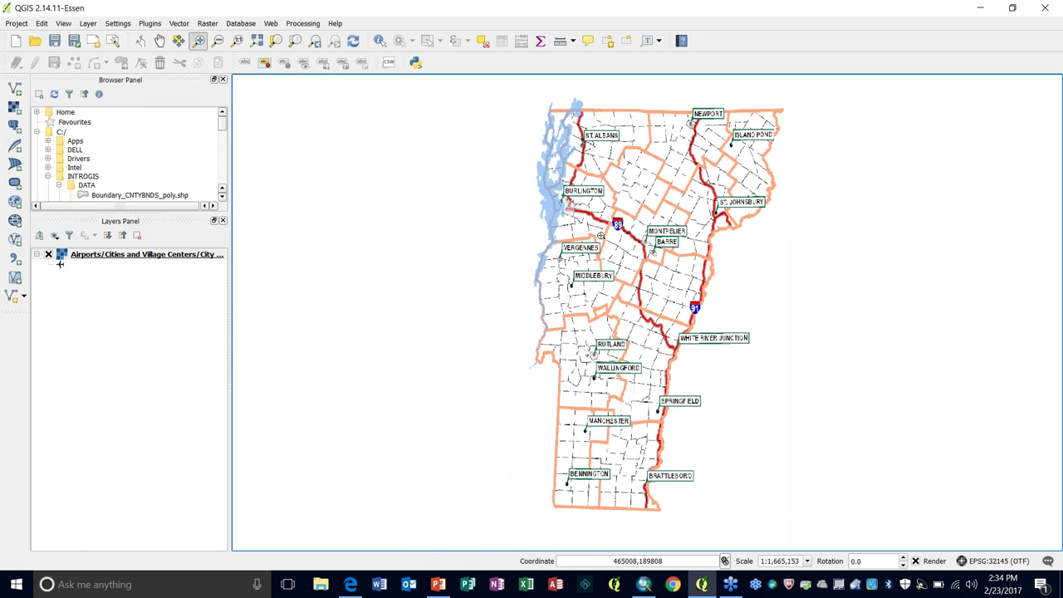
drag(627, 222, 670, 261)
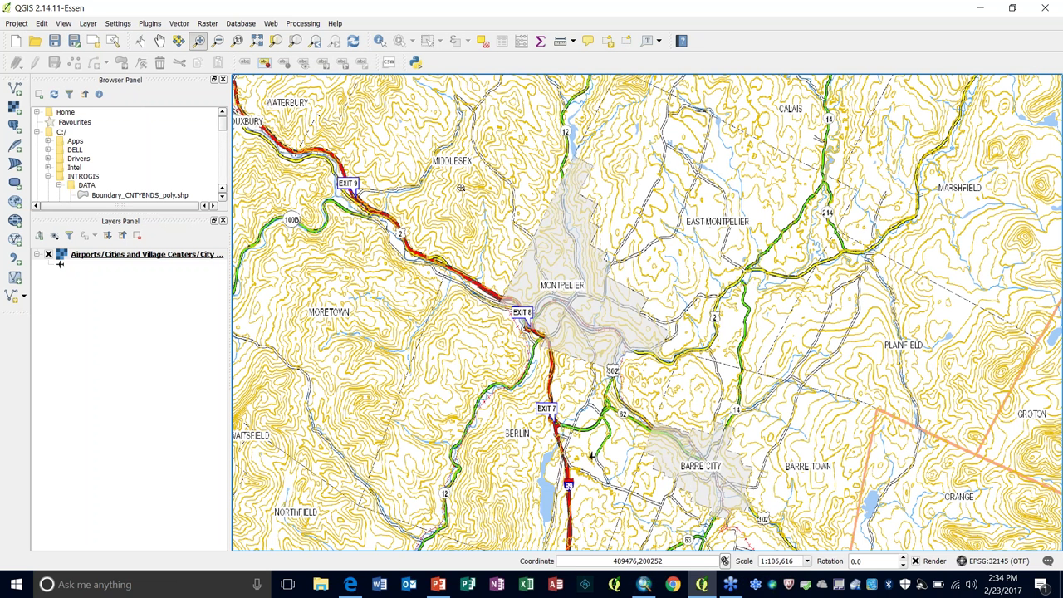
drag(461, 187, 686, 389)
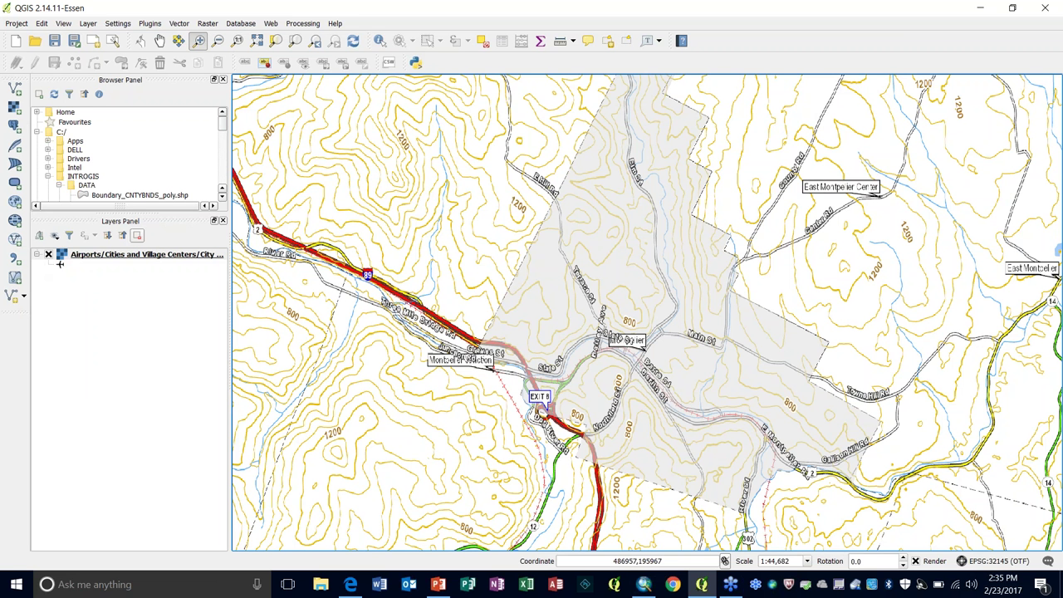
Remove the combined basemap layer from the project
right_click(98, 258)
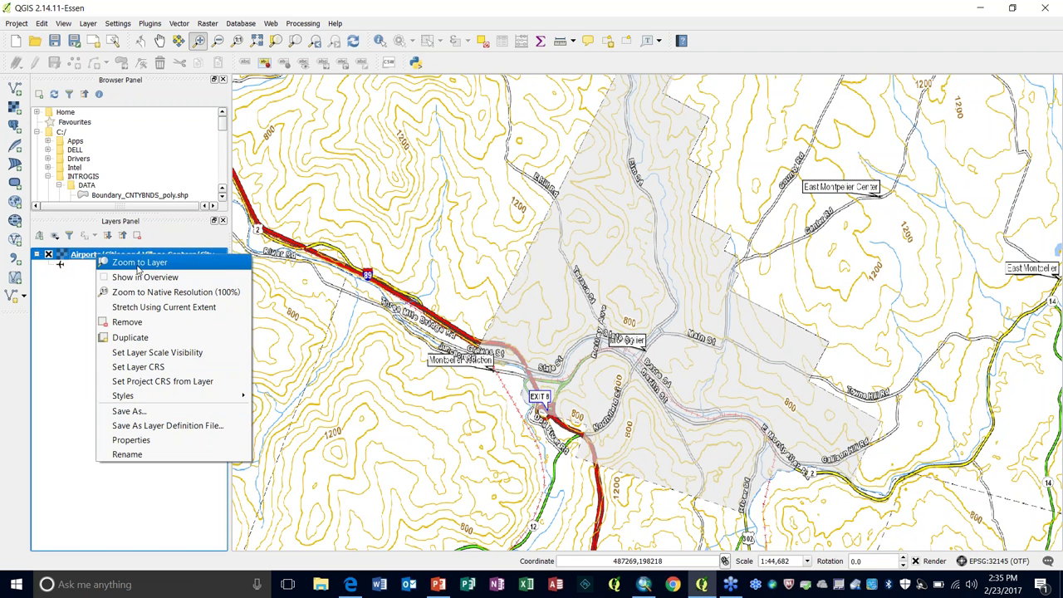
click(129, 322)
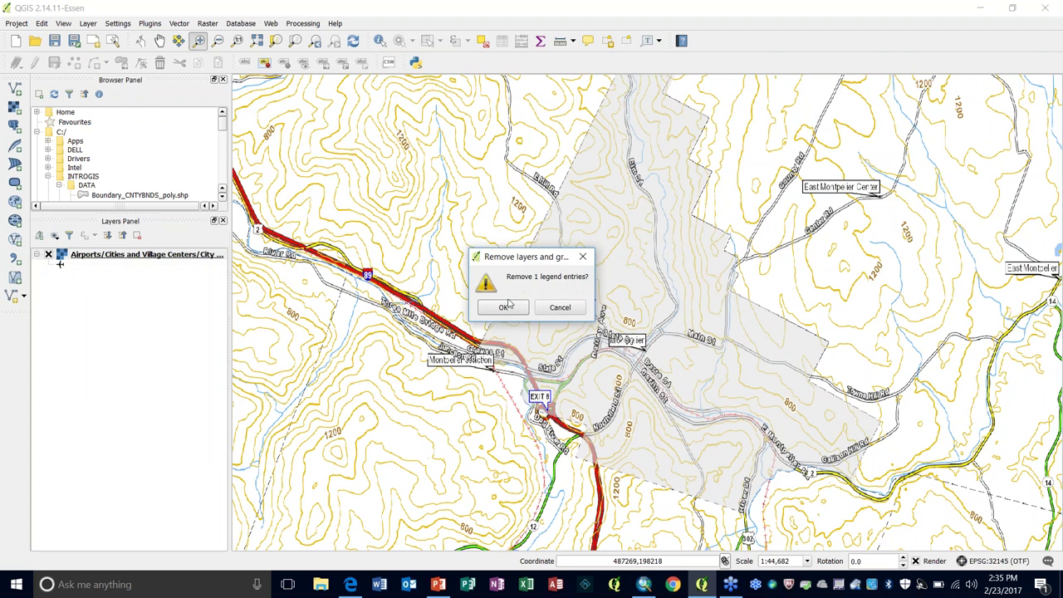
click(505, 306)
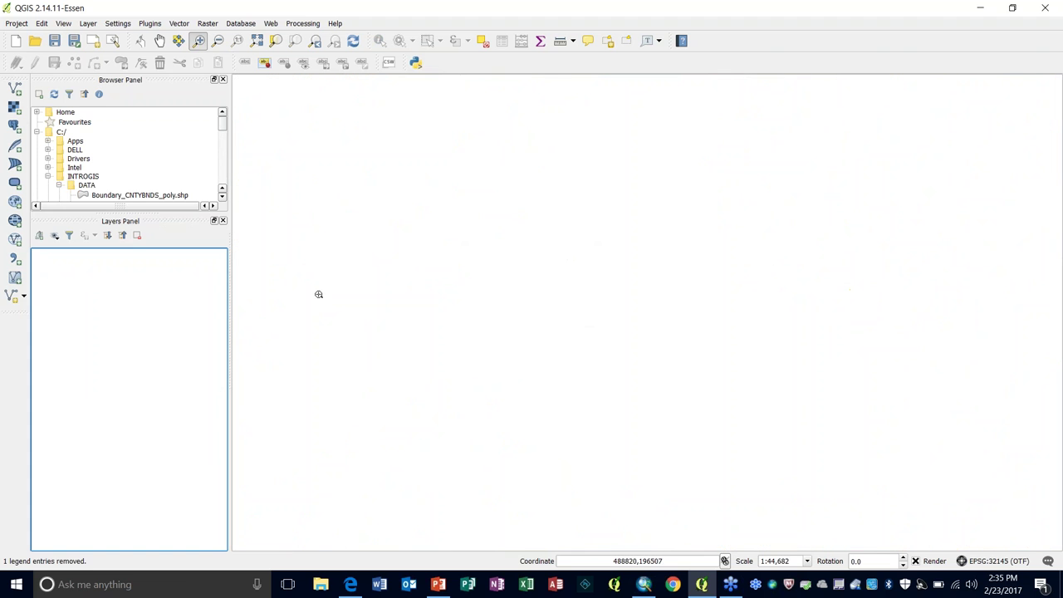
Add the Town Boundaries layer from the basemap connection as PNG
click(15, 204)
click(279, 229)
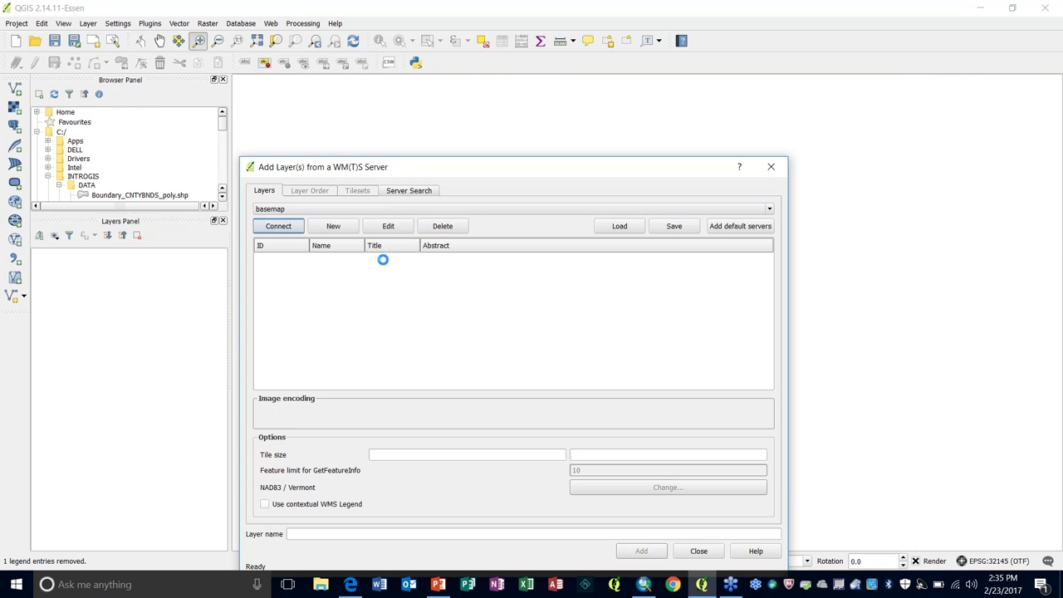
scroll(770, 324, down, 1)
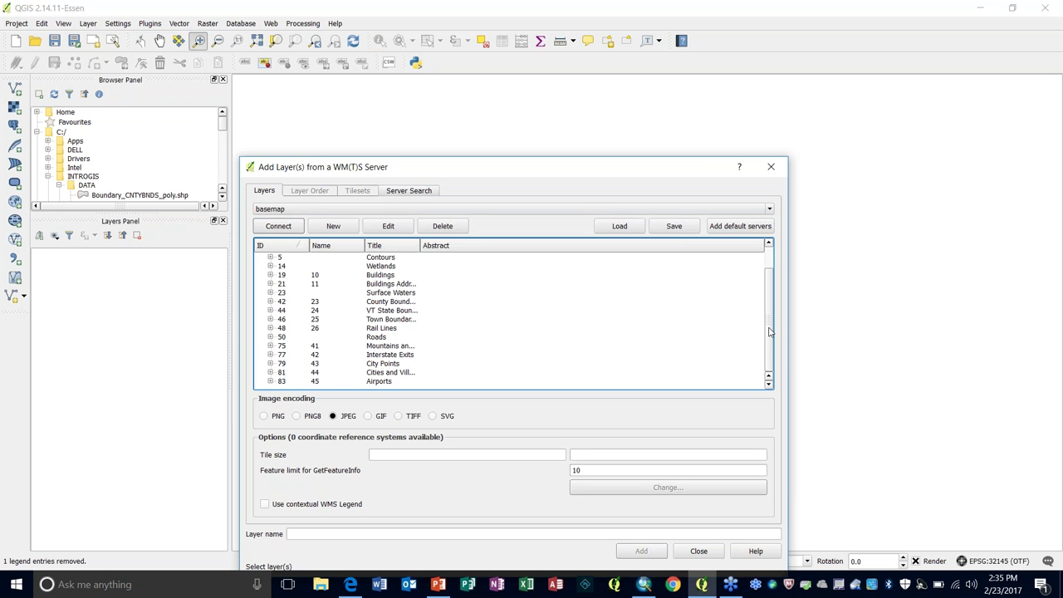
scroll(770, 327, up, 1)
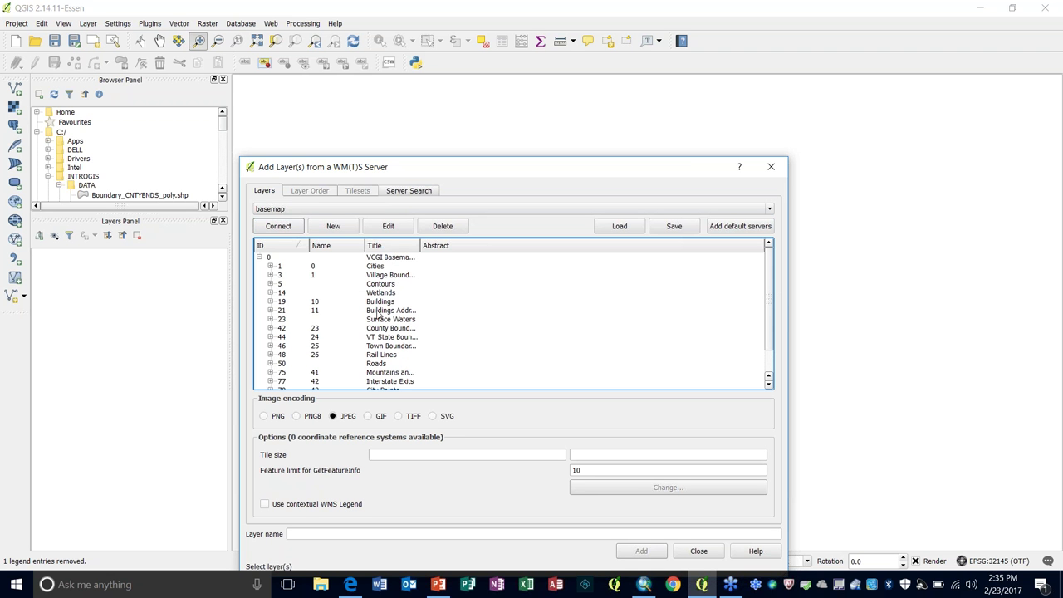
click(381, 347)
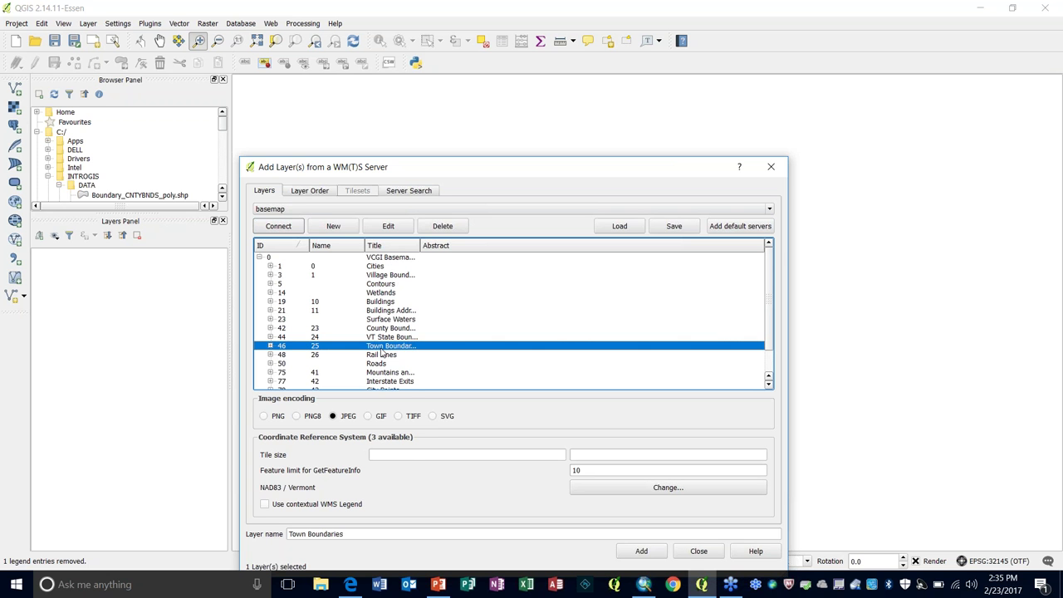
click(264, 416)
click(642, 552)
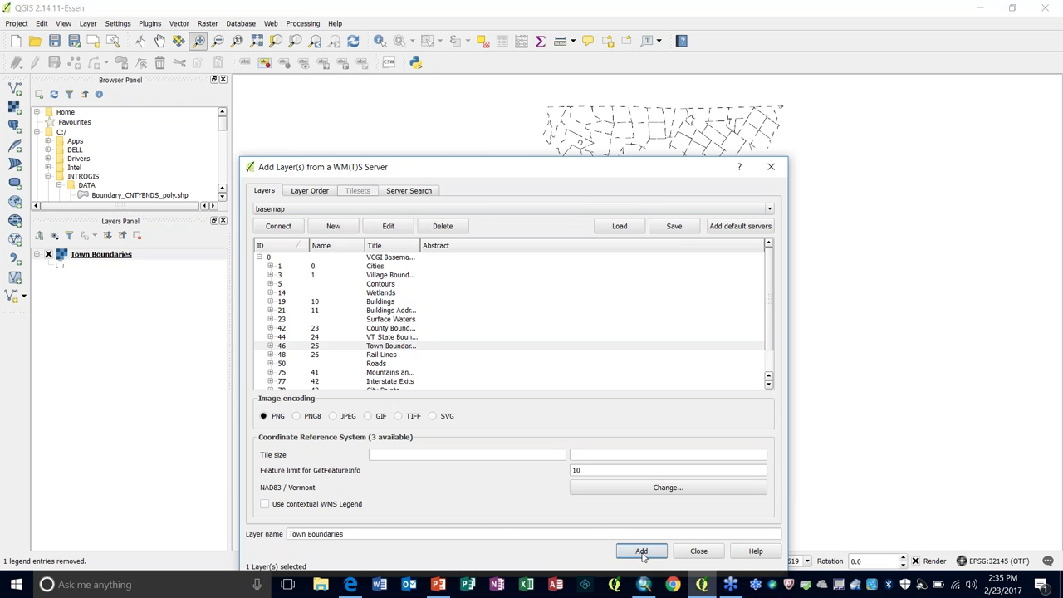
Add the Roads layer group from the basemap service to the map
click(377, 365)
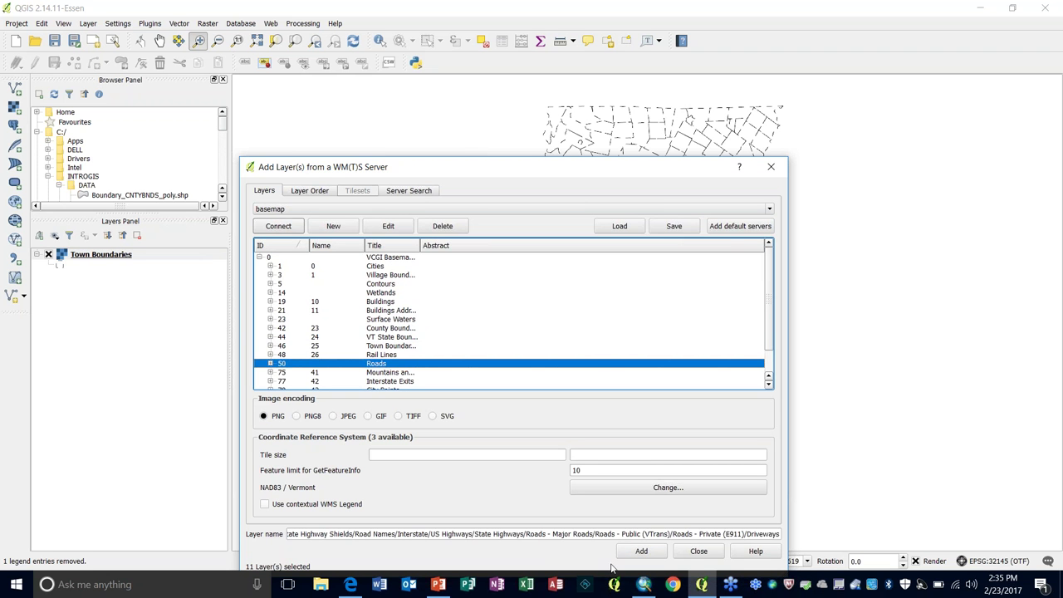
click(642, 551)
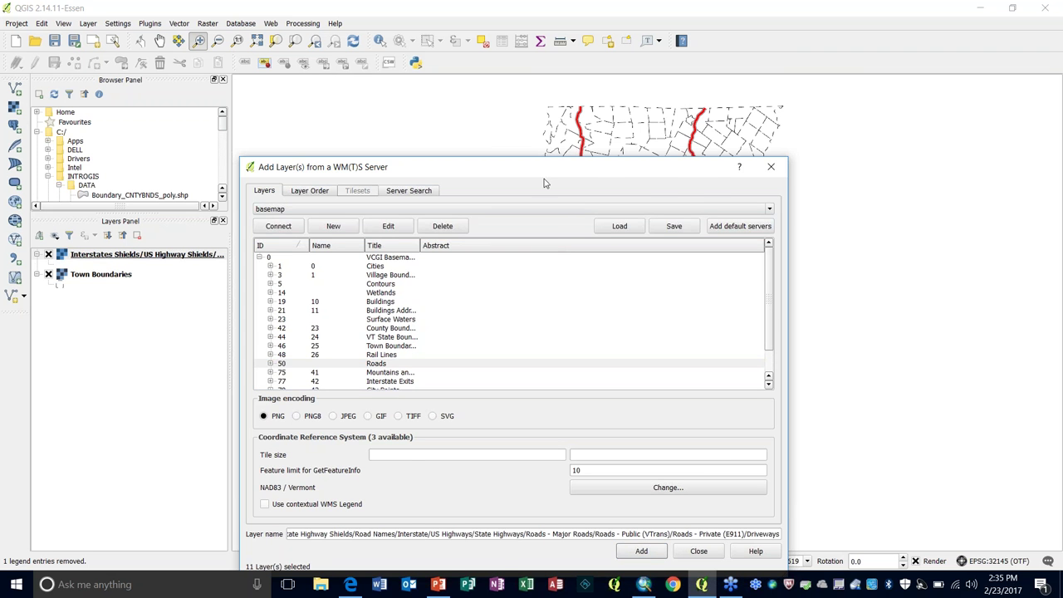
drag(544, 183, 540, 157)
click(769, 155)
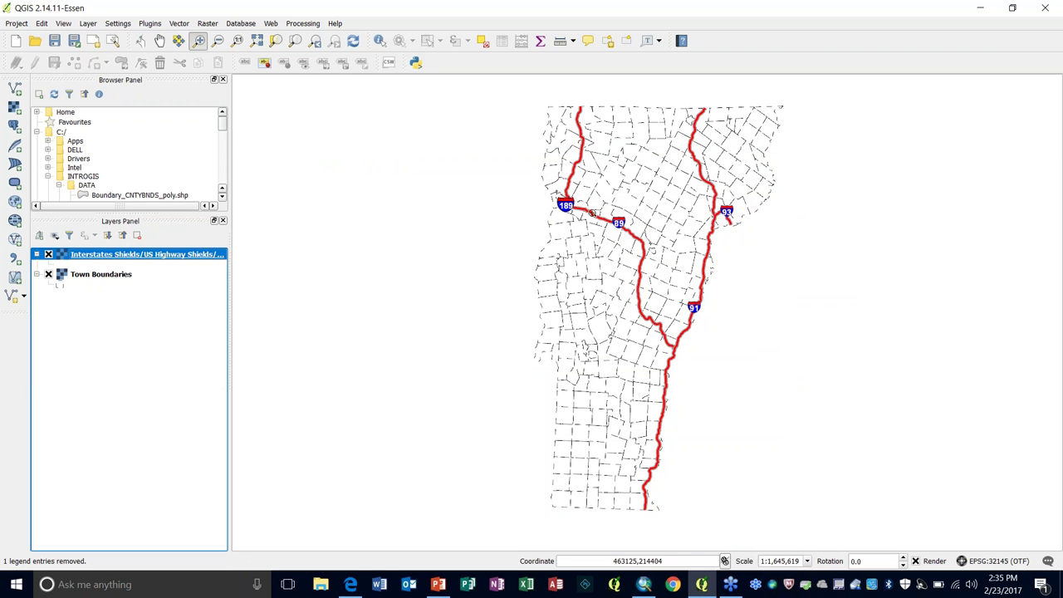
Zoom from central Vermont into Montpelier's road network, then return to Edge
drag(593, 213, 673, 292)
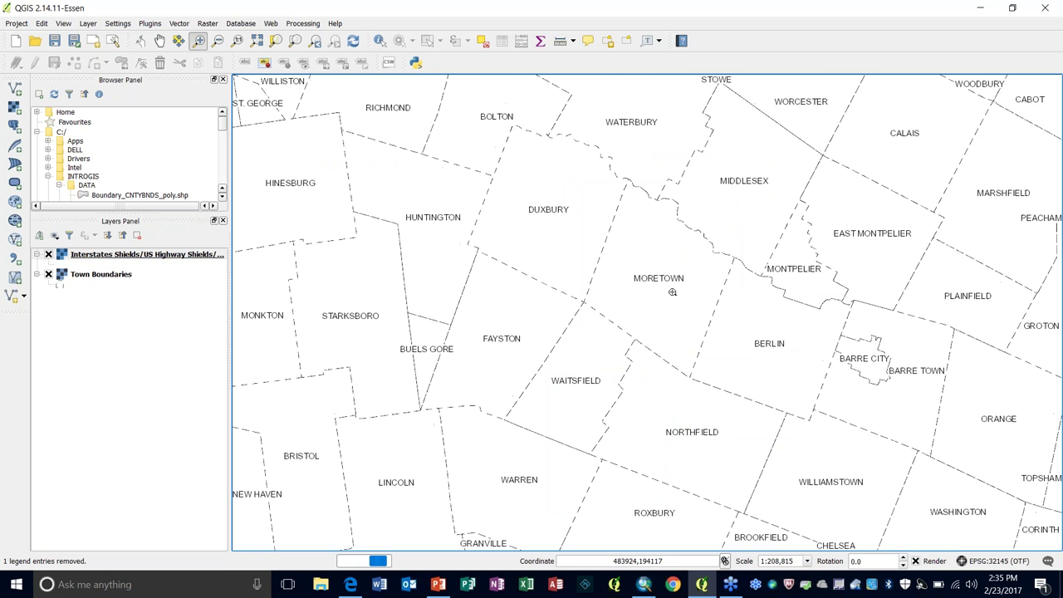
drag(759, 247, 875, 333)
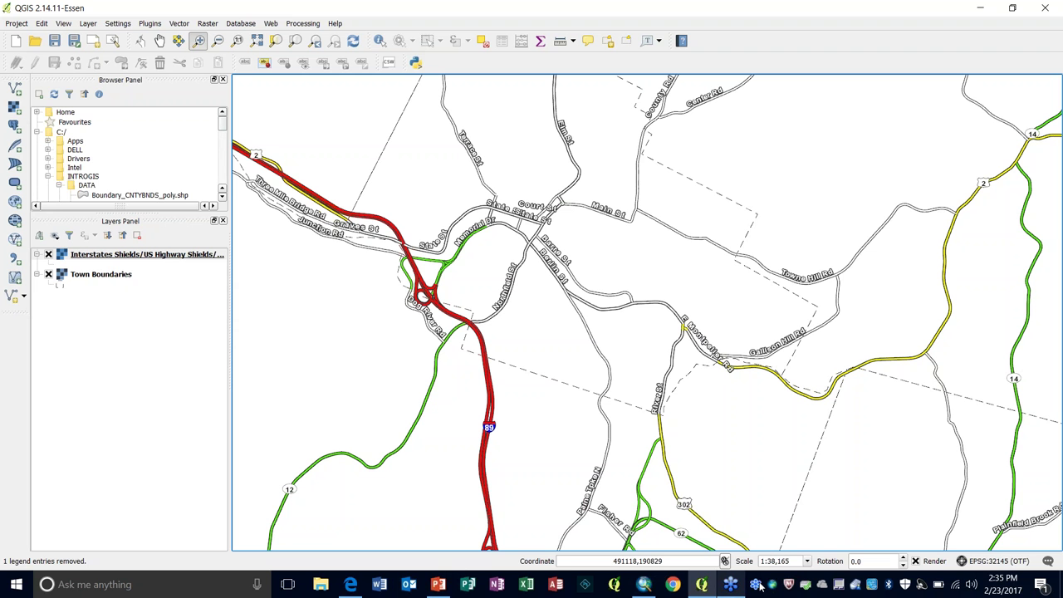
mouse_move(640, 591)
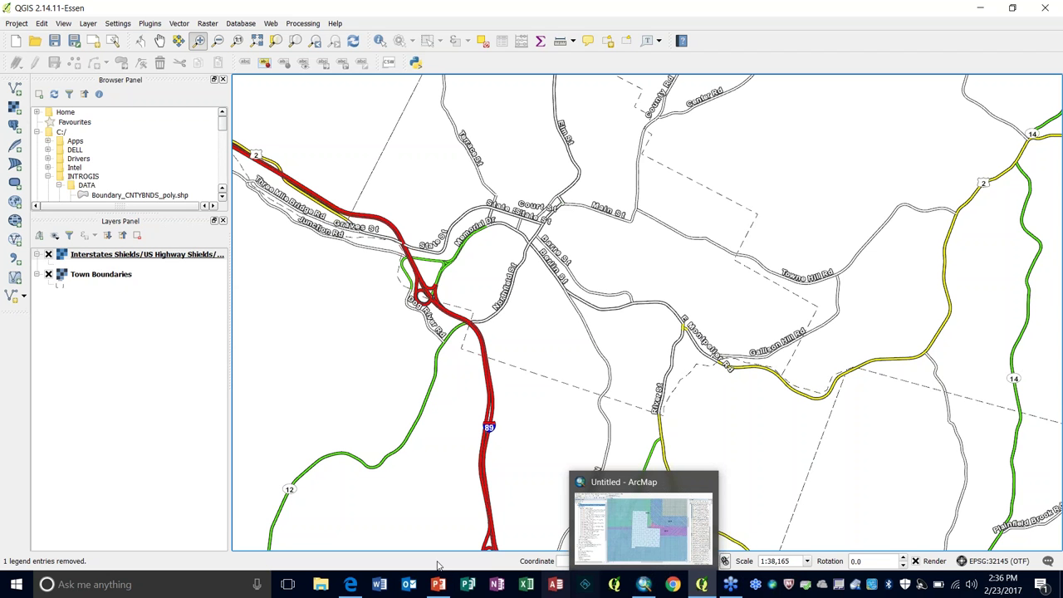
click(350, 583)
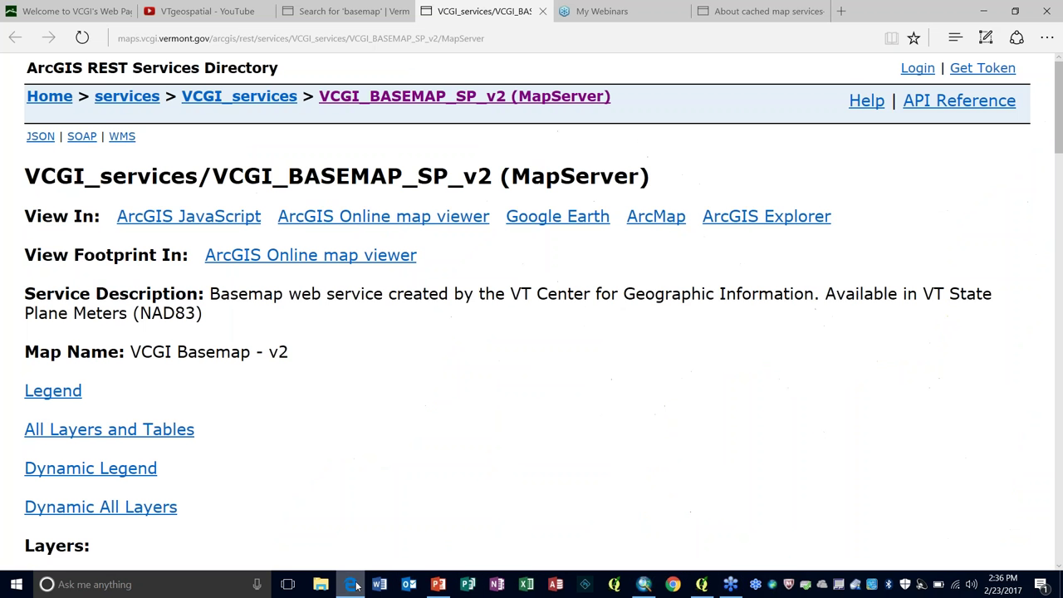
Replace the basemap search with 'naip' on the geodata portal and browse the results
click(541, 11)
drag(1060, 226, 1060, 133)
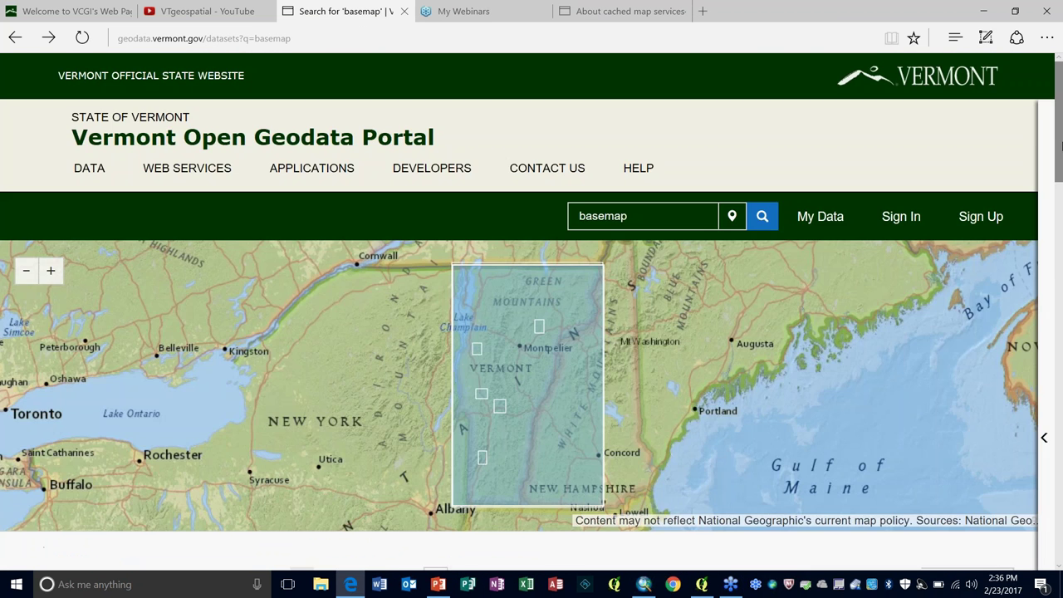
drag(629, 216, 455, 217)
text(naip)
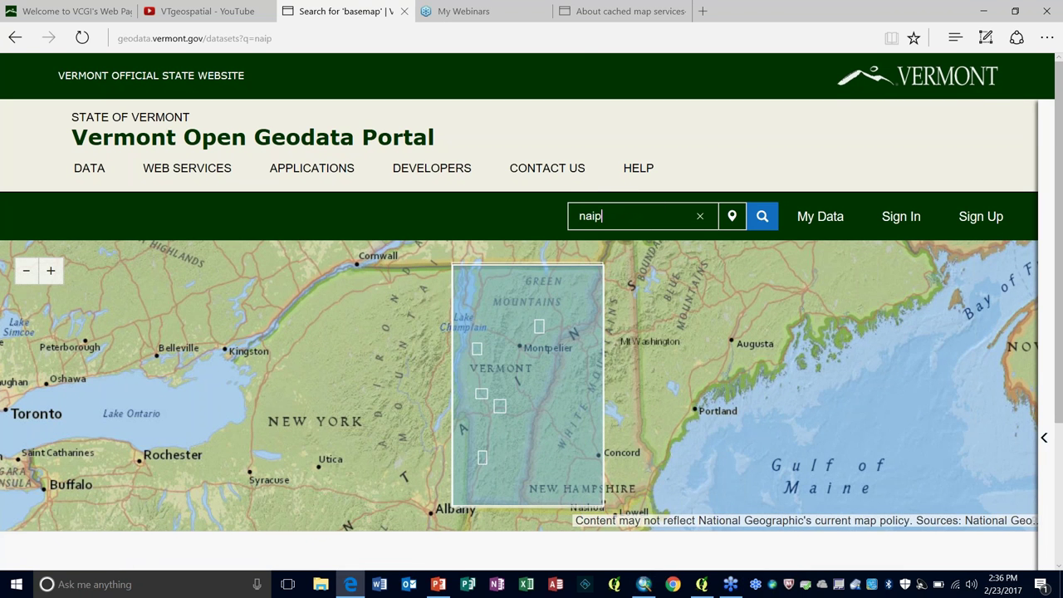
key(Return)
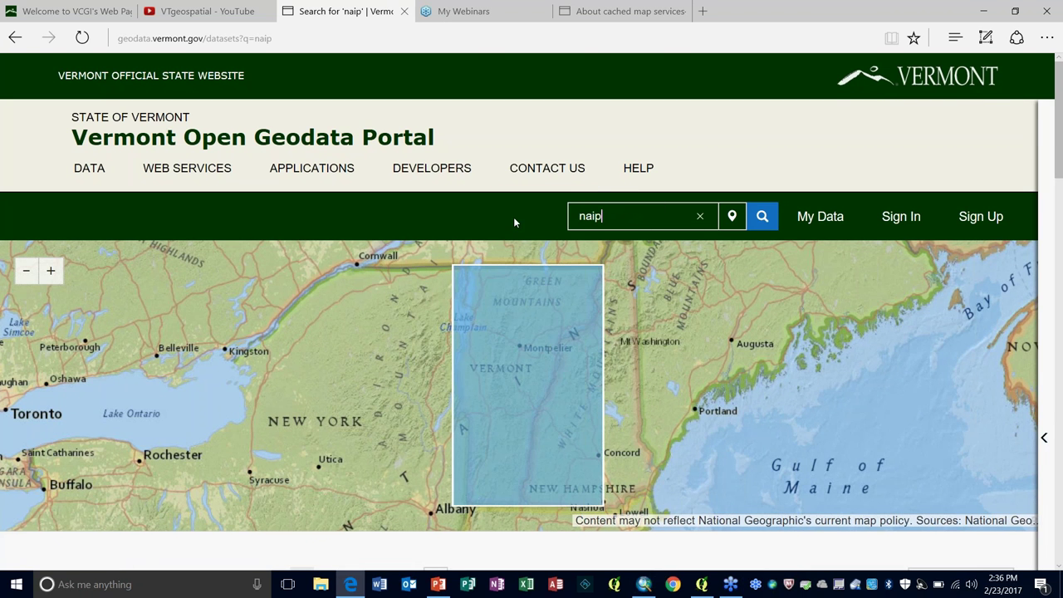
click(1058, 160)
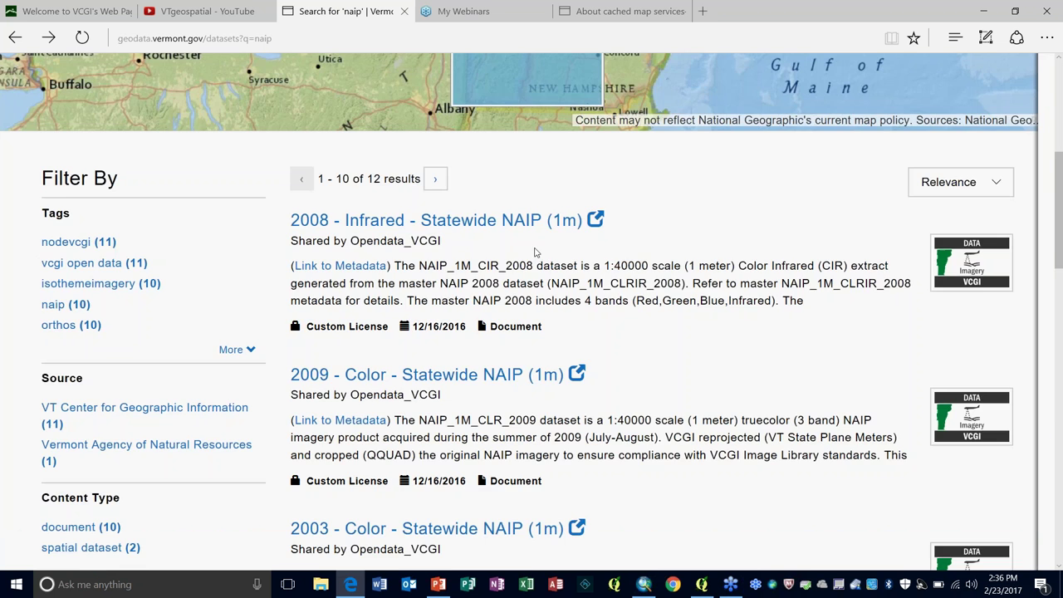
scroll(609, 221, down, 2)
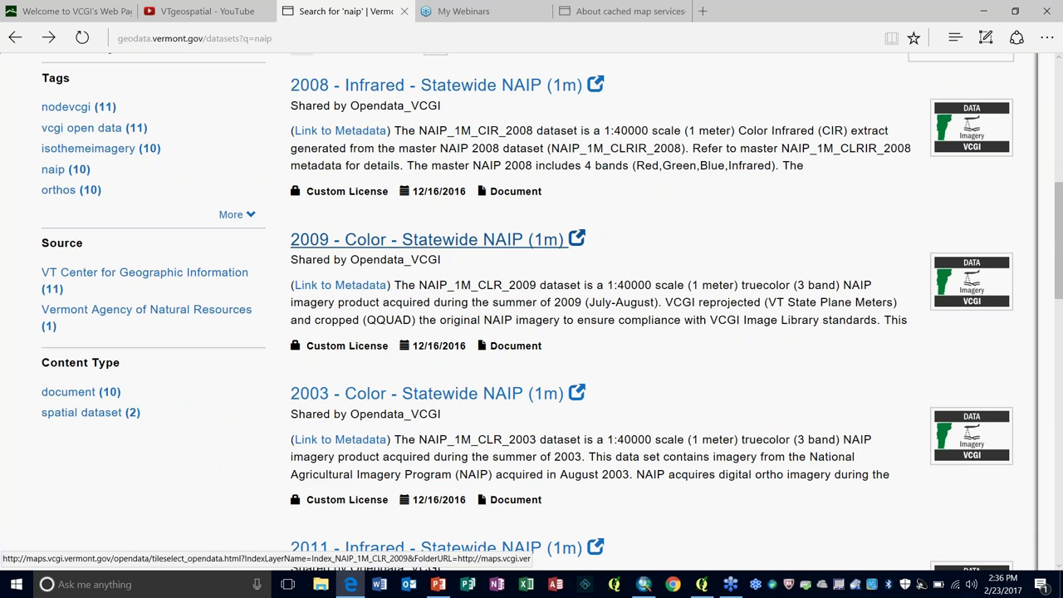
drag(1061, 230, 1060, 318)
scroll(582, 332, down, 3)
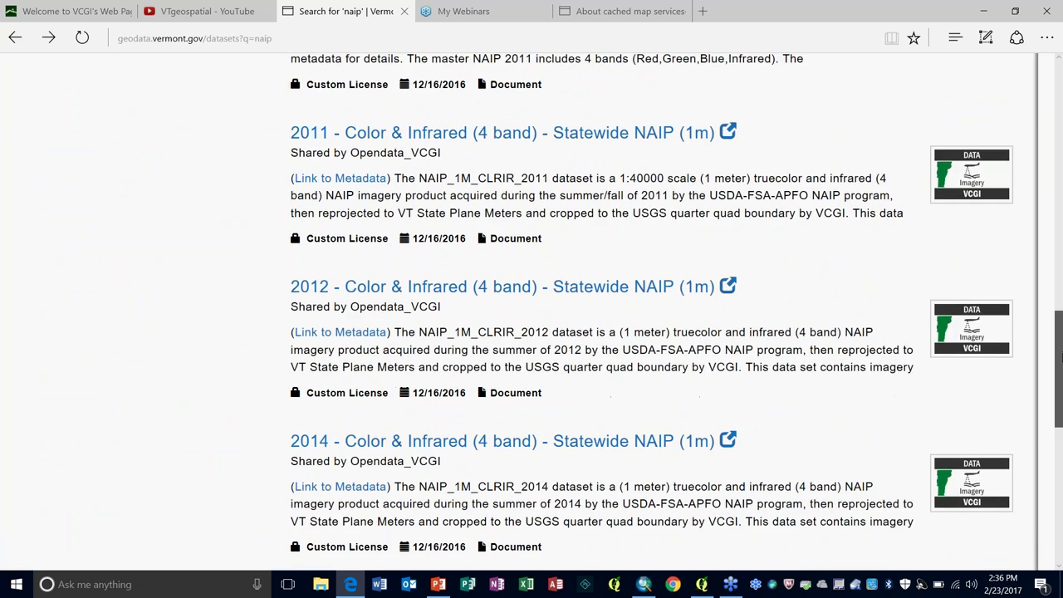
key(Home)
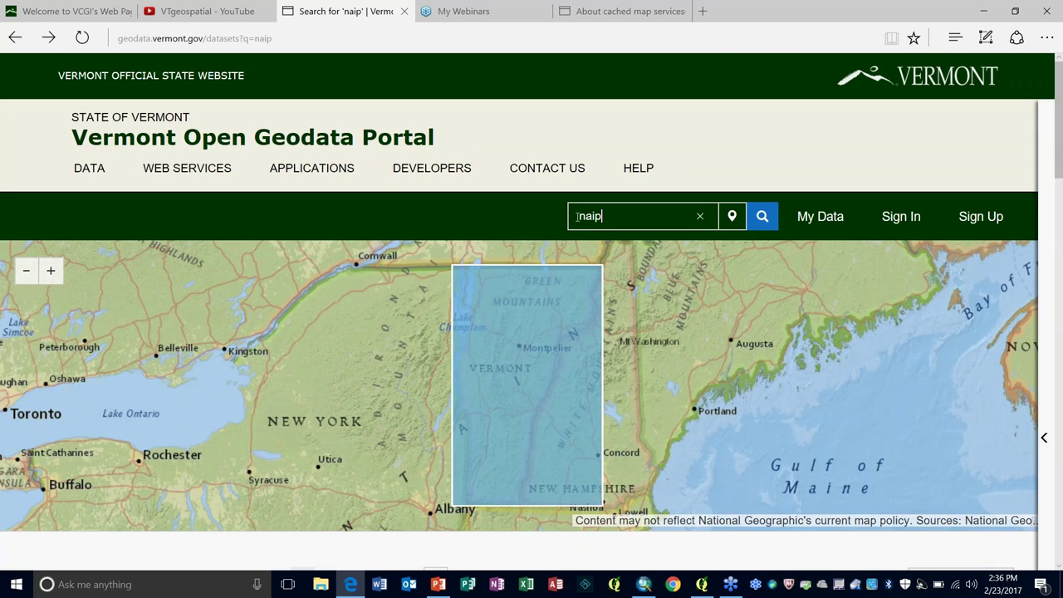
Refine the search to 'all naip' and scroll to the VT NAIP Color Imagery, Not Cached service
click(580, 216)
text(all)
key(Return)
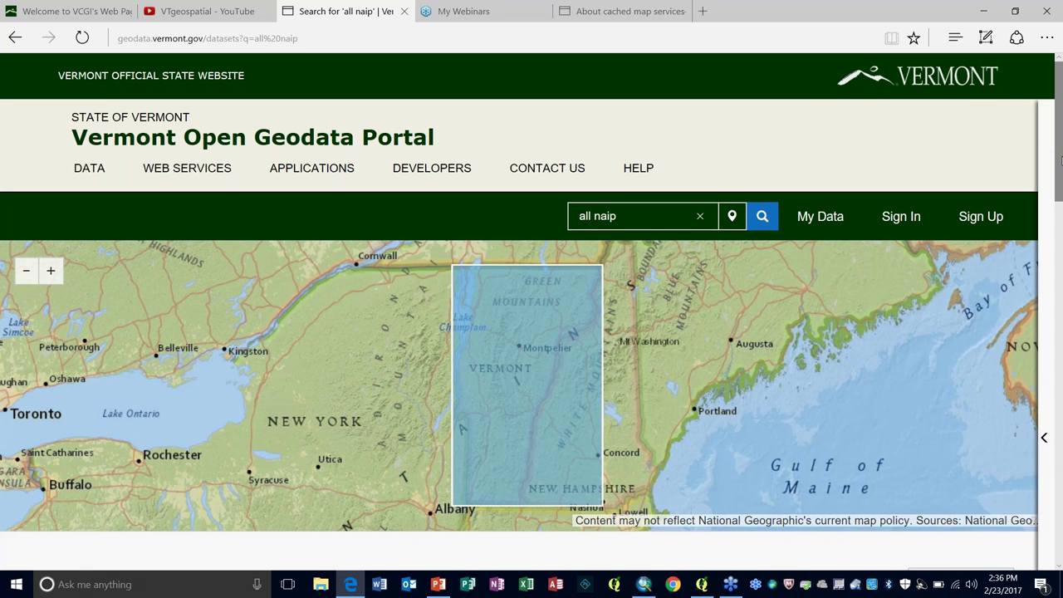
drag(1061, 161, 1061, 487)
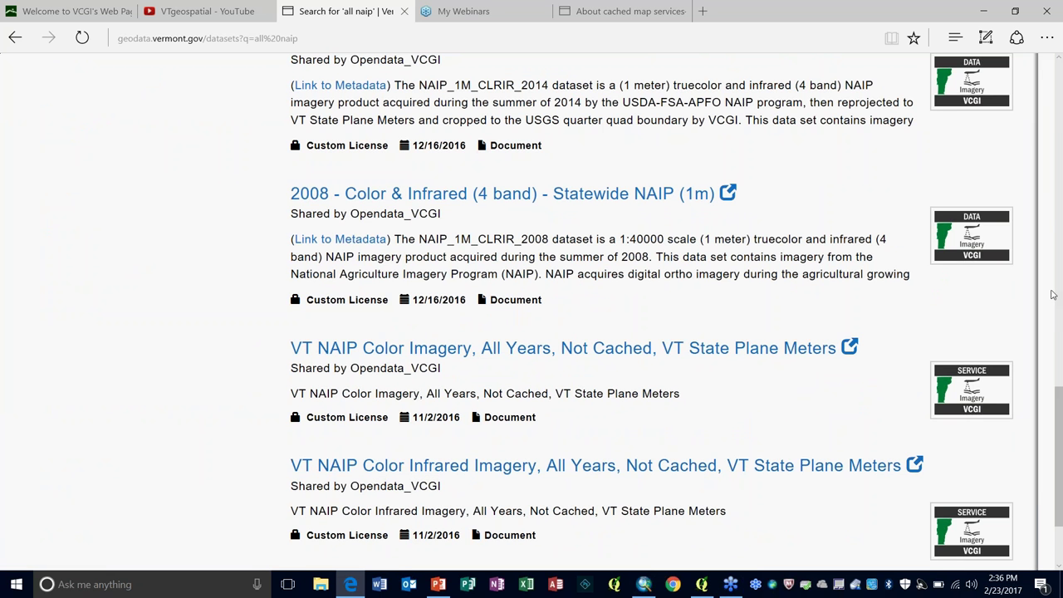
Open the IMG_VCGI_NAIP_SP_NOCACHE ImageServer page, copy its WMS link, and return to QGIS
click(384, 349)
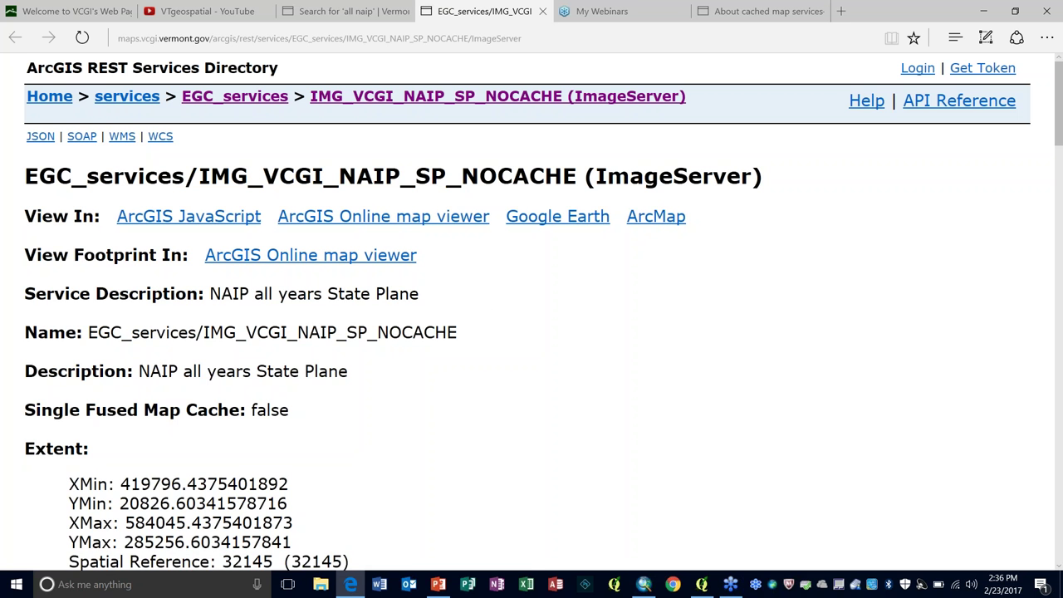
right_click(122, 138)
click(166, 213)
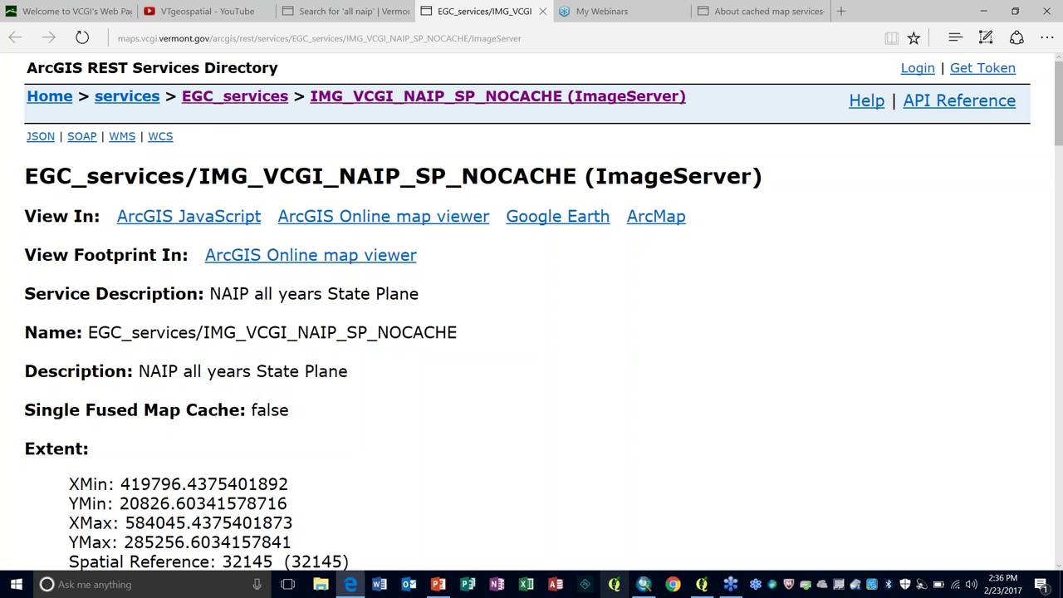
click(702, 584)
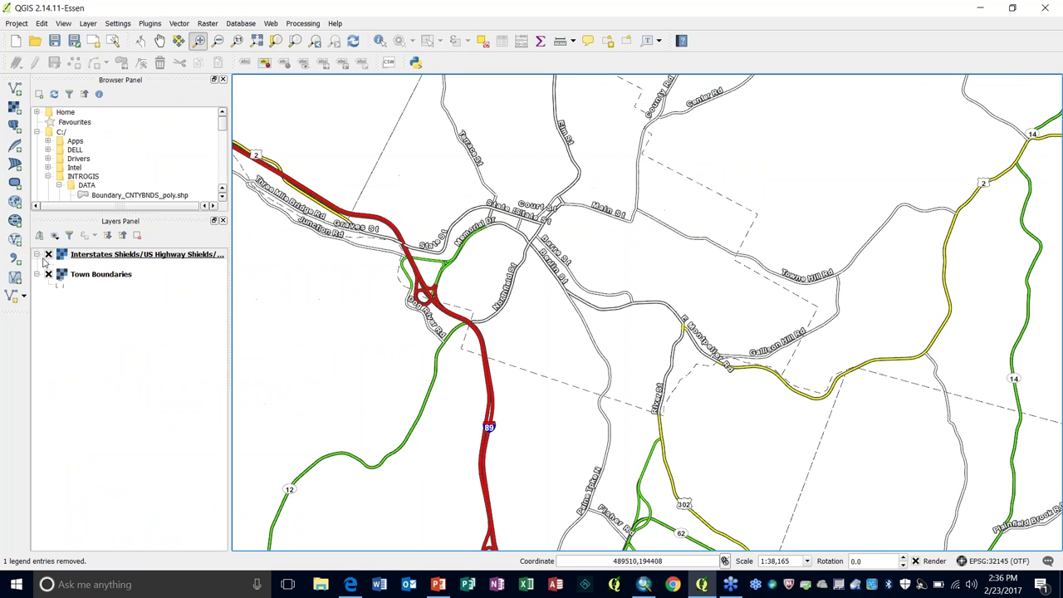
Create a WMS connection named 'all naip' with the pasted NAIP ImageServer WMS URL
click(15, 201)
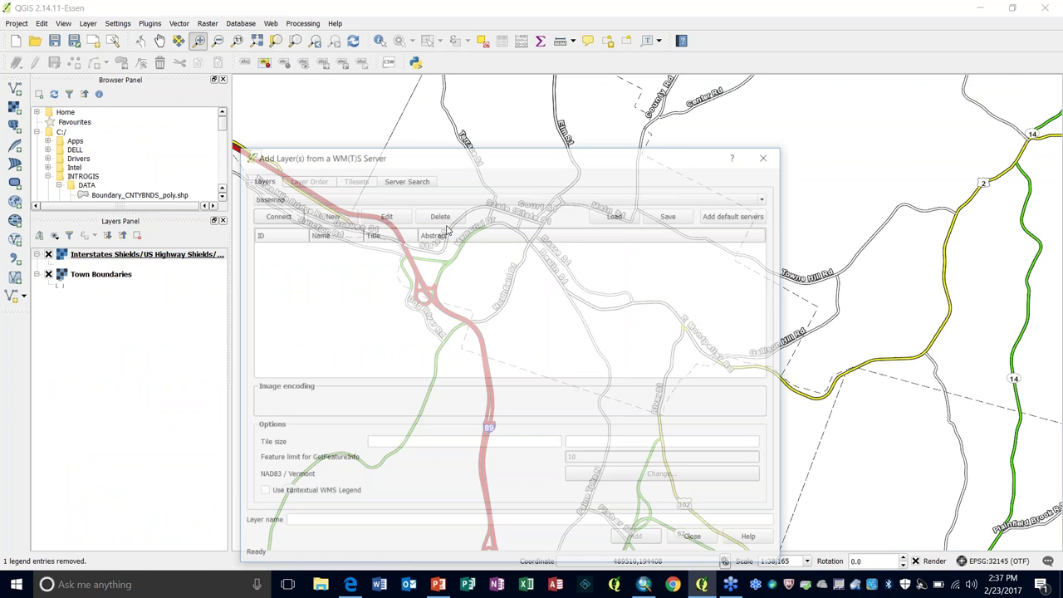
click(330, 214)
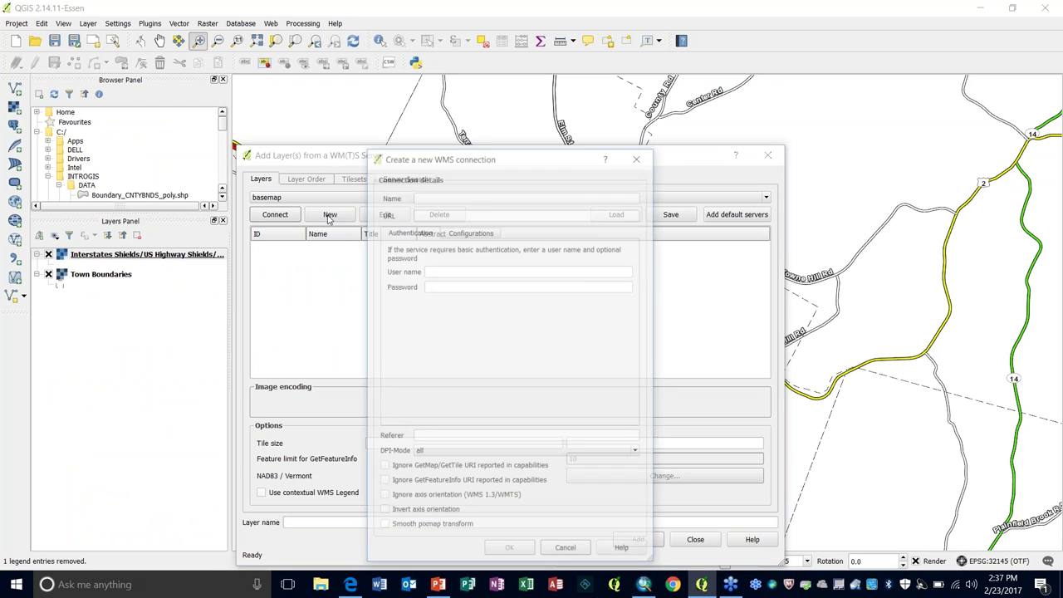
click(417, 213)
right_click(418, 213)
click(440, 264)
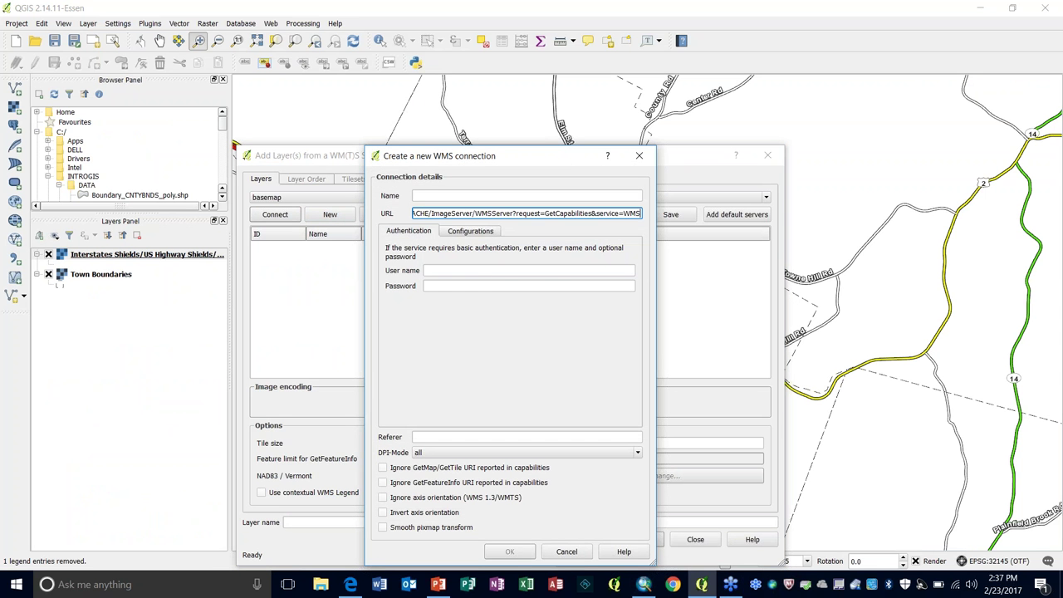
click(425, 198)
text(all naip)
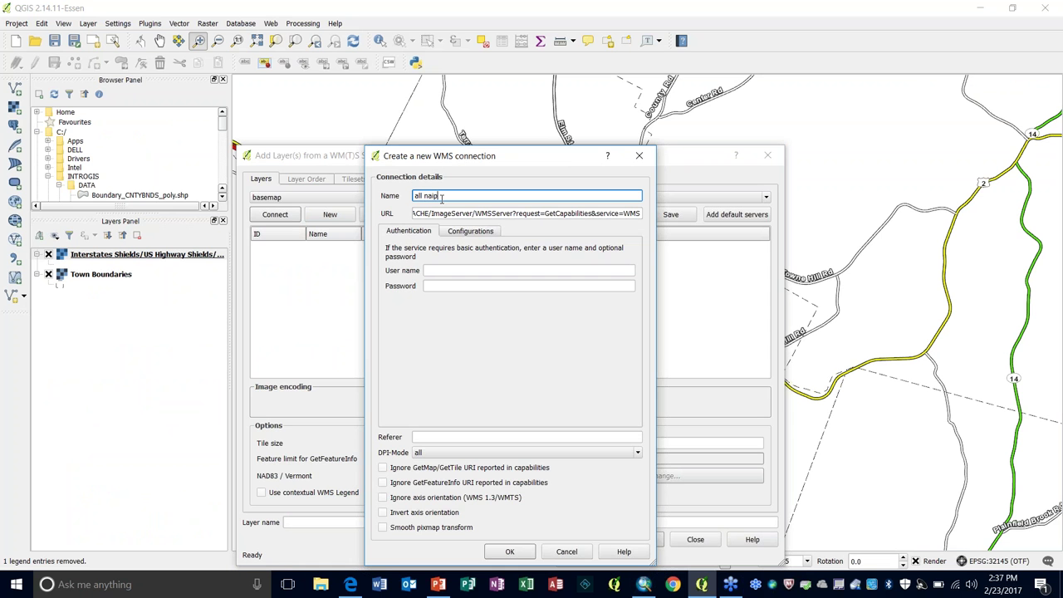
click(510, 552)
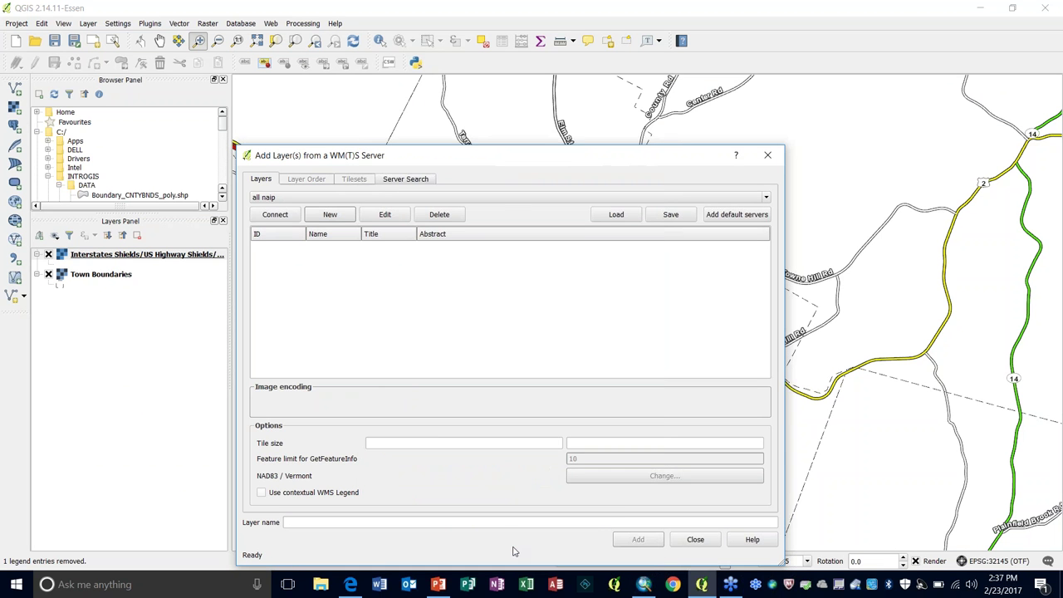
Connect and add the top-level IMG_VCGI_NAIP_SP_NOCACHE layer (ID 0) to the map
click(275, 214)
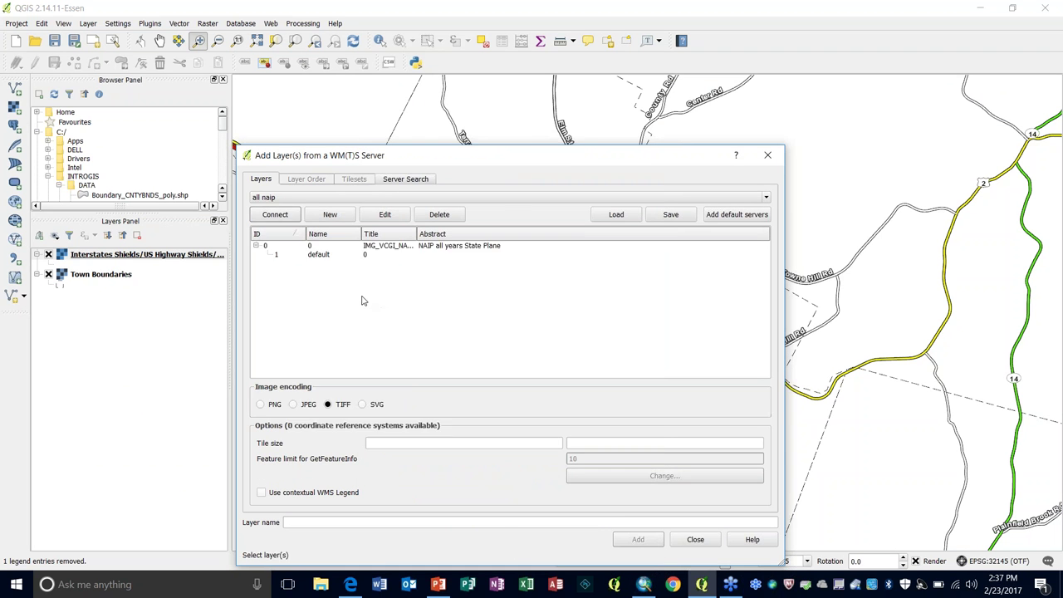
click(321, 255)
click(388, 246)
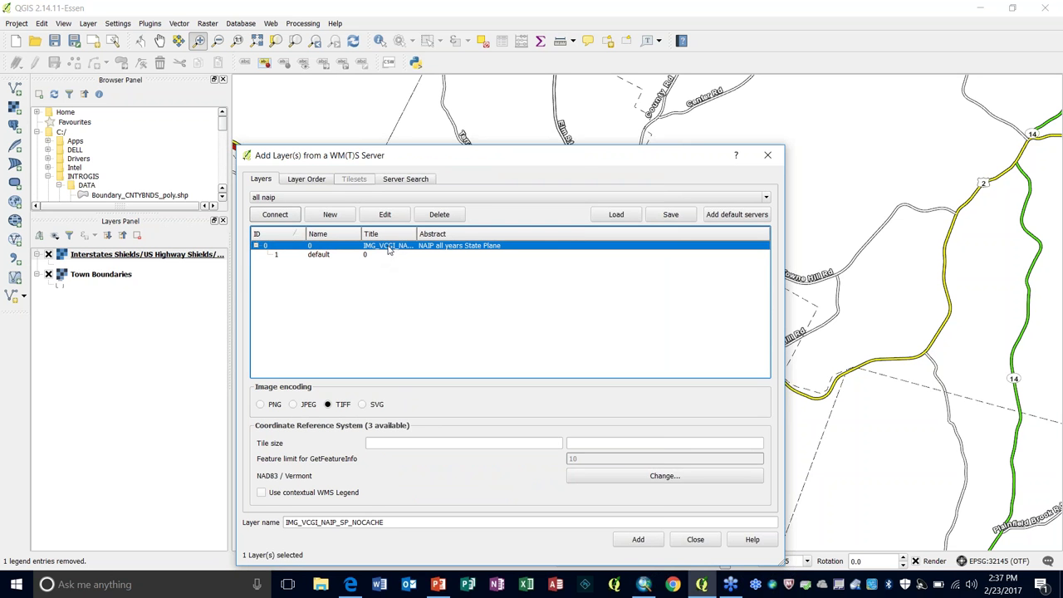
click(641, 539)
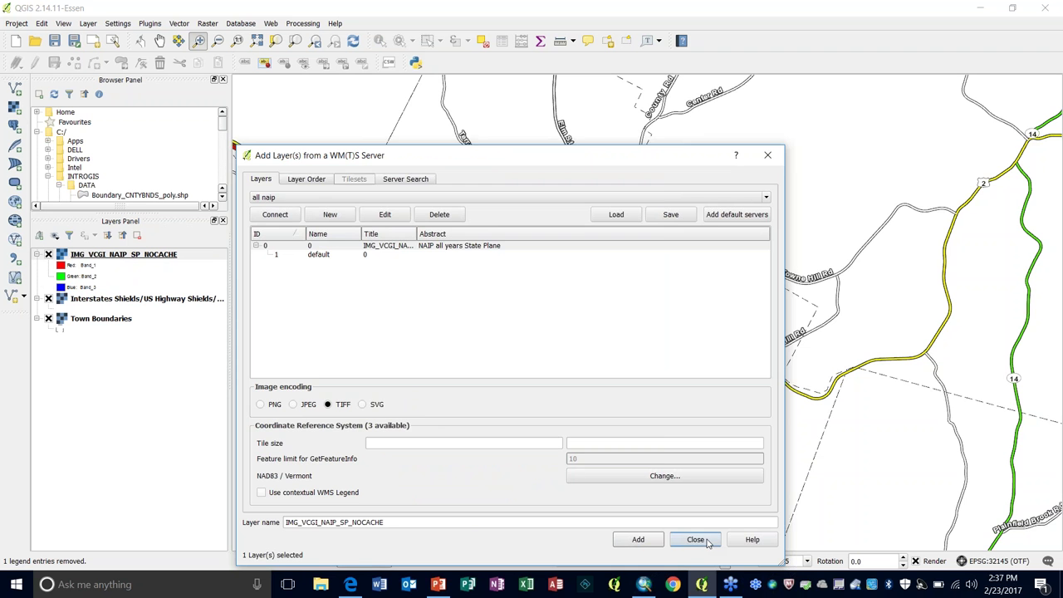
click(706, 541)
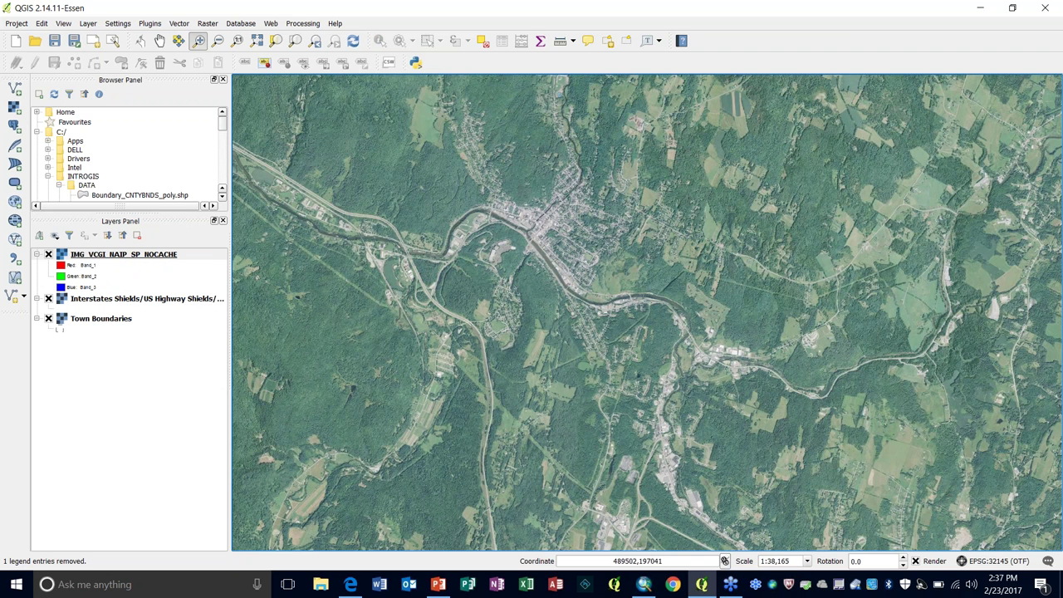
Pan the QGIS map to a new area so the NAIP colour imagery fills the canvas
click(159, 40)
drag(506, 187, 526, 205)
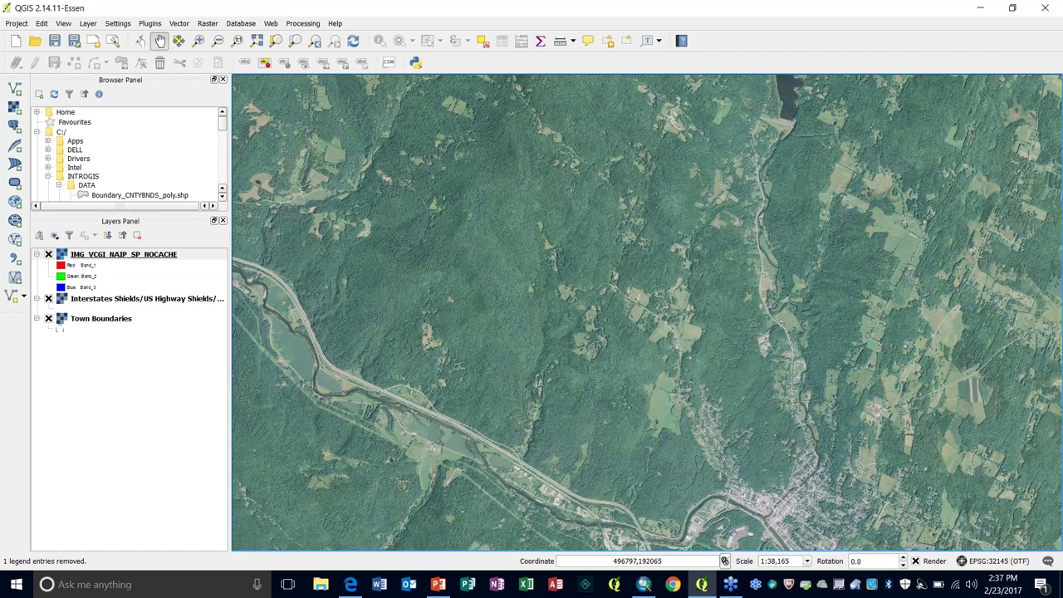
drag(874, 181, 468, 334)
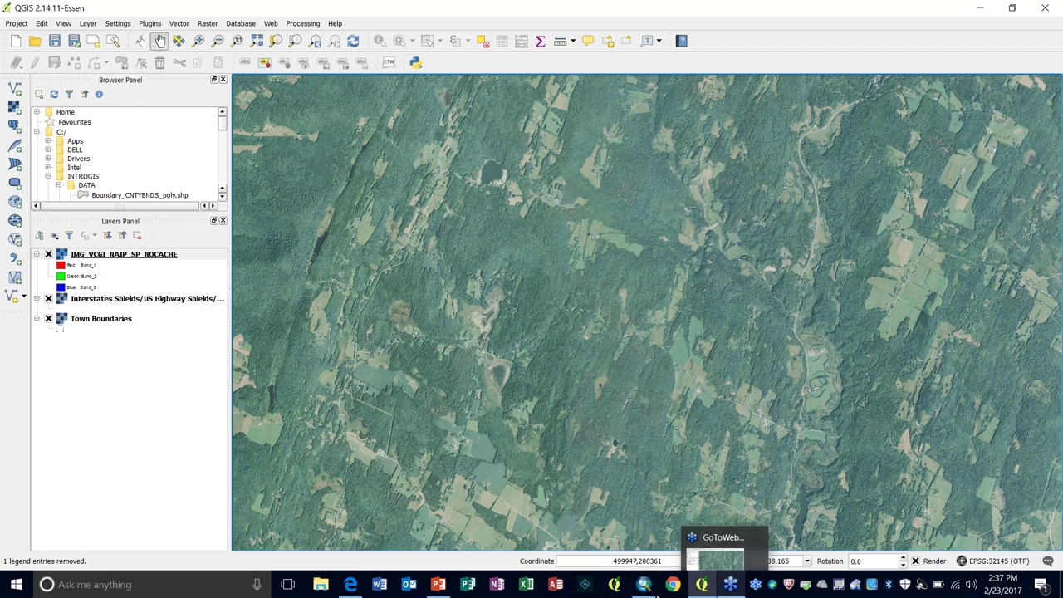
Uncheck the ALLIMAGERY group, drag IMG_VCGI_NAIP_SP_NOCACHE onto the map, and collapse the group
click(641, 587)
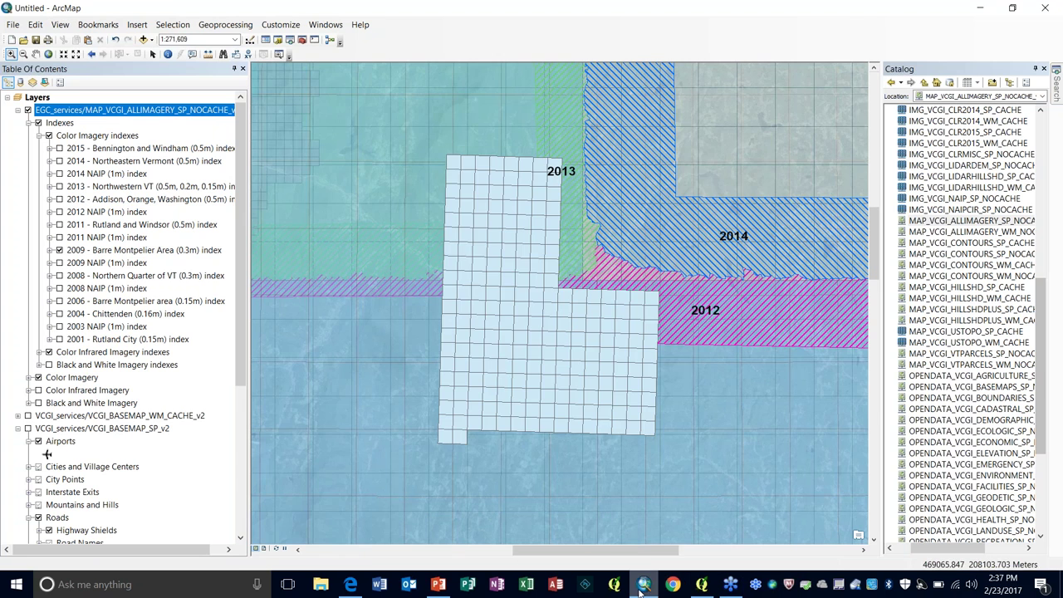
click(27, 110)
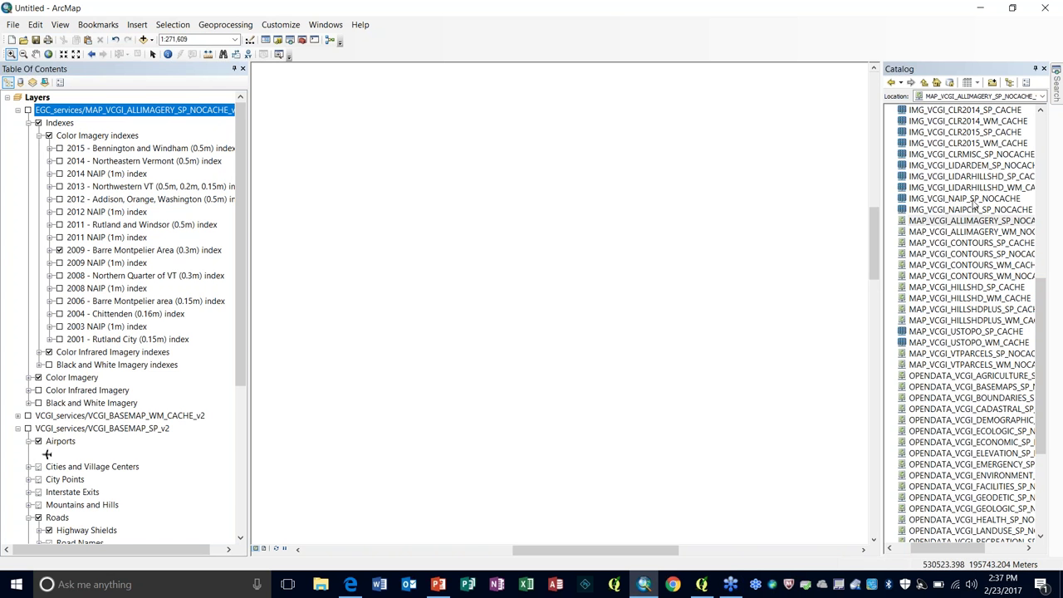
click(999, 200)
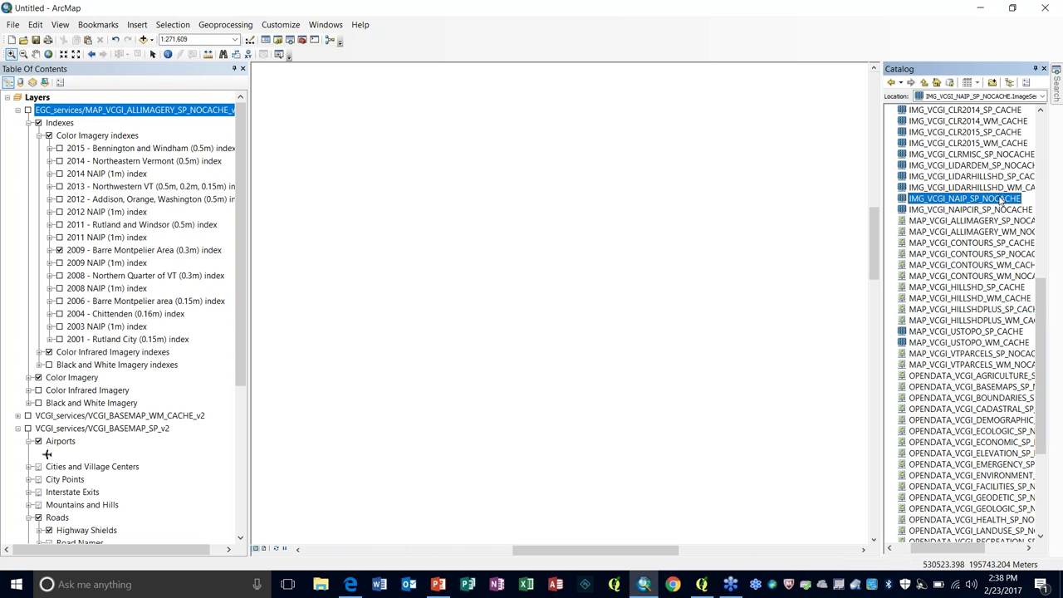
drag(1000, 200, 633, 317)
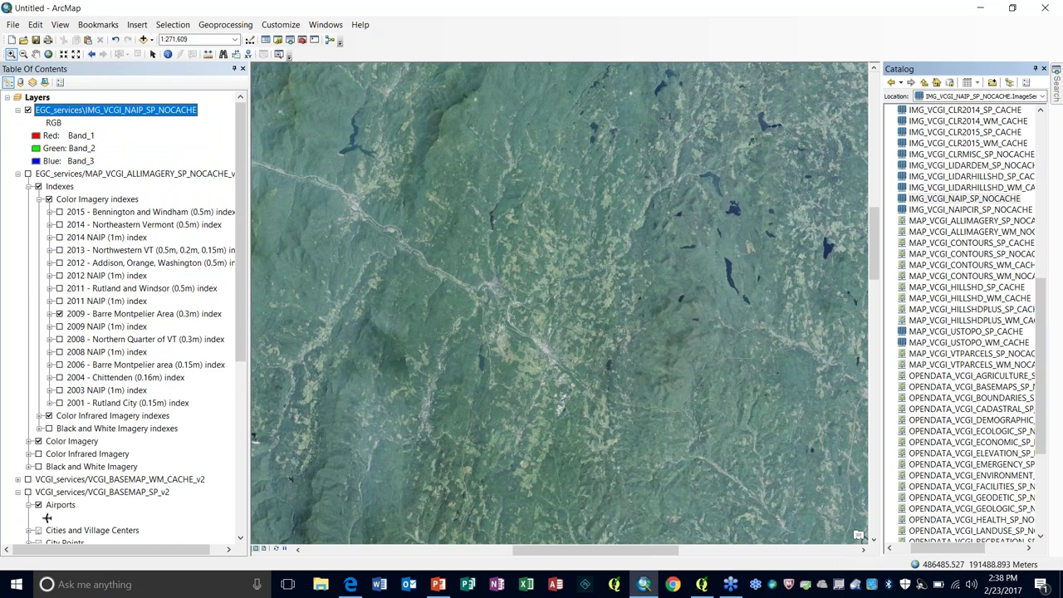
click(17, 174)
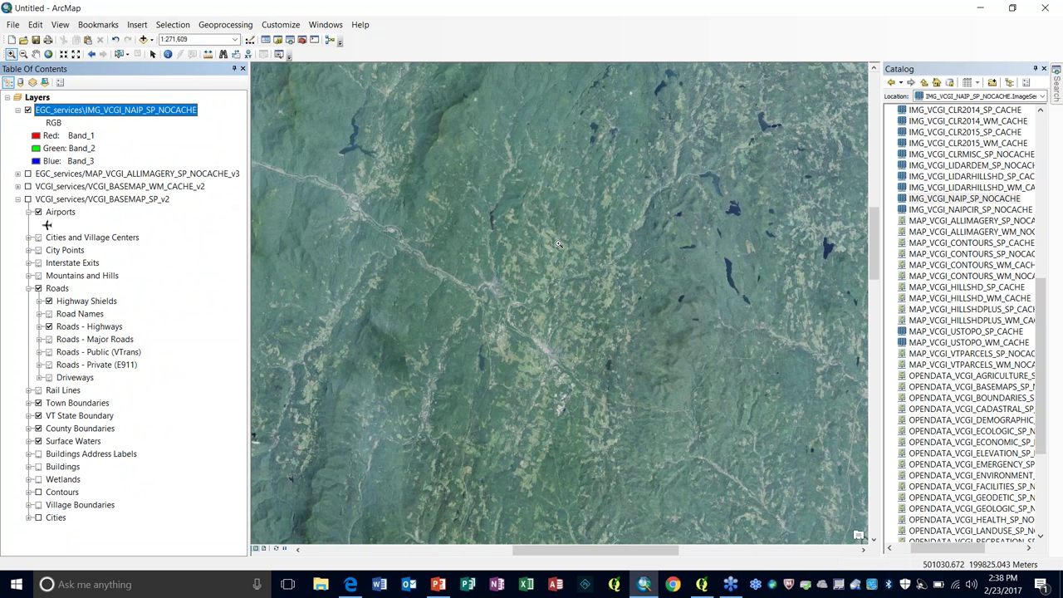
right_click(121, 113)
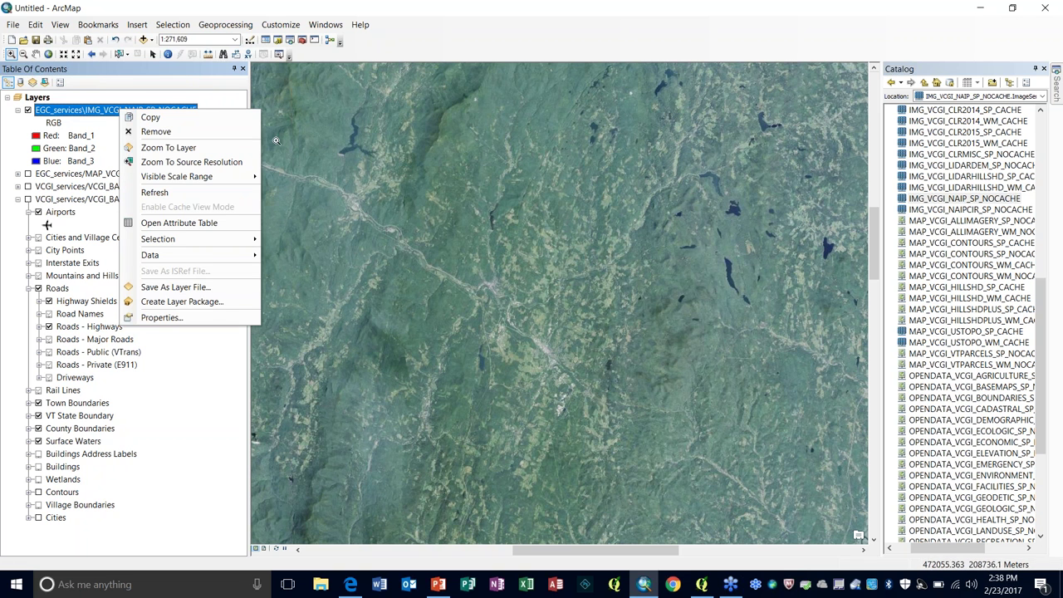
click(562, 44)
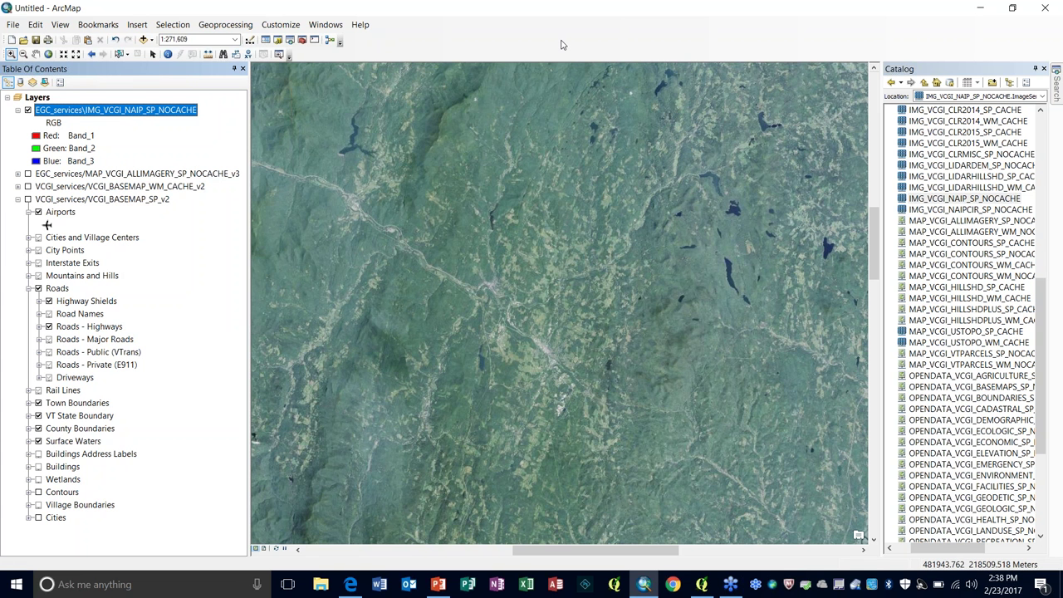
right_click(139, 114)
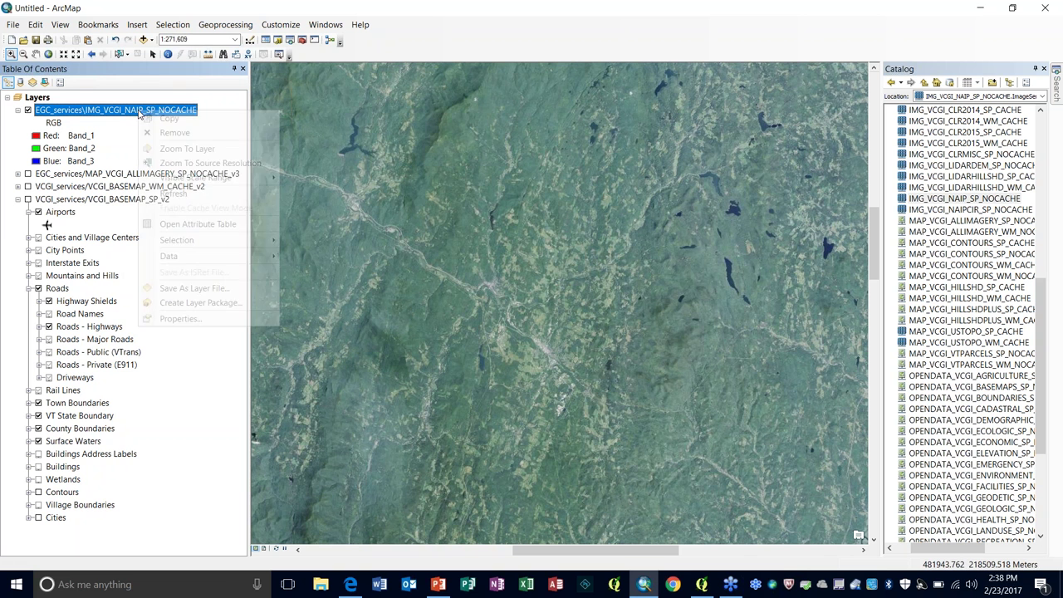
click(172, 226)
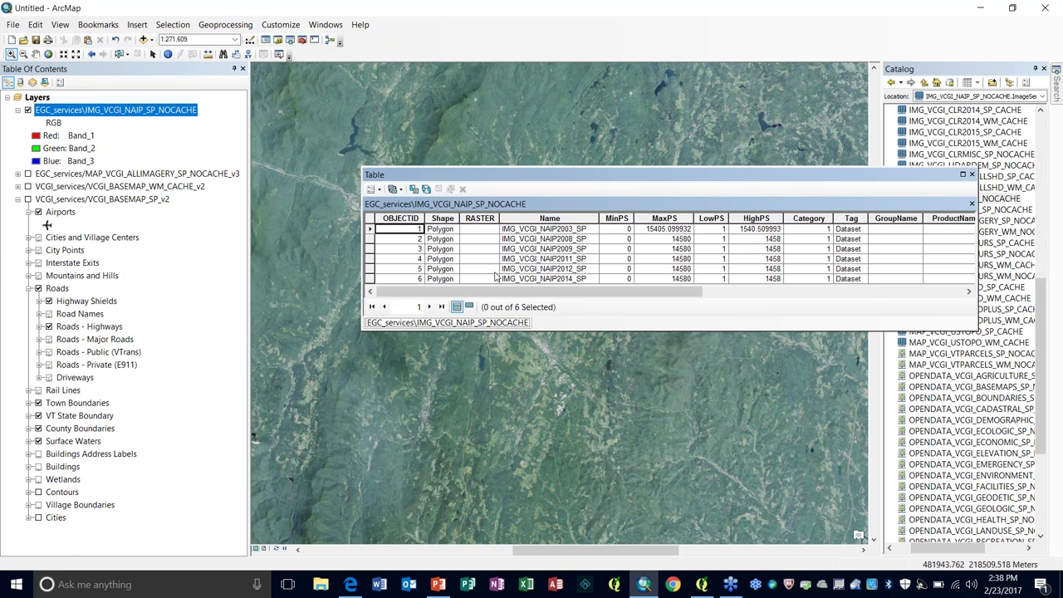
drag(740, 177, 516, 98)
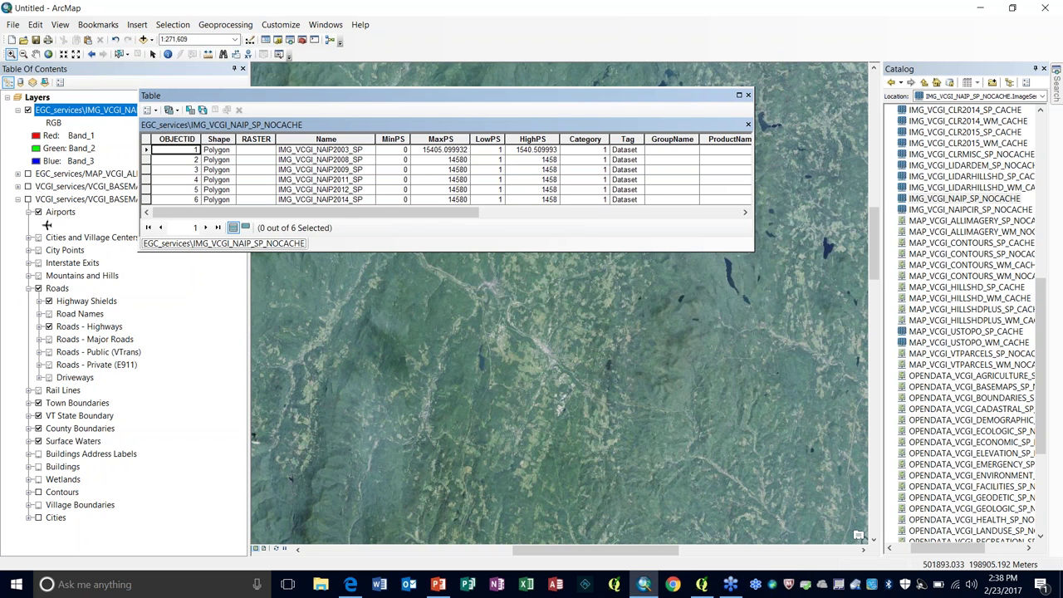
drag(567, 251, 568, 307)
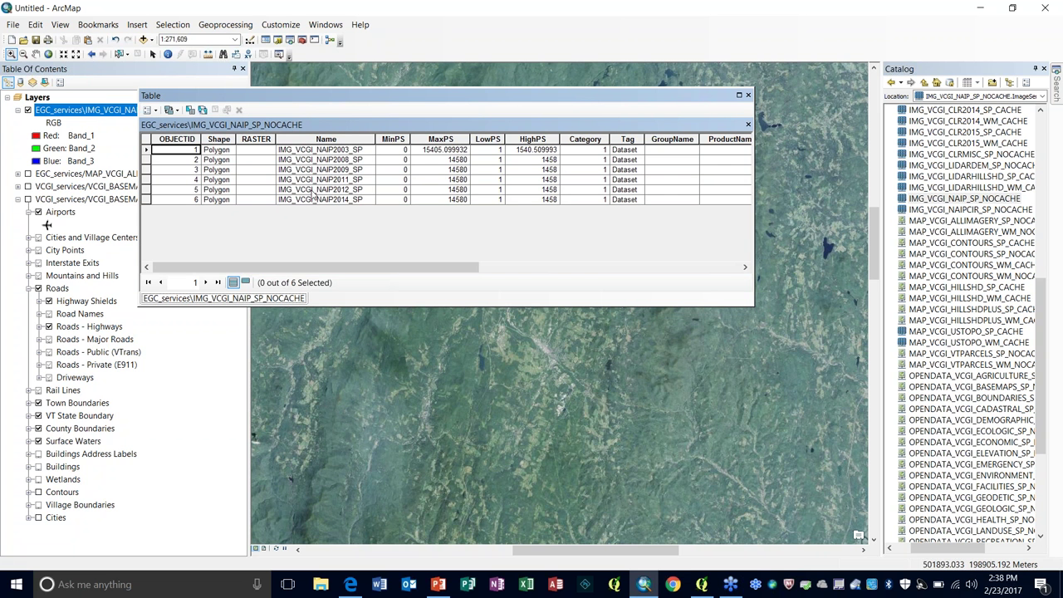
drag(332, 266, 612, 285)
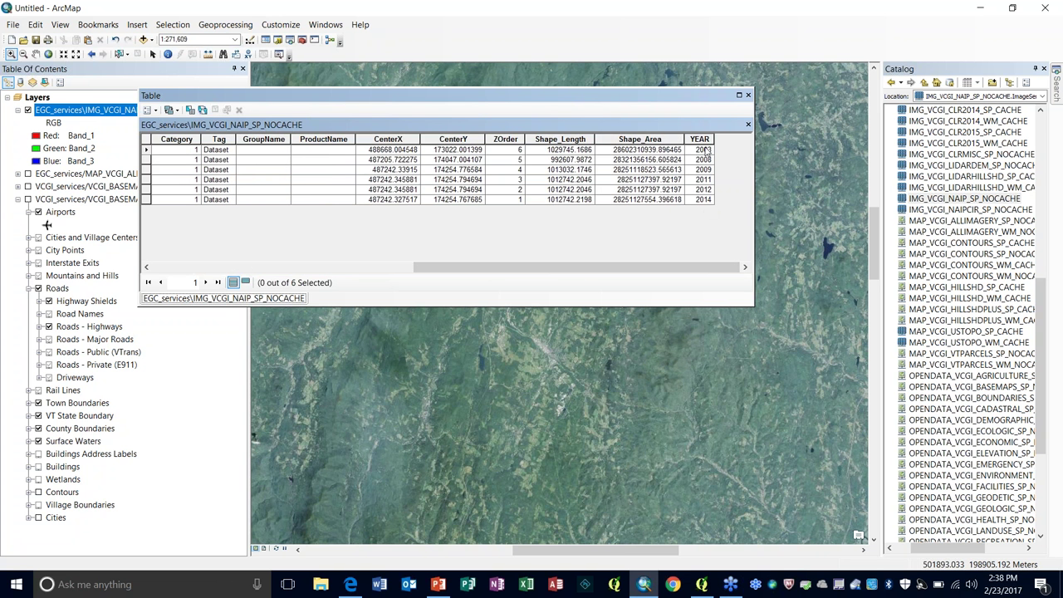
drag(640, 266, 370, 268)
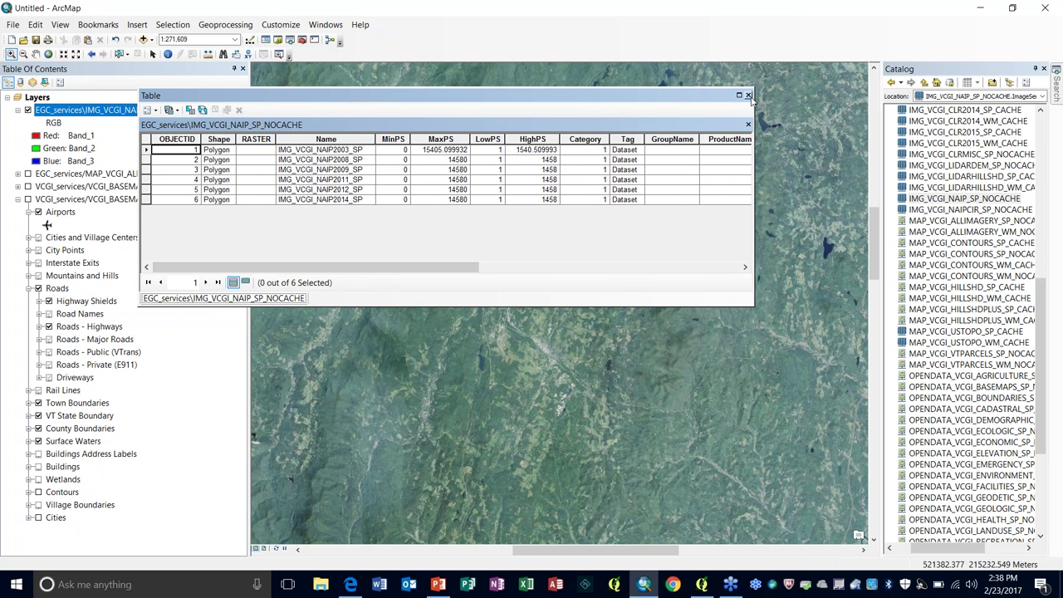
click(748, 94)
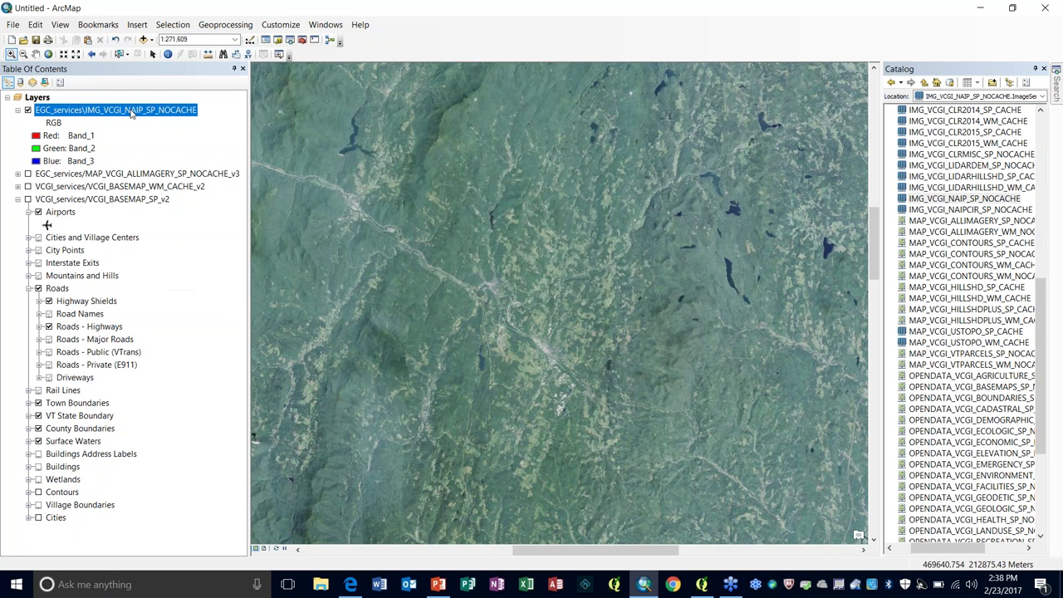
Give the NAIP layer a Query Builder definition query of "YEAR" = 2003
right_click(130, 113)
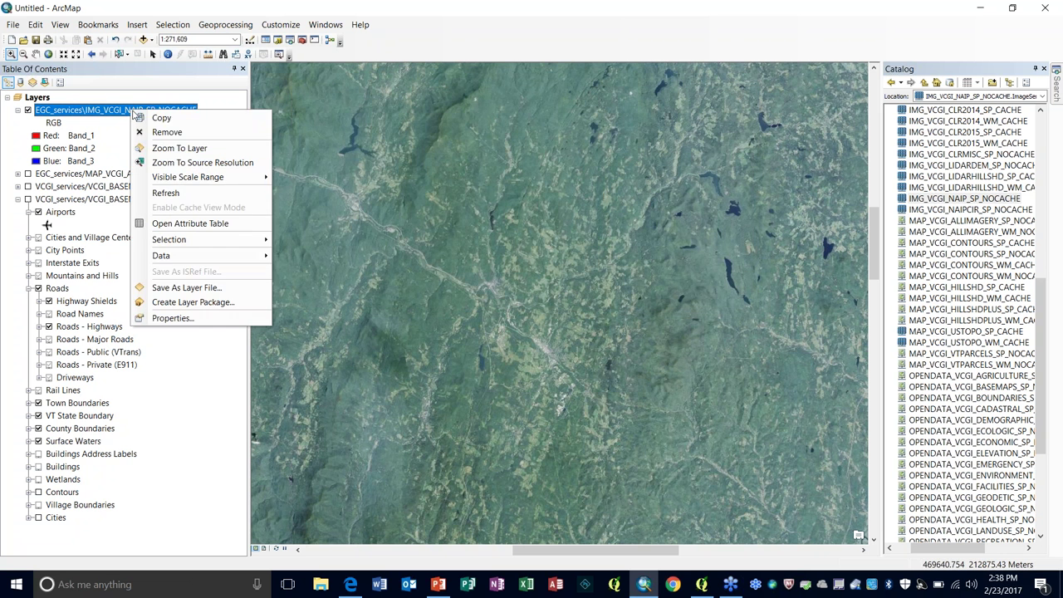
click(171, 318)
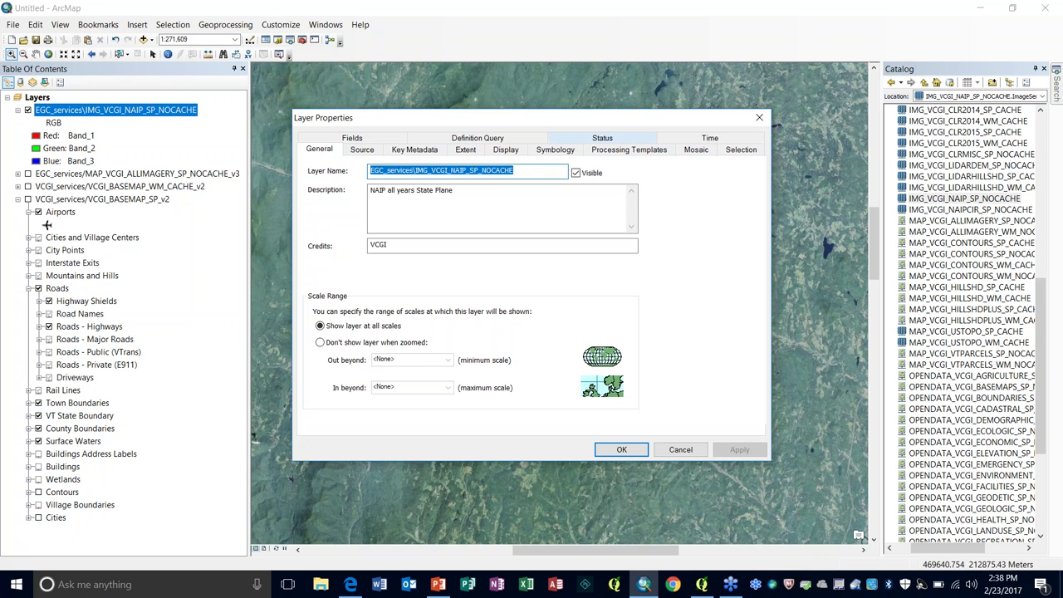
click(484, 138)
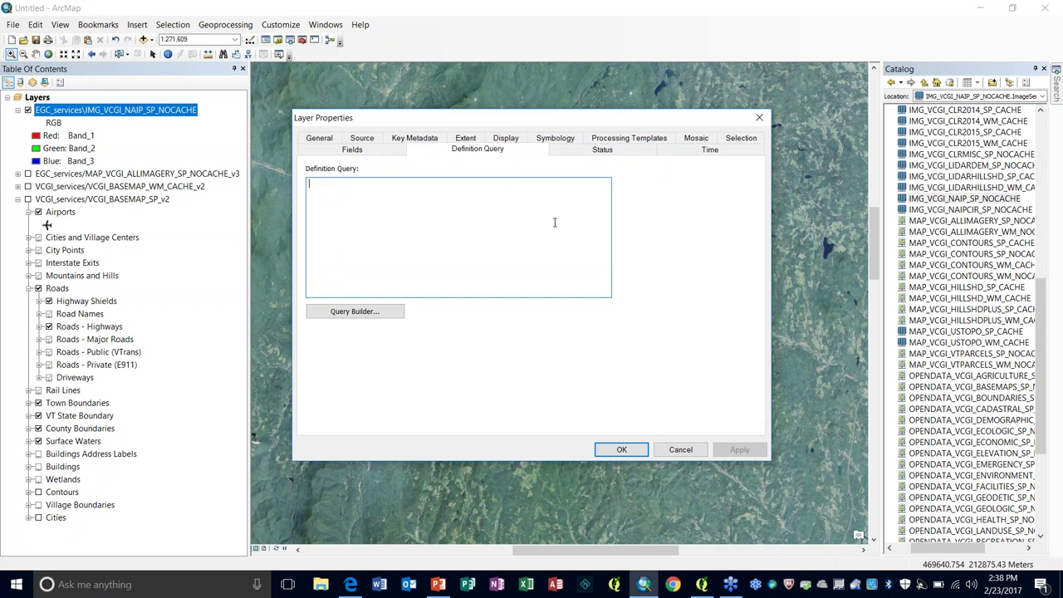
click(351, 310)
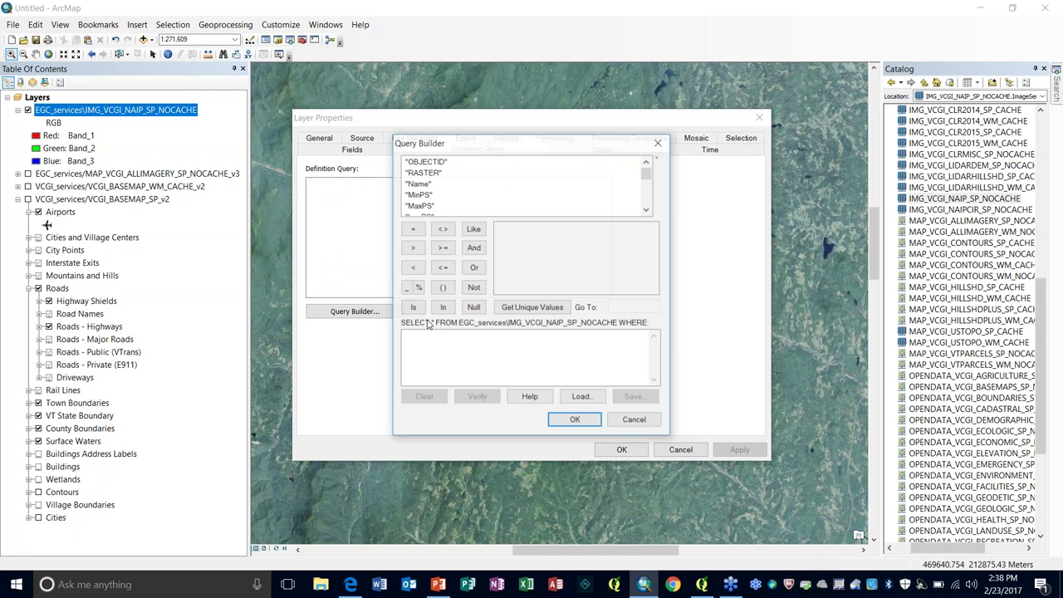
drag(651, 178, 648, 199)
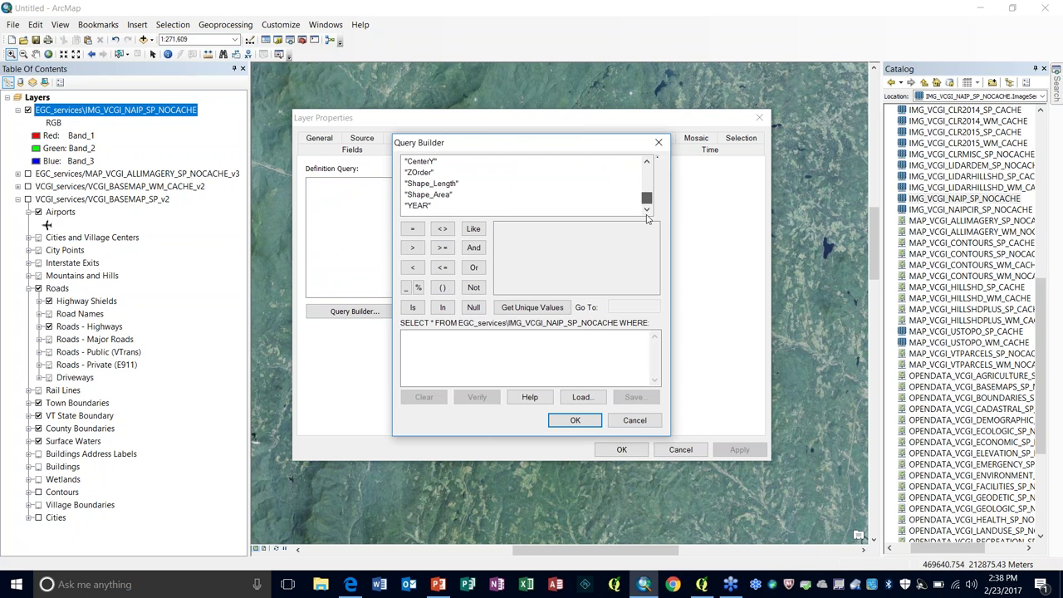
double_click(415, 206)
click(413, 229)
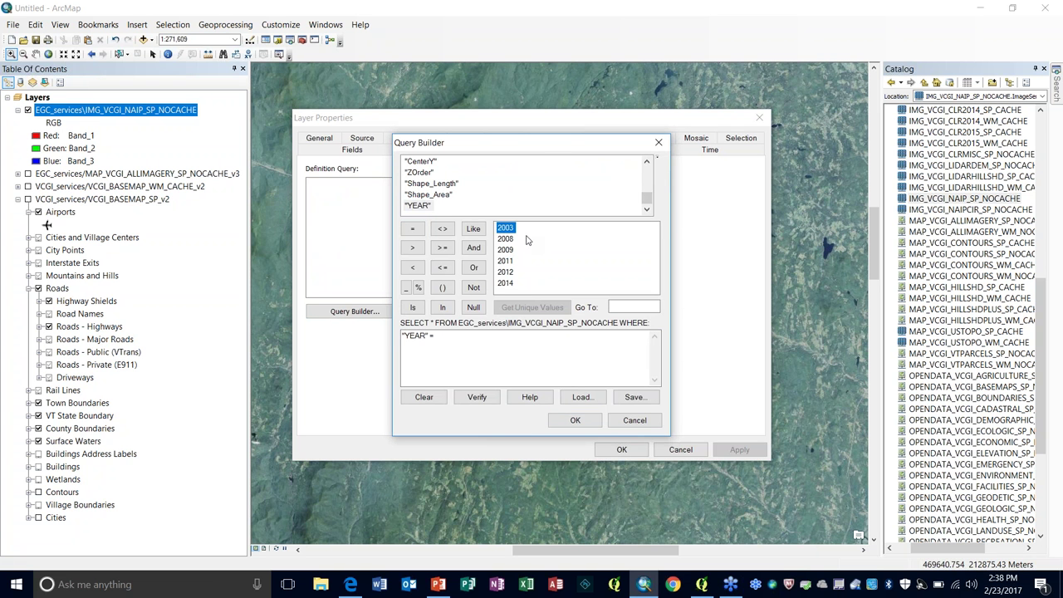
double_click(508, 229)
click(575, 421)
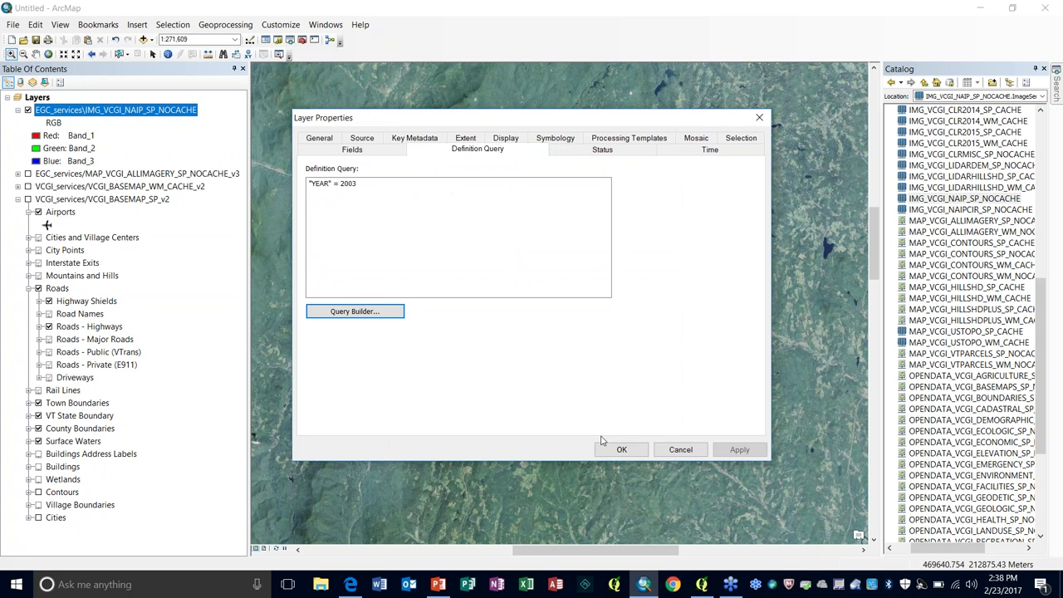
click(622, 449)
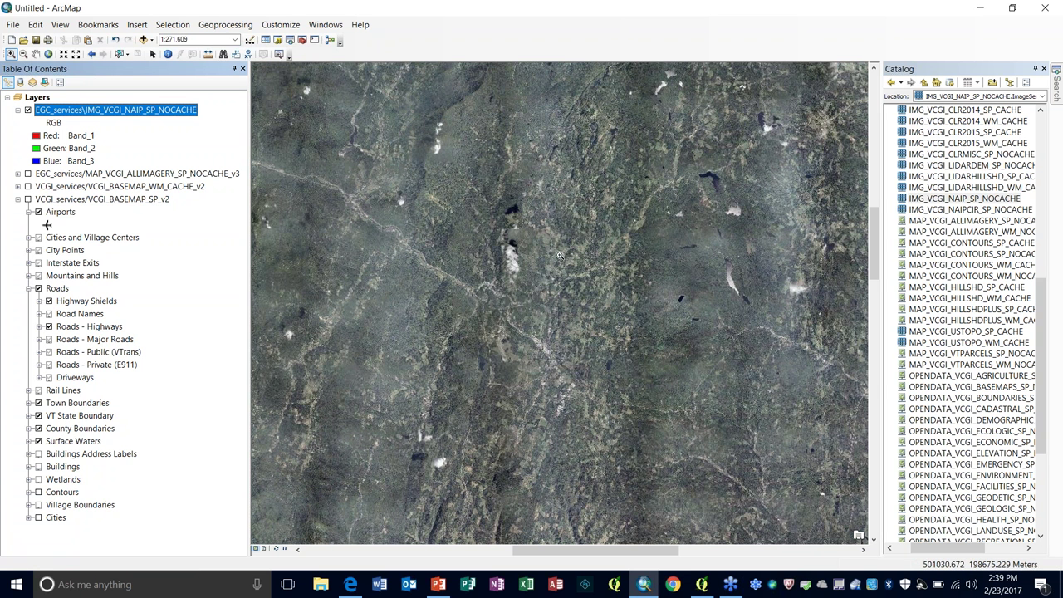
Rename the filtered NAIP layer to 'Naip 2003'
click(135, 110)
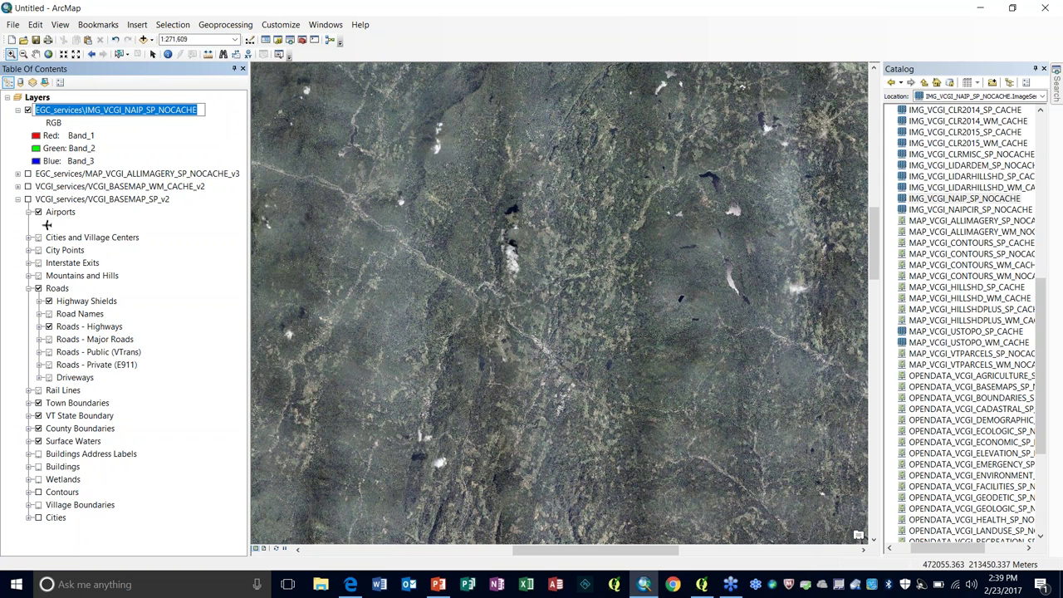
text(Naip 2003)
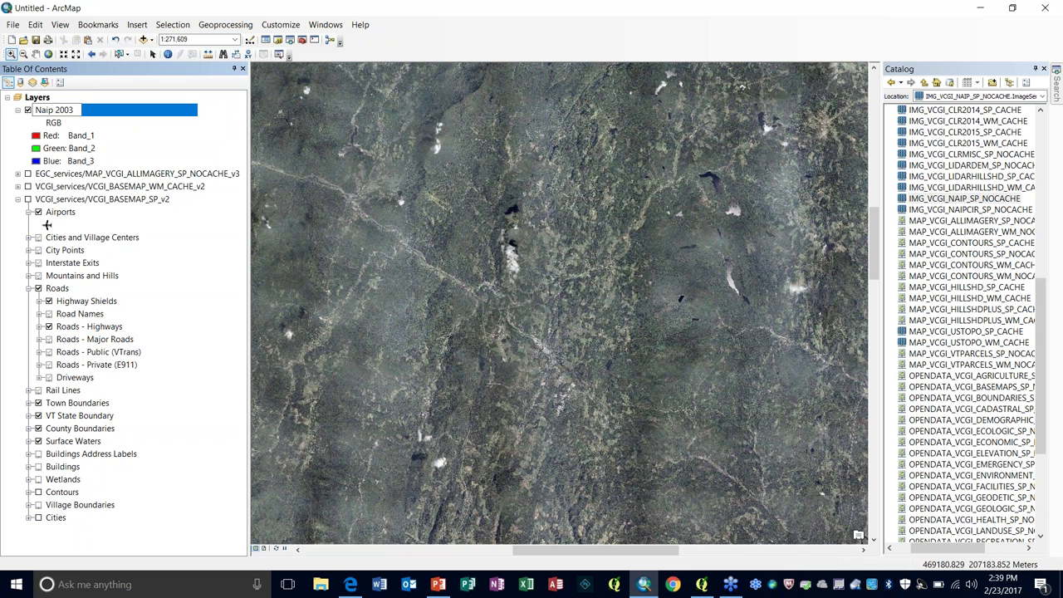
key(Return)
right_click(58, 115)
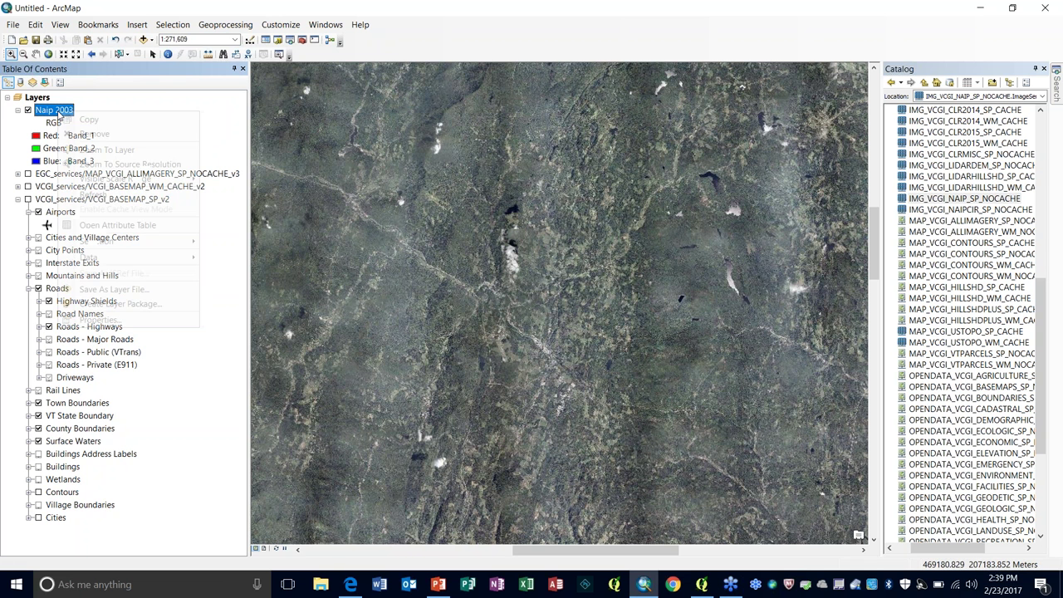
click(118, 119)
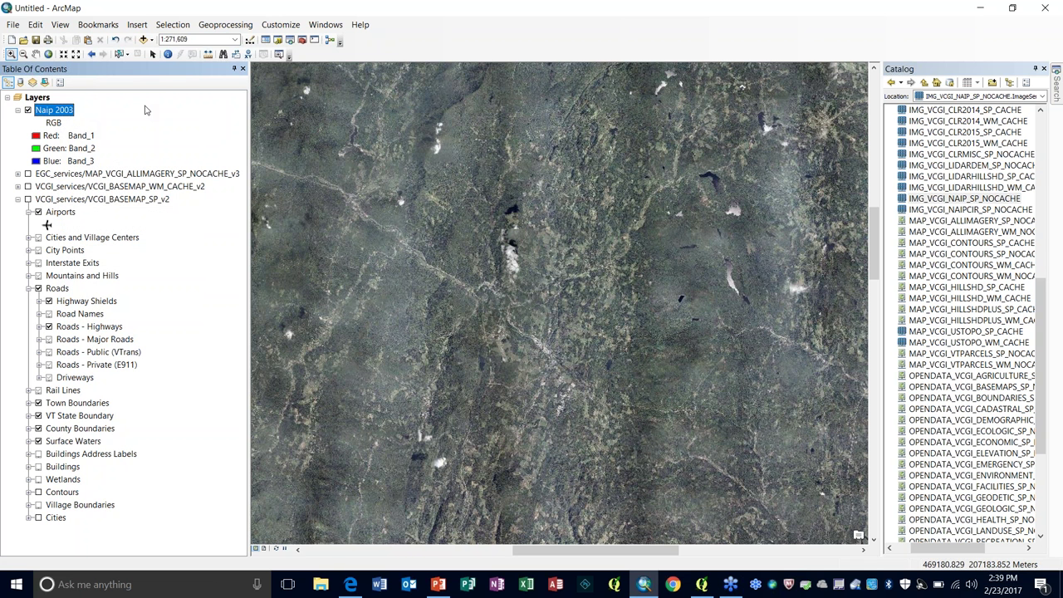
right_click(144, 105)
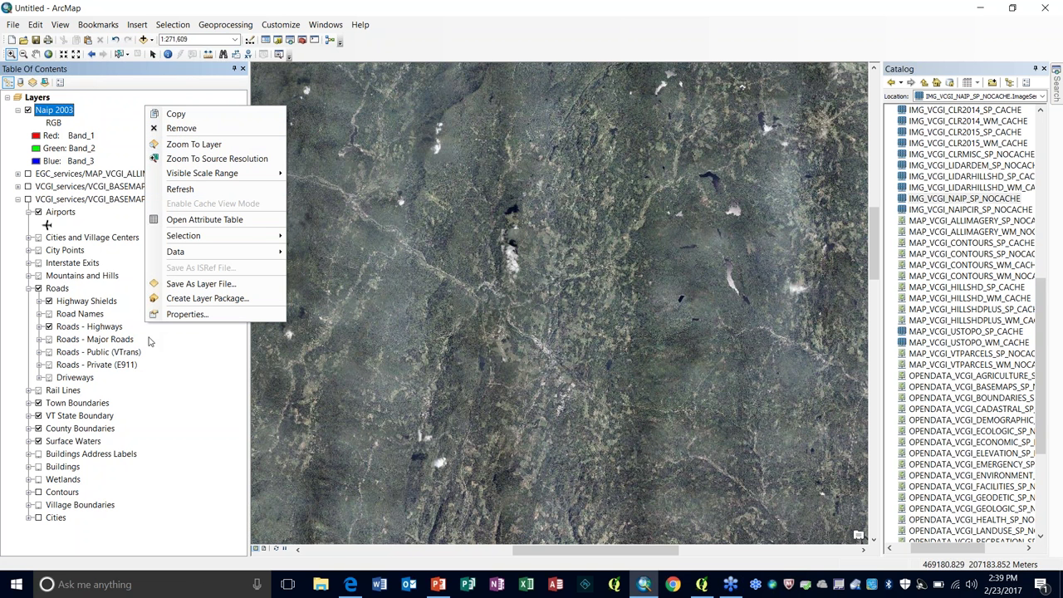
click(150, 340)
Copy the Naip 2003 layer, then drag IMG_VCGI_NAIP_SP_NOCACHE in again as the top layer
right_click(56, 111)
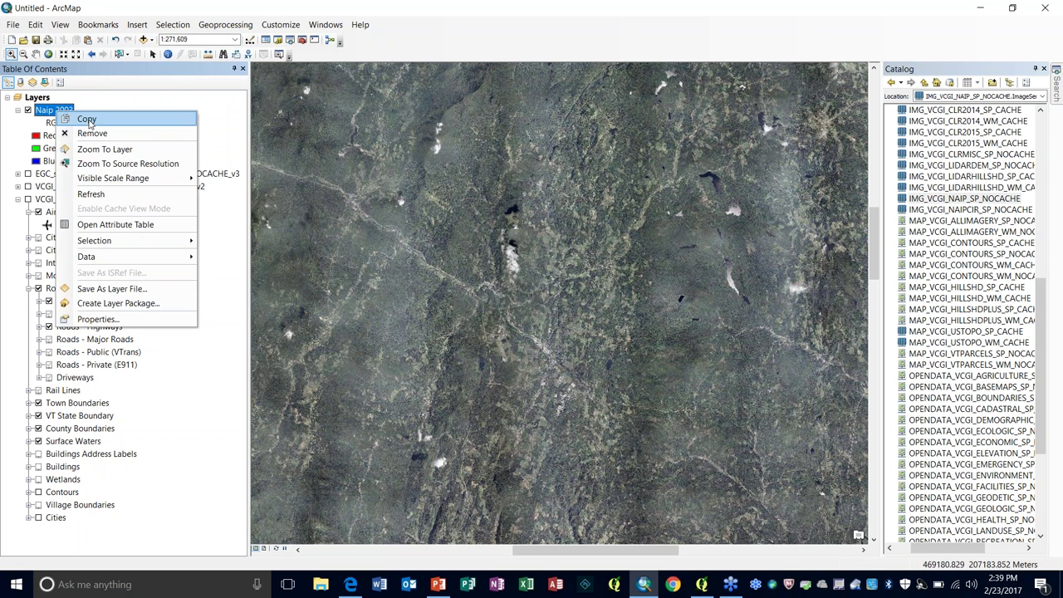
click(92, 123)
click(166, 102)
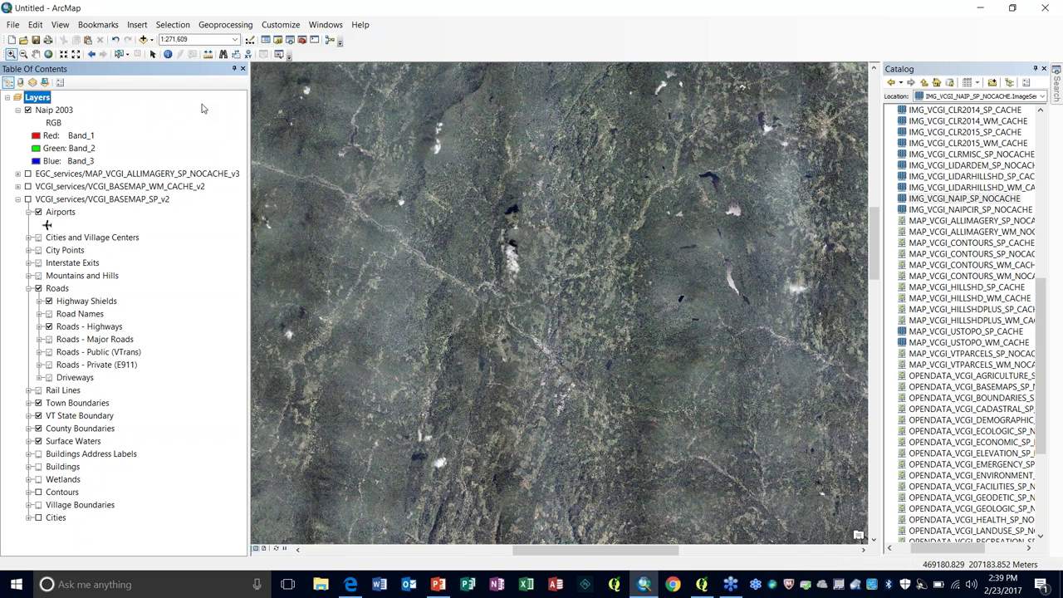
right_click(197, 101)
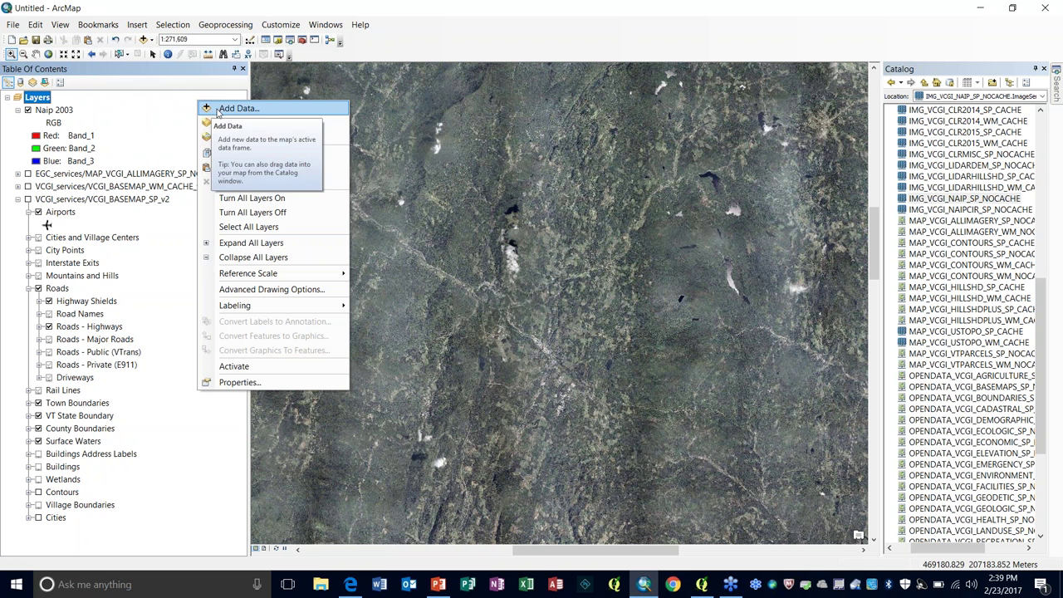
click(142, 125)
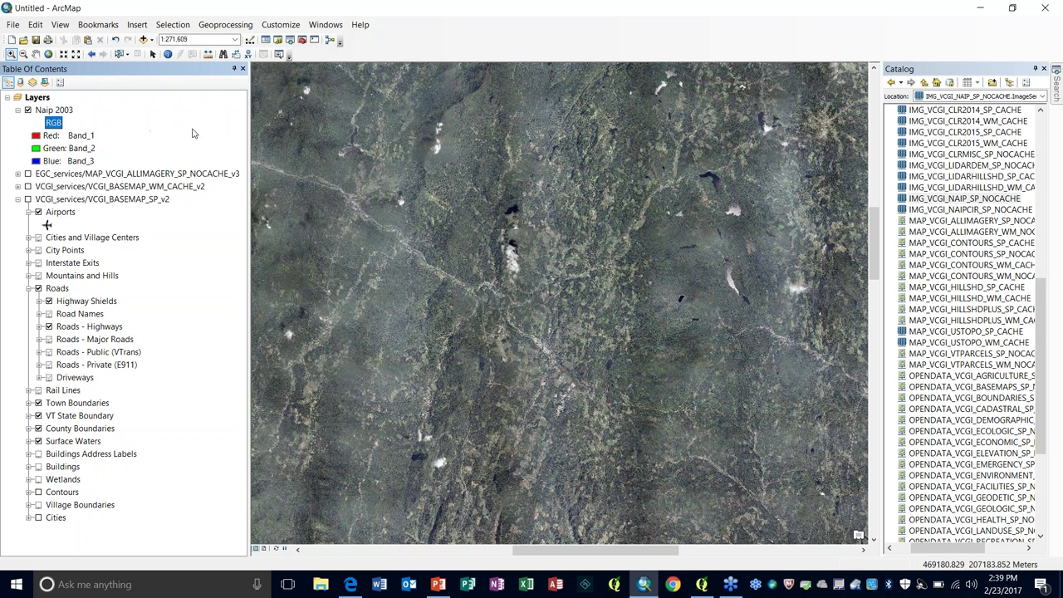
right_click(211, 237)
key(Escape)
drag(962, 200, 585, 235)
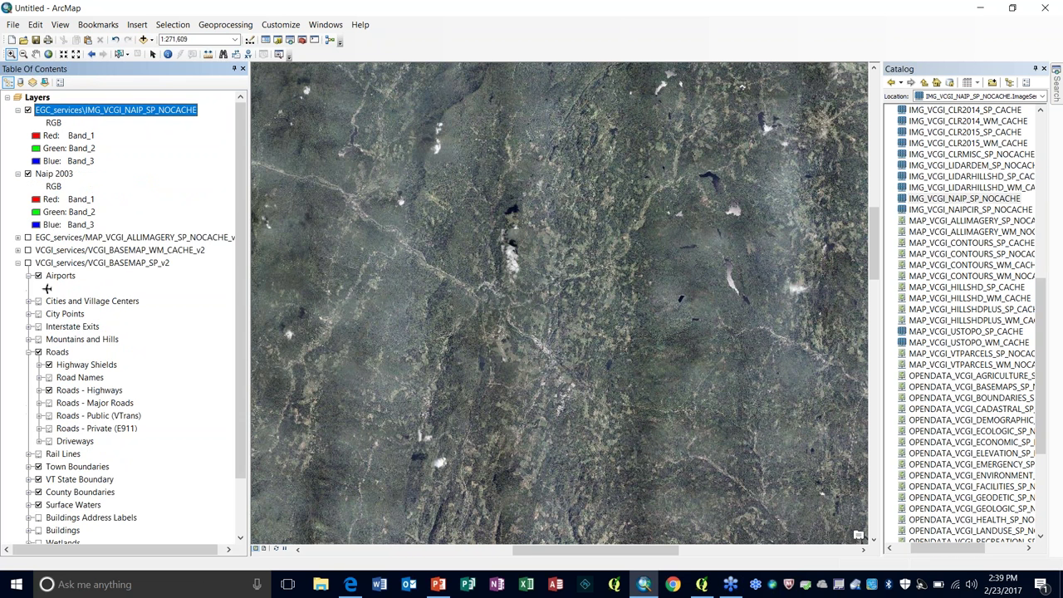
Give the new top NAIP layer a definition query of "YEAR" = 2008, using the unique values list
right_click(142, 112)
click(187, 320)
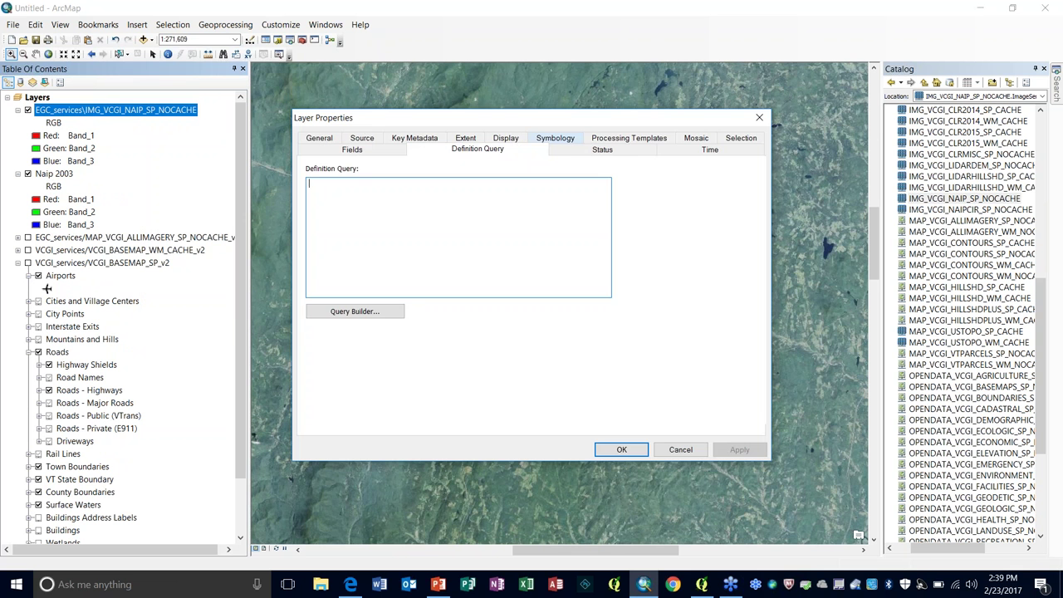
click(370, 314)
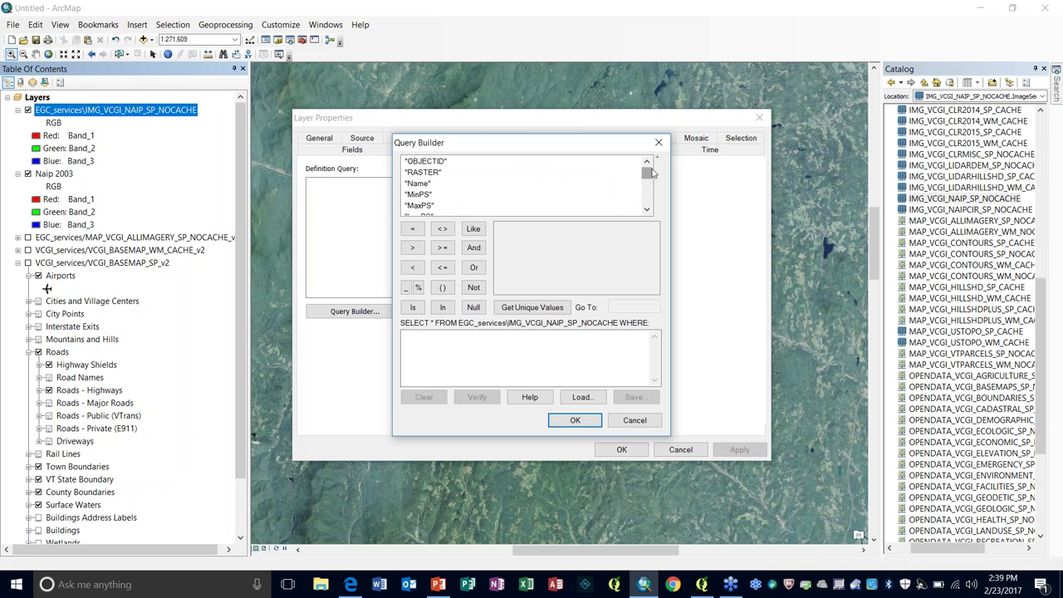
drag(647, 173, 647, 199)
double_click(431, 207)
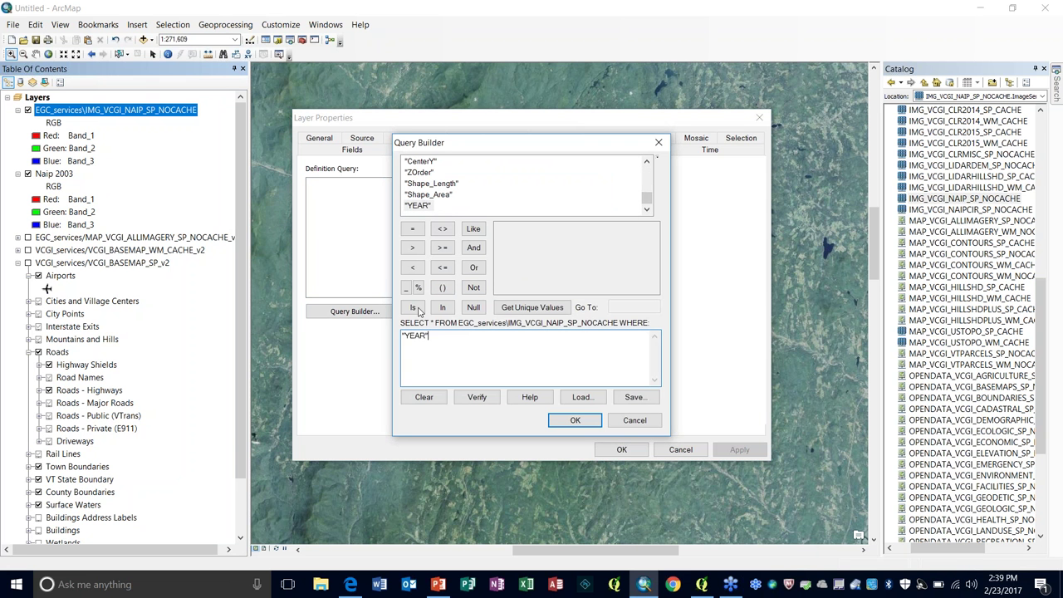
click(413, 229)
click(531, 307)
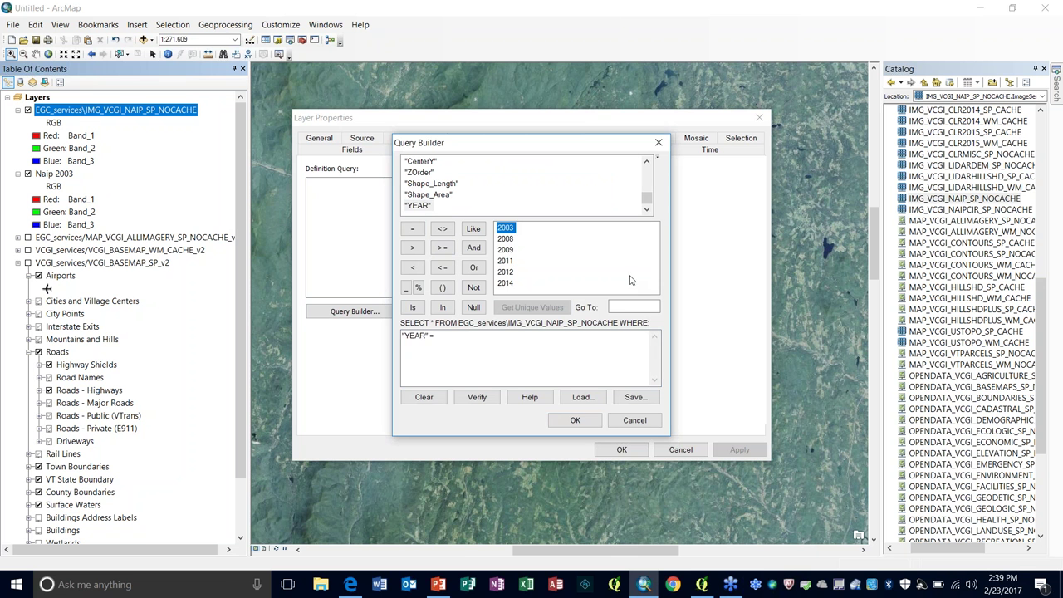
click(505, 239)
double_click(505, 239)
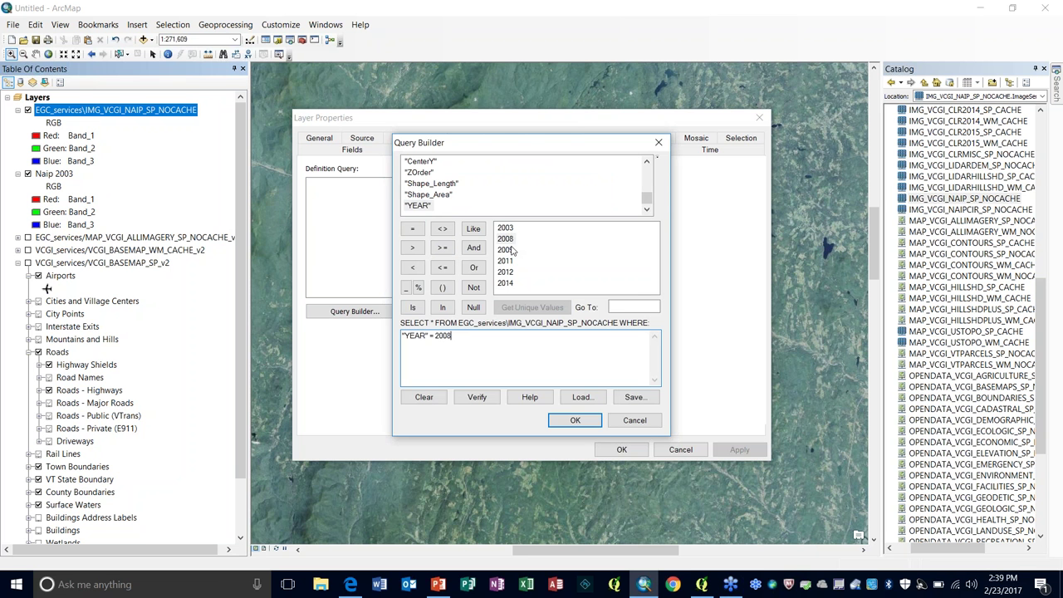
click(575, 420)
click(622, 449)
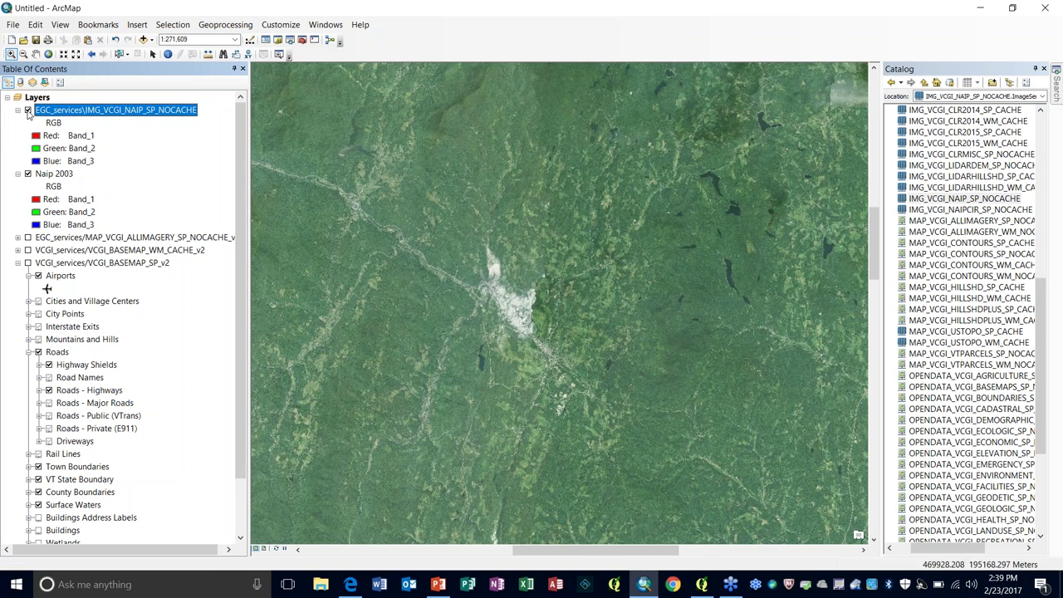
Toggle the 2008 and Naip 2003 layers to compare them, leaving the 2008 layer hidden
click(27, 111)
click(27, 111)
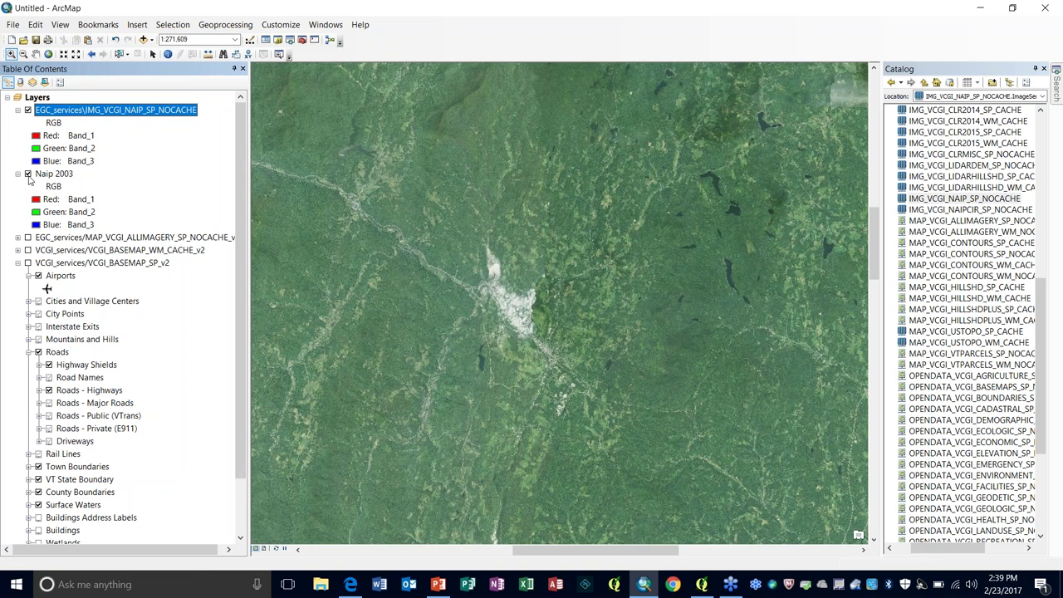
click(27, 174)
click(27, 173)
click(28, 110)
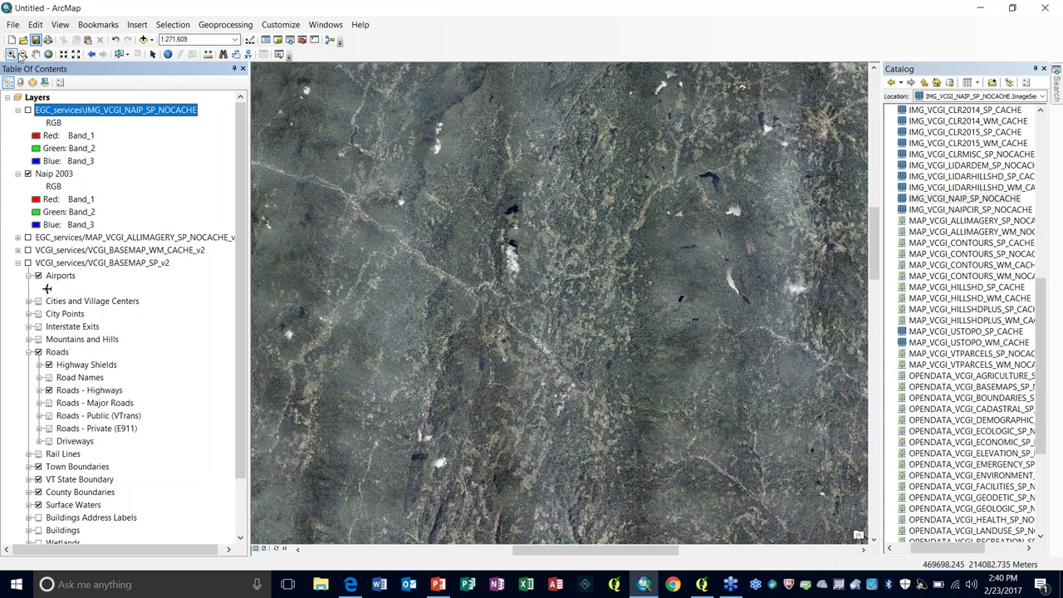
Open Naip 2003's Layer Properties, check its "YEAR" = 2003 query, then view its Symbology
right_click(100, 110)
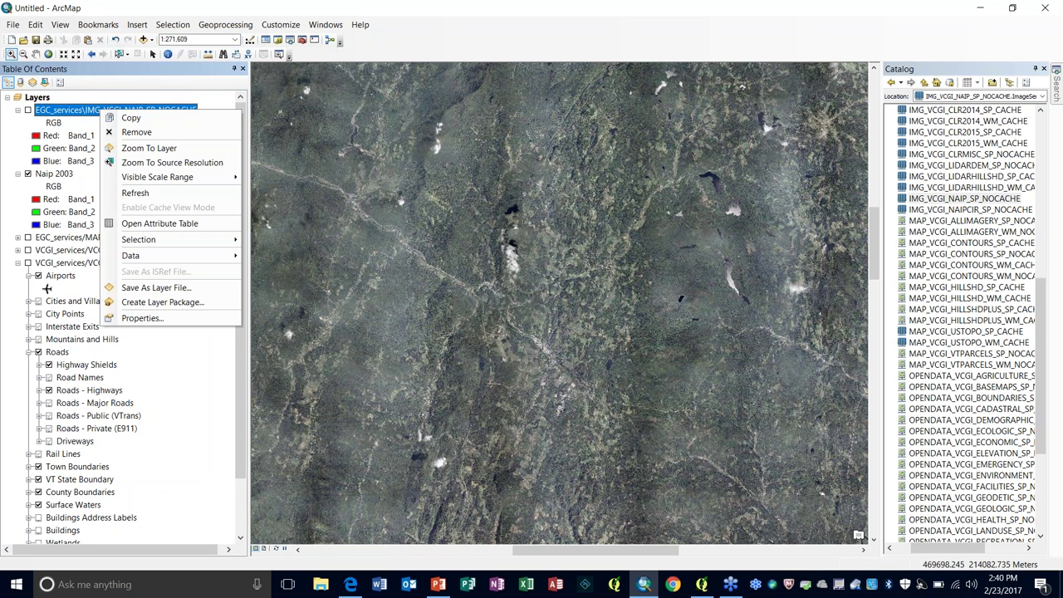
right_click(65, 177)
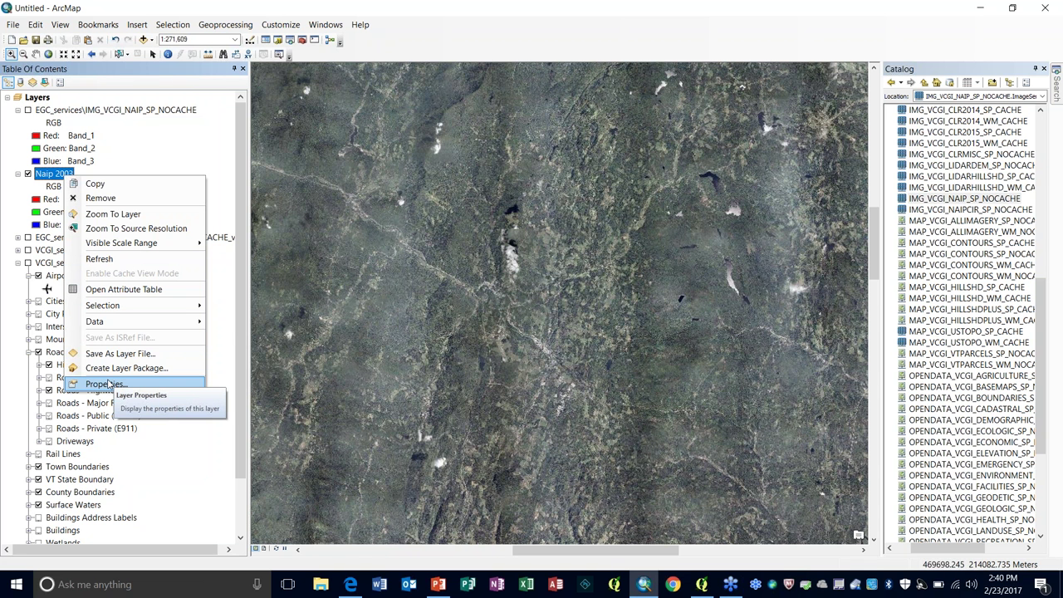
click(105, 383)
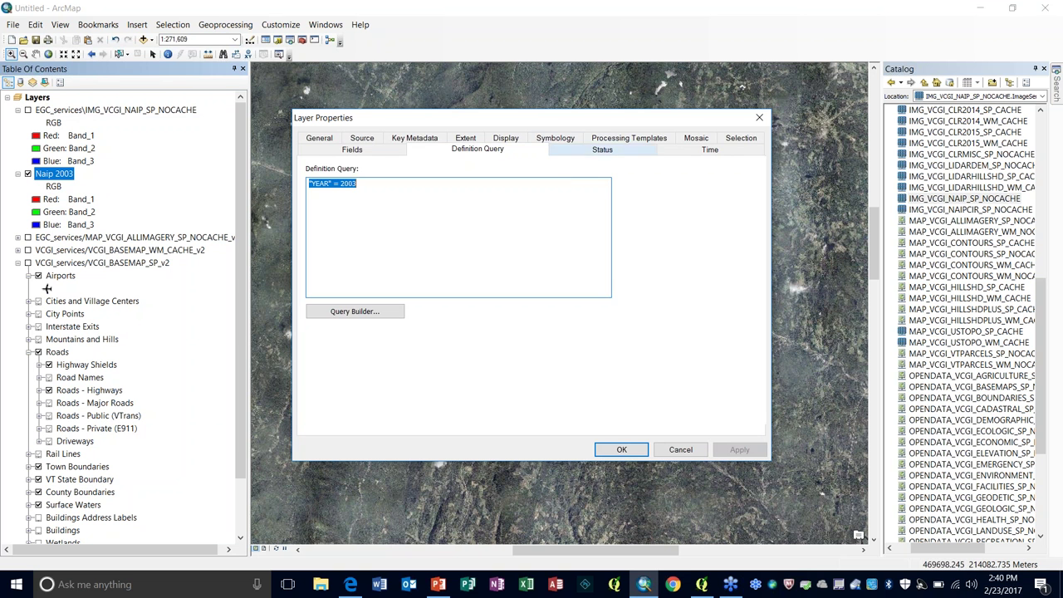
click(555, 137)
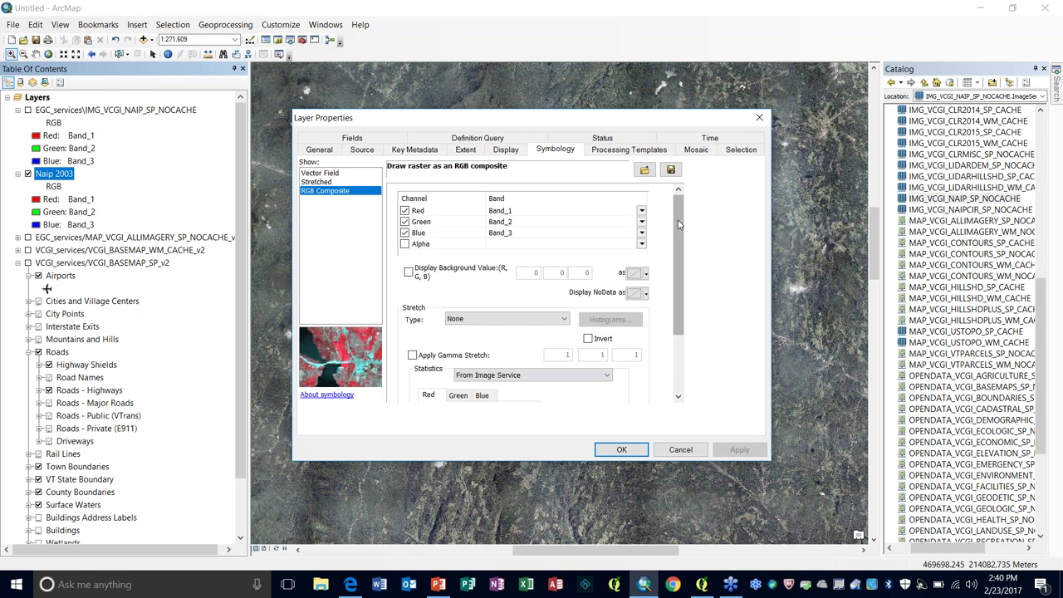
Review the RGB Composite bands, leaving Red as Band_1, and close Layer Properties unchanged
mouse_move(678, 200)
mouse_down()
mouse_move(679, 266)
mouse_move(682, 199)
mouse_up()
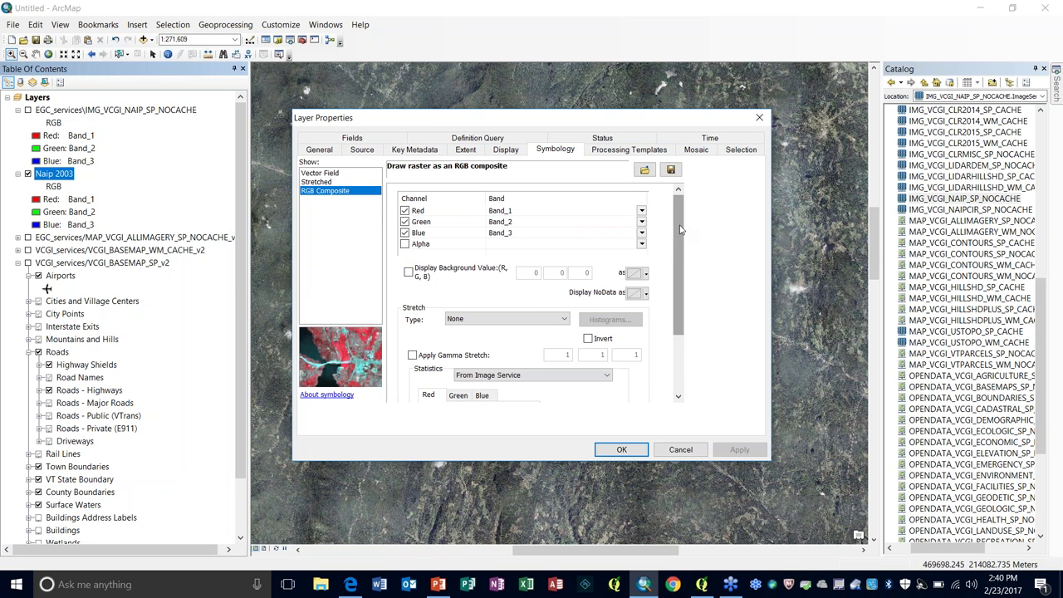
mouse_move(681, 229)
mouse_down()
mouse_move(681, 274)
mouse_move(683, 215)
mouse_up()
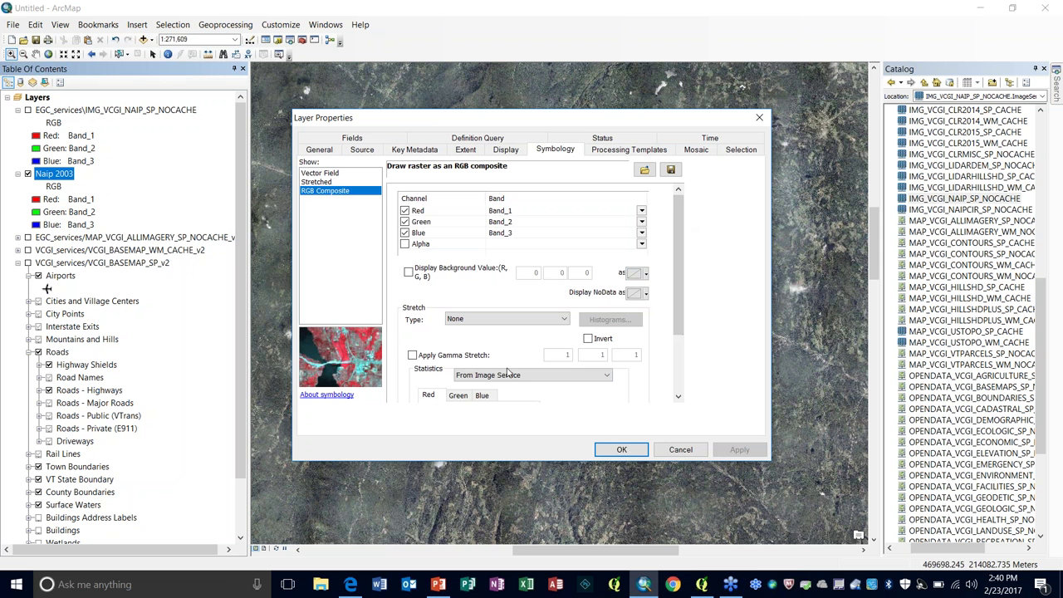
scroll(682, 282, down, 1)
scroll(682, 281, down, 3)
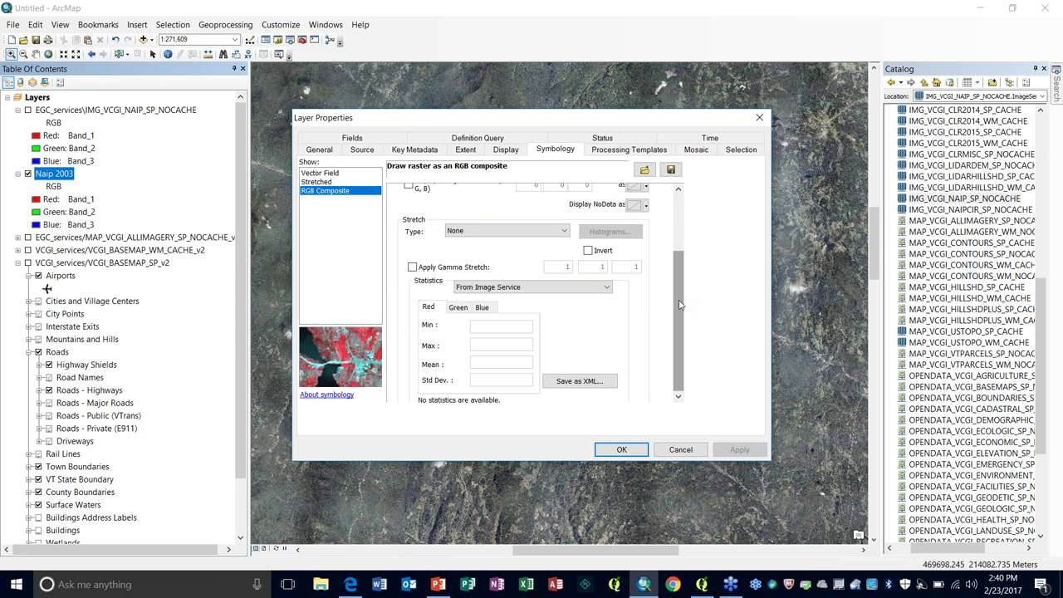
scroll(685, 298, up, 4)
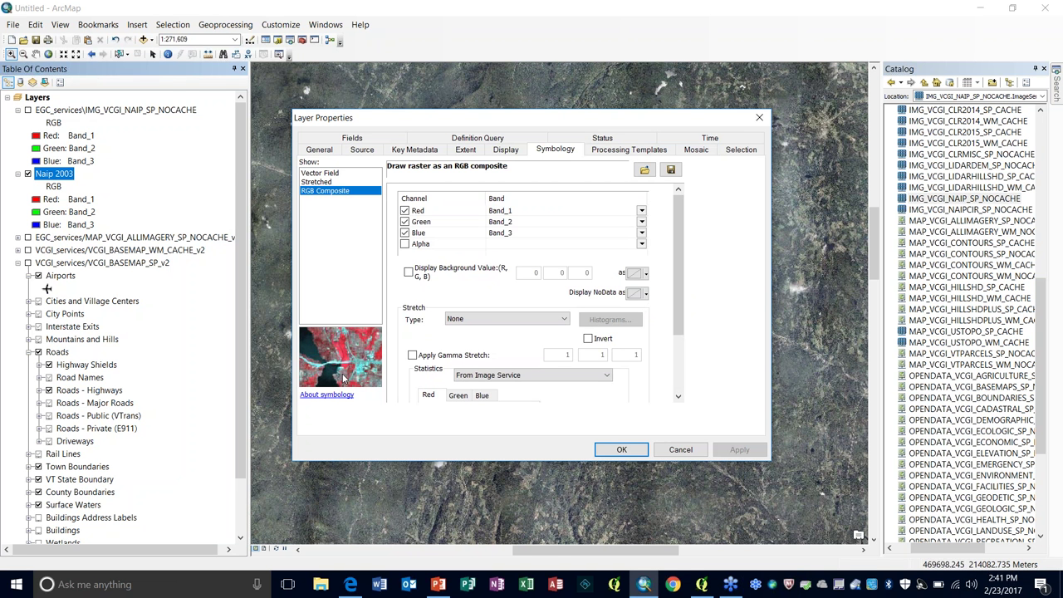
click(642, 212)
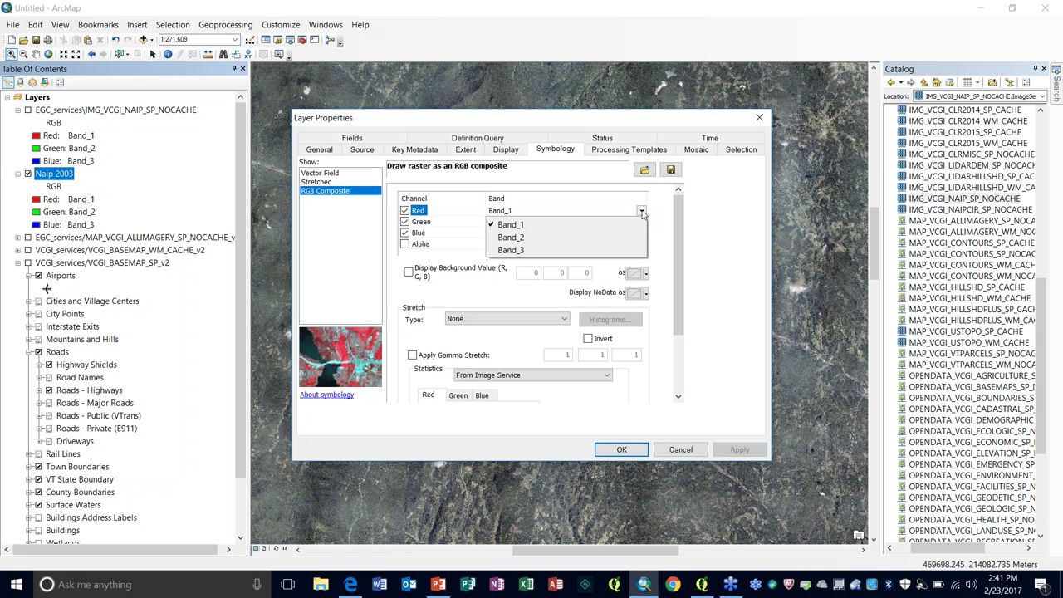
click(714, 217)
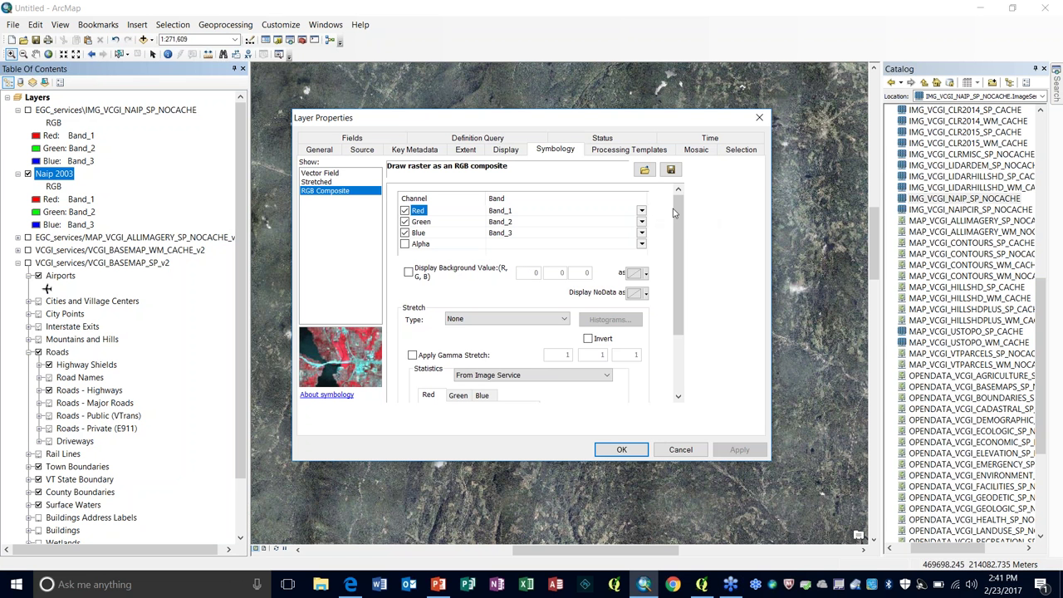
drag(683, 225, 683, 260)
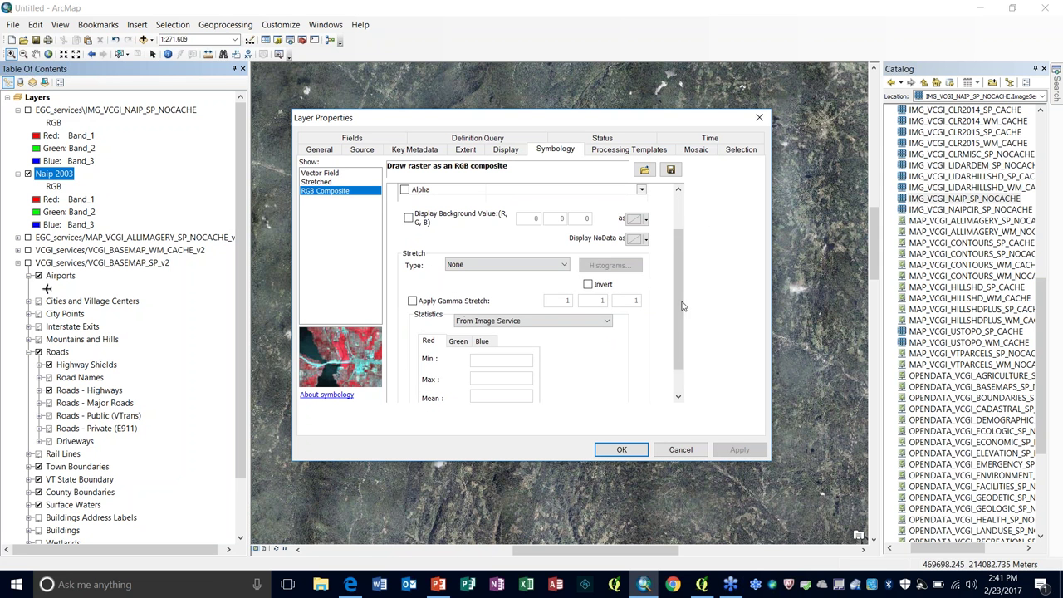
drag(685, 307, 688, 263)
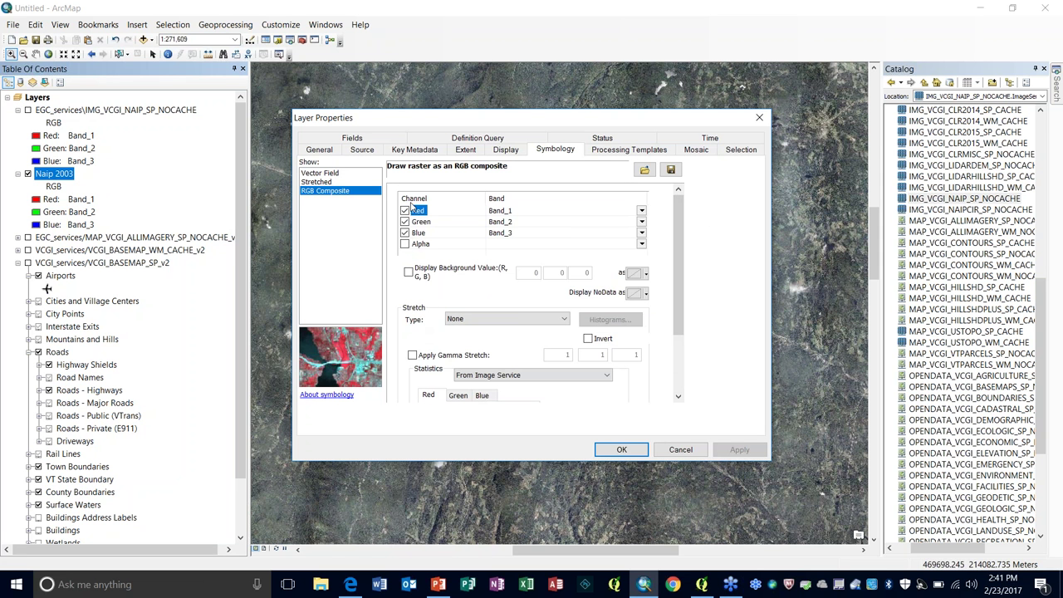
click(760, 119)
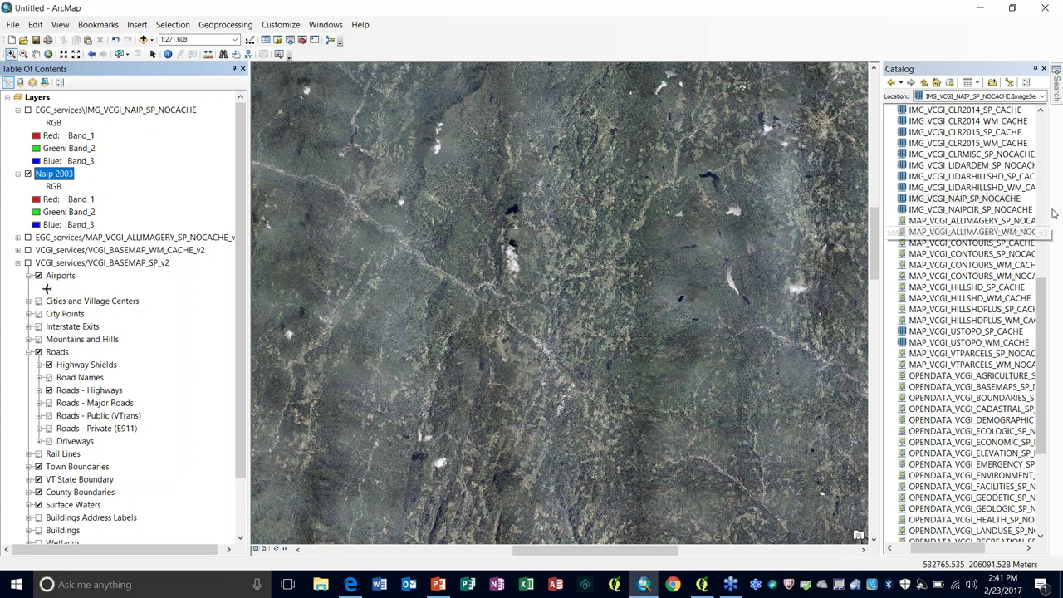
Scroll the Catalog to the top of EGC_services and select IMG_VCGI_BW_SP_CACHE
drag(1046, 292, 1042, 177)
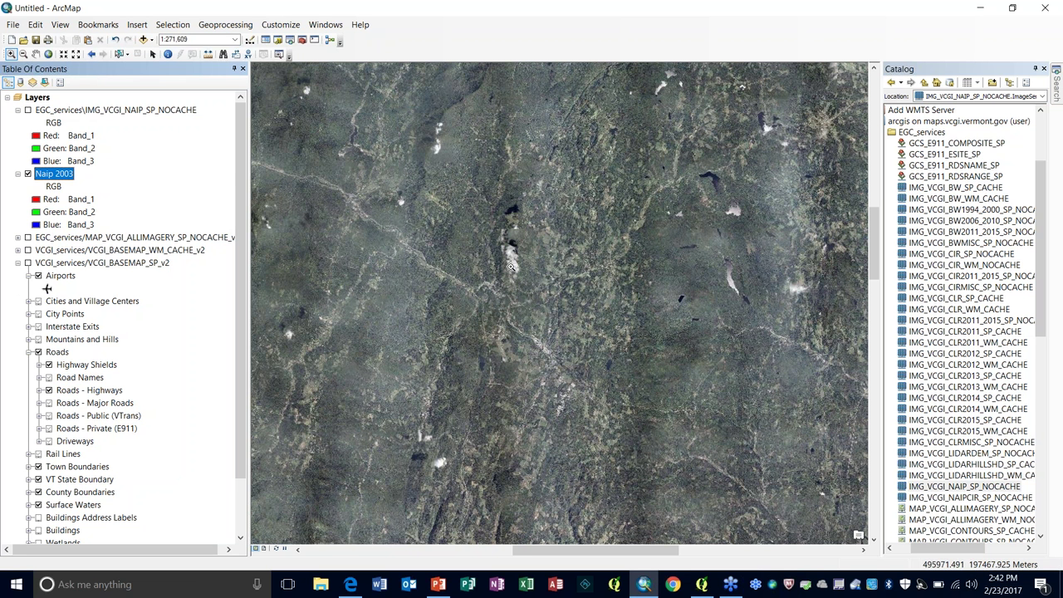
right_click(55, 176)
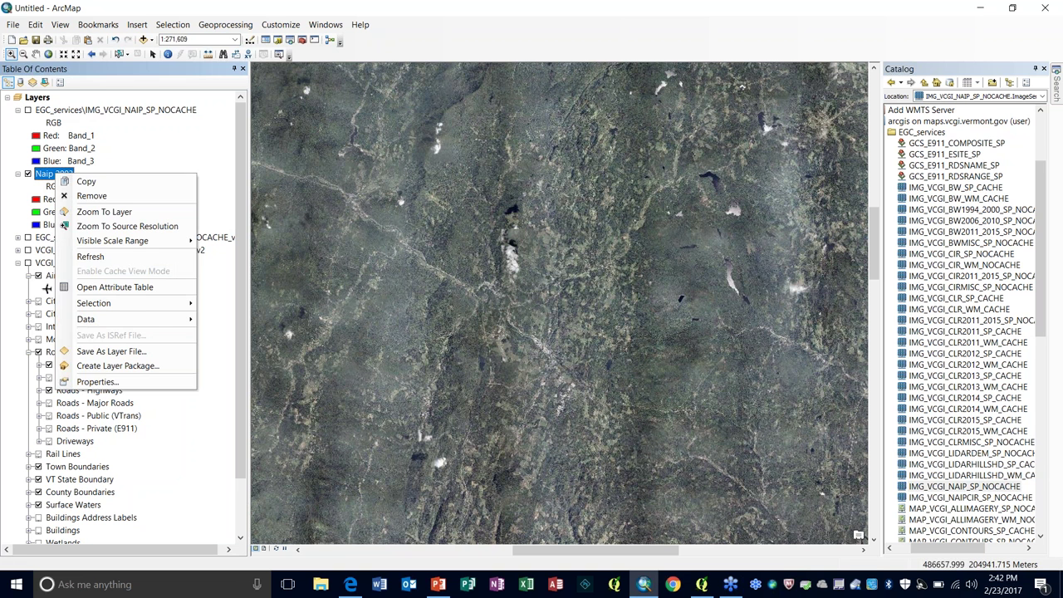
click(488, 184)
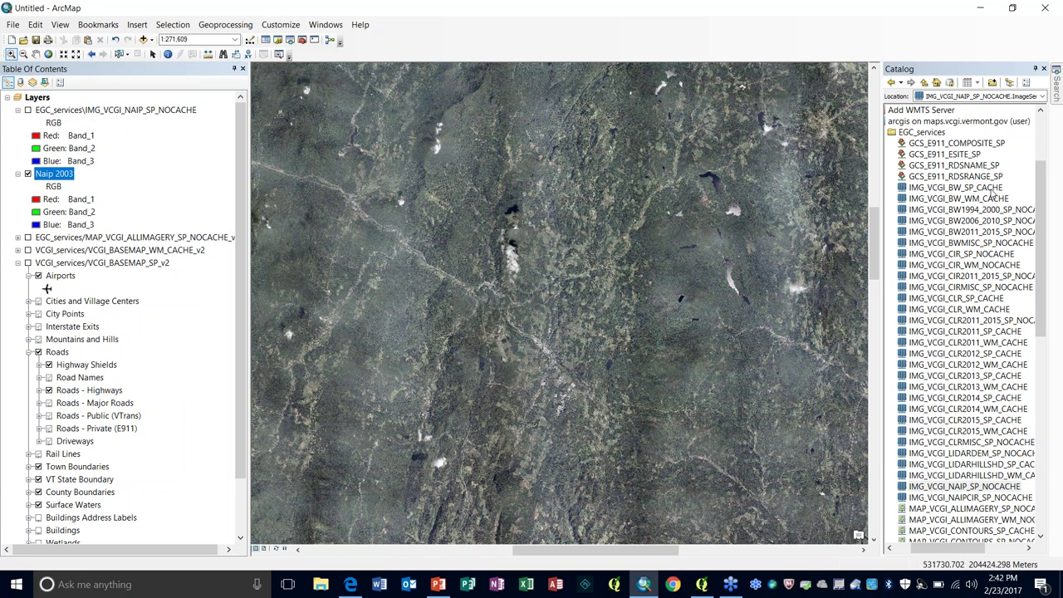
click(993, 193)
Drag IMG_VCGI_BW_SP_CACHE onto the map, then turn Enable Cache View Mode off and back on
drag(993, 193, 20, 176)
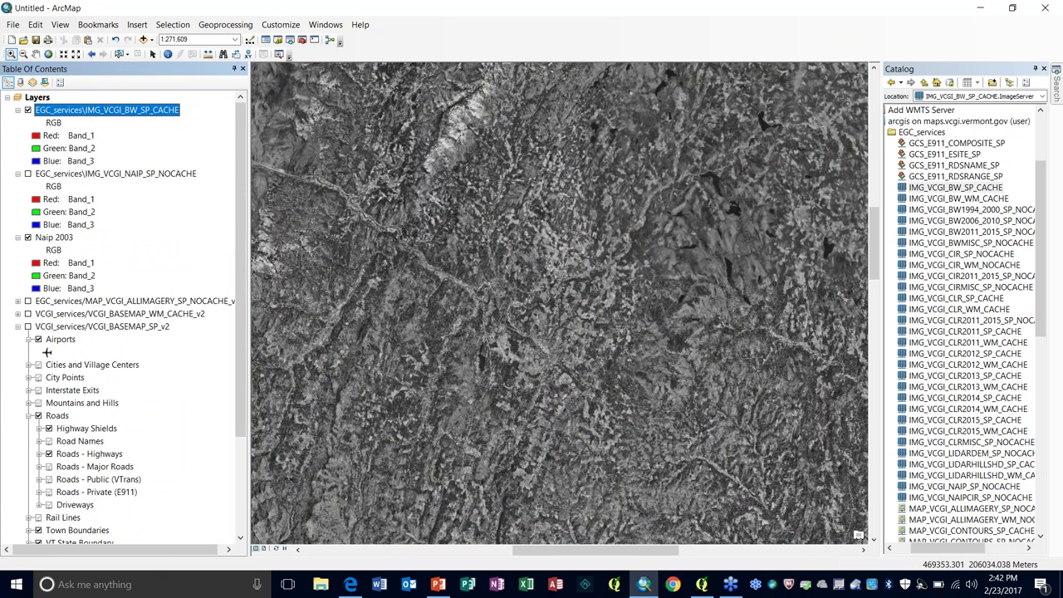
right_click(117, 113)
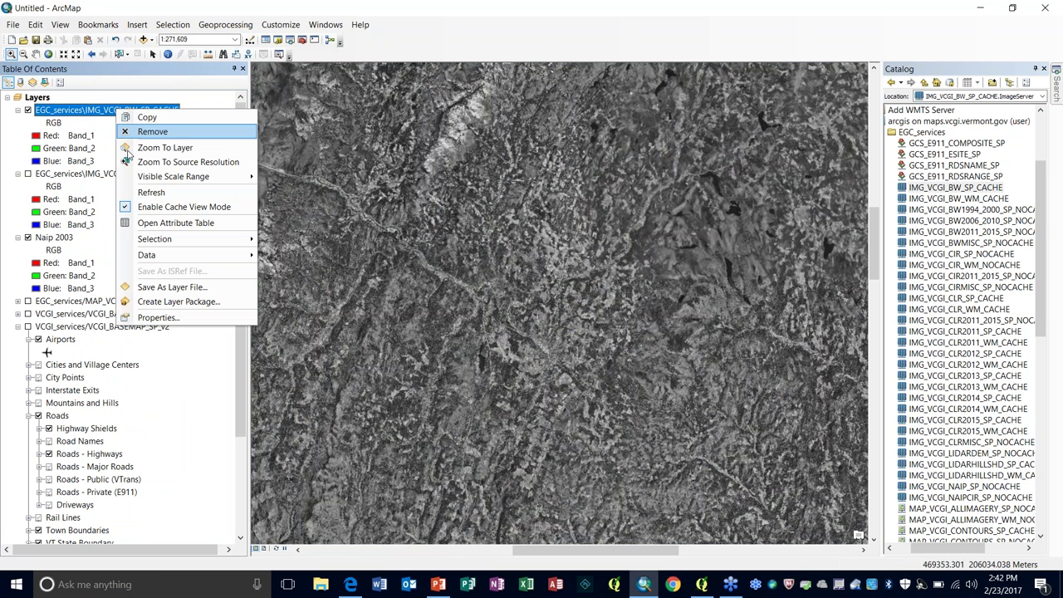
right_click(73, 108)
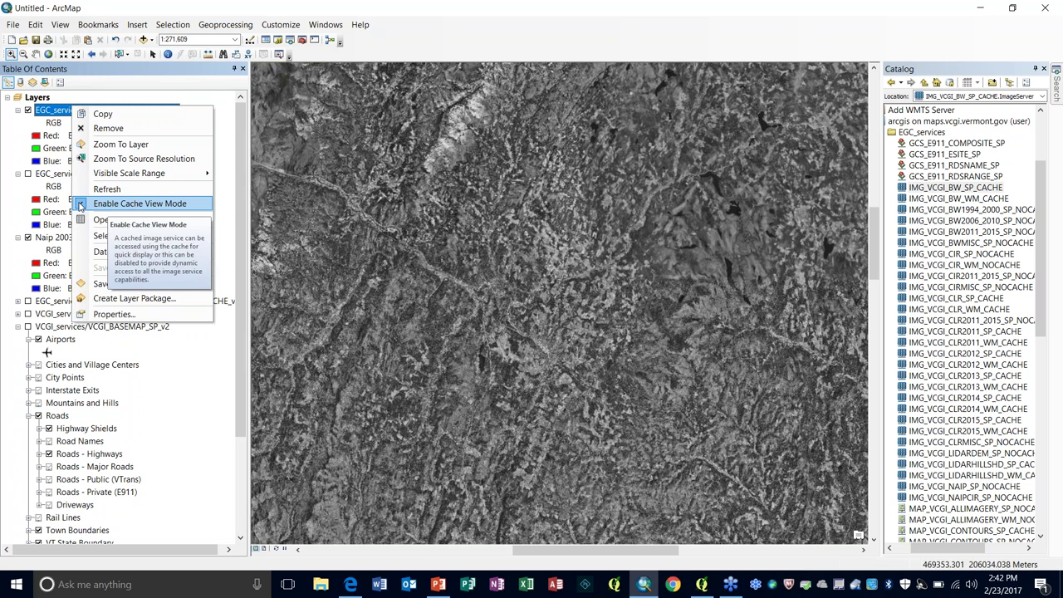
click(81, 204)
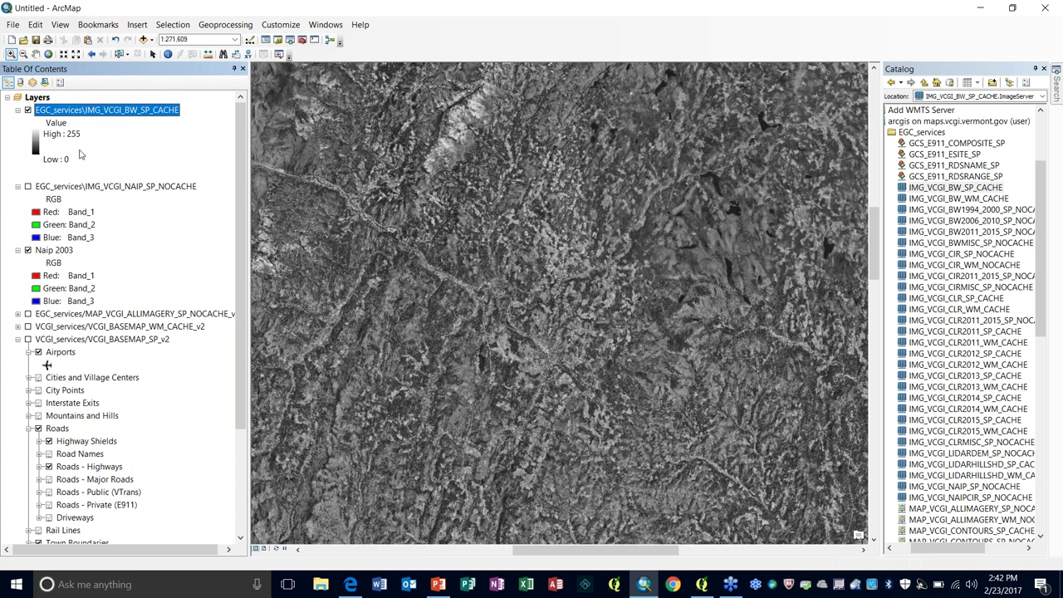
right_click(164, 115)
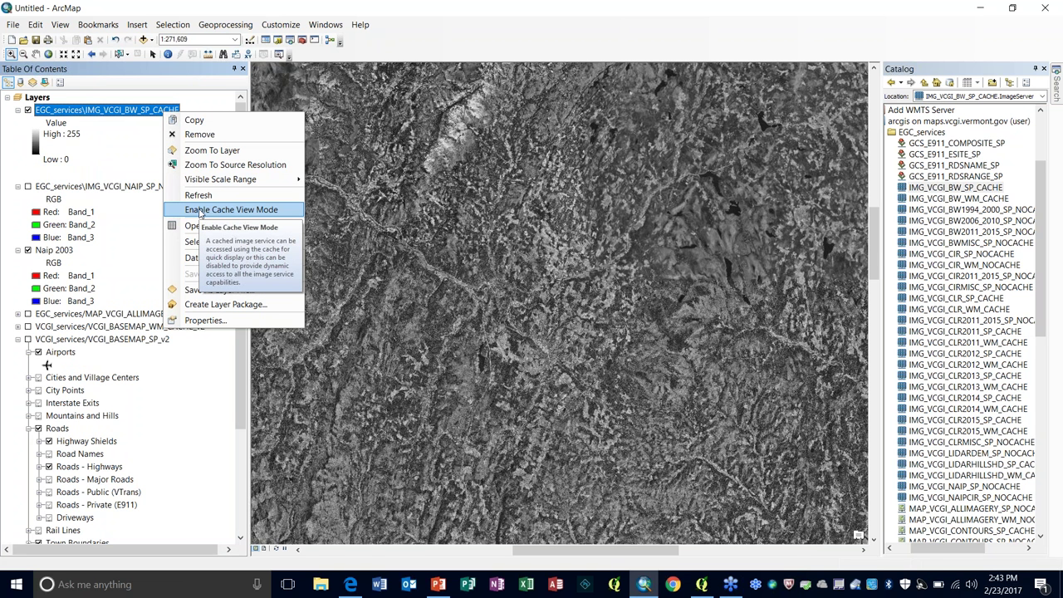
click(200, 211)
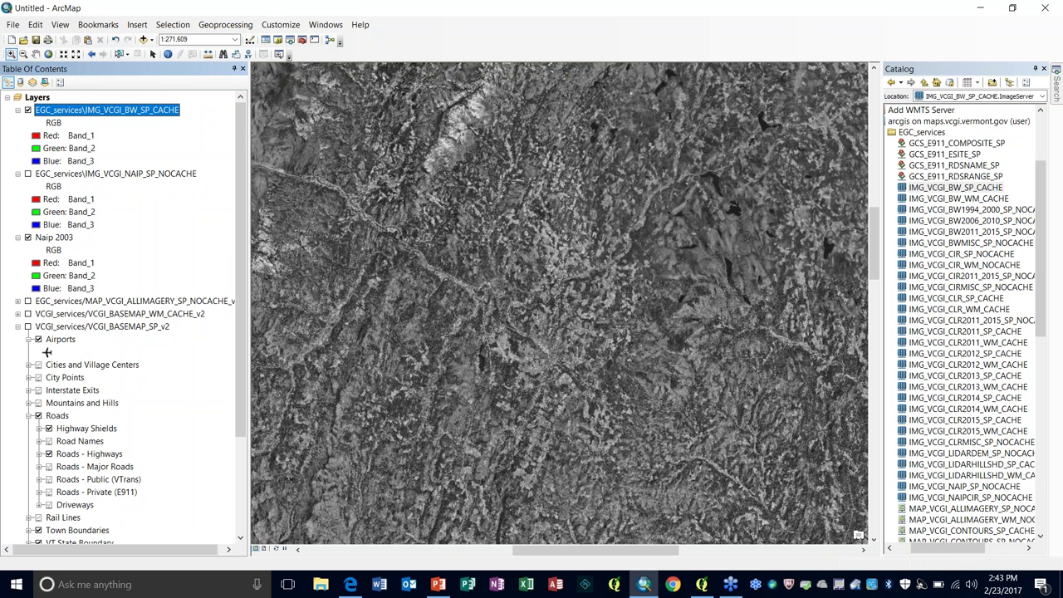
right_click(153, 112)
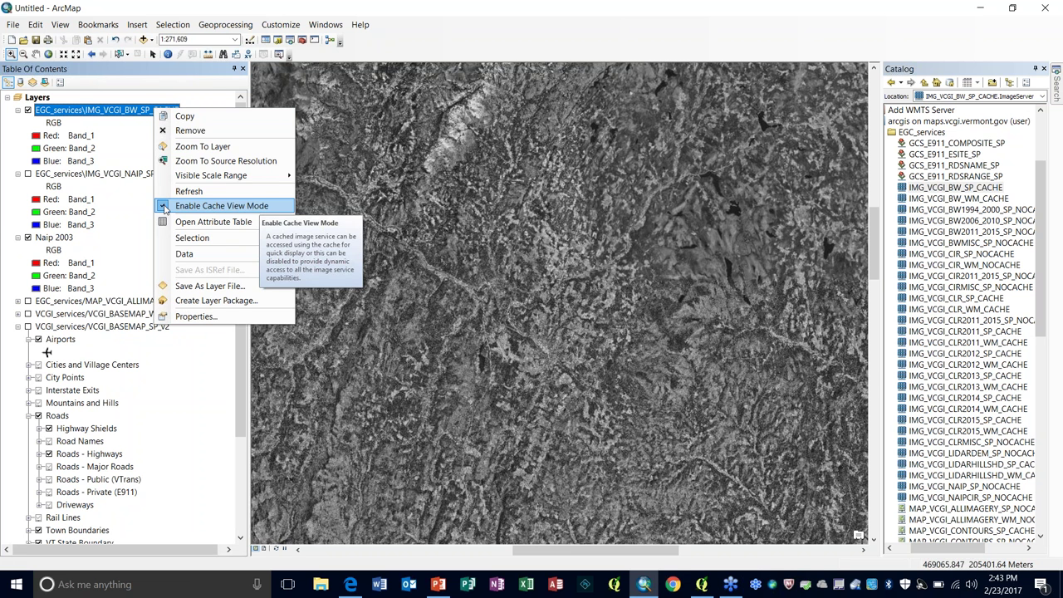
click(138, 91)
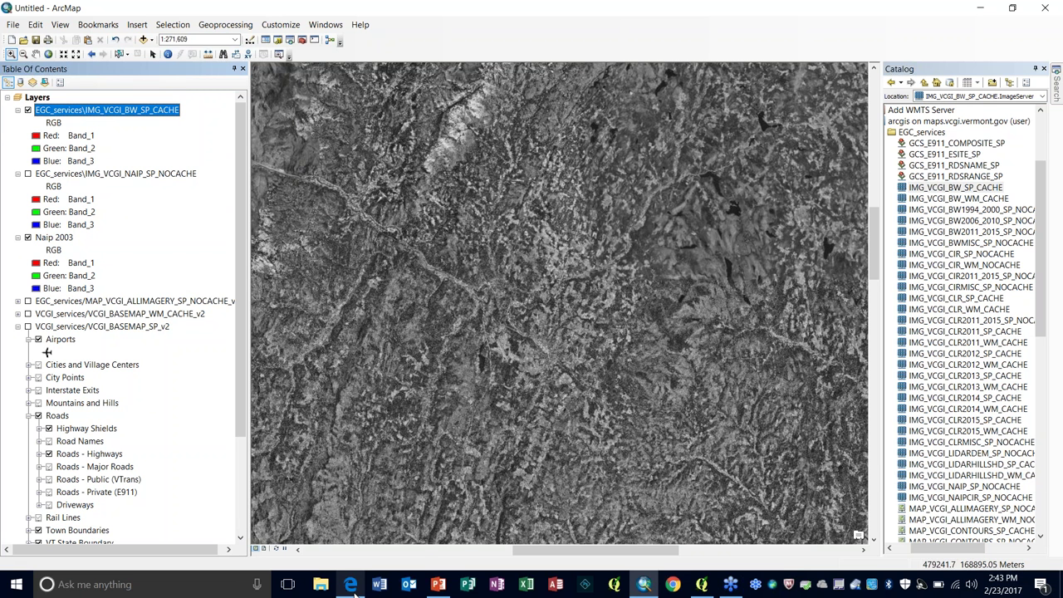
Browse the 'all naip' search results in Edge, then return to the QGIS project
mouse_move(352, 587)
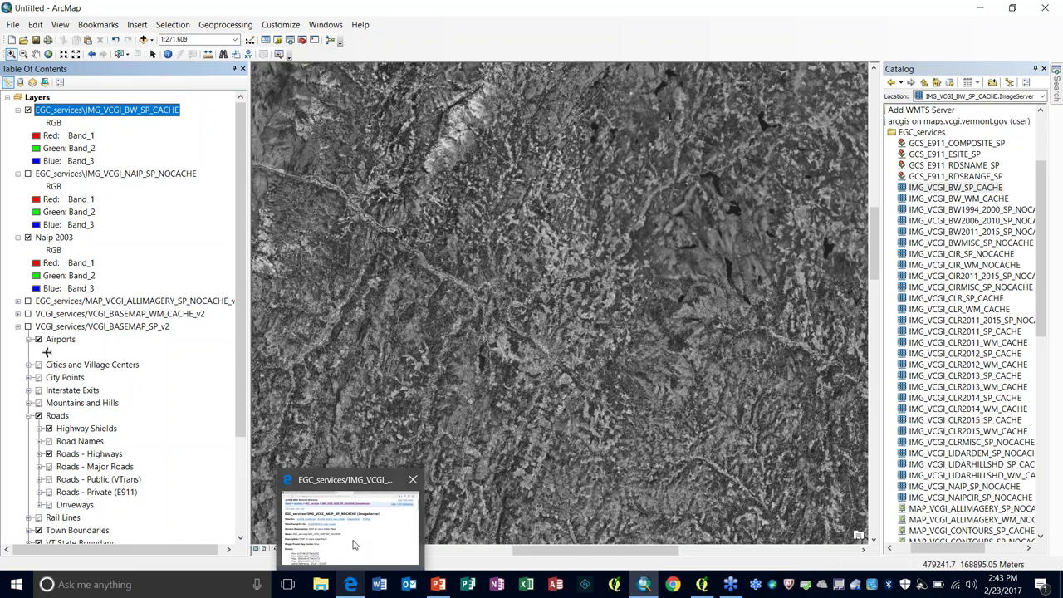
click(355, 539)
click(339, 12)
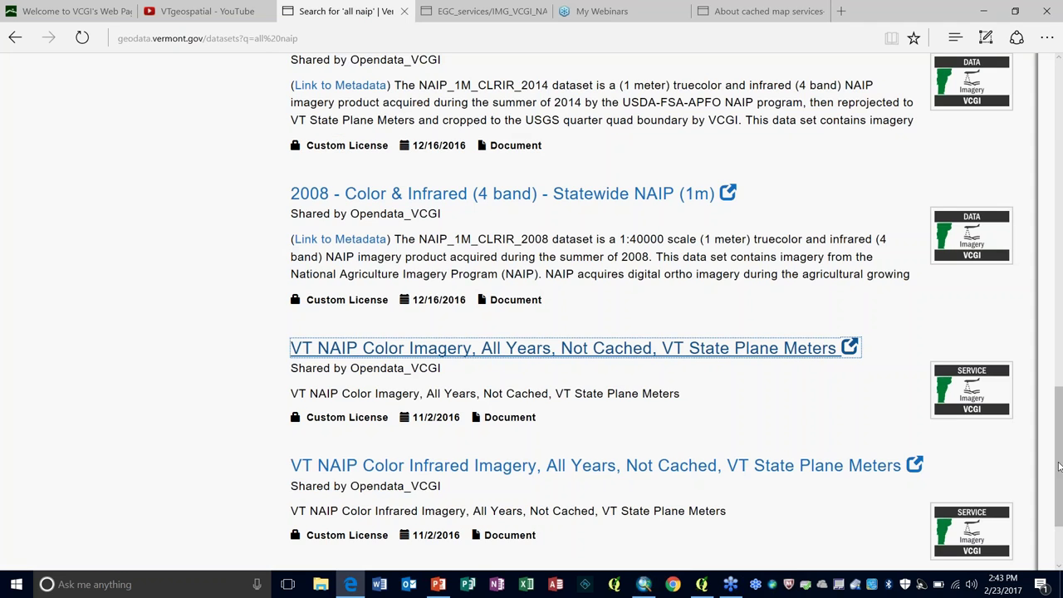
drag(1059, 511, 1061, 183)
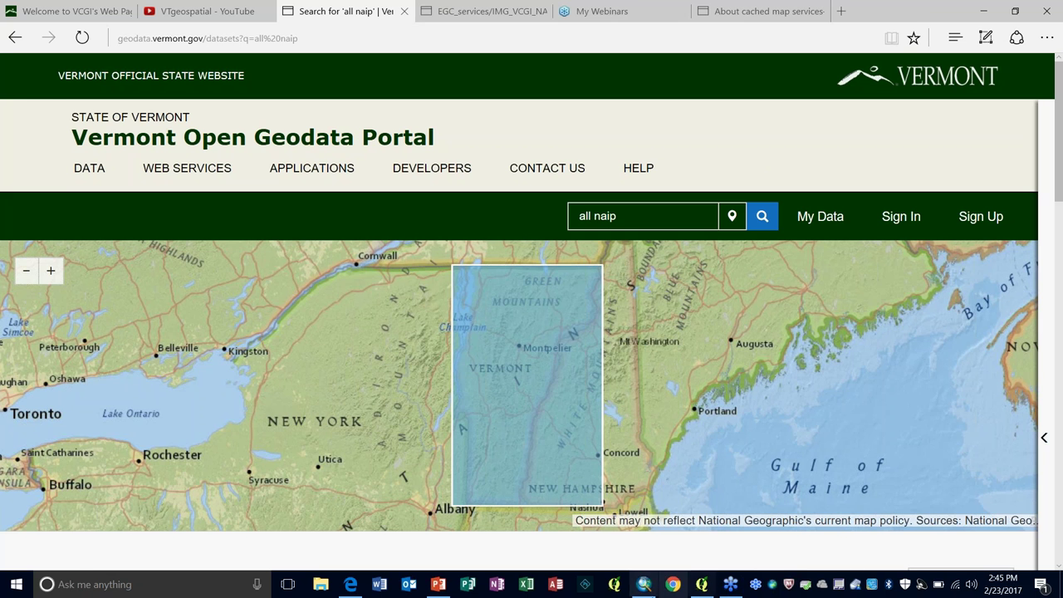
click(702, 585)
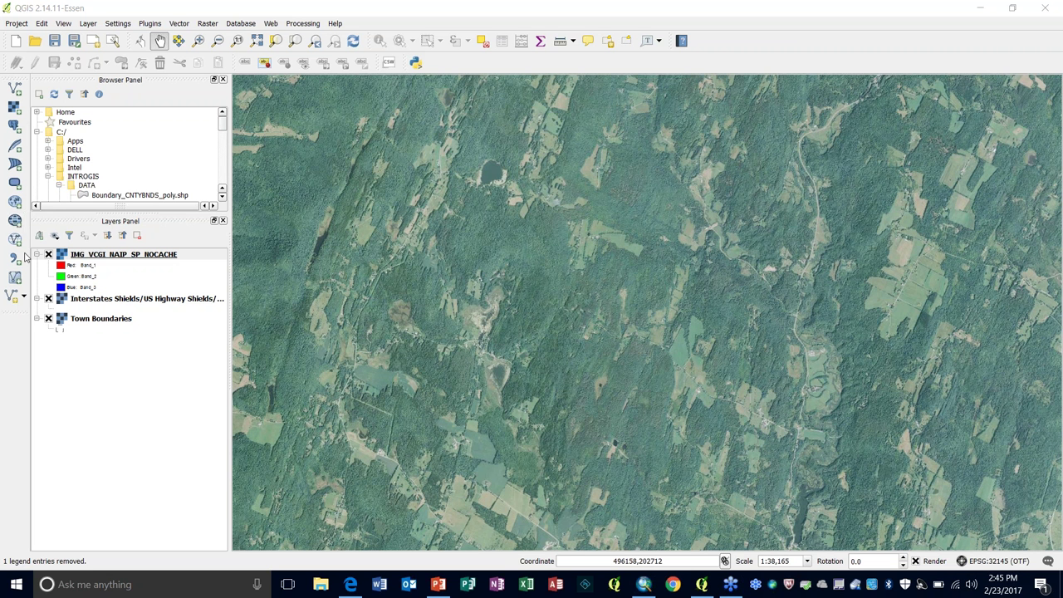
Look over the NAIP imagery project in QGIS, then return to the portal's 'all naip' search page
click(99, 373)
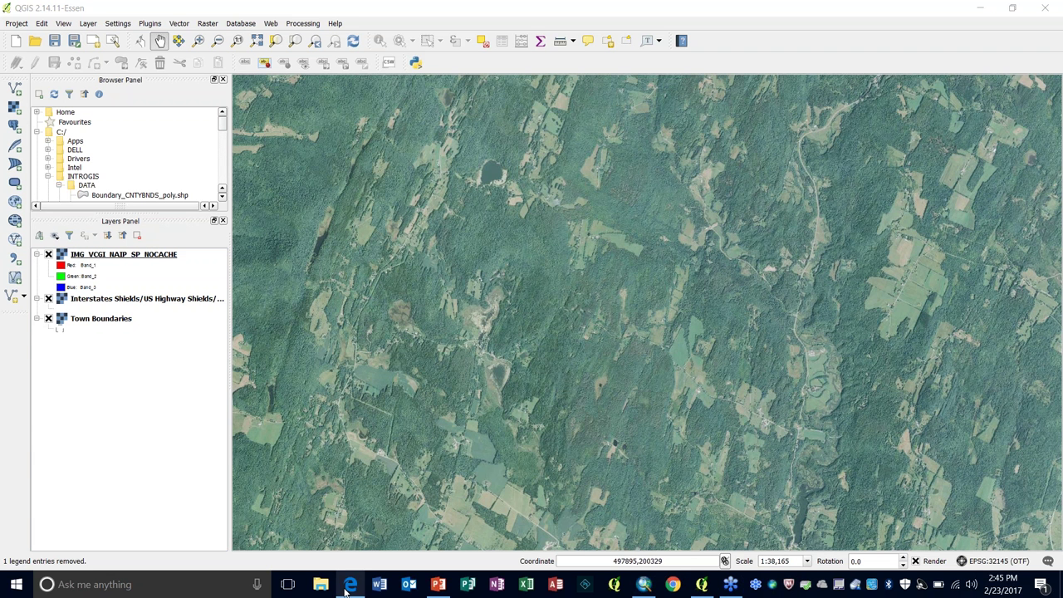
mouse_move(349, 588)
click(351, 548)
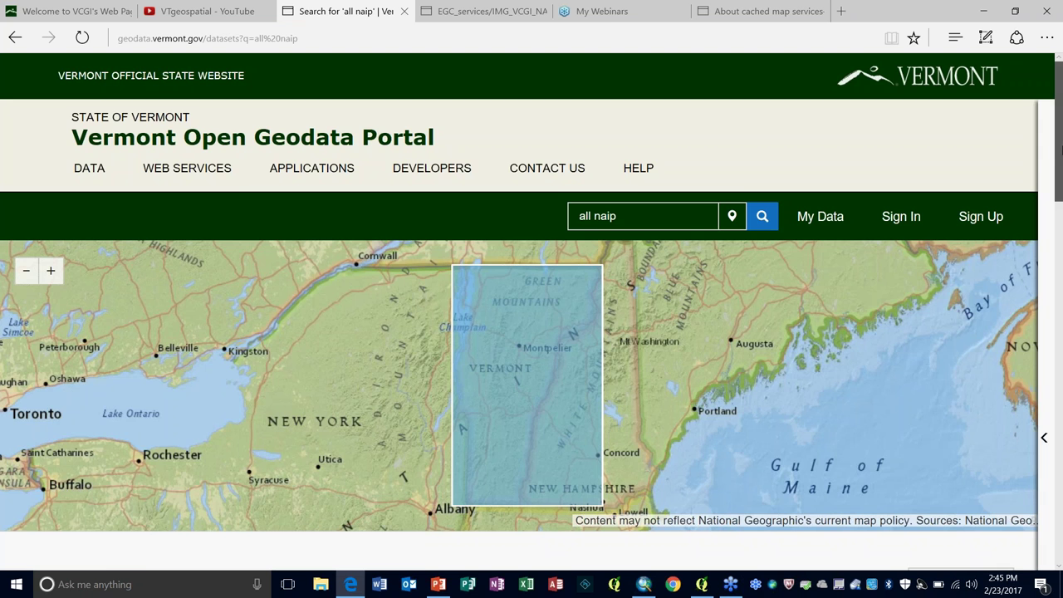
Open the Vermont Open Geodata Portal home in a new tab and list all 46 web services
scroll(1060, 156, down, 3)
scroll(831, 249, up, 3)
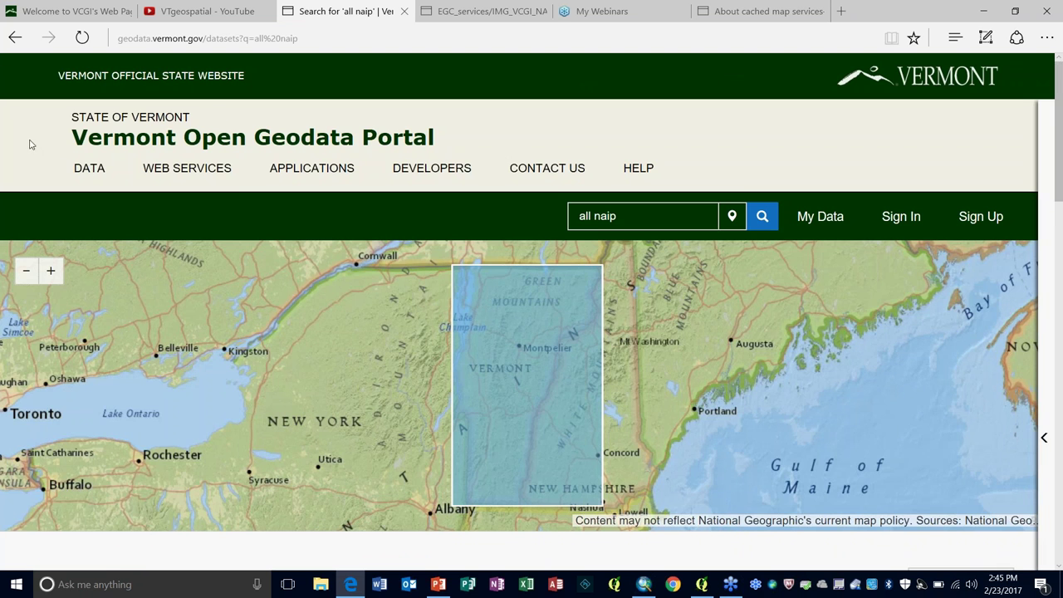
click(134, 140)
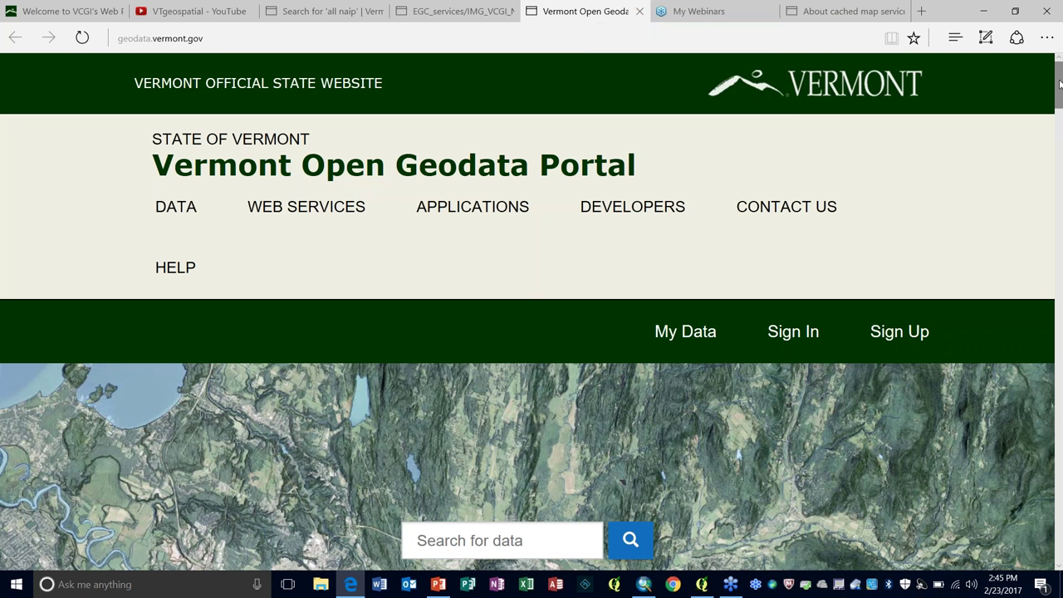
scroll(1060, 93, down, 1)
drag(1061, 93, 1060, 294)
click(736, 166)
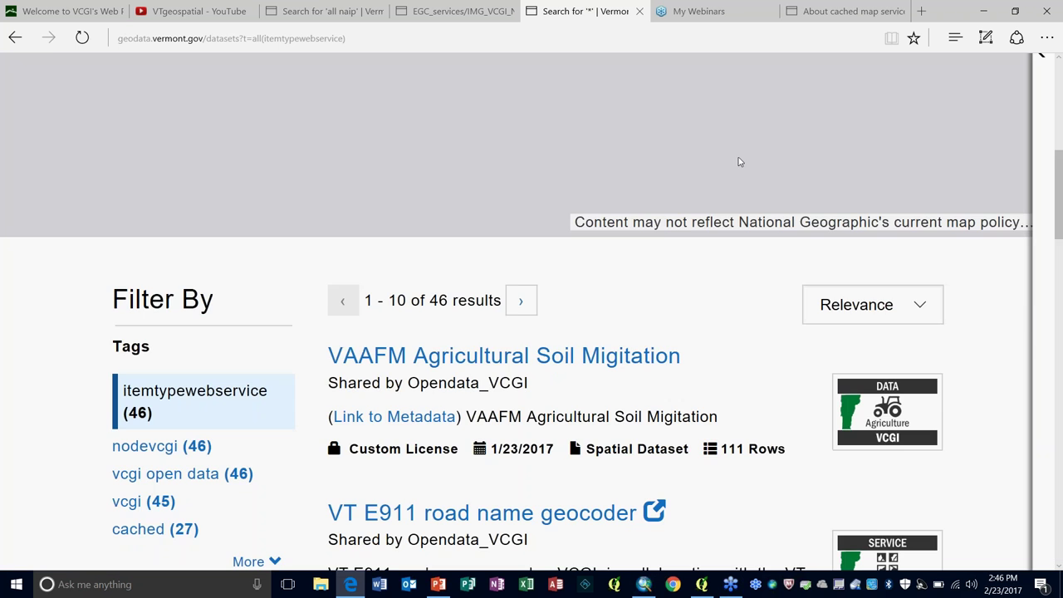
Browse the first page of web-service results, such as VT USGS Topo Maps, down to the pagination bar
drag(1059, 158, 1059, 216)
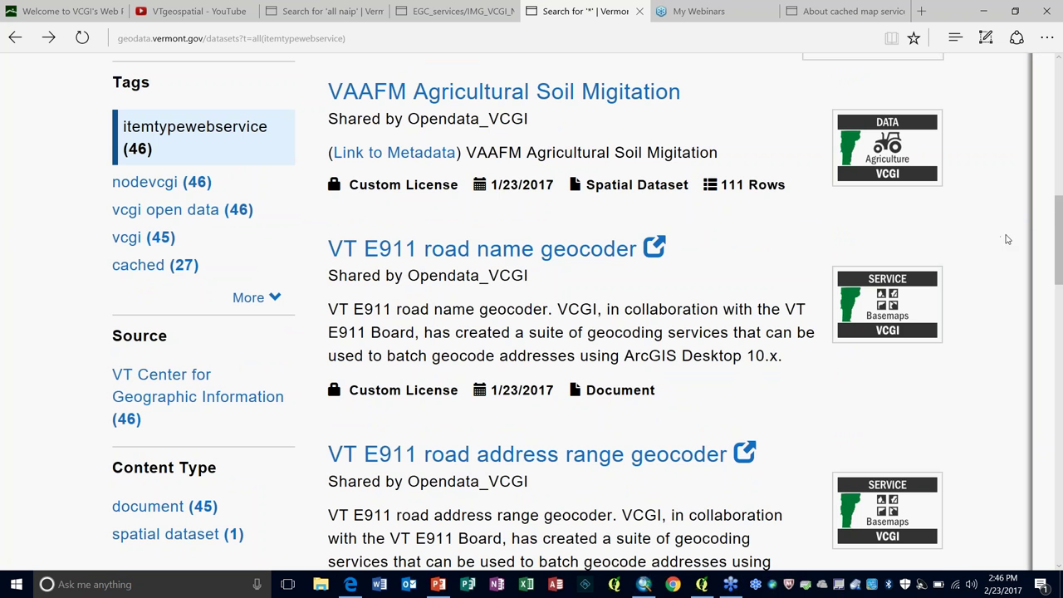
mouse_move(1060, 223)
mouse_down()
mouse_move(1059, 206)
mouse_move(1060, 237)
mouse_up()
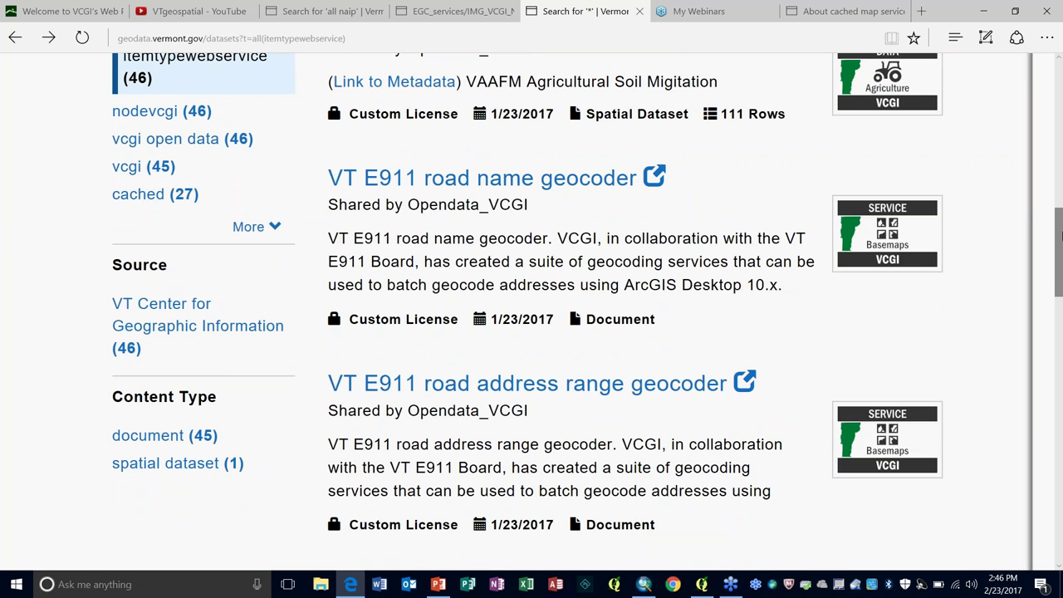
drag(1059, 236, 1061, 262)
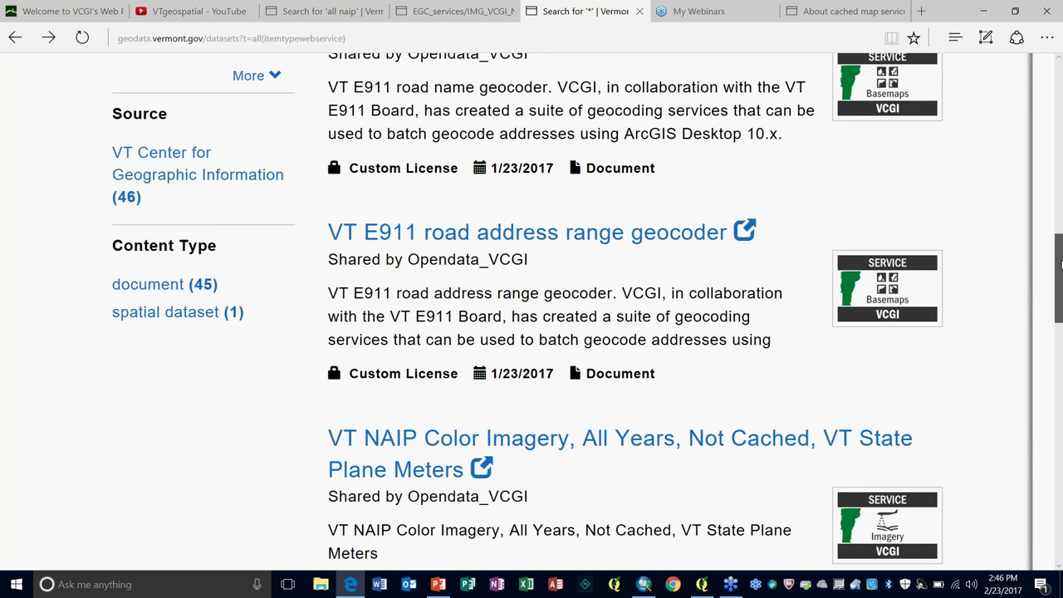
drag(1061, 264, 1061, 284)
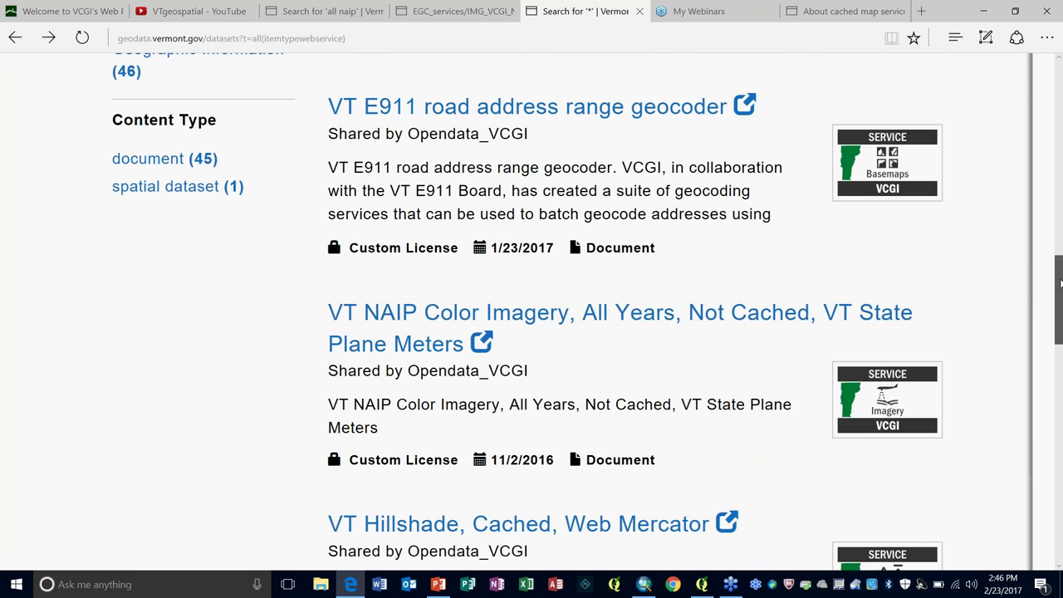
scroll(625, 319, down, 3)
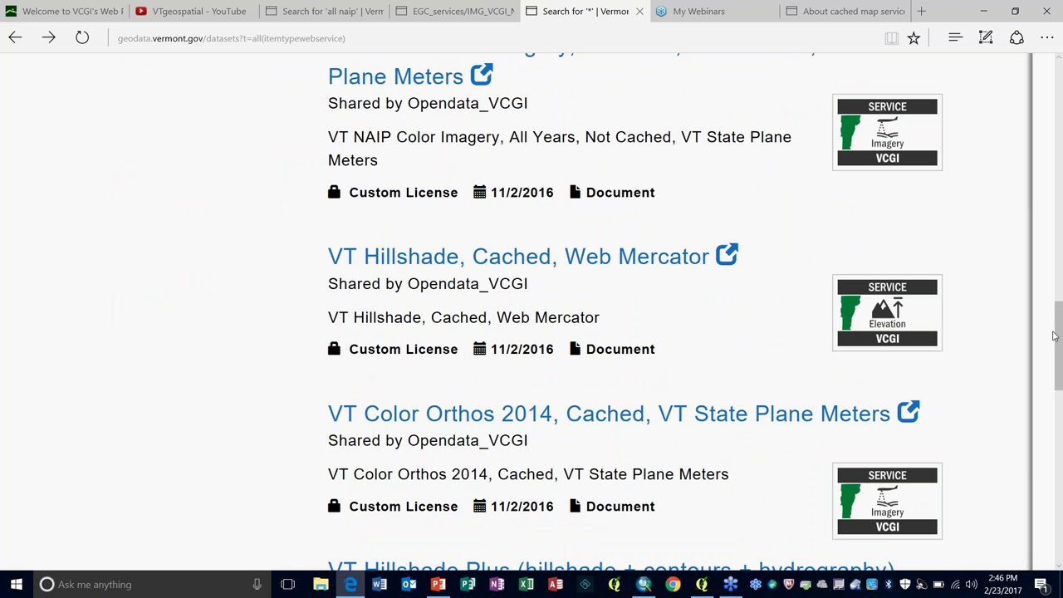
scroll(1059, 567, down, 5)
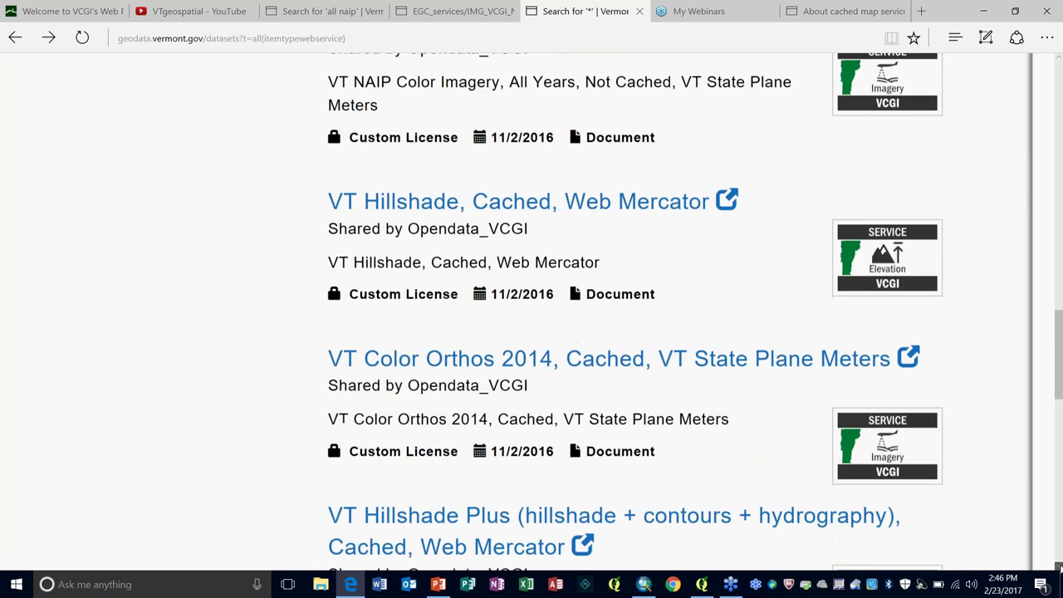
scroll(1059, 568, down, 2)
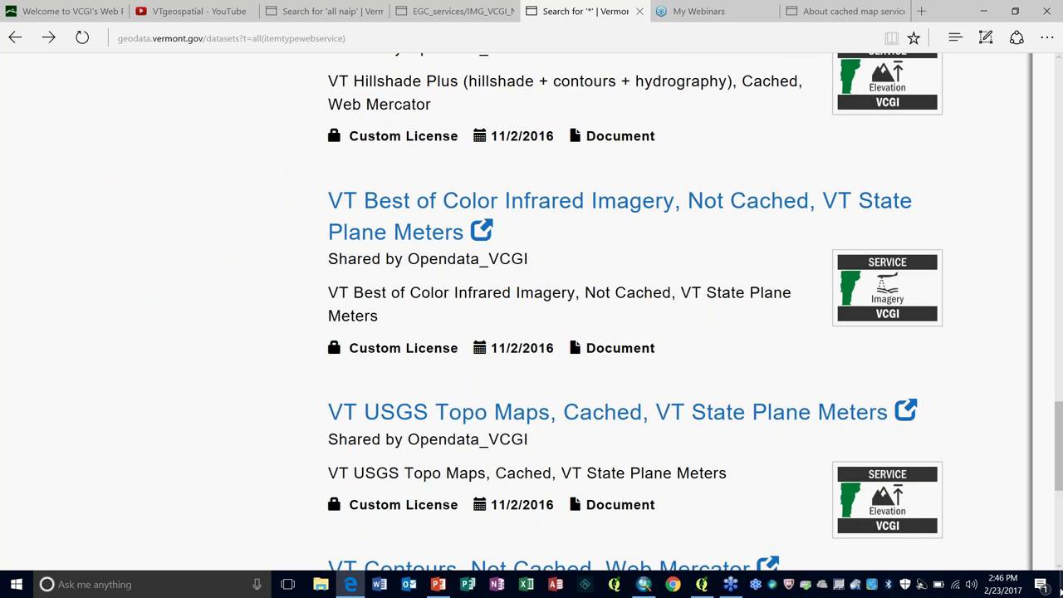
scroll(1059, 567, down, 2)
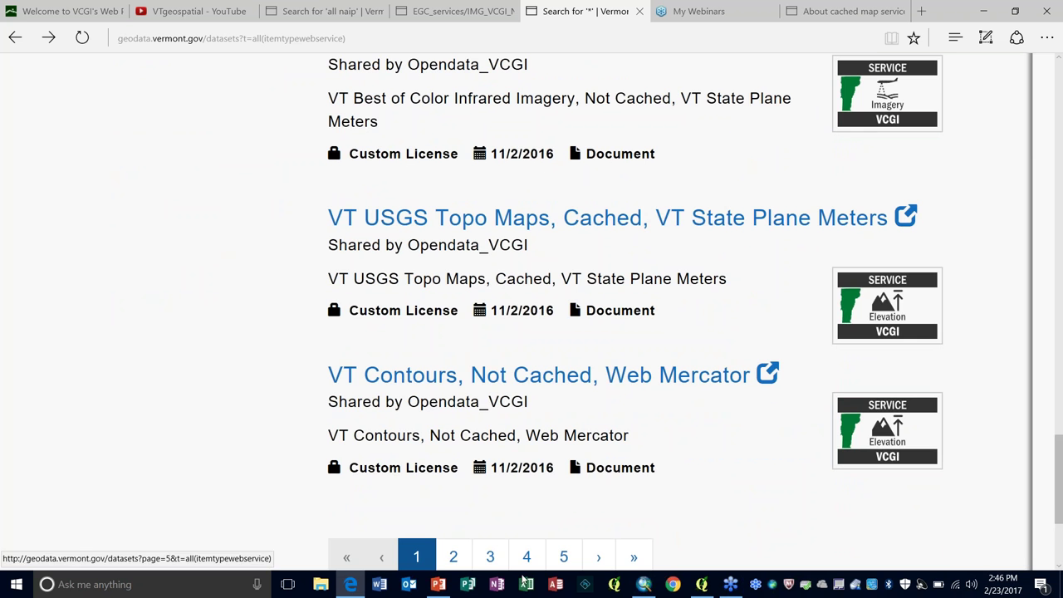
Show results 11–20 of 46 and scroll down to VT All Imagery + Indexes, Not Cached, Web Mercator
click(455, 558)
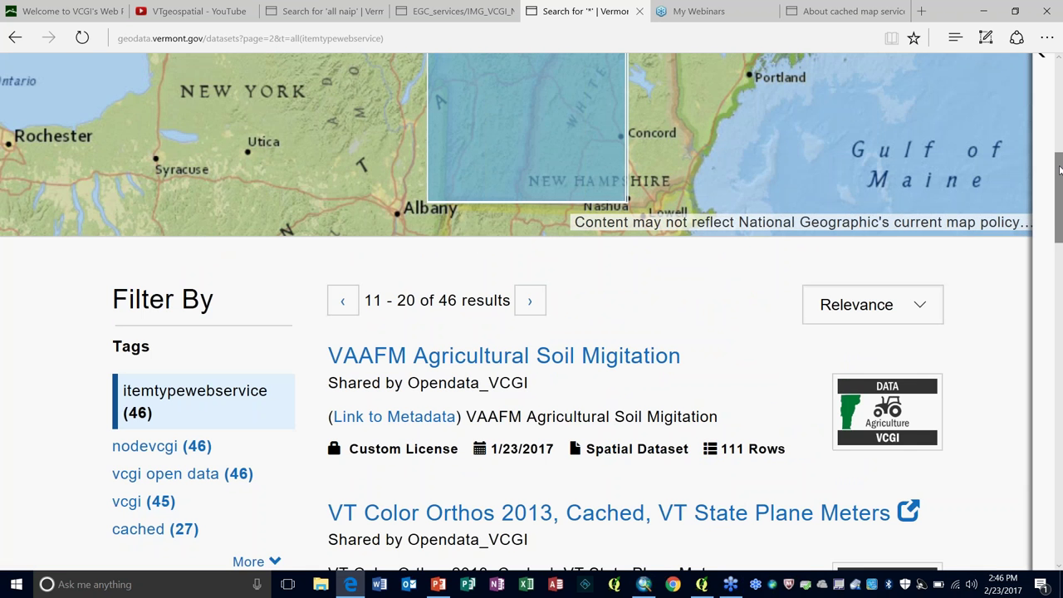
drag(1059, 151, 1045, 328)
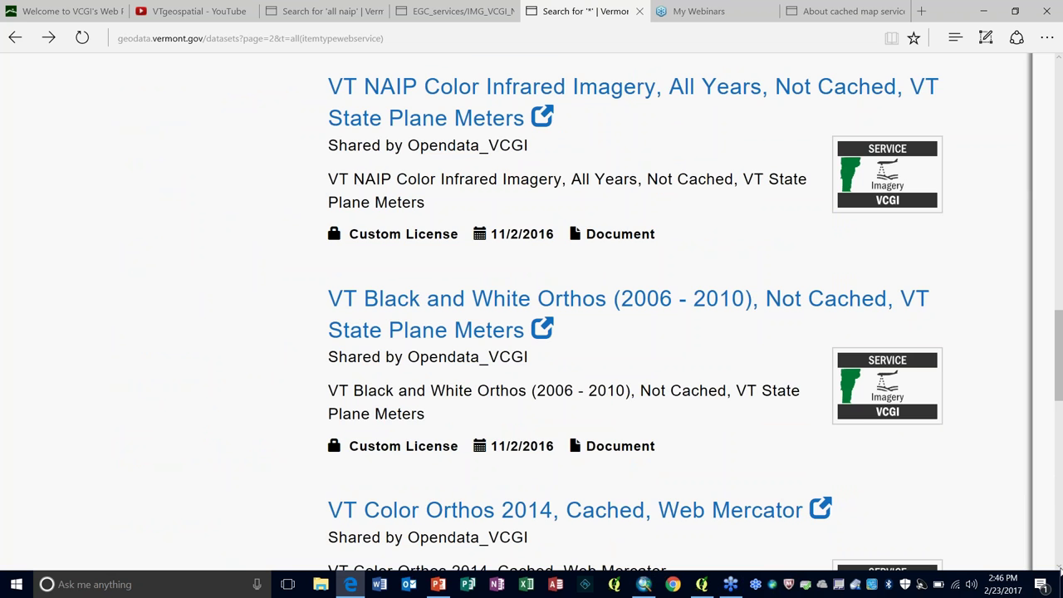
click(1059, 569)
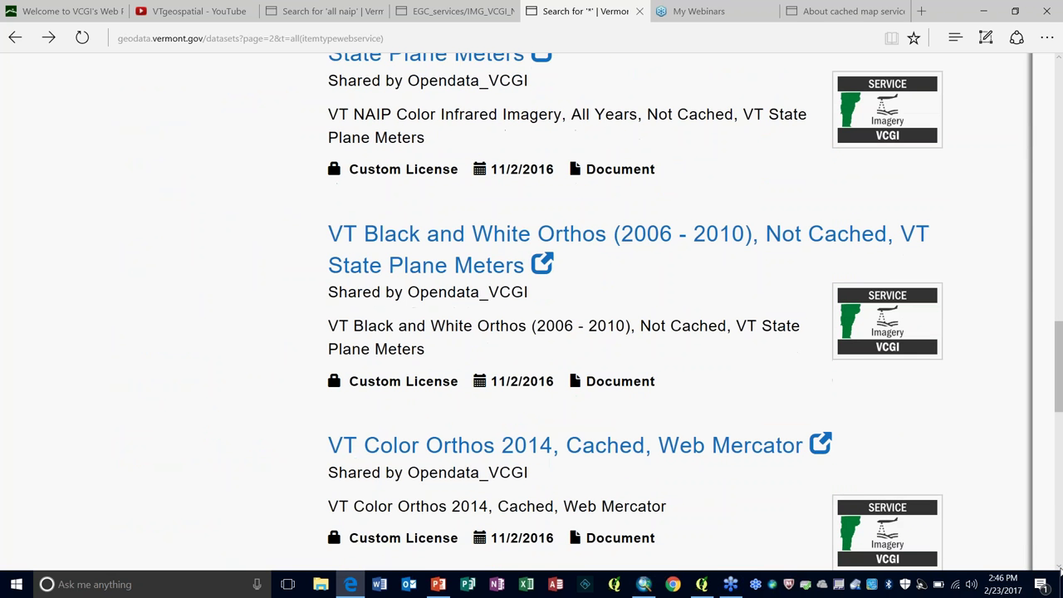
click(1059, 569)
click(1059, 569)
click(1059, 569)
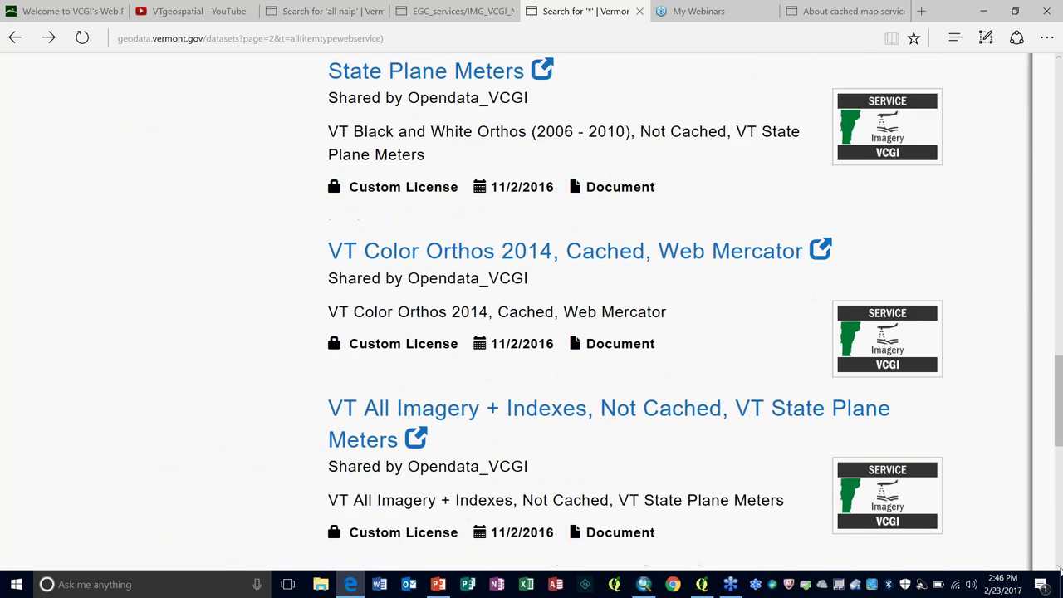
click(1059, 569)
click(1059, 569)
click(1059, 569)
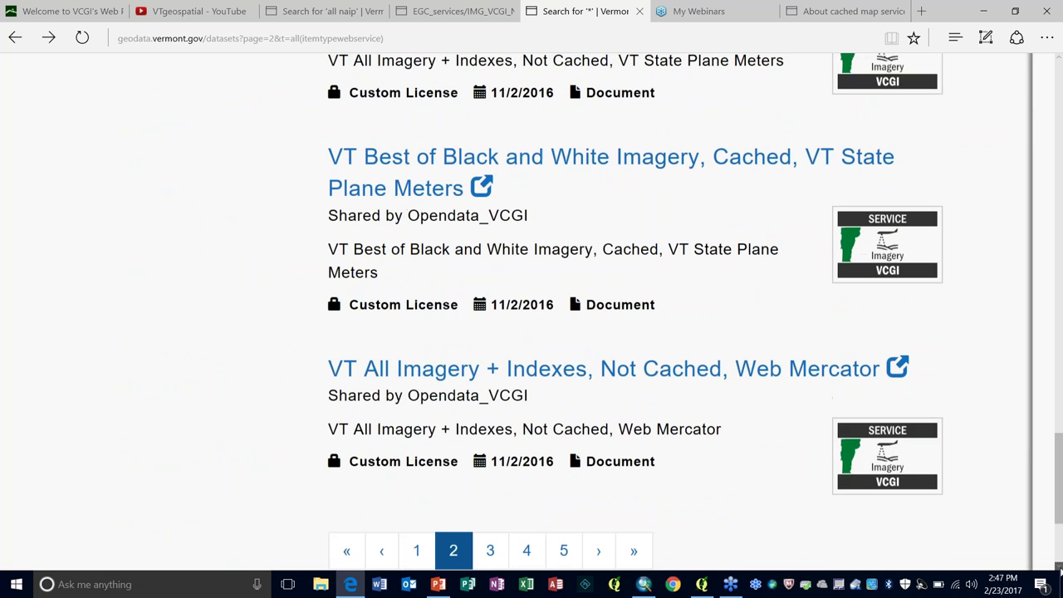
click(1059, 569)
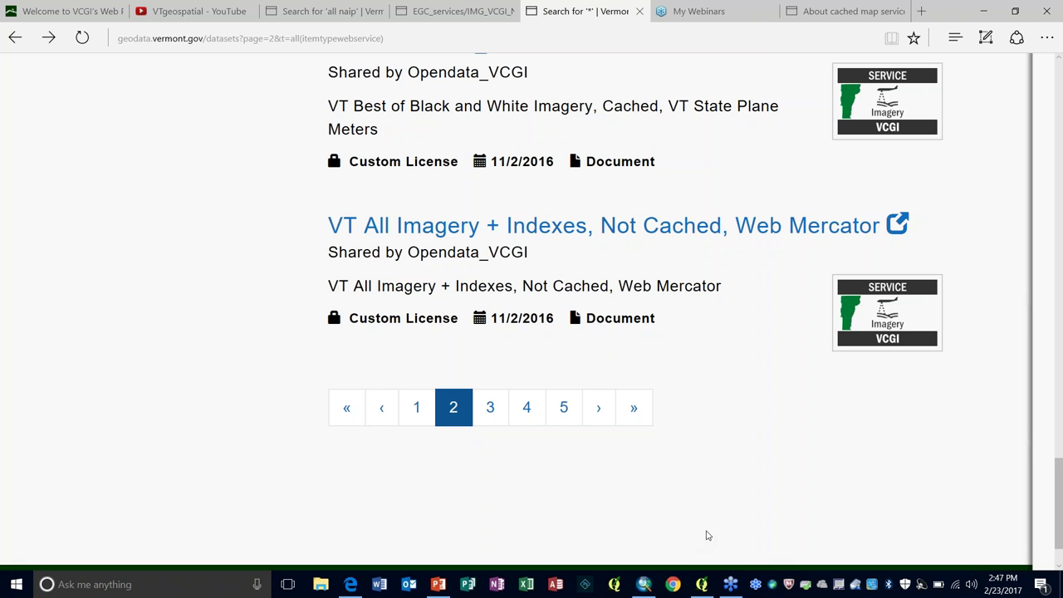
Switch to the Welcome to VCGI's Website tab and scroll down the home page
click(89, 15)
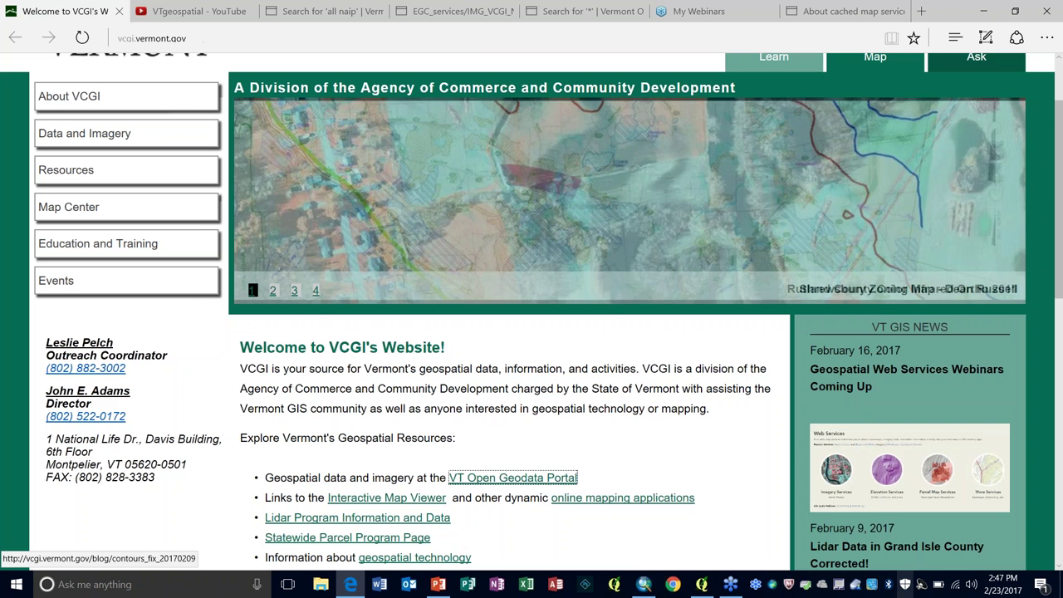
scroll(531, 316, down, 1)
scroll(882, 114, down, 3)
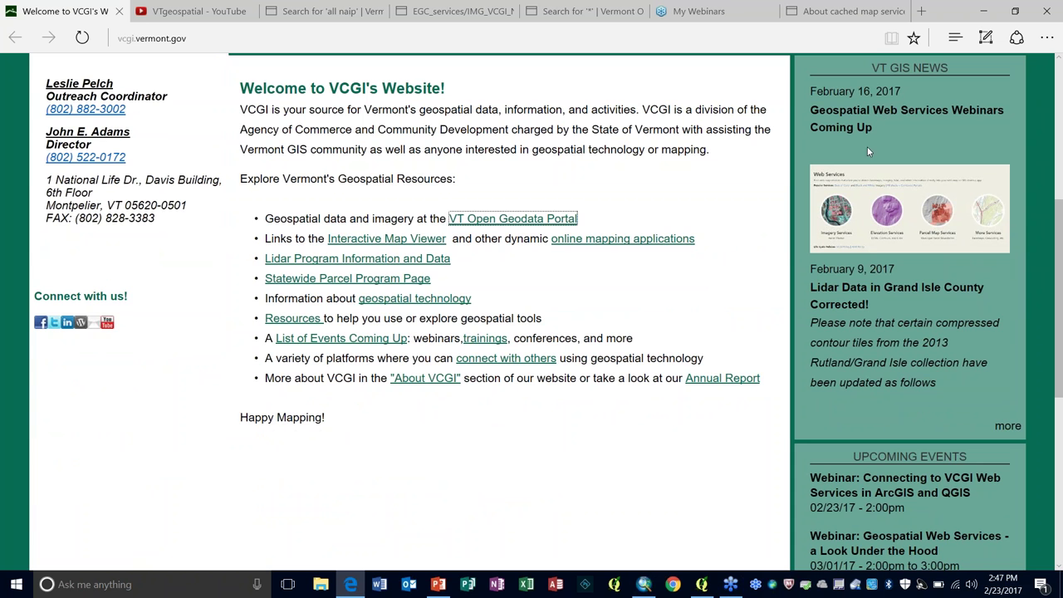
scroll(927, 345, down, 3)
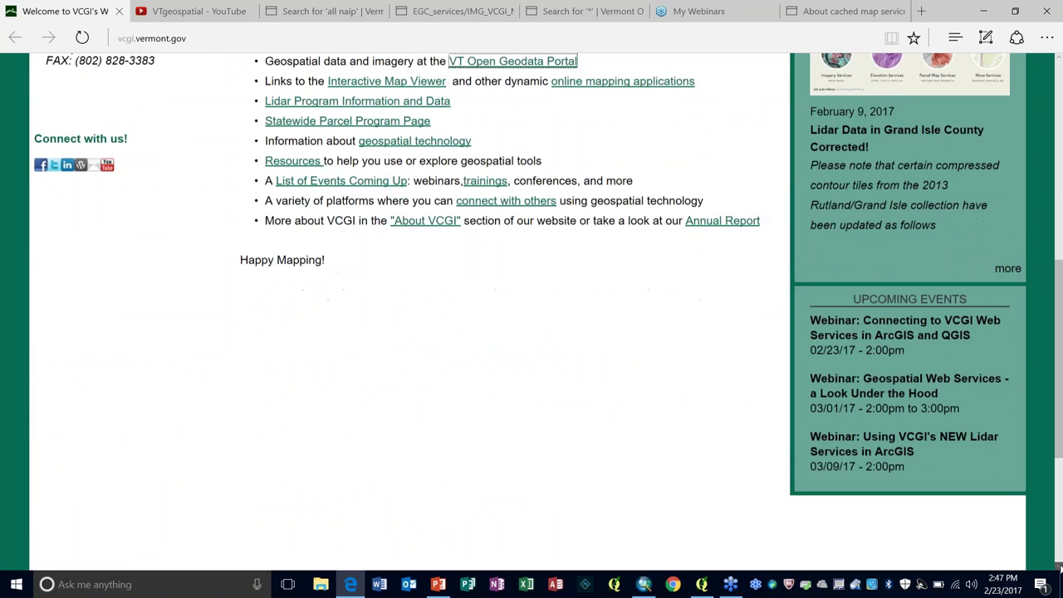
Zoom the page from 150% to 175% and scroll to the three upcoming webinars
click(1047, 38)
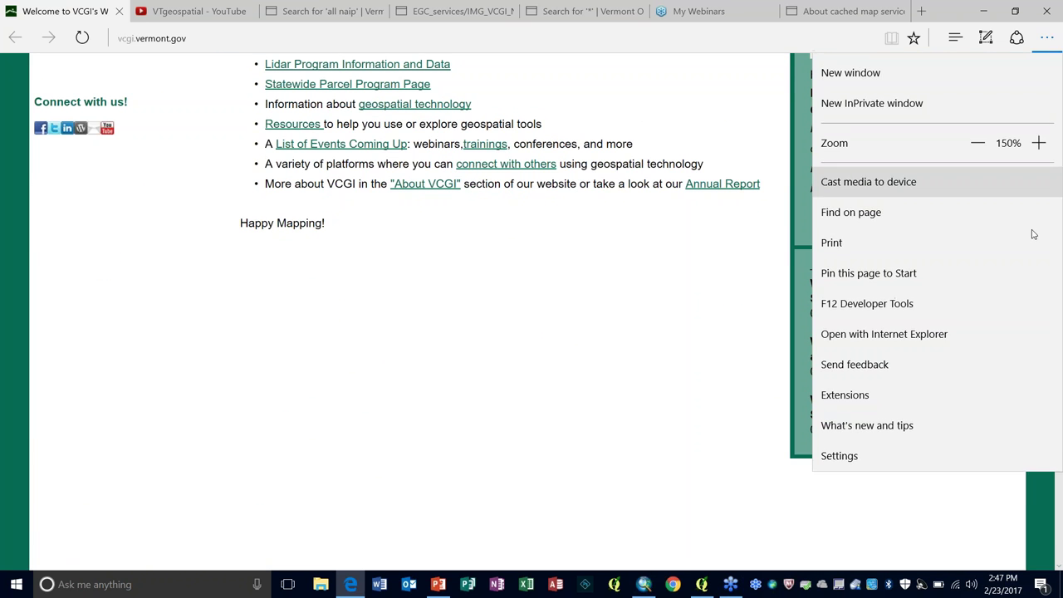
click(1038, 143)
key(Escape)
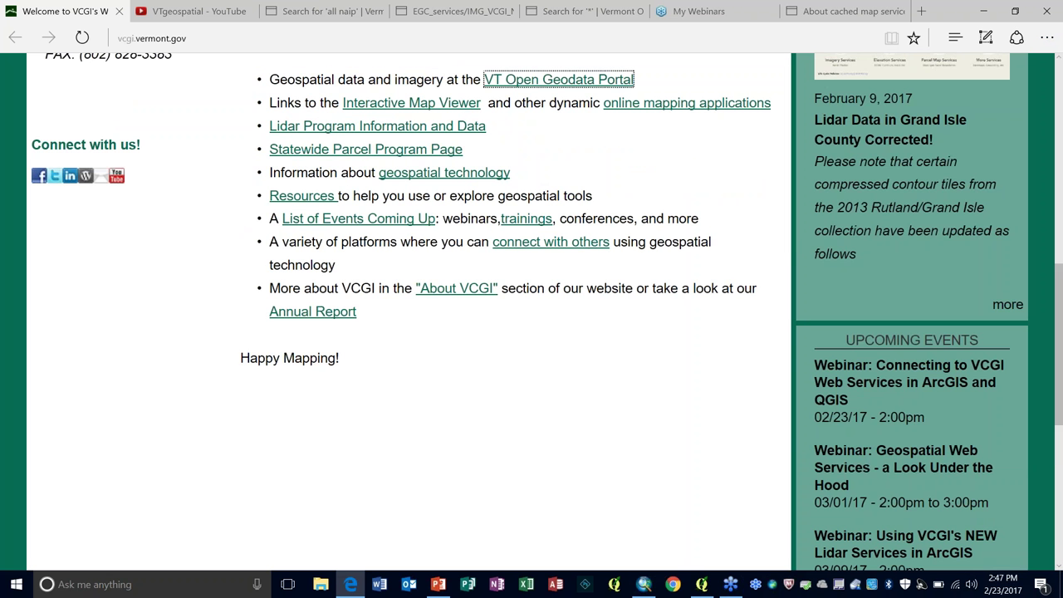
scroll(499, 316, down, 1)
scroll(1060, 570, down, 1)
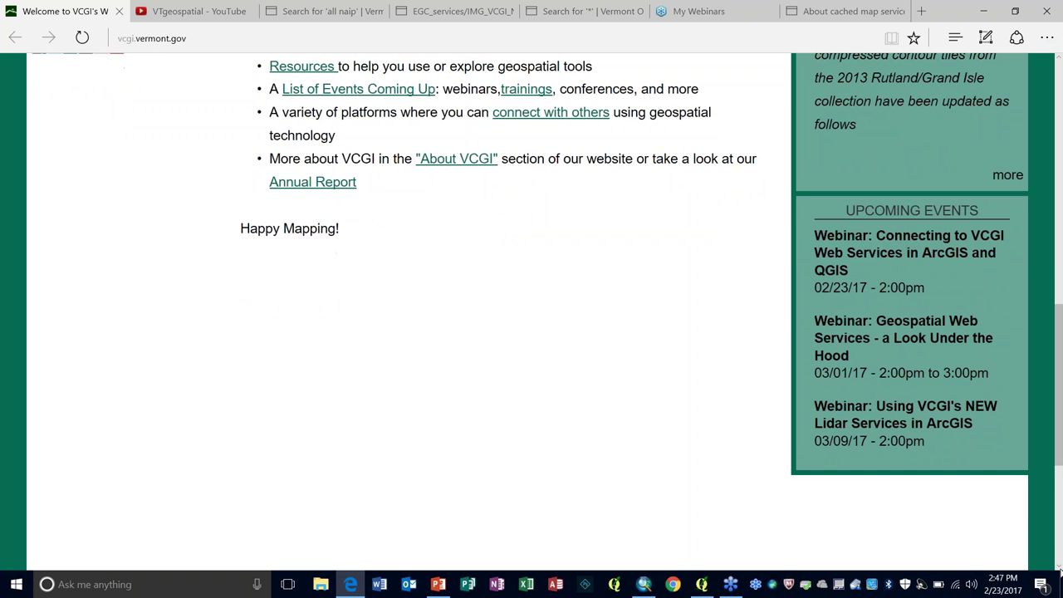